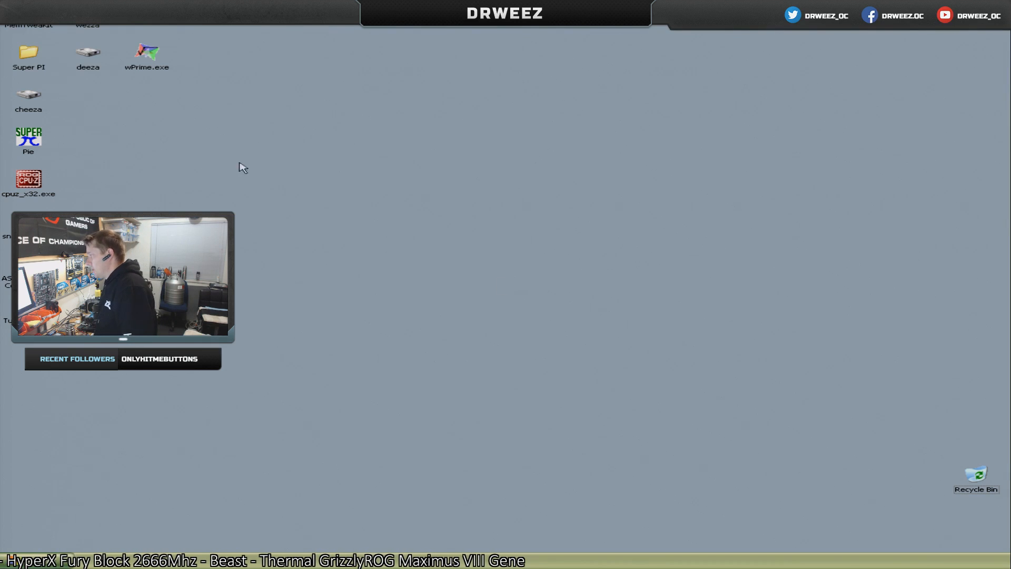
Launch wPrime with its thread count set to 8 and run the 32M benchmark.
{"action": "double_click", "coordinate": [146, 57]}
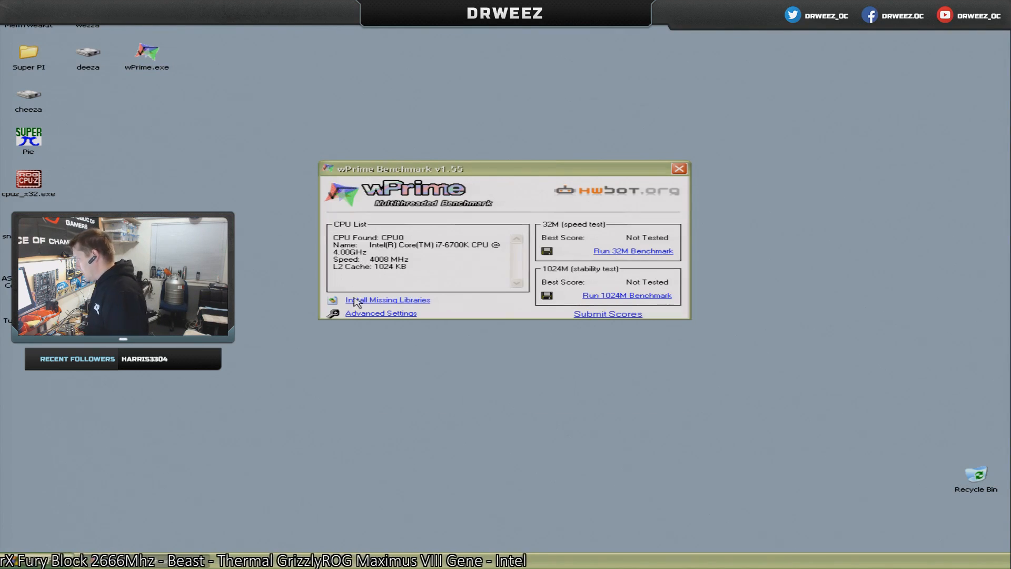
{"action": "left_click", "coordinate": [375, 314]}
{"action": "double_click", "coordinate": [614, 240]}
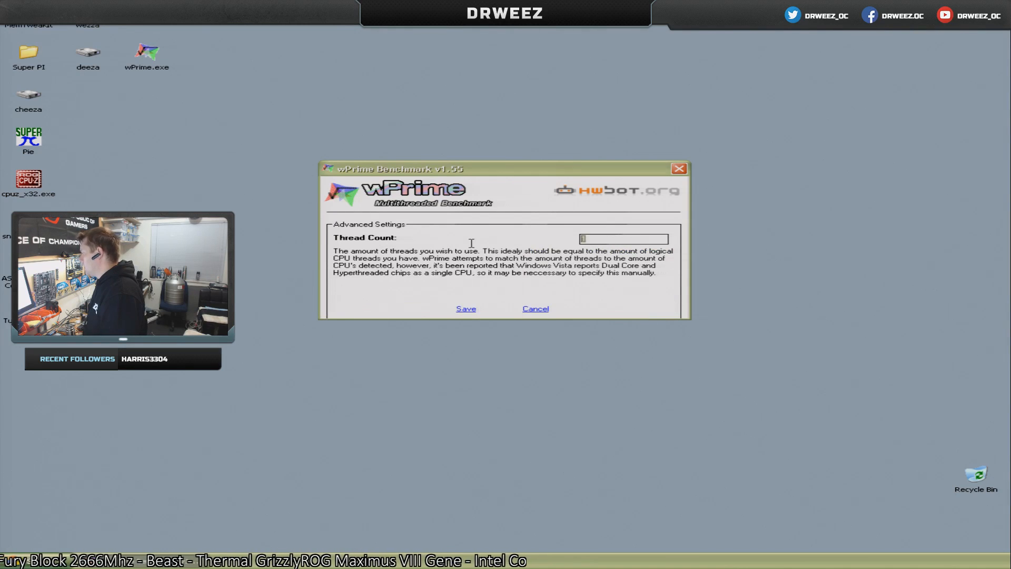
{"action": "type", "text": "8"}
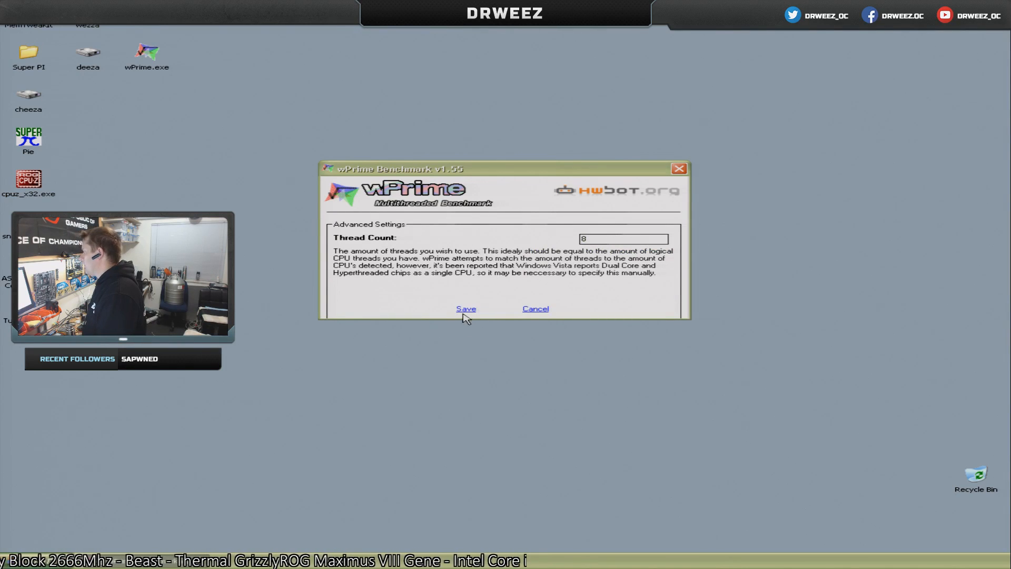
{"action": "left_click", "coordinate": [466, 309]}
{"action": "left_click", "coordinate": [630, 251]}
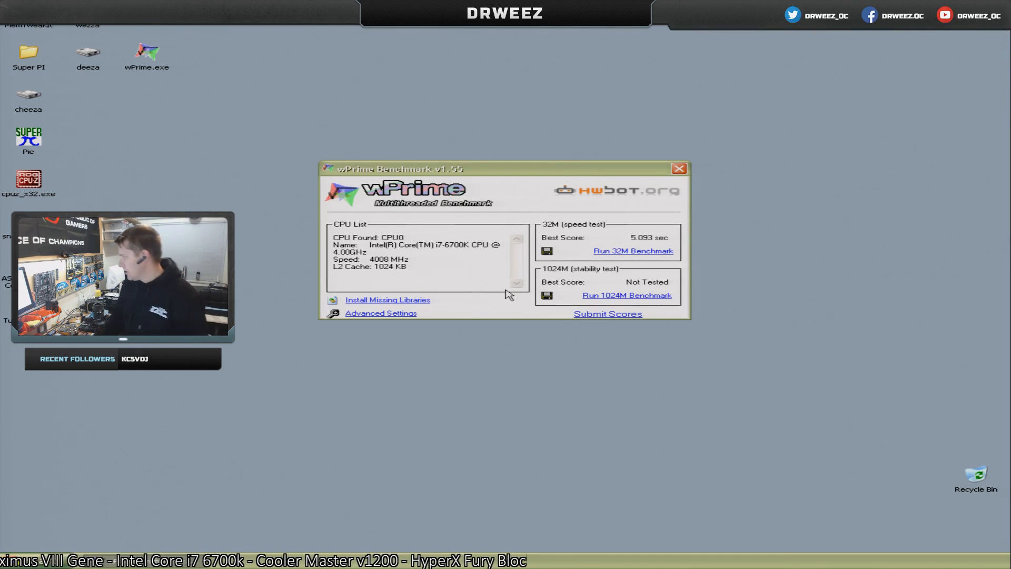
Open CPU-Z and arrange its window side by side with the wPrime results window.
{"action": "double_click", "coordinate": [37, 182]}
{"action": "left_click_drag", "start_coordinate": [620, 169], "coordinate": [828, 118]}
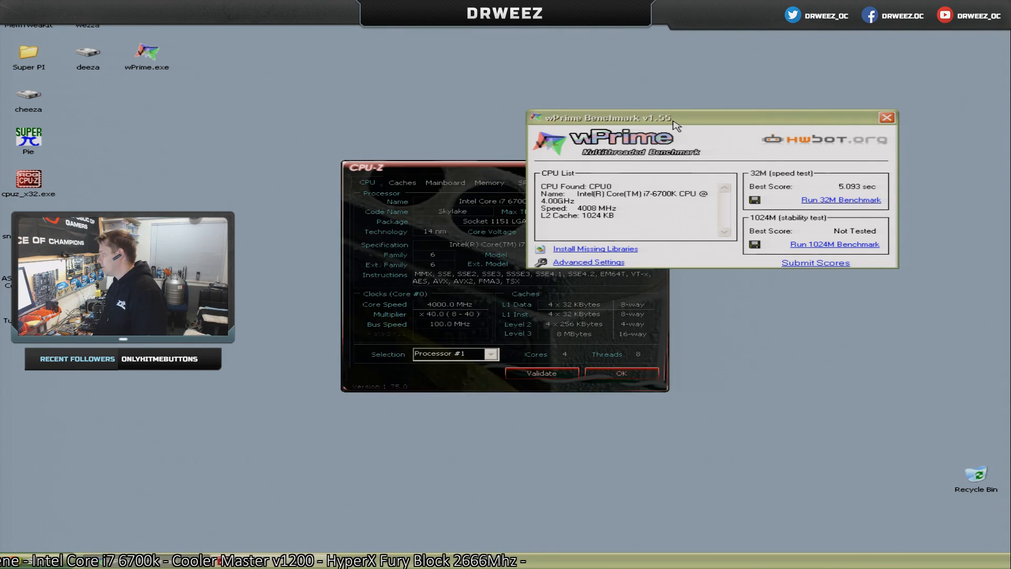
{"action": "left_click_drag", "start_coordinate": [434, 175], "coordinate": [251, 162]}
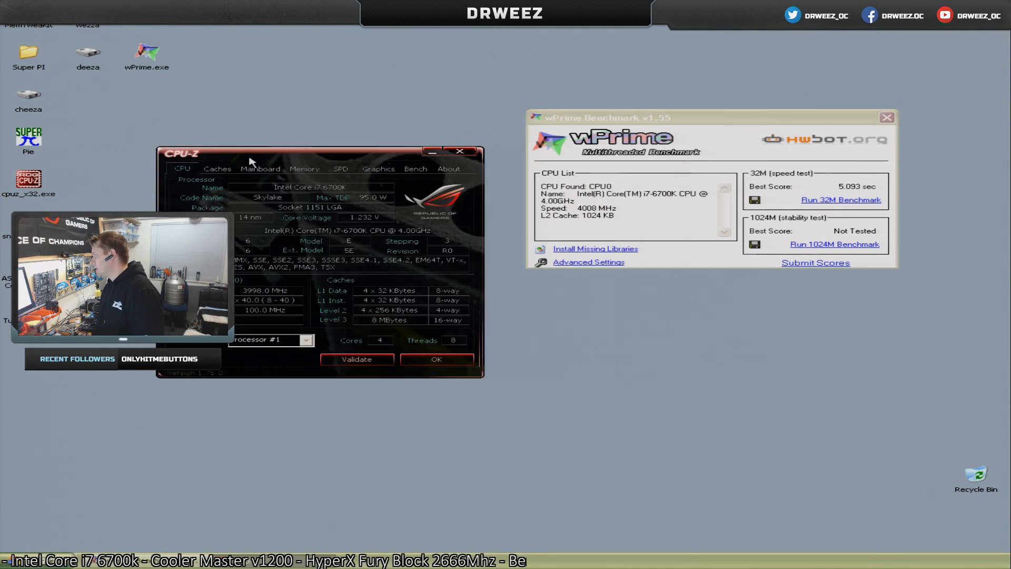
Review the memory timings, slot #2 SPD data, mainboard, cache and processor details in CPU-Z, and close it.
{"action": "left_click", "coordinate": [314, 170]}
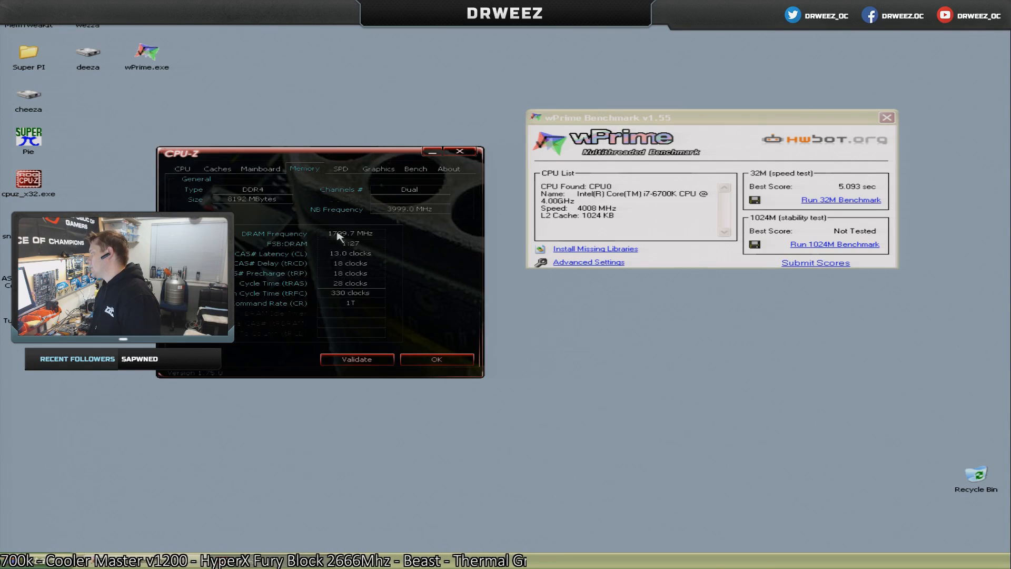
{"action": "left_click", "coordinate": [340, 171]}
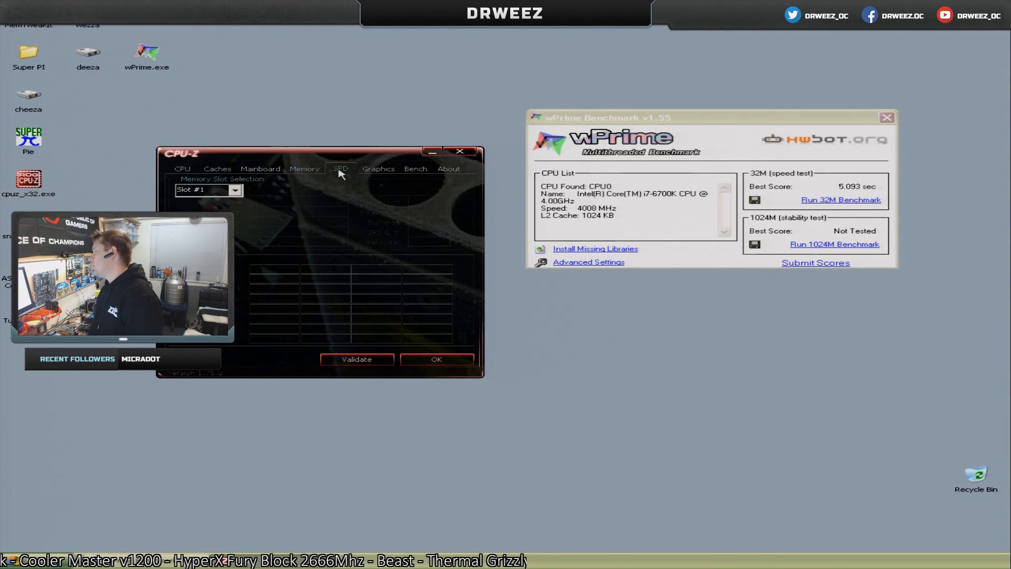
{"action": "left_click", "coordinate": [215, 192]}
{"action": "left_click", "coordinate": [195, 207]}
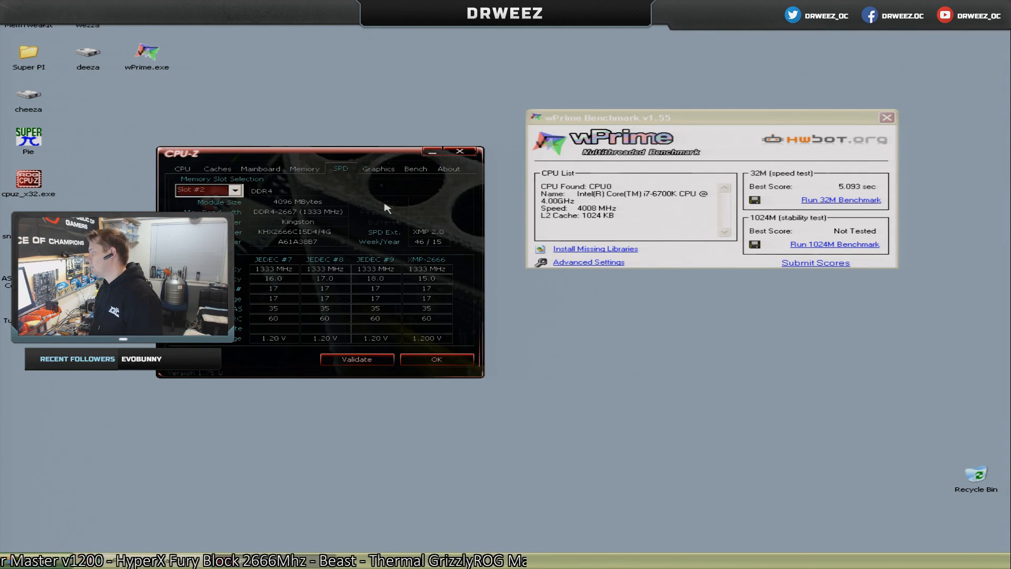
{"action": "left_click", "coordinate": [306, 172]}
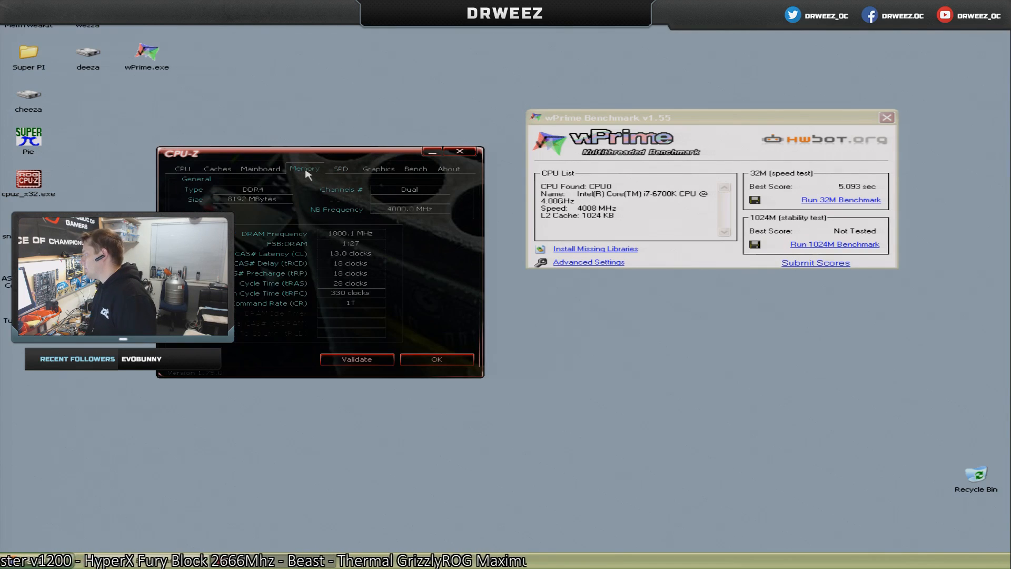
{"action": "left_click", "coordinate": [260, 168]}
{"action": "left_click", "coordinate": [217, 169]}
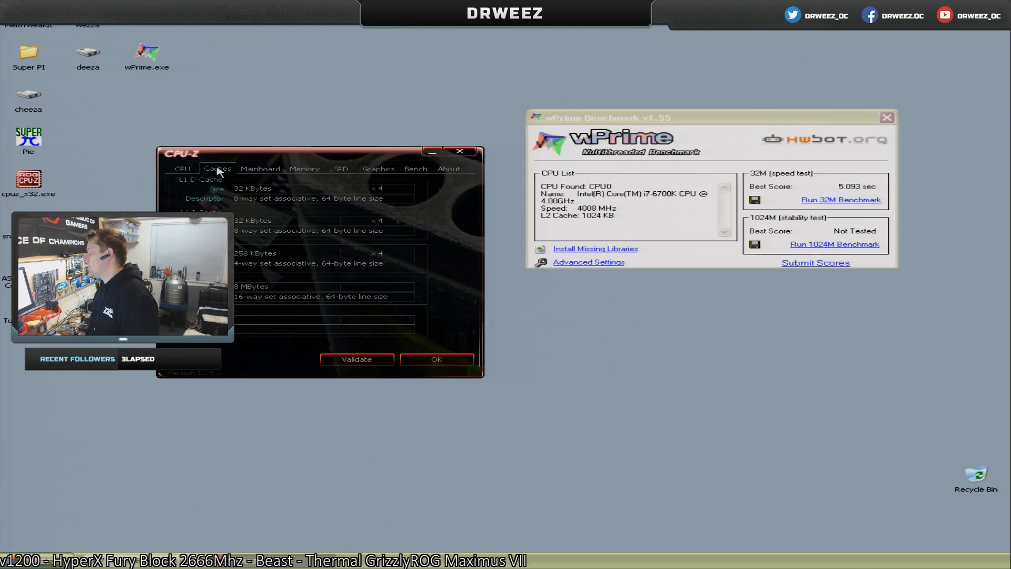
{"action": "left_click", "coordinate": [193, 169]}
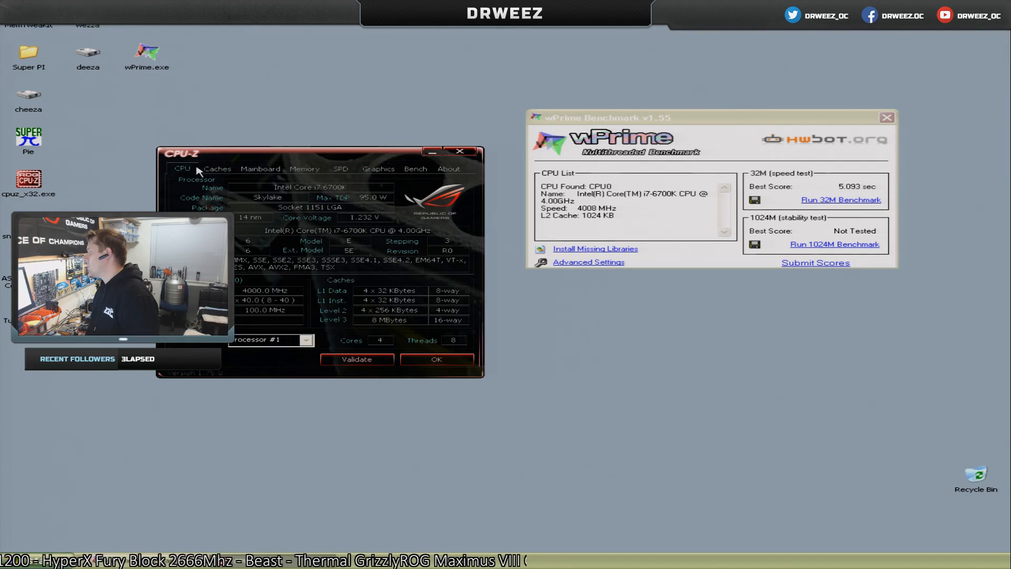
{"action": "left_click", "coordinate": [459, 152]}
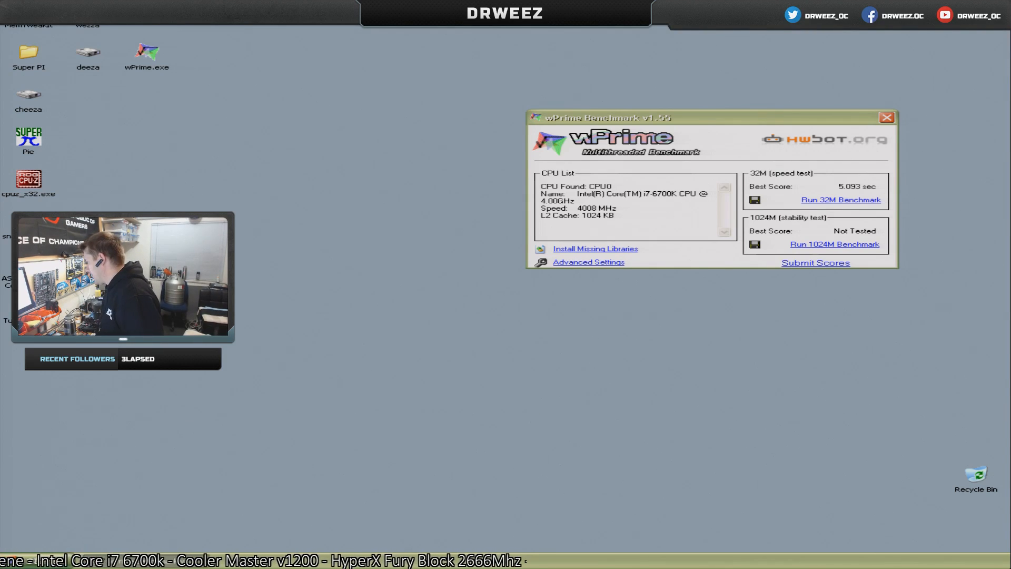
Open the Control Panel and check the general system properties, closing them without changes.
{"action": "left_click", "coordinate": [47, 564]}
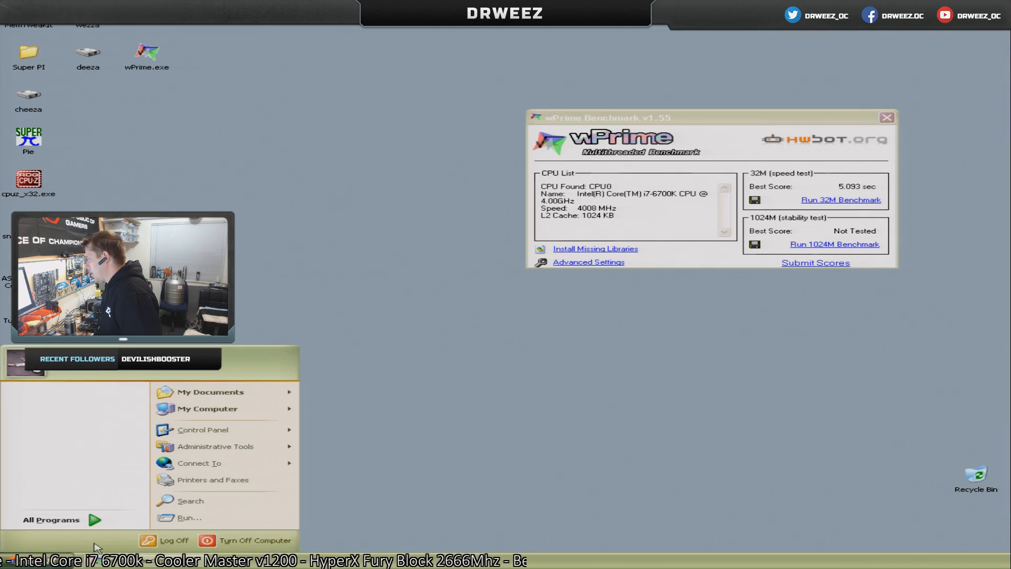
{"action": "mouse_move", "coordinate": [219, 413]}
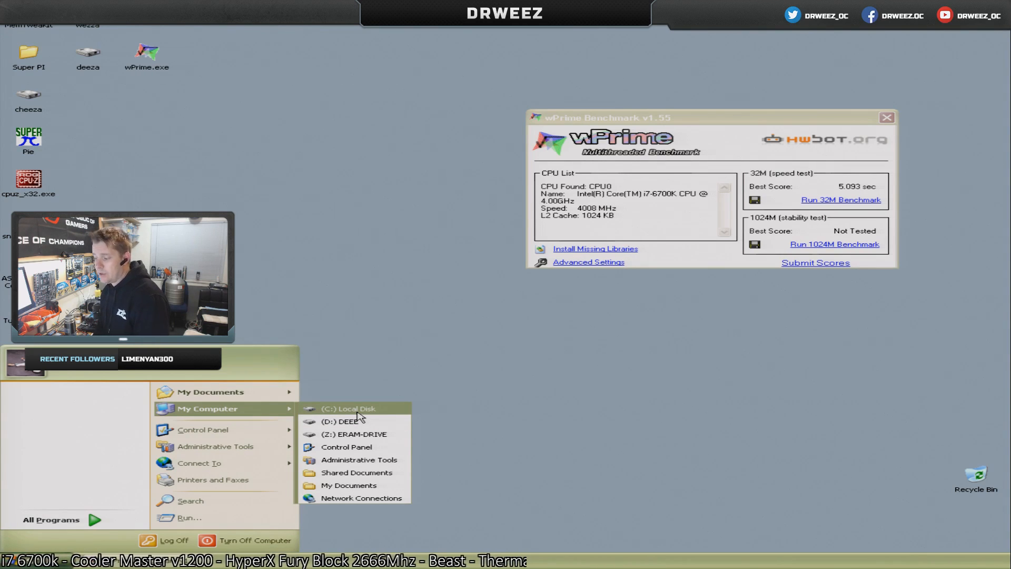
{"action": "left_click", "coordinate": [372, 447]}
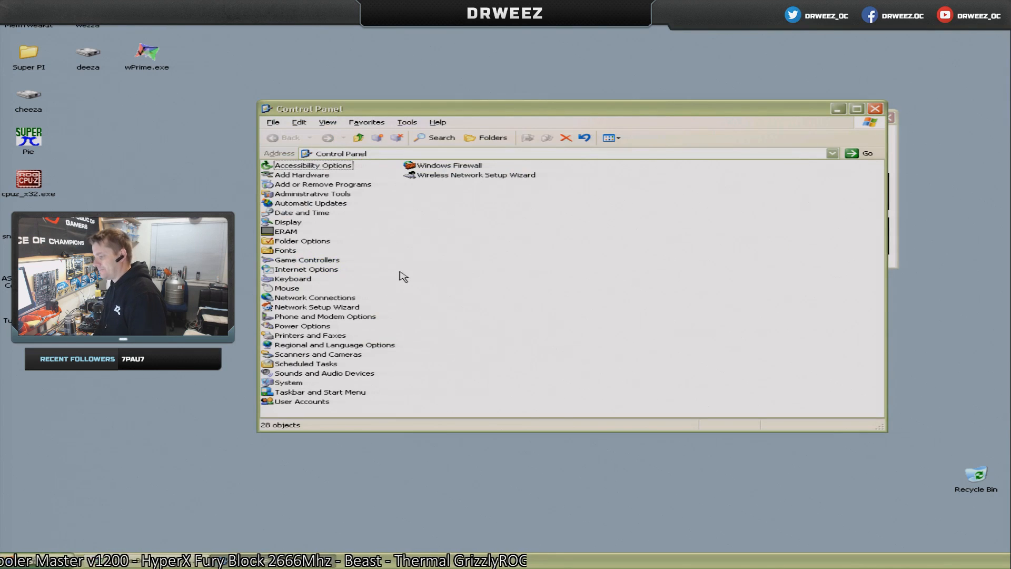
{"action": "double_click", "coordinate": [285, 384]}
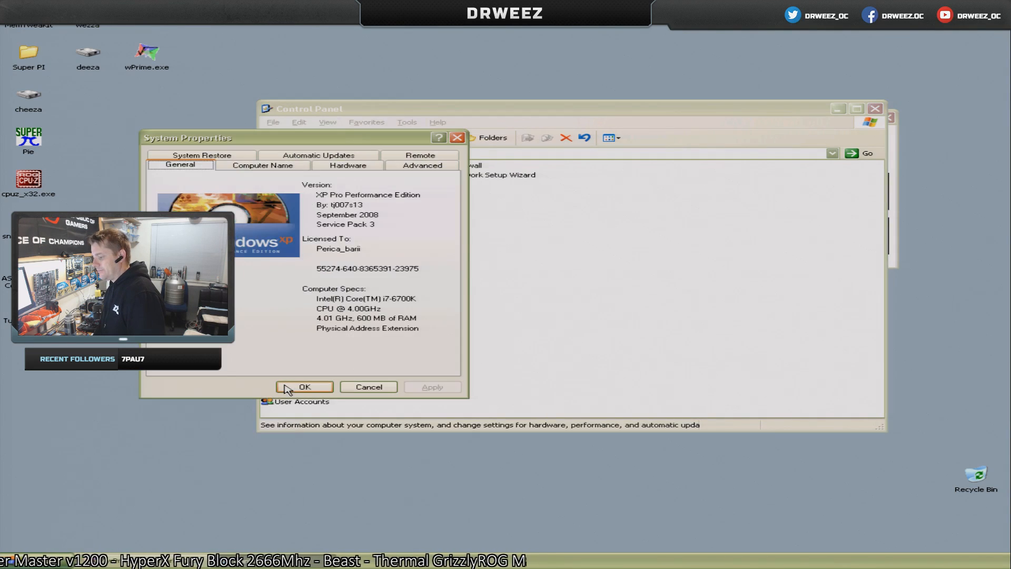
{"action": "left_click", "coordinate": [370, 387]}
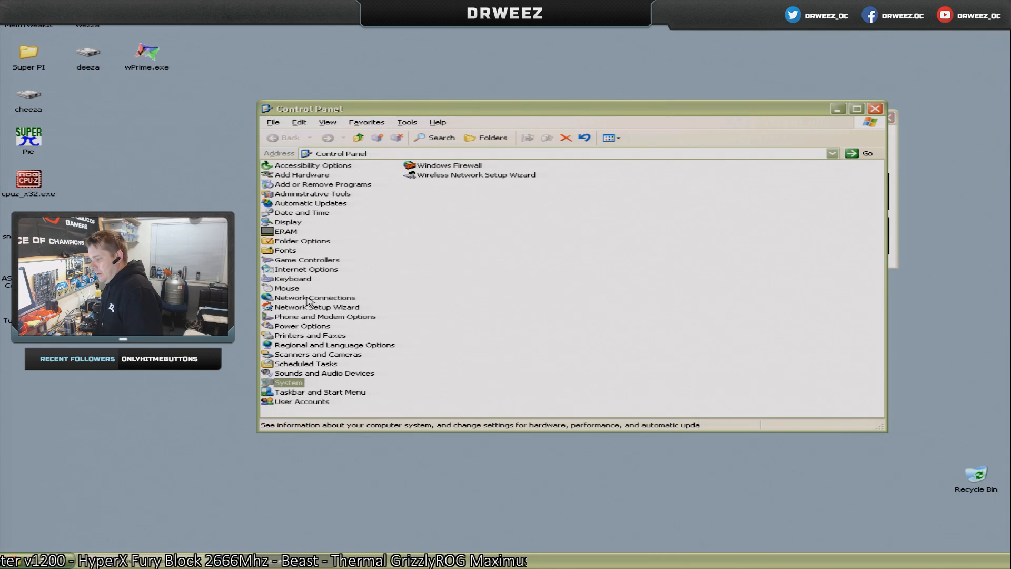
{"action": "double_click", "coordinate": [294, 213]}
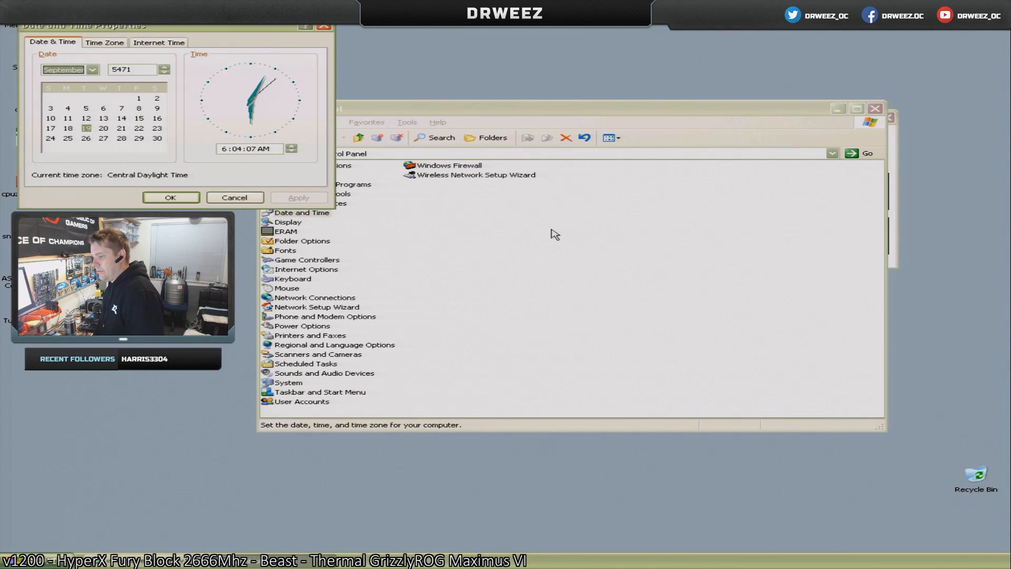
{"action": "left_click", "coordinate": [151, 69]}
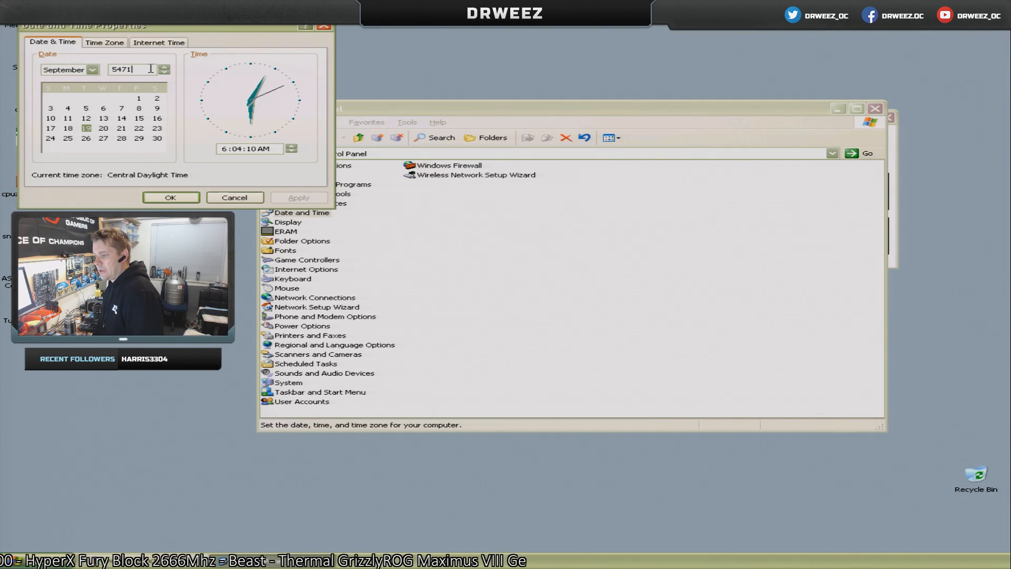
{"action": "left_click", "coordinate": [234, 197]}
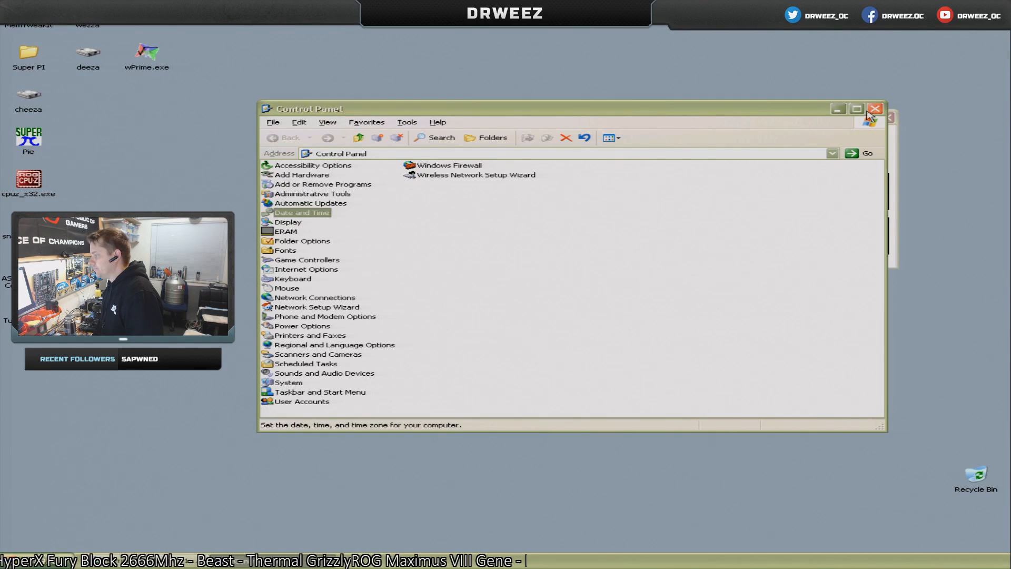
Set the year of the system date to 2016 in the Date and Time properties.
{"action": "double_click", "coordinate": [301, 213]}
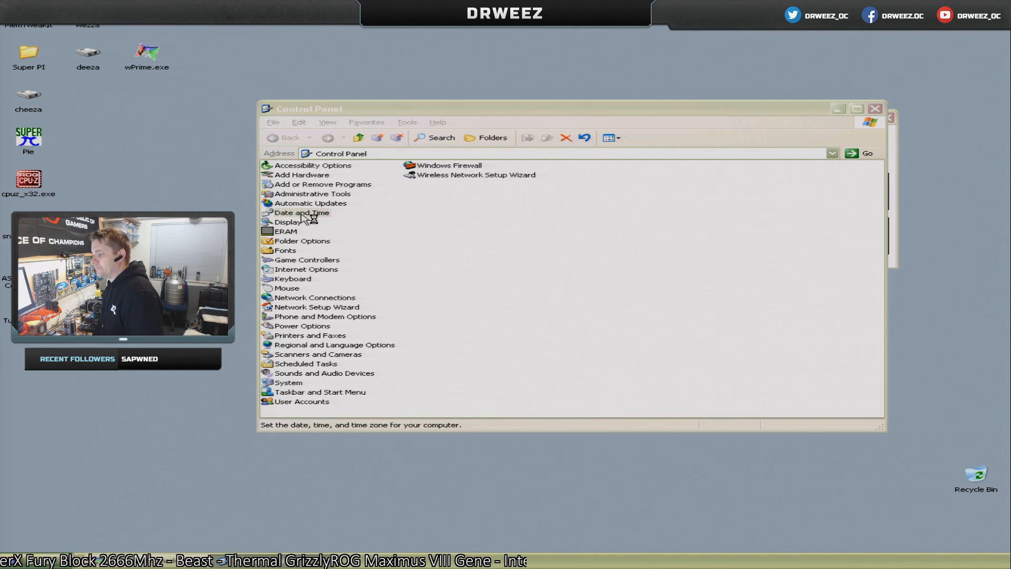
{"action": "left_click_drag", "start_coordinate": [138, 70], "coordinate": [76, 75]}
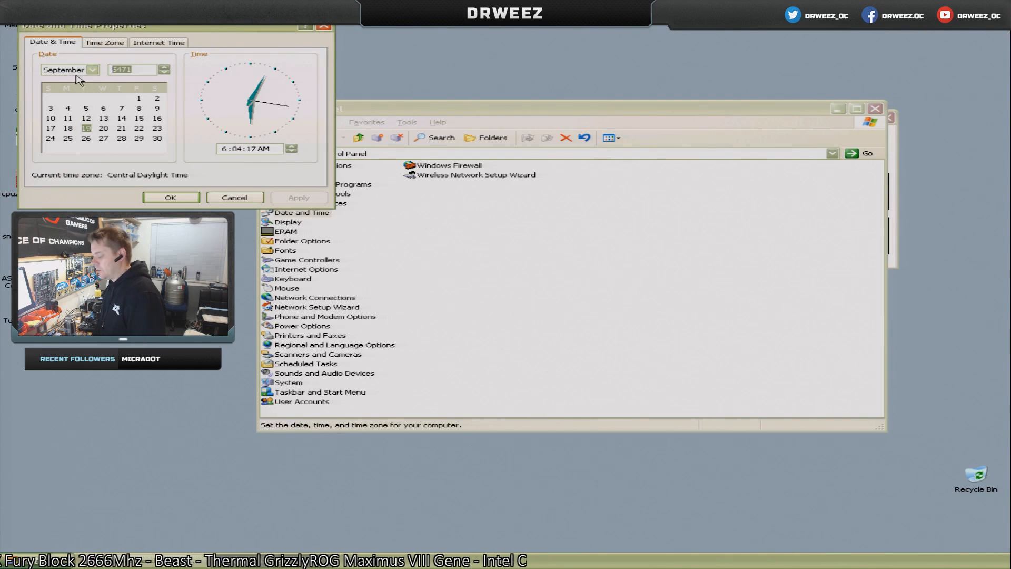
{"action": "type", "text": "2"}
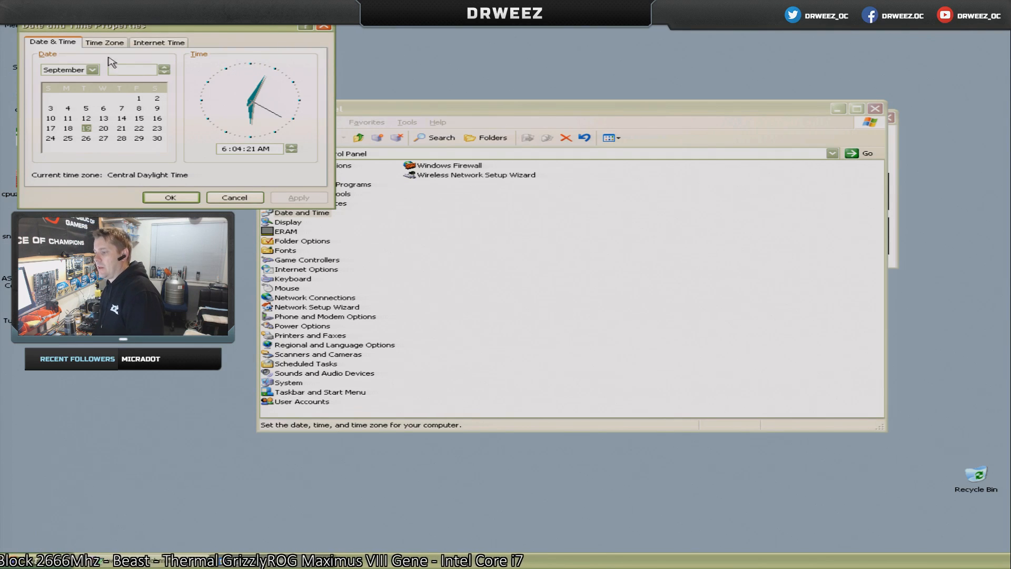
{"action": "left_click", "coordinate": [164, 72]}
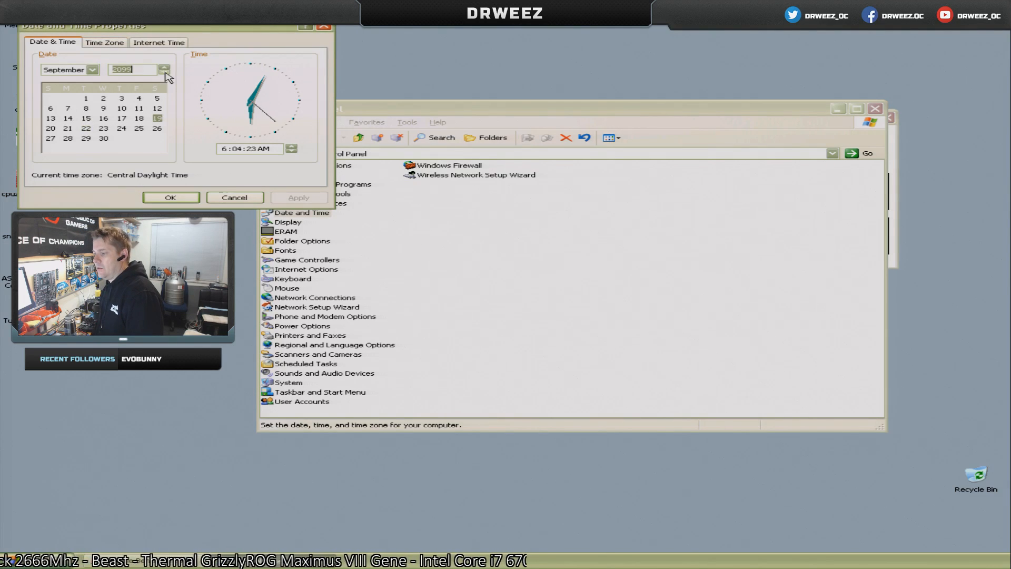
{"action": "left_click", "coordinate": [163, 72]}
{"action": "left_click", "coordinate": [163, 72]}
{"action": "left_click", "coordinate": [164, 72]}
{"action": "left_click", "coordinate": [163, 72]}
{"action": "left_click", "coordinate": [163, 72]}
{"action": "left_click", "coordinate": [163, 72]}
{"action": "left_click", "coordinate": [163, 72]}
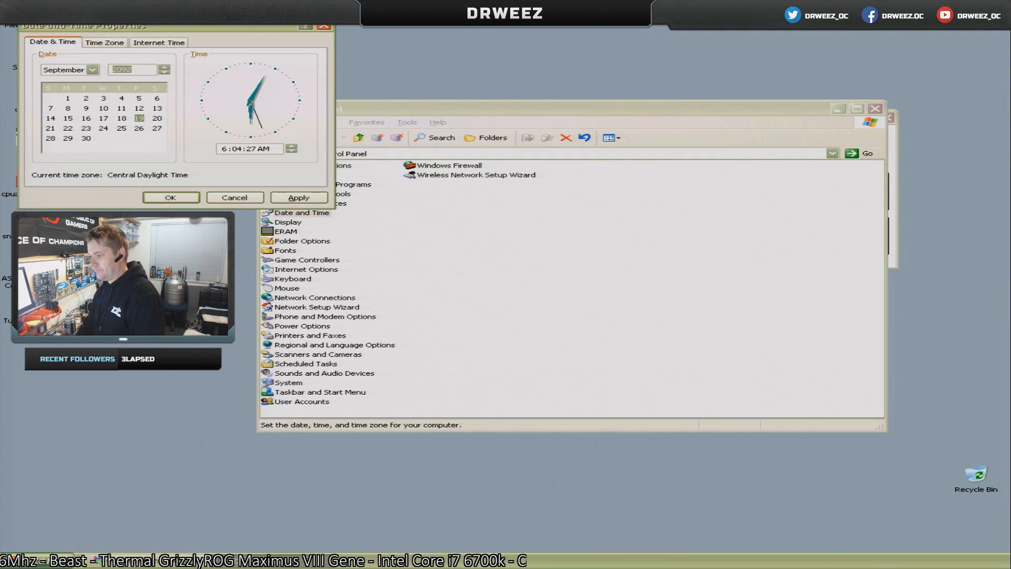
{"action": "left_click", "coordinate": [164, 72]}
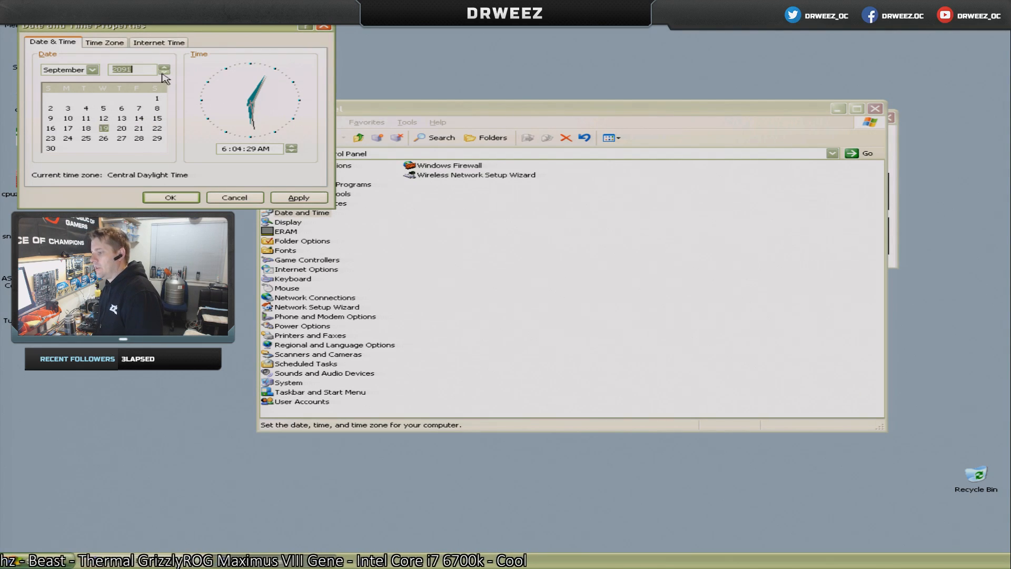
{"action": "left_click", "coordinate": [164, 73]}
{"action": "left_click", "coordinate": [164, 72]}
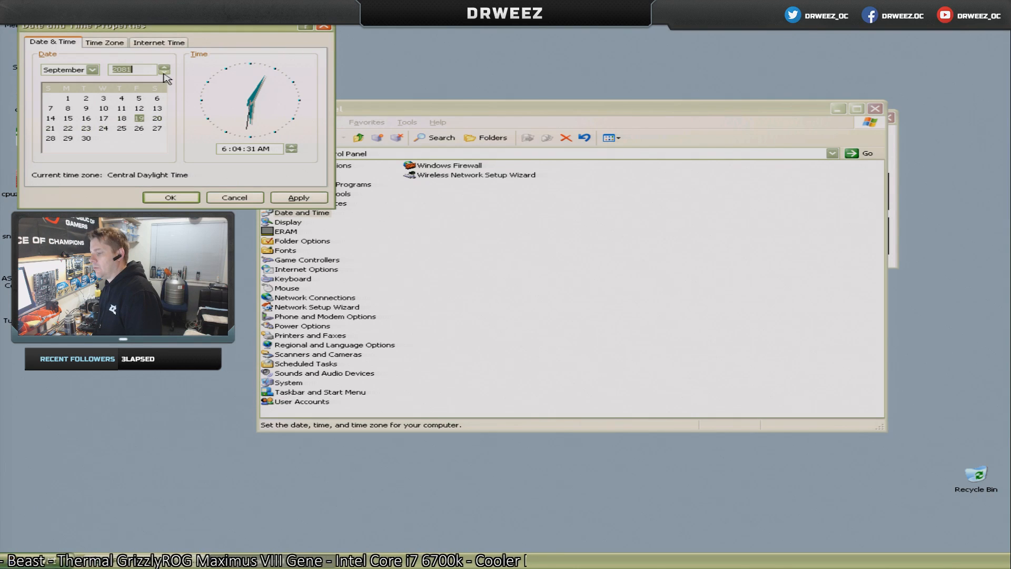
{"action": "left_click", "coordinate": [163, 73]}
{"action": "left_click", "coordinate": [164, 72]}
{"action": "left_click", "coordinate": [164, 73]}
{"action": "left_click", "coordinate": [164, 73]}
{"action": "left_click", "coordinate": [164, 73]}
{"action": "left_click", "coordinate": [163, 73]}
{"action": "left_click", "coordinate": [164, 73]}
{"action": "left_click", "coordinate": [164, 73]}
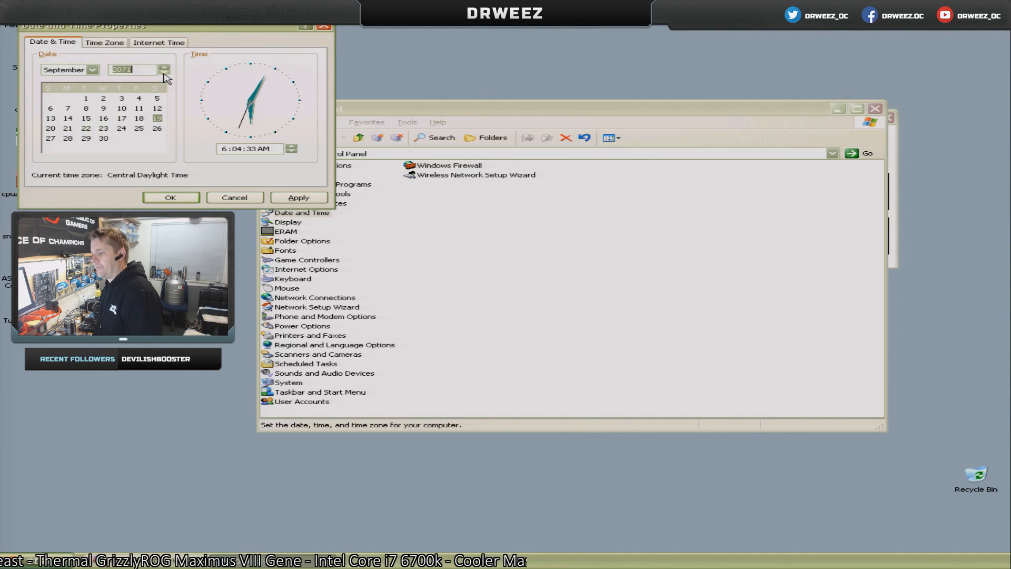
{"action": "left_click", "coordinate": [164, 72]}
{"action": "left_click", "coordinate": [164, 73]}
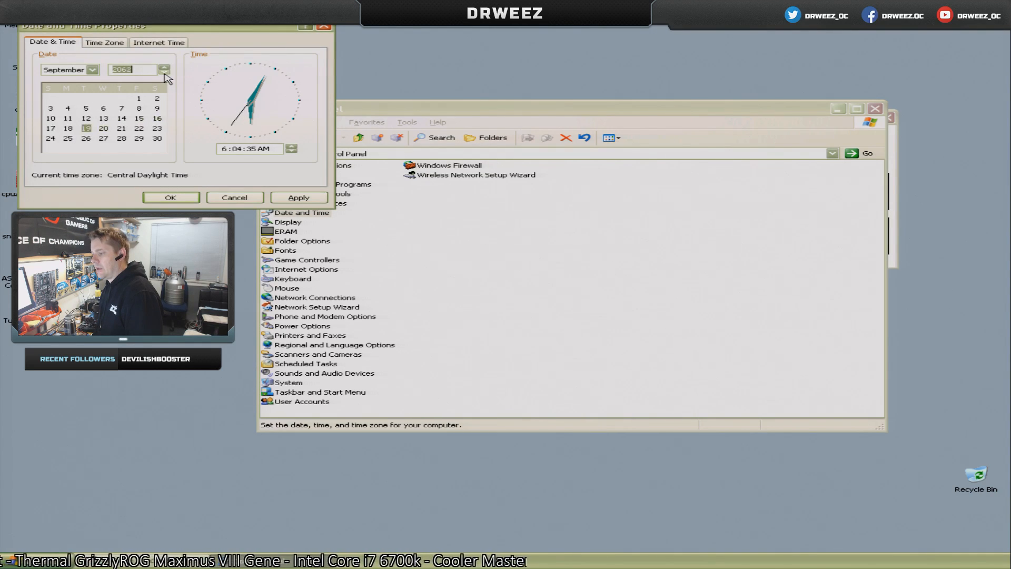
{"action": "left_click", "coordinate": [164, 72]}
{"action": "left_click", "coordinate": [165, 73]}
{"action": "left_click", "coordinate": [164, 73]}
{"action": "left_click", "coordinate": [164, 72]}
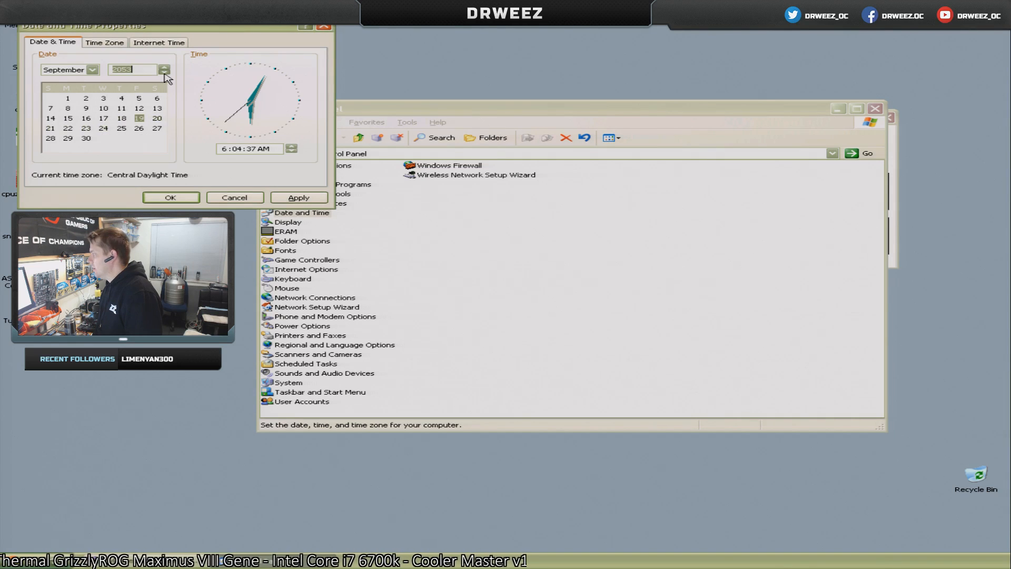
{"action": "left_click", "coordinate": [164, 73]}
{"action": "left_click", "coordinate": [164, 72]}
{"action": "left_click", "coordinate": [164, 73]}
{"action": "left_click", "coordinate": [164, 73]}
{"action": "left_click", "coordinate": [164, 72]}
{"action": "left_click", "coordinate": [165, 73]}
{"action": "left_click", "coordinate": [164, 73]}
{"action": "left_click", "coordinate": [164, 73]}
{"action": "left_click", "coordinate": [164, 73]}
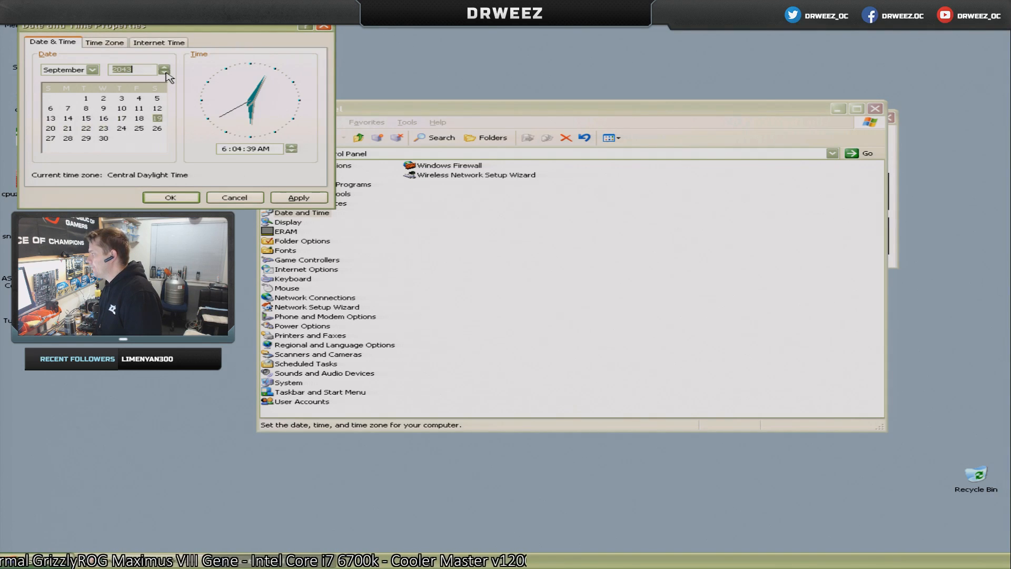
{"action": "left_click", "coordinate": [164, 73]}
{"action": "left_click", "coordinate": [164, 72]}
{"action": "left_click", "coordinate": [165, 72]}
{"action": "left_click", "coordinate": [165, 72]}
{"action": "left_click", "coordinate": [164, 73]}
{"action": "left_click", "coordinate": [164, 73]}
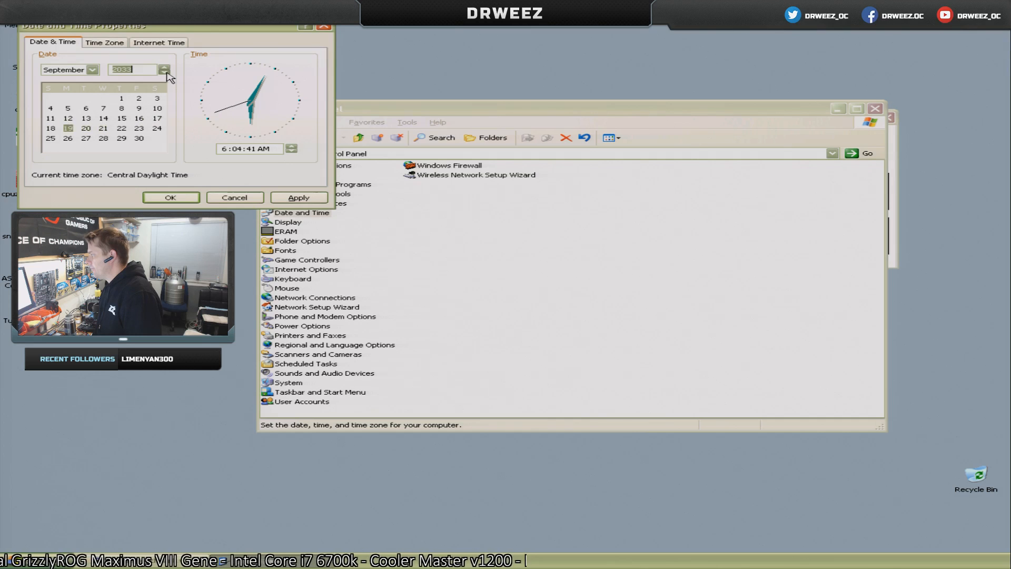
{"action": "left_click", "coordinate": [164, 73]}
{"action": "left_click", "coordinate": [164, 72]}
{"action": "left_click", "coordinate": [165, 73]}
{"action": "left_click", "coordinate": [164, 73]}
{"action": "left_click", "coordinate": [164, 73]}
{"action": "left_click", "coordinate": [165, 72]}
{"action": "left_click", "coordinate": [165, 73]}
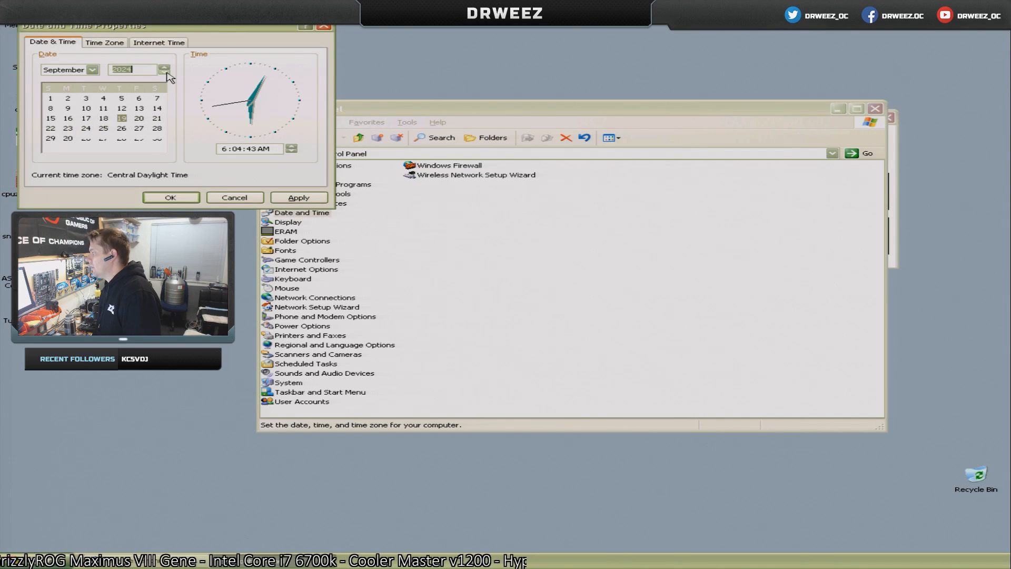
{"action": "left_click", "coordinate": [165, 73]}
{"action": "left_click", "coordinate": [164, 72]}
{"action": "left_click", "coordinate": [165, 73]}
{"action": "left_click", "coordinate": [165, 72]}
{"action": "left_click", "coordinate": [164, 73]}
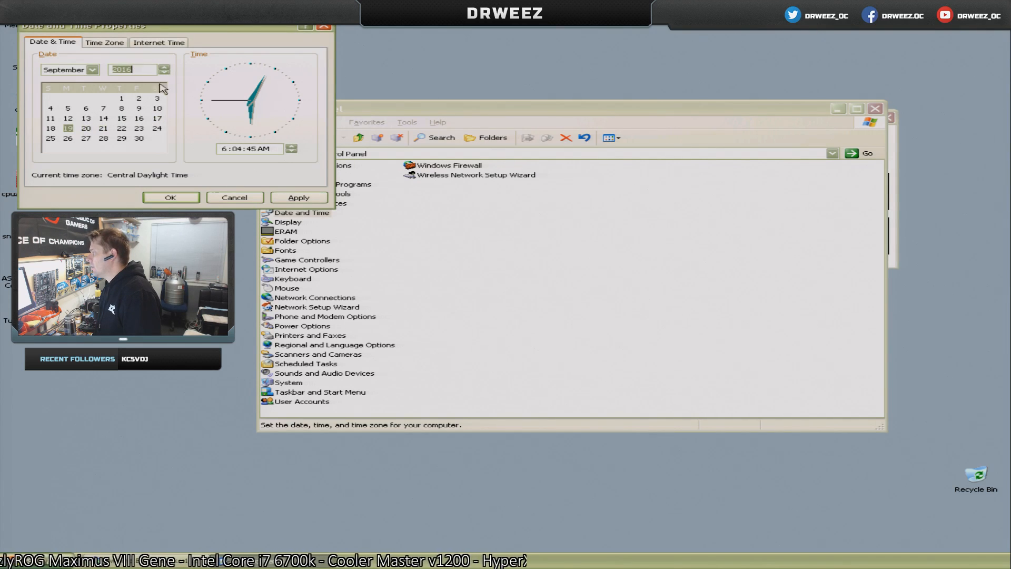
Apply the system date change, and close the date properties, the Control Panel and the wPrime benchmark window.
{"action": "left_click", "coordinate": [314, 201]}
{"action": "left_click", "coordinate": [171, 197]}
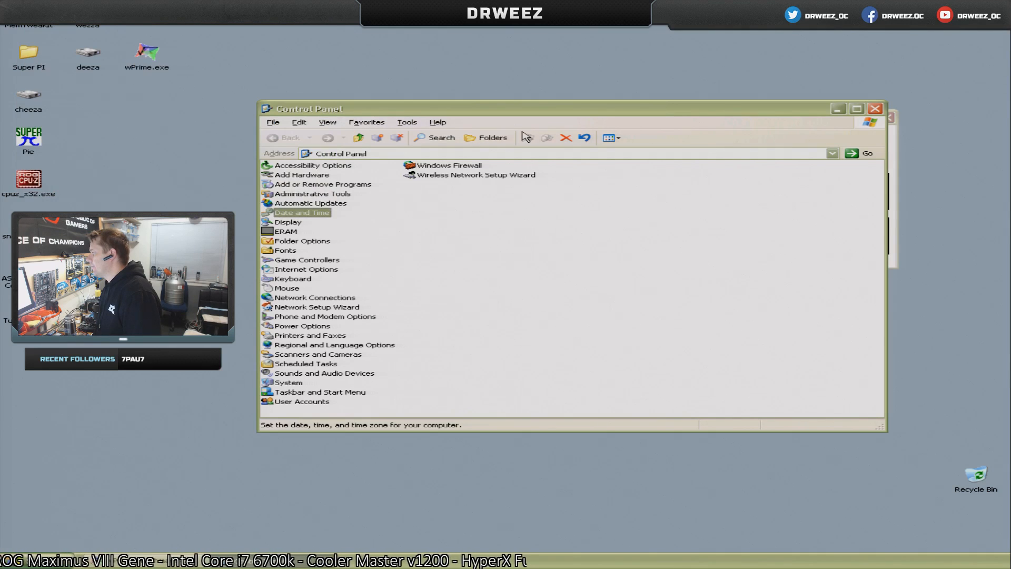
{"action": "left_click", "coordinate": [875, 108]}
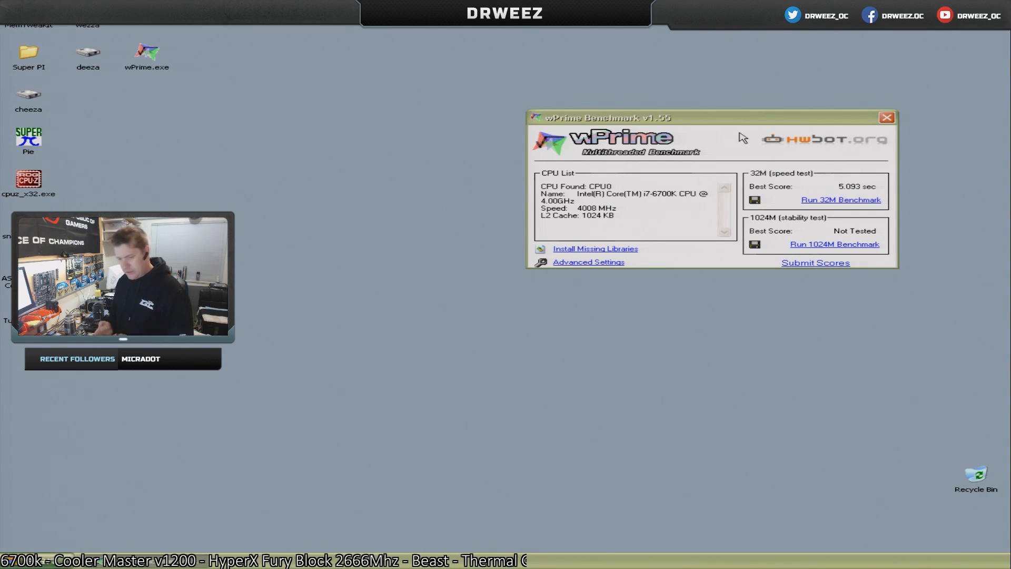
{"action": "left_click", "coordinate": [886, 117]}
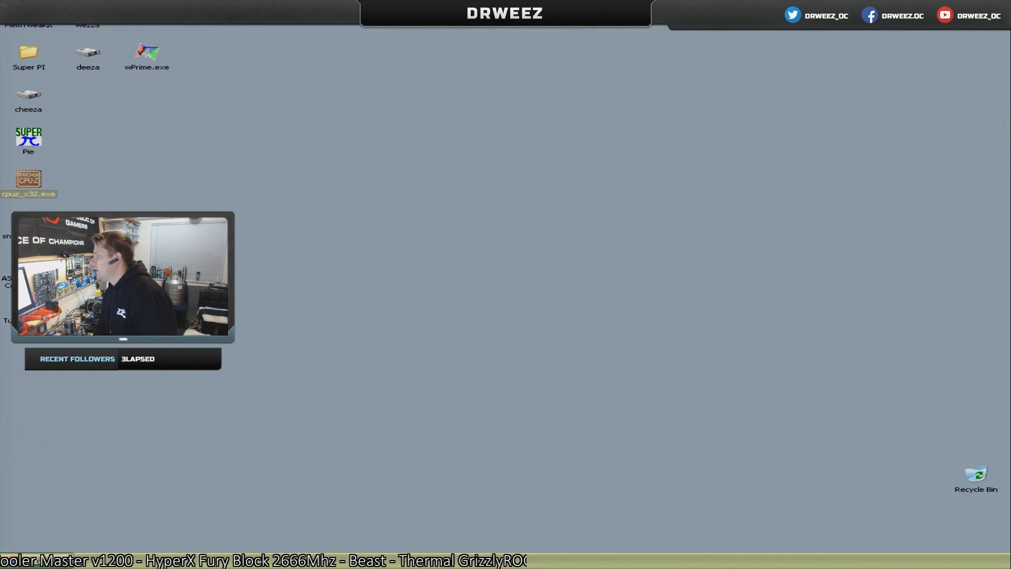
Review the memory timings in ASRock Timing Configurator and close it.
{"action": "double_click", "coordinate": [29, 266]}
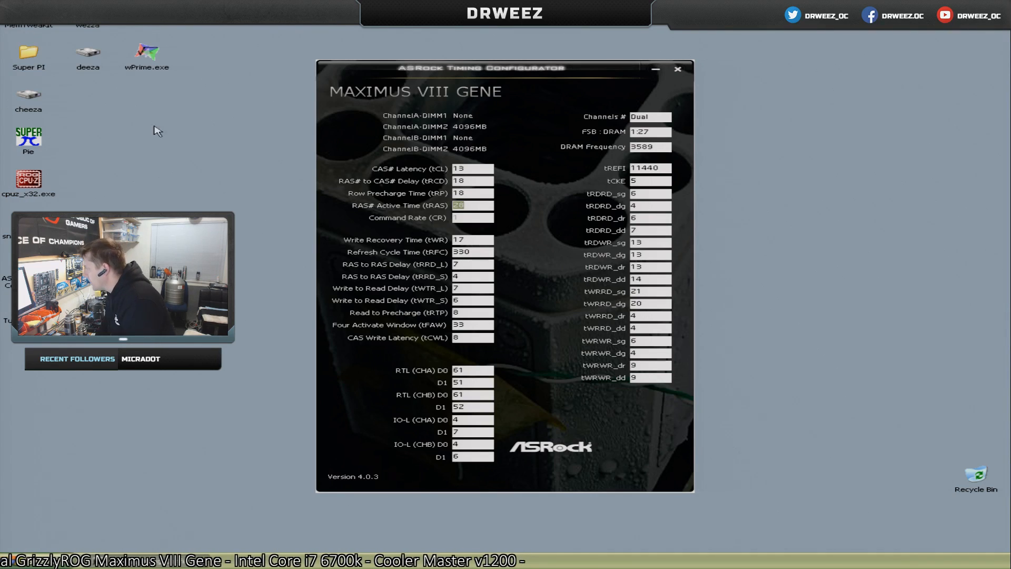
{"action": "left_click", "coordinate": [676, 73]}
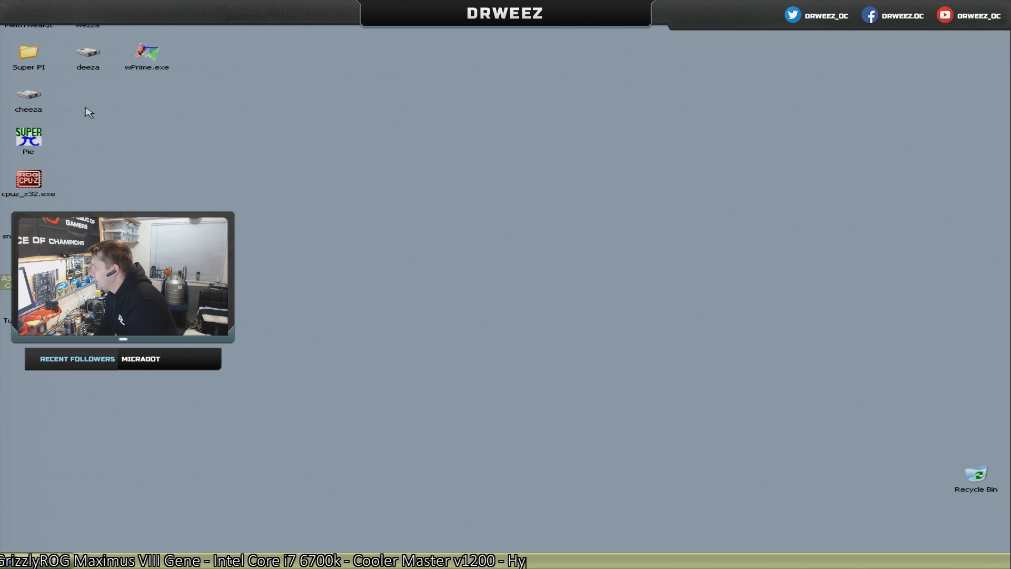
Browse to C:\Installs and launch the Portable 2D Benchmarks LITE installer.
{"action": "left_click", "coordinate": [15, 561]}
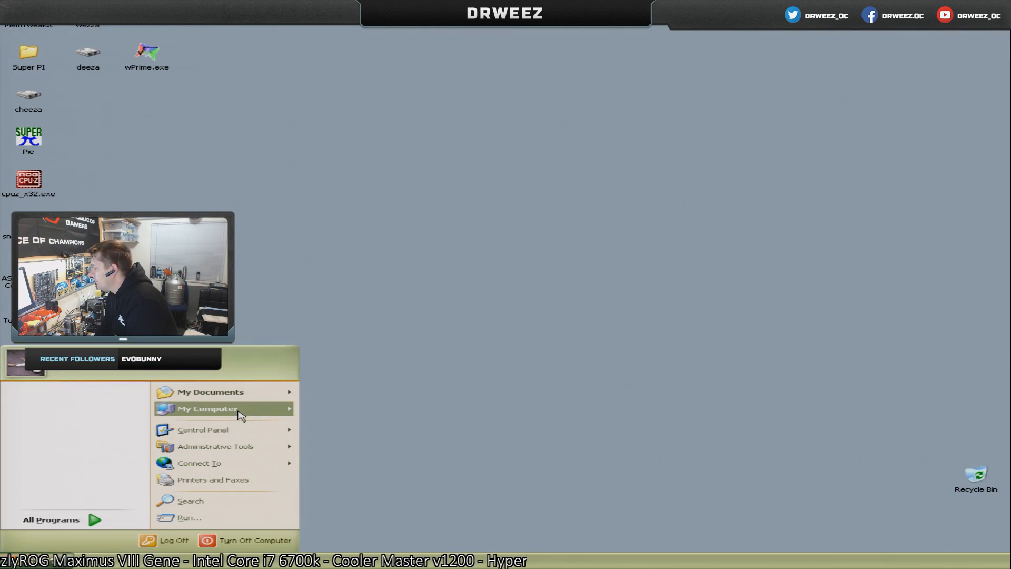
{"action": "mouse_move", "coordinate": [241, 409]}
{"action": "left_click", "coordinate": [363, 410]}
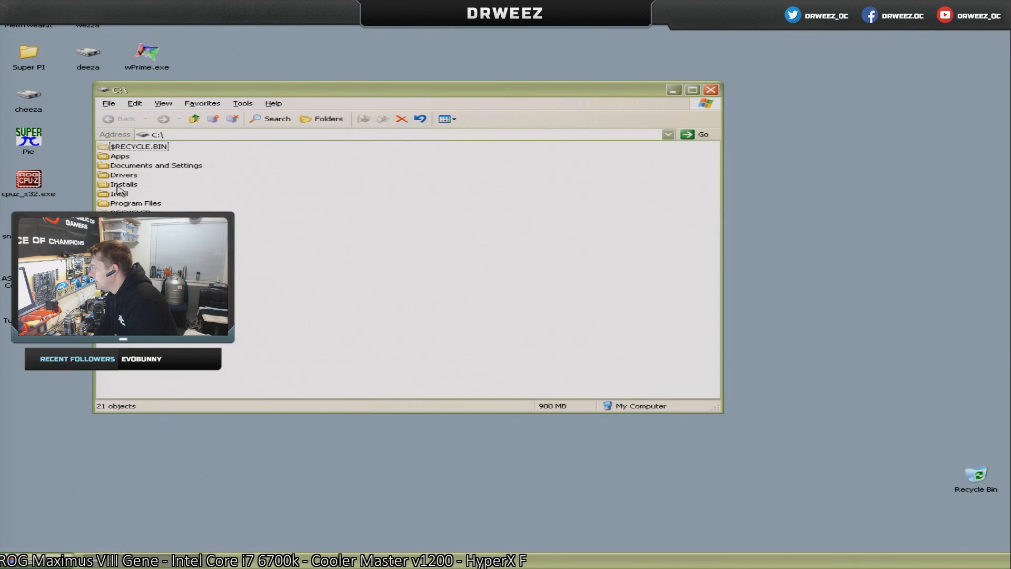
{"action": "double_click", "coordinate": [125, 185]}
{"action": "double_click", "coordinate": [246, 231]}
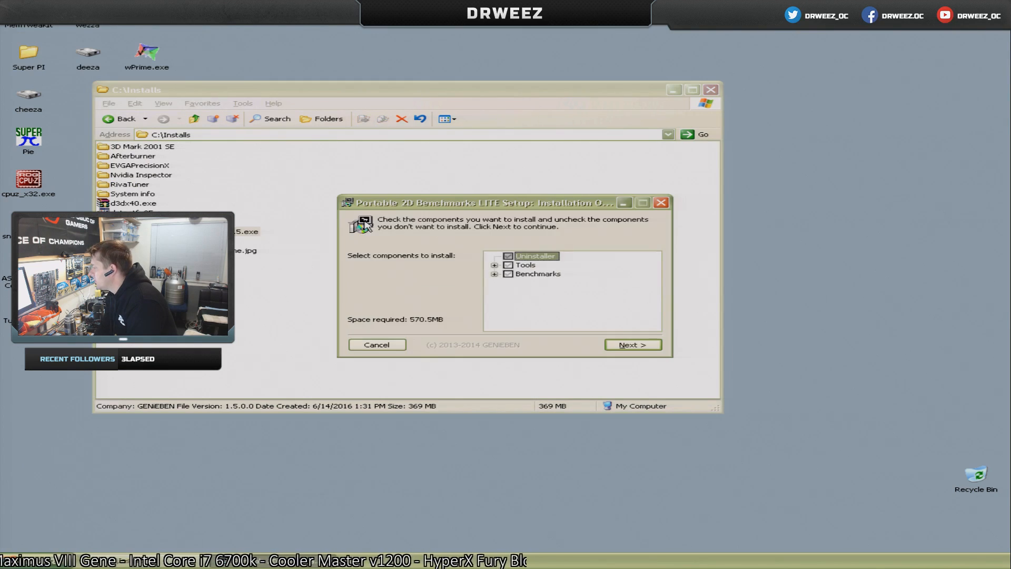
Select only WPrime v1.55 HWBOT under Benchmarks and start installing it to the default destination folder.
{"action": "left_click", "coordinate": [508, 274]}
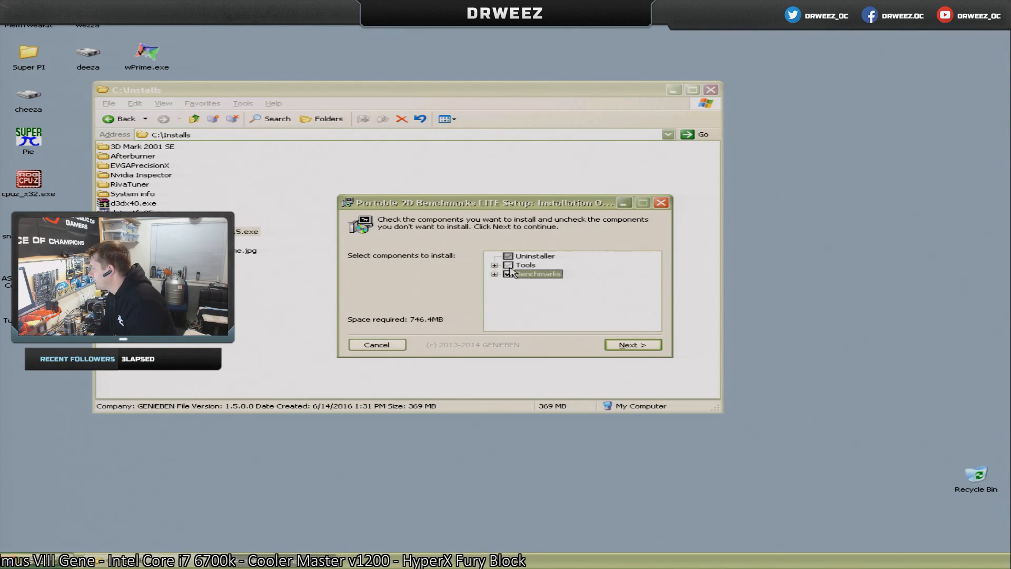
{"action": "left_click", "coordinate": [507, 274]}
{"action": "left_click", "coordinate": [494, 274]}
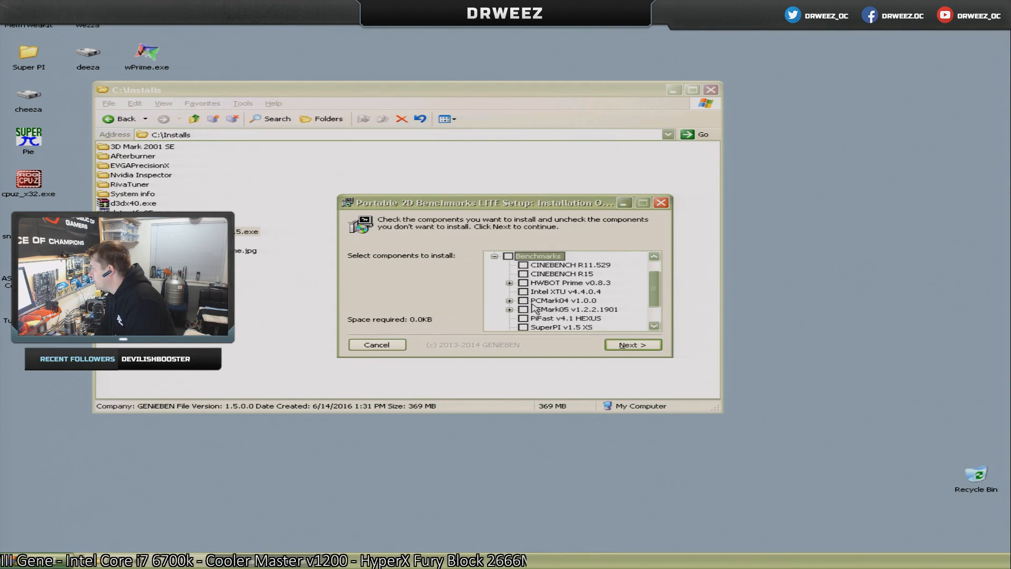
{"action": "left_click_drag", "start_coordinate": [656, 295], "coordinate": [630, 314]}
{"action": "left_click", "coordinate": [582, 319]}
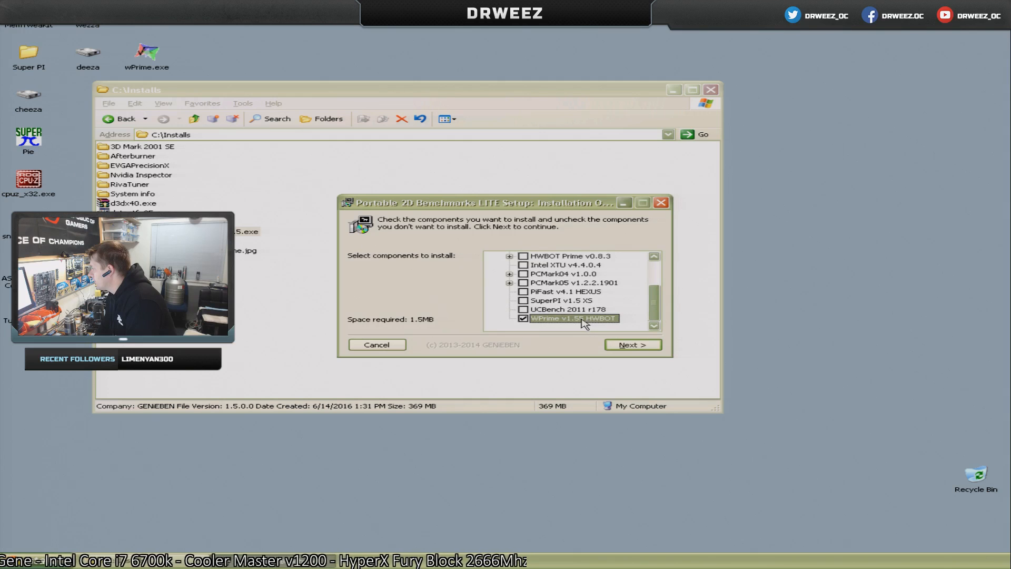
{"action": "left_click", "coordinate": [635, 345]}
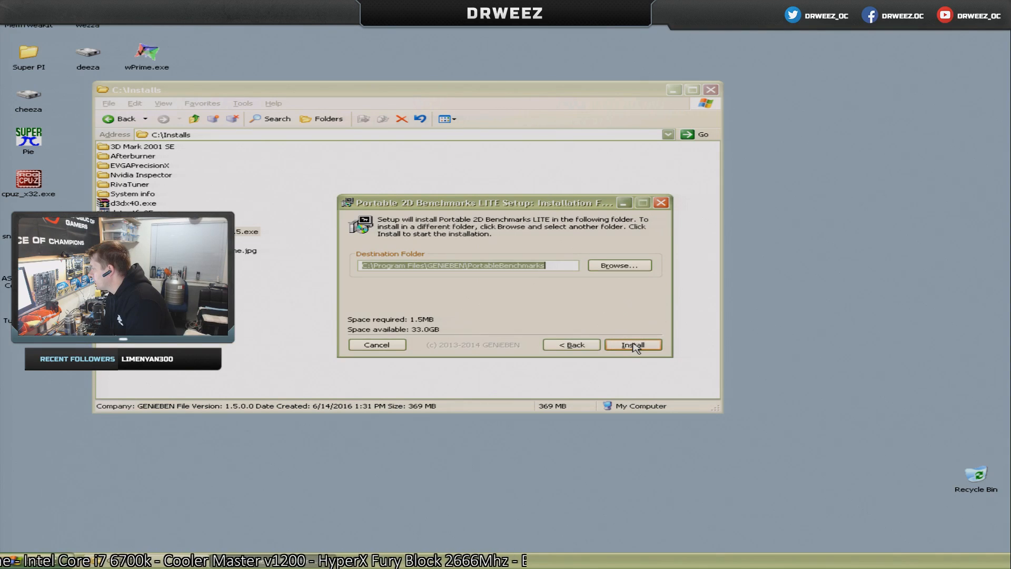
{"action": "left_click", "coordinate": [636, 346]}
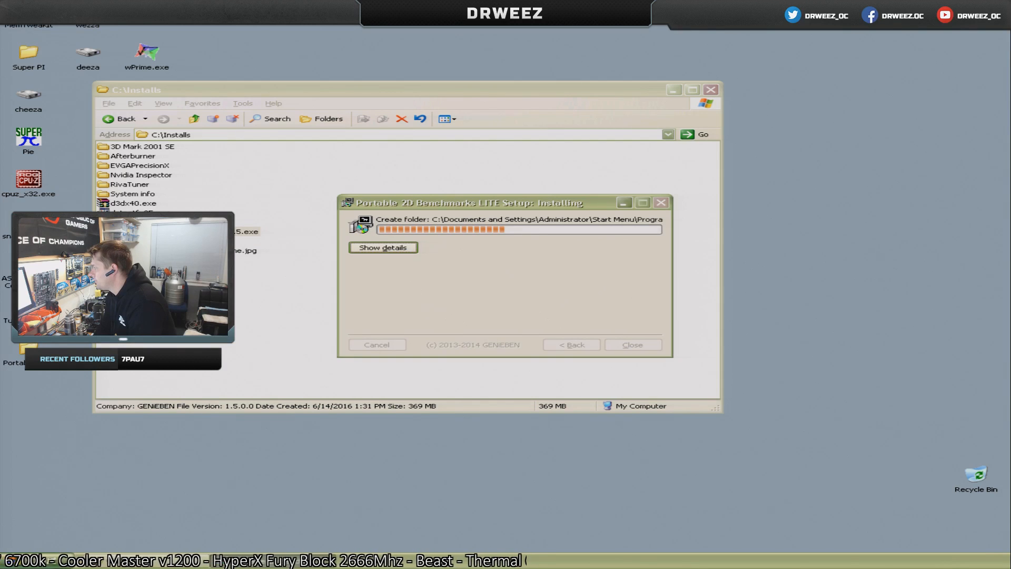
View the ProOC.jpg image in the Installs folder and close it.
{"action": "left_click", "coordinate": [158, 258]}
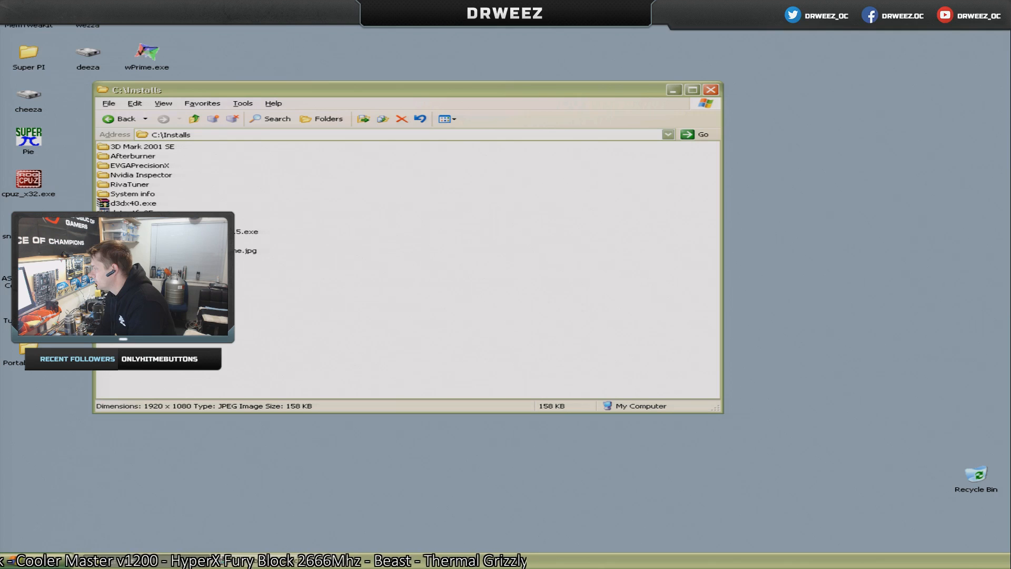
{"action": "double_click", "coordinate": [127, 260]}
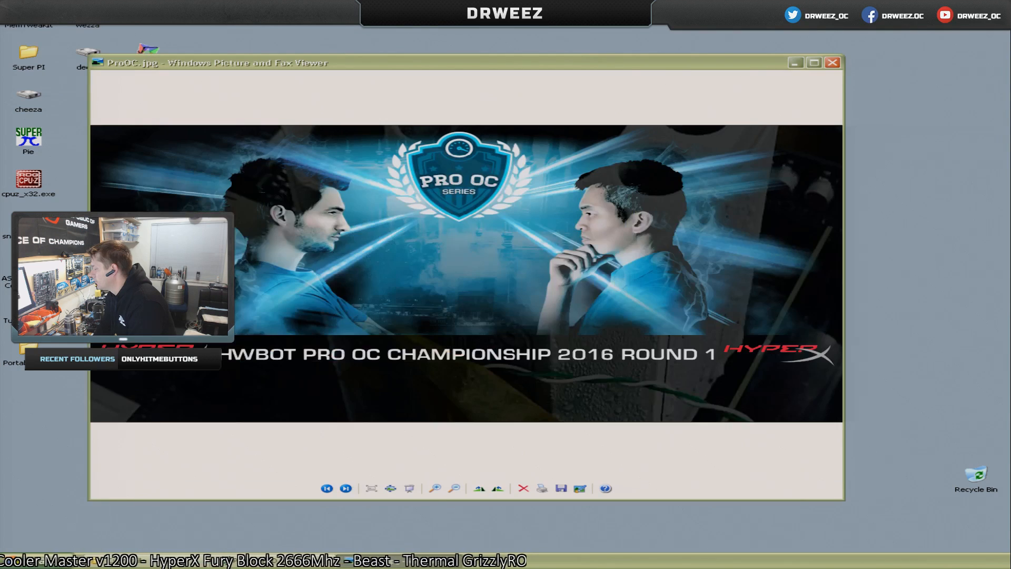
{"action": "left_click", "coordinate": [832, 63]}
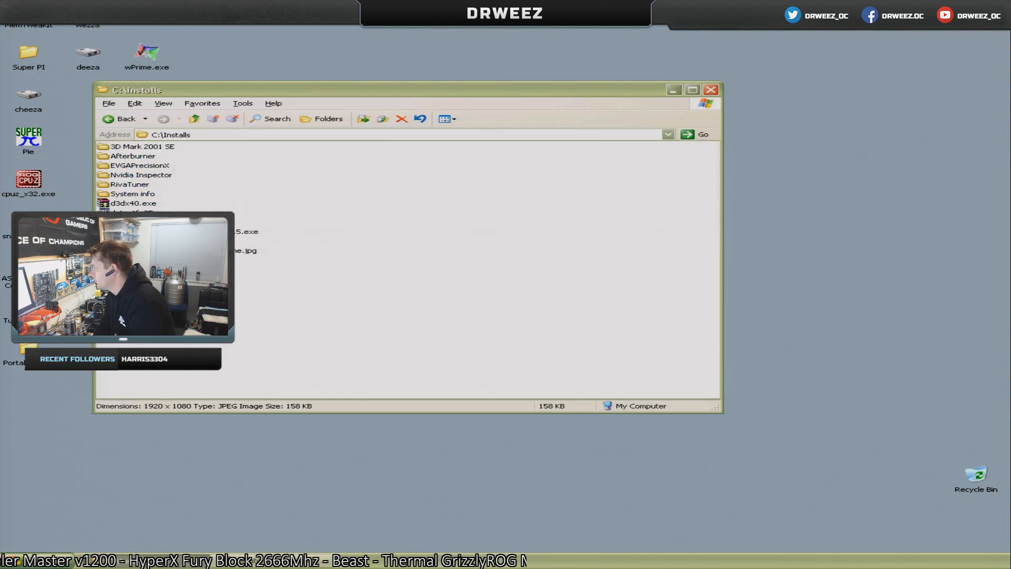
Set the ProOCR2.jpg image from the root of C:\ as the desktop background, and close the image viewer and the folder window.
{"action": "left_click", "coordinate": [196, 119]}
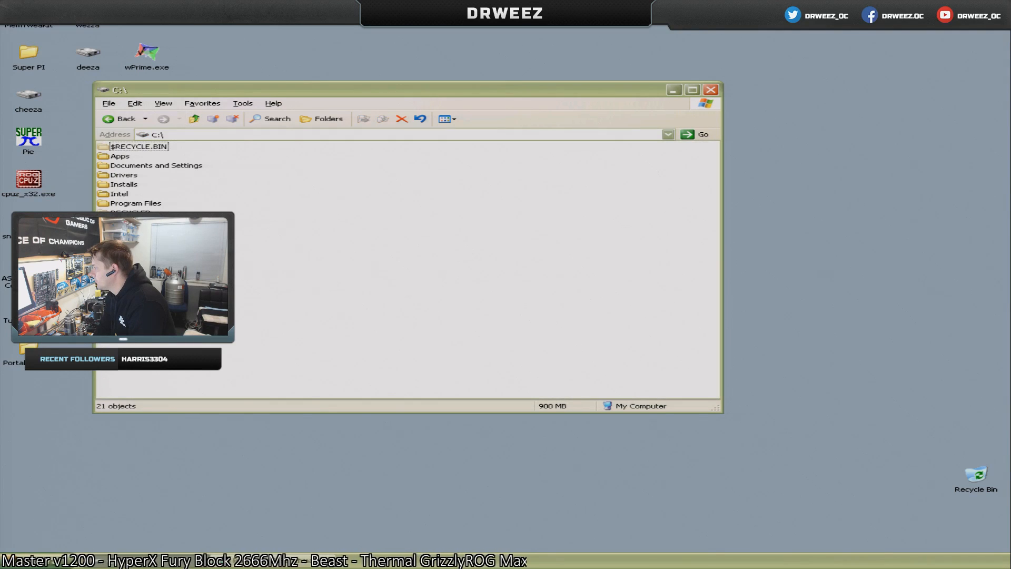
{"action": "double_click", "coordinate": [127, 269]}
{"action": "right_click", "coordinate": [123, 368]}
{"action": "left_click", "coordinate": [139, 374]}
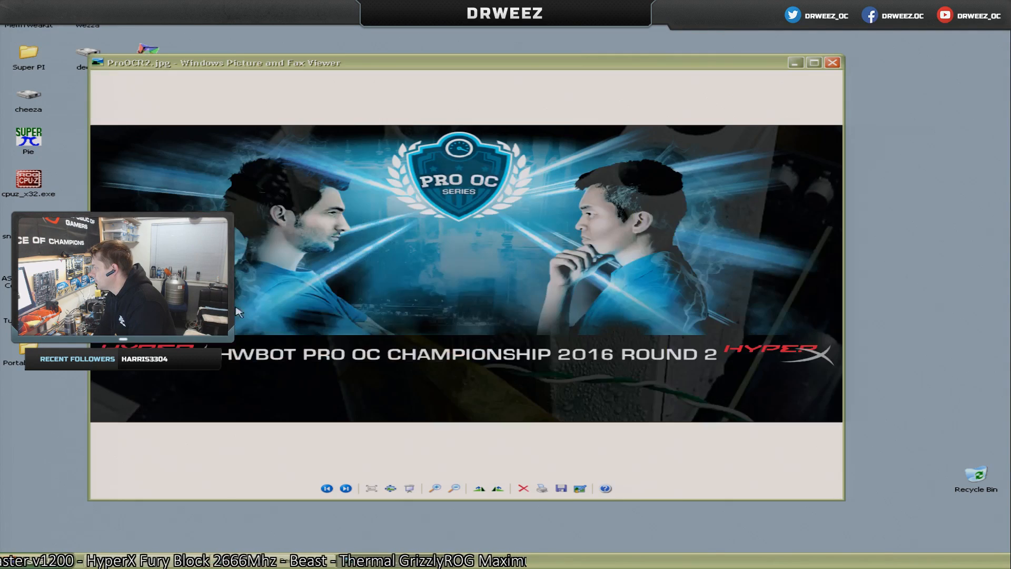
{"action": "right_click", "coordinate": [322, 271]}
{"action": "left_click", "coordinate": [388, 342]}
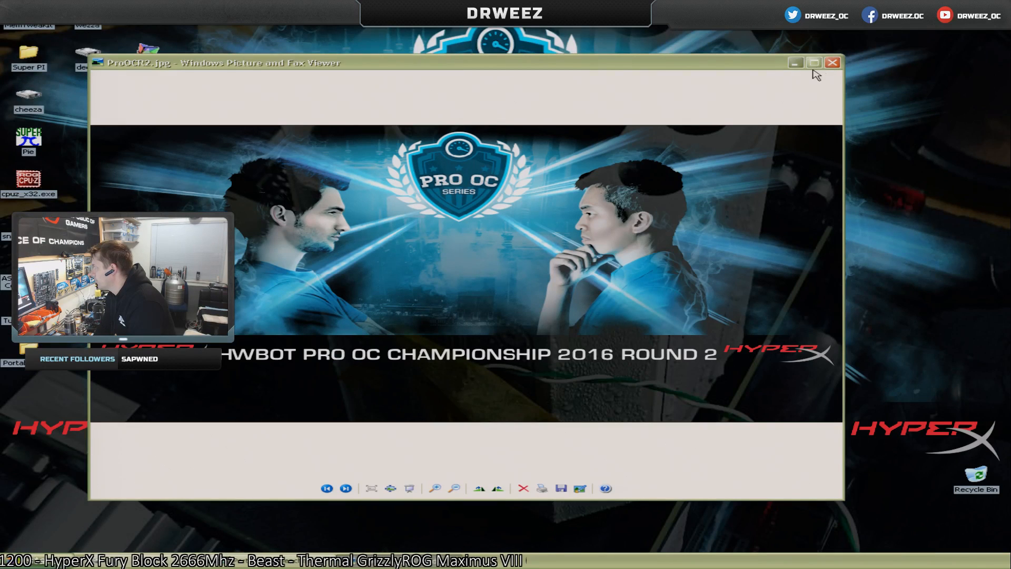
{"action": "left_click", "coordinate": [832, 63]}
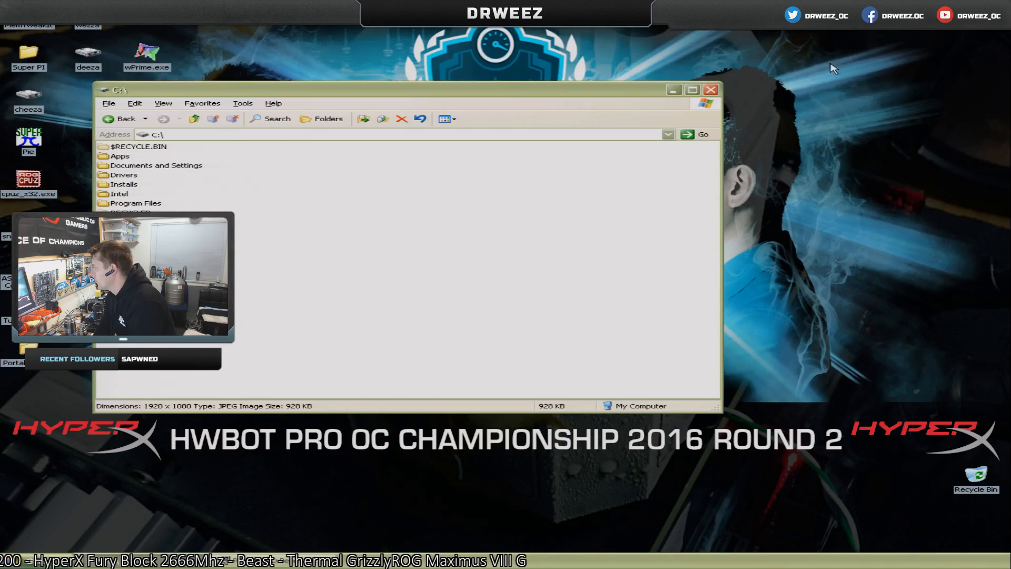
{"action": "left_click", "coordinate": [710, 89]}
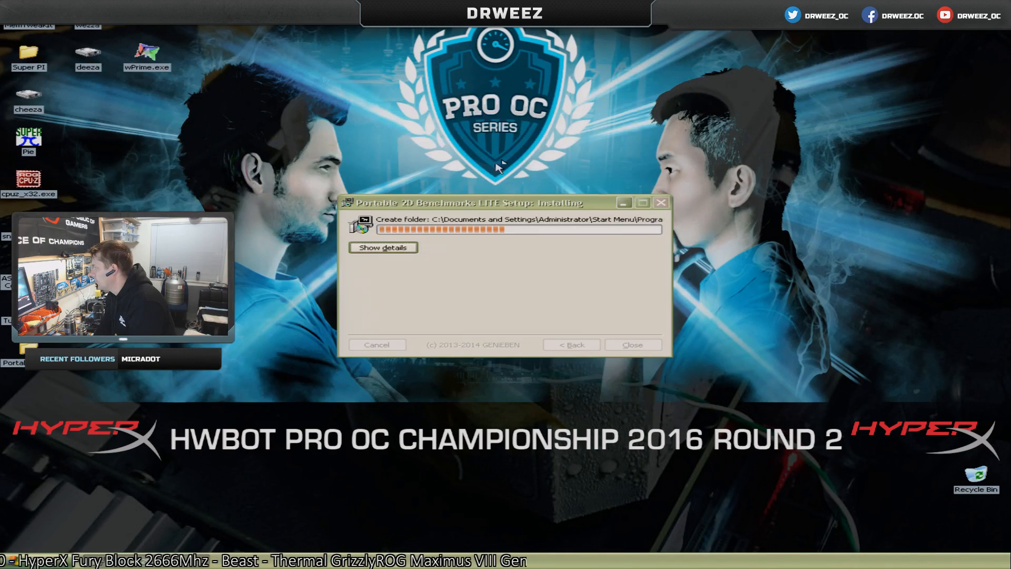
Show the details of the Portable 2D Benchmarks LITE installation and close the installer once it completes.
{"action": "left_click", "coordinate": [408, 248]}
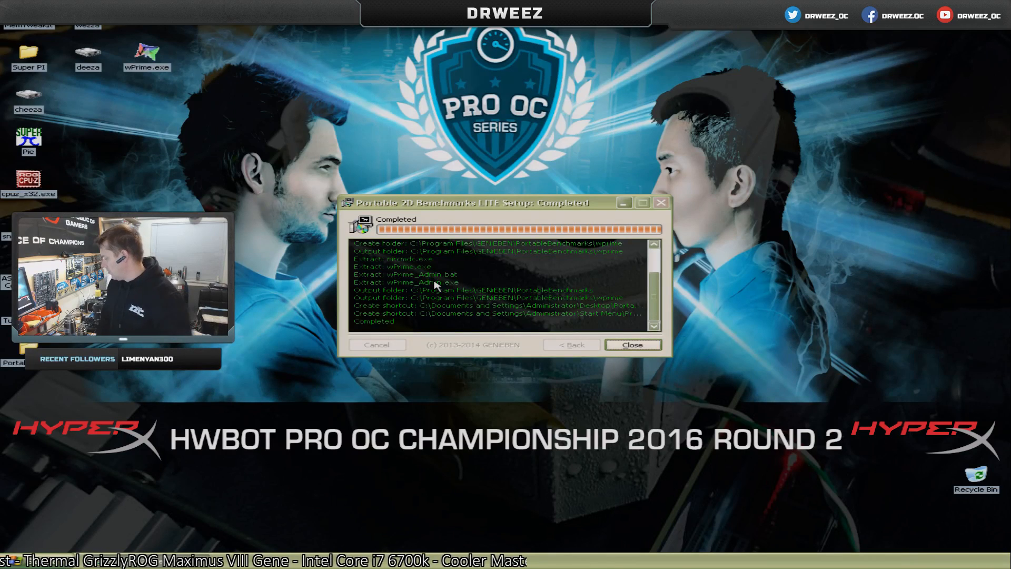
{"action": "left_click", "coordinate": [632, 345]}
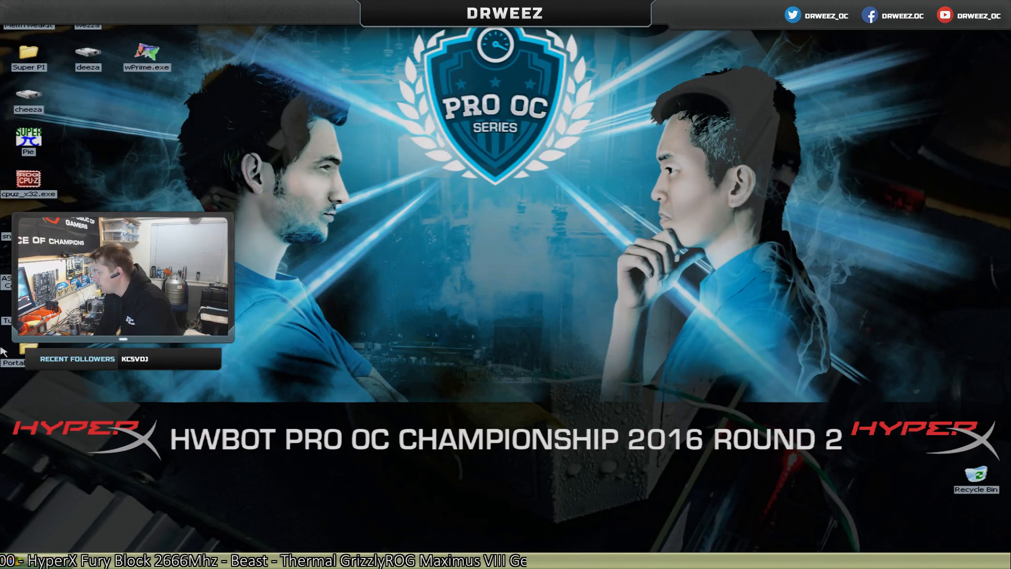
Check the CPU and memory performance in Windows Task Manager and close it.
{"action": "left_click", "coordinate": [22, 350]}
{"action": "right_click", "coordinate": [99, 563]}
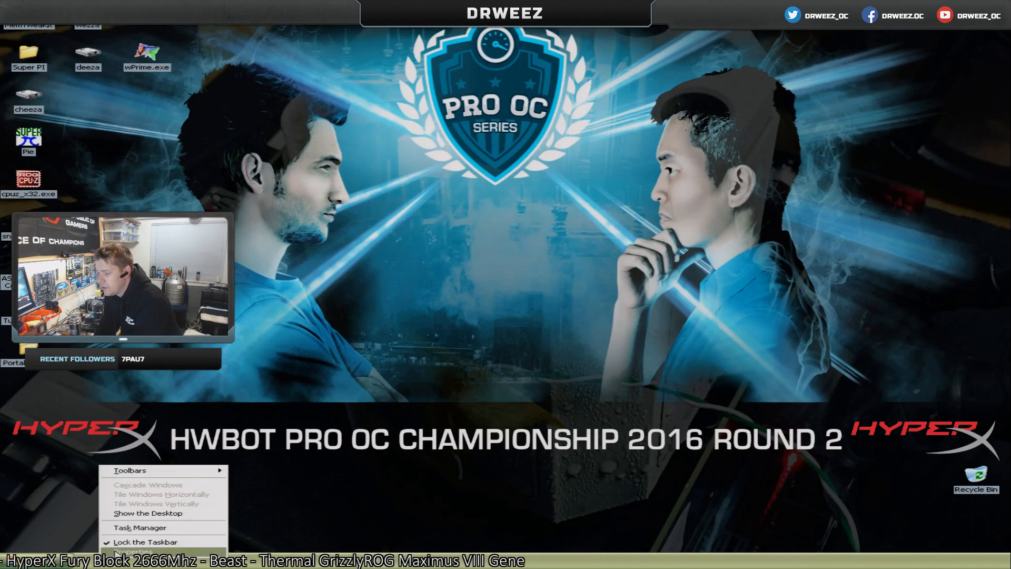
{"action": "left_click", "coordinate": [130, 528]}
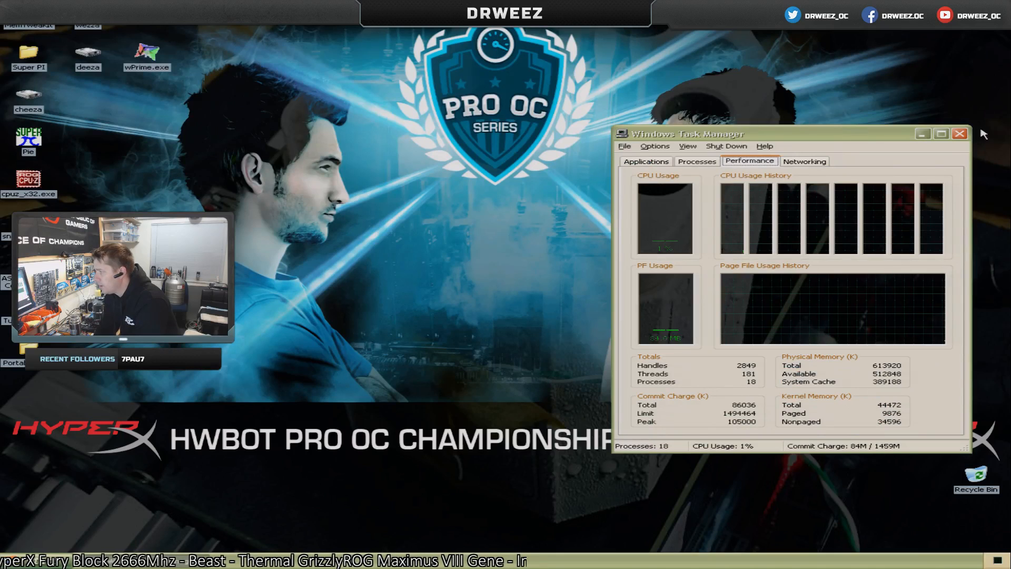
{"action": "left_click", "coordinate": [959, 134]}
Open the Performance Options from the advanced System Properties in the Control Panel and review the visual effects settings.
{"action": "left_click", "coordinate": [22, 561]}
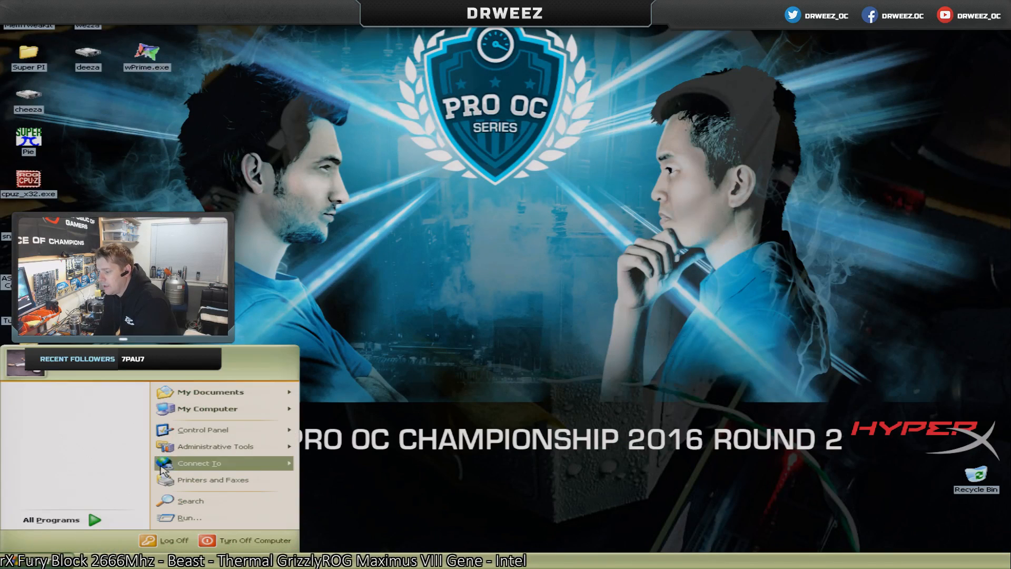
{"action": "mouse_move", "coordinate": [227, 413]}
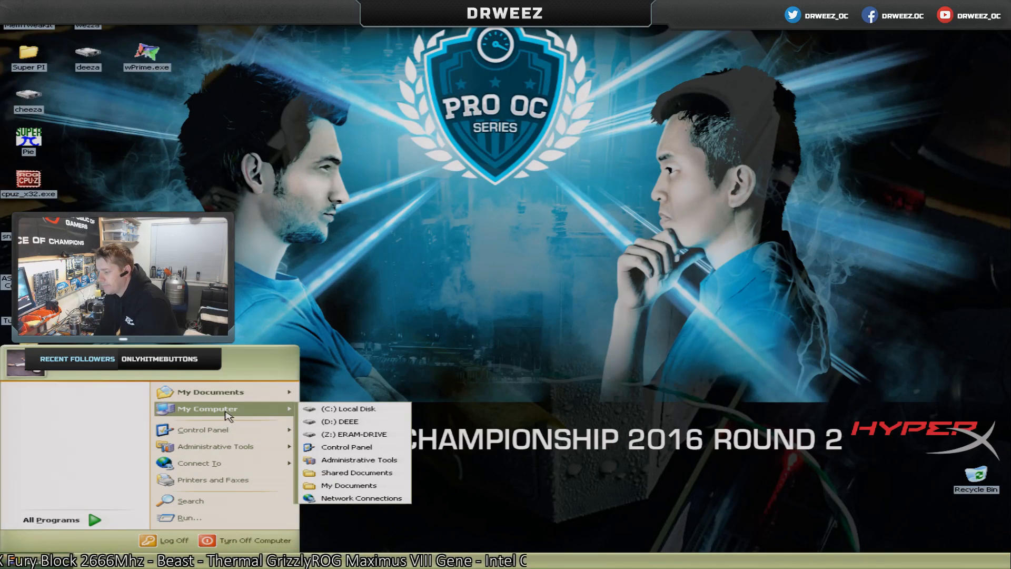
{"action": "left_click", "coordinate": [340, 447]}
{"action": "double_click", "coordinate": [288, 382]}
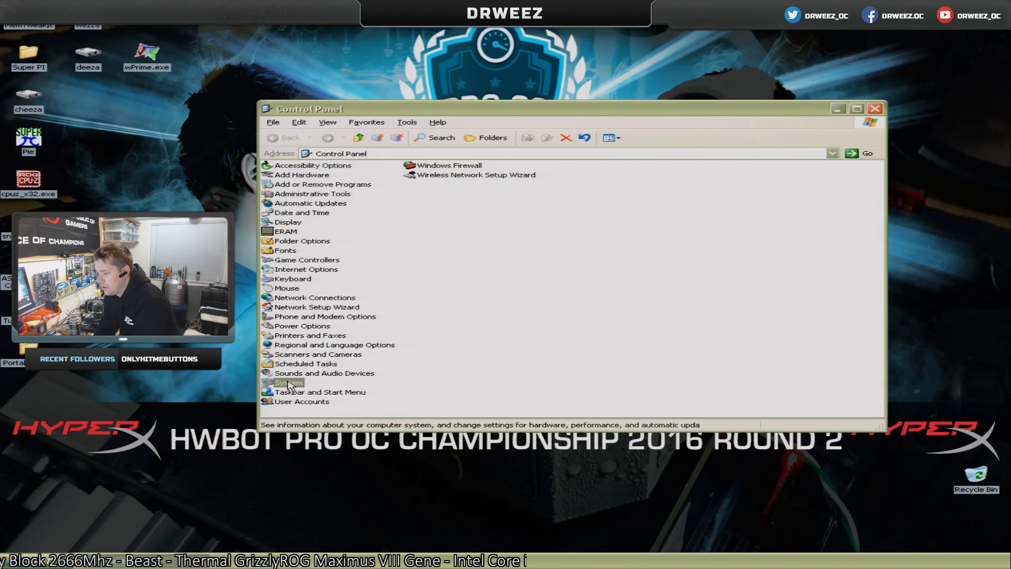
{"action": "left_click", "coordinate": [230, 55]}
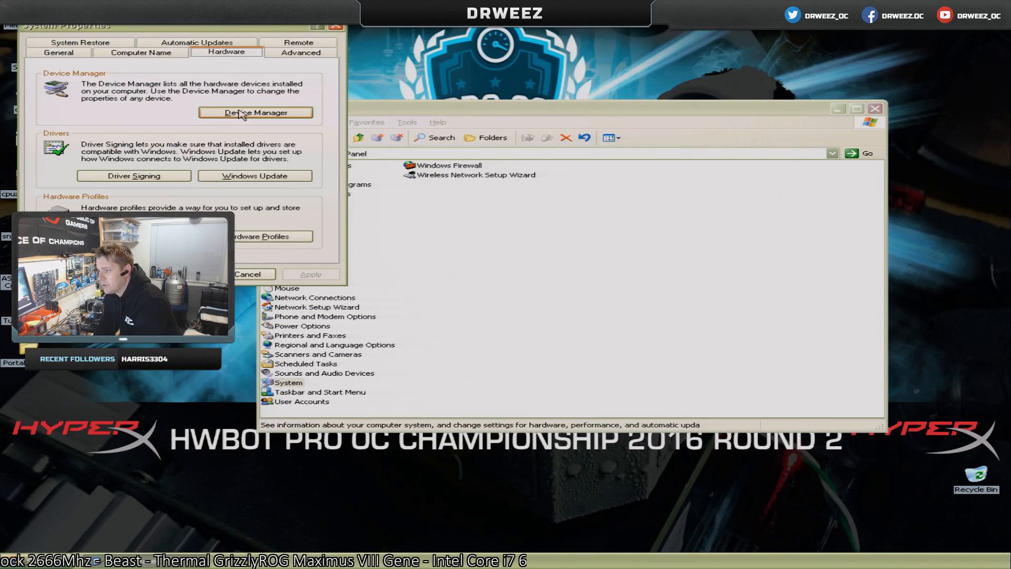
{"action": "left_click", "coordinate": [316, 53]}
{"action": "left_click", "coordinate": [272, 114]}
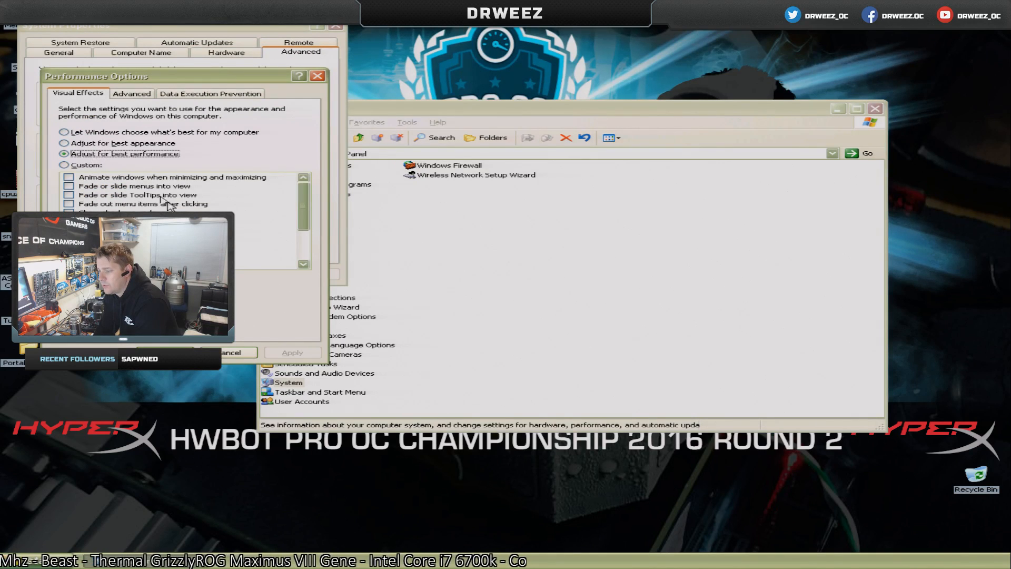
{"action": "mouse_move", "coordinate": [304, 211]}
{"action": "left_mouse_down"}
{"action": "mouse_move", "coordinate": [296, 245]}
{"action": "mouse_move", "coordinate": [300, 202]}
{"action": "left_mouse_up"}
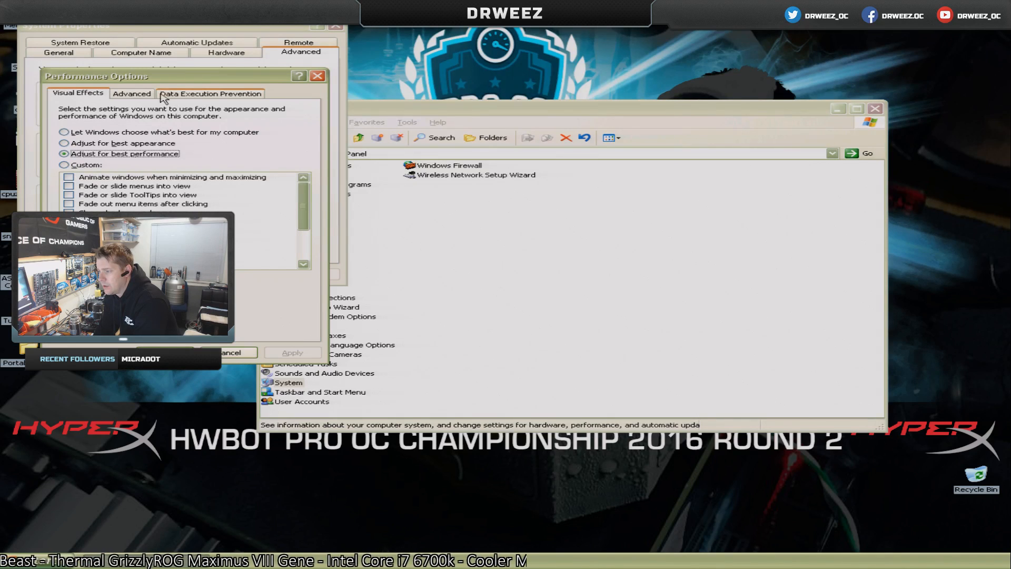
Assign drive C: a custom paging file with both initial and maximum size of 512 MB, and confirm the virtual memory change.
{"action": "left_click", "coordinate": [141, 95]}
{"action": "left_click", "coordinate": [278, 283]}
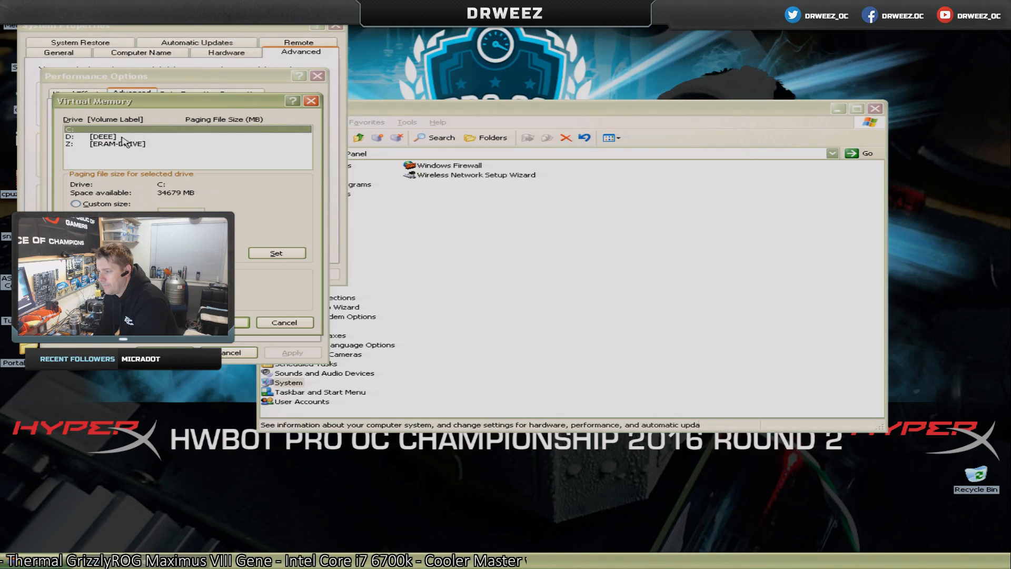
{"action": "left_click", "coordinate": [125, 146]}
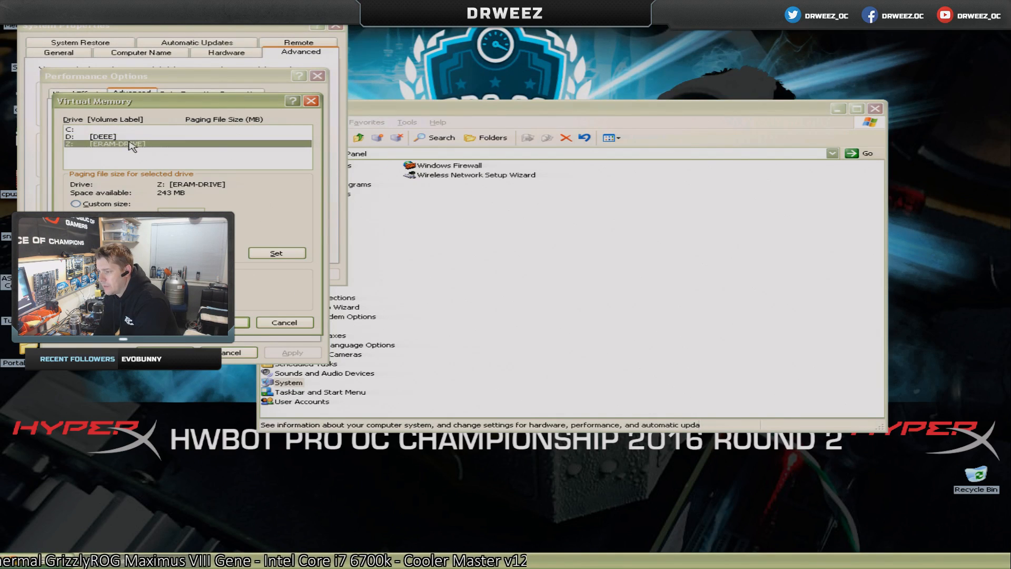
{"action": "left_click", "coordinate": [125, 130]}
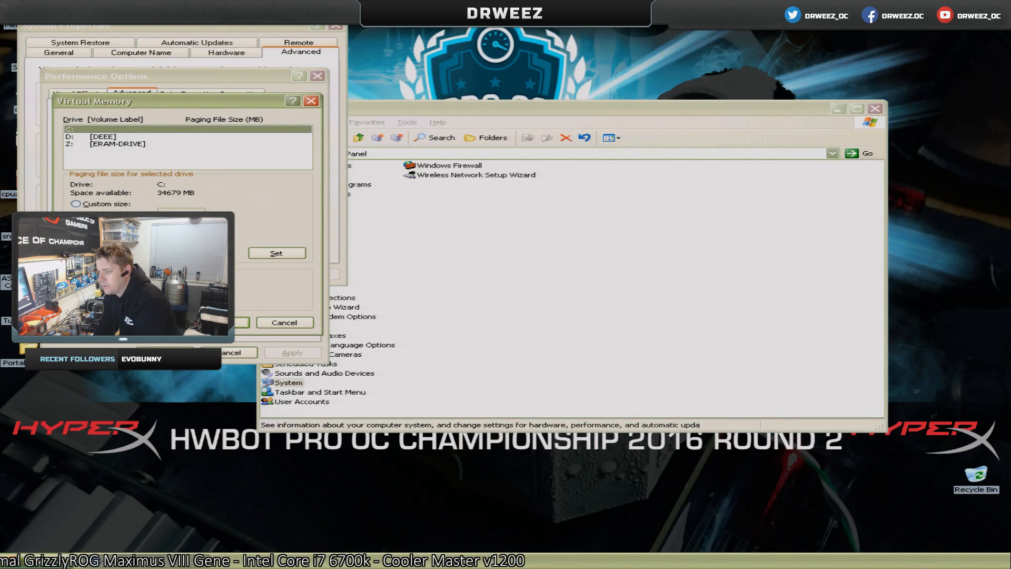
{"action": "left_click", "coordinate": [88, 206]}
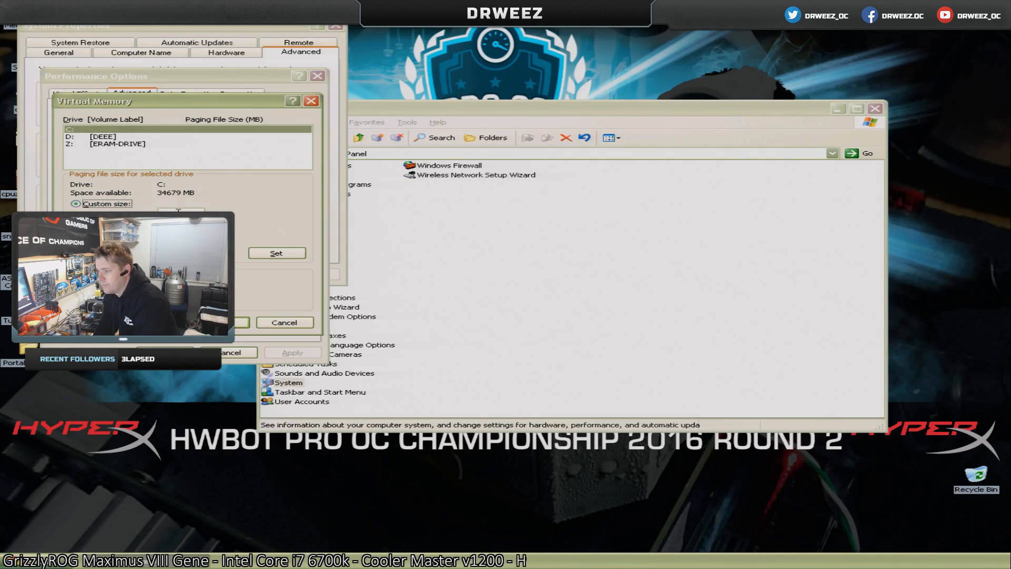
{"action": "left_click", "coordinate": [185, 211]}
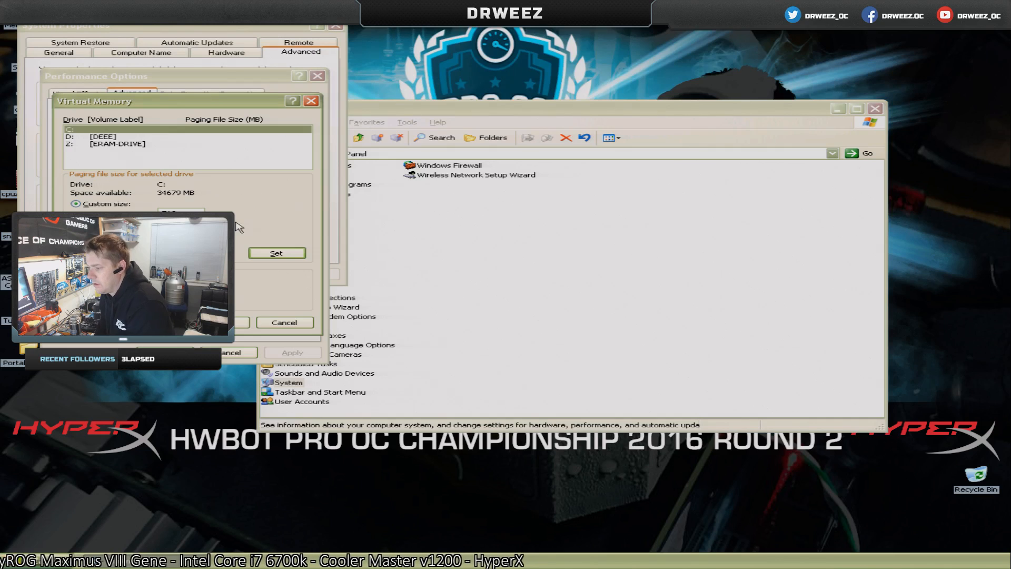
{"action": "left_click", "coordinate": [280, 254]}
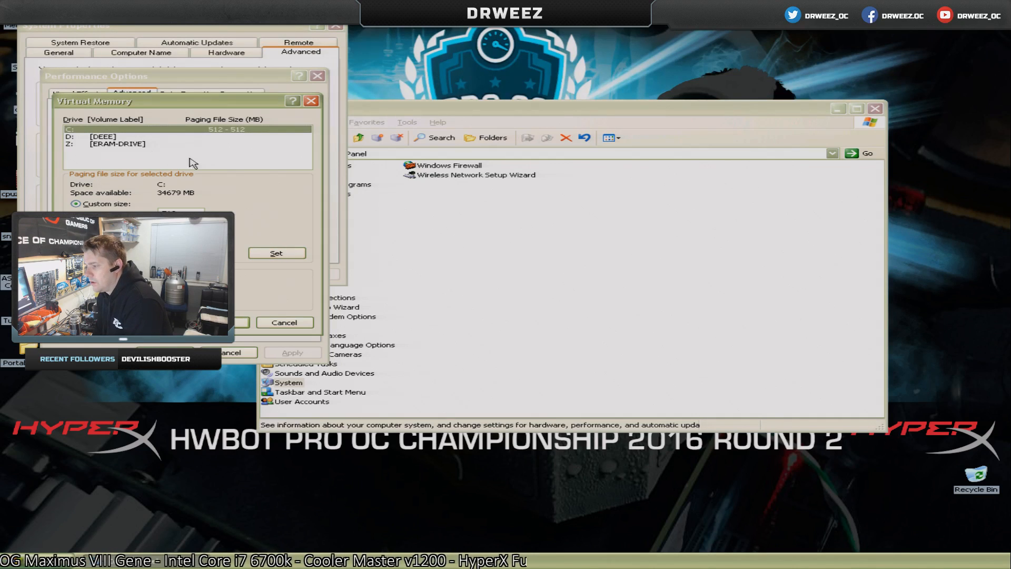
{"action": "left_click", "coordinate": [121, 138]}
{"action": "left_click", "coordinate": [120, 144]}
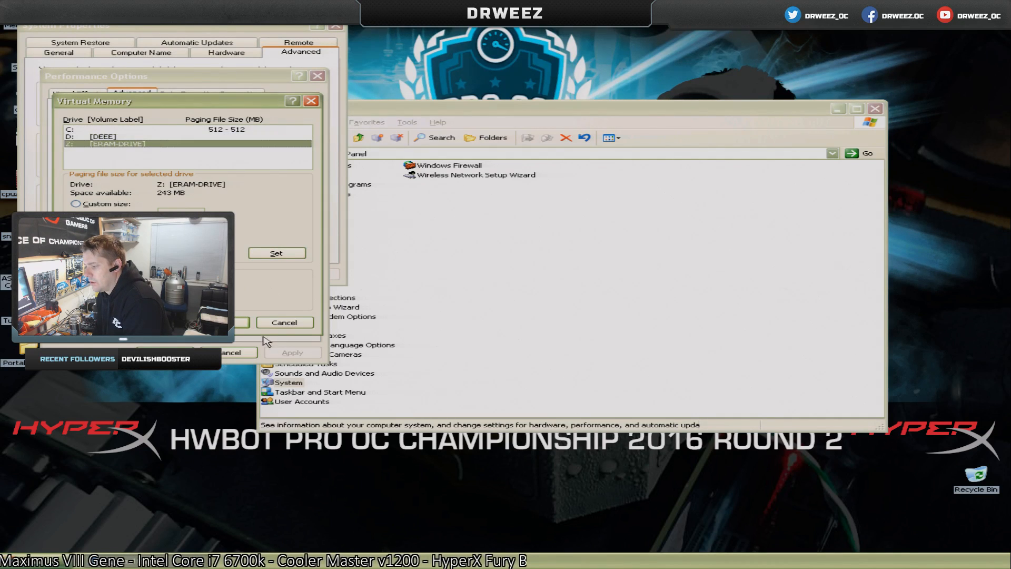
{"action": "left_click", "coordinate": [243, 323]}
{"action": "left_click", "coordinate": [492, 314]}
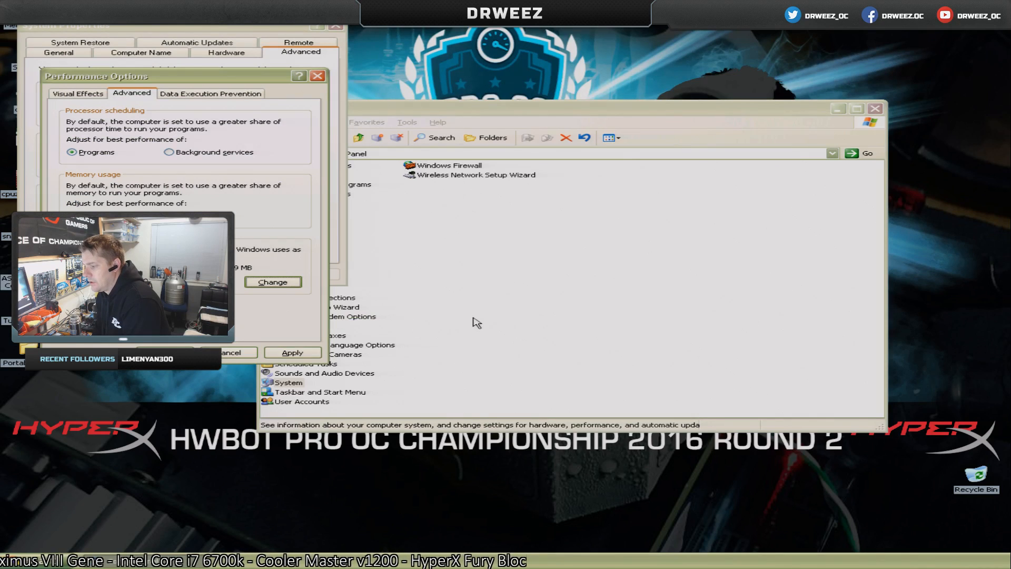
Set the Windows visual effects to Adjust for best performance, apply the change and close the Performance Options.
{"action": "left_click", "coordinate": [72, 95]}
{"action": "left_click", "coordinate": [86, 167]}
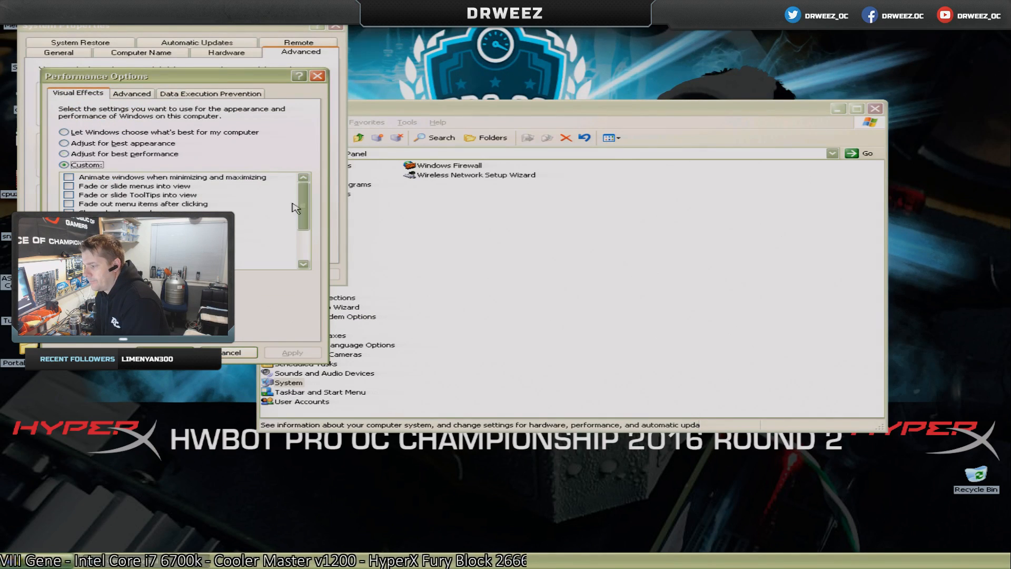
{"action": "scroll", "coordinate": [293, 208], "scroll_direction": "down", "scroll_amount": 2}
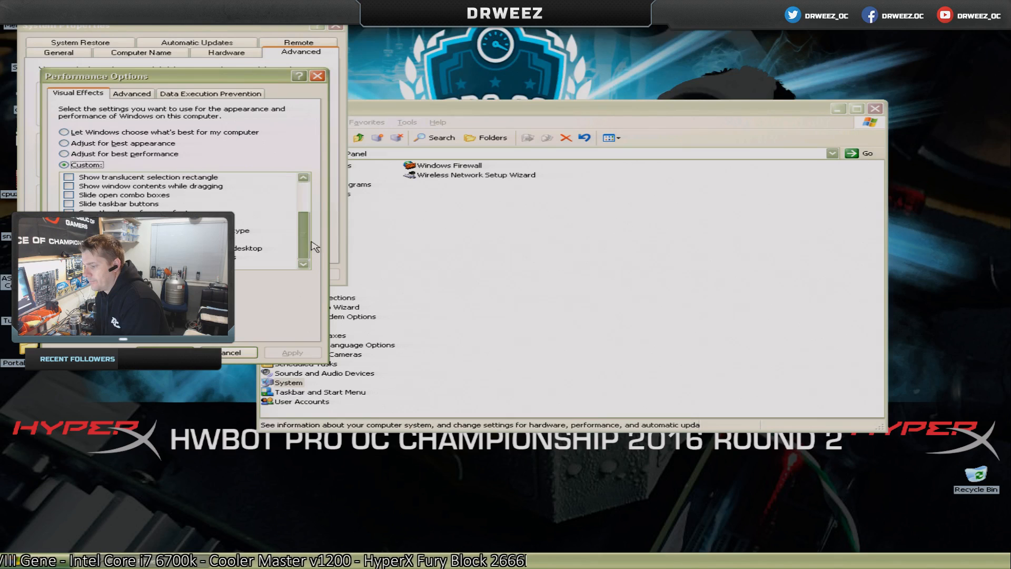
{"action": "left_click", "coordinate": [127, 143]}
{"action": "left_click", "coordinate": [137, 153]}
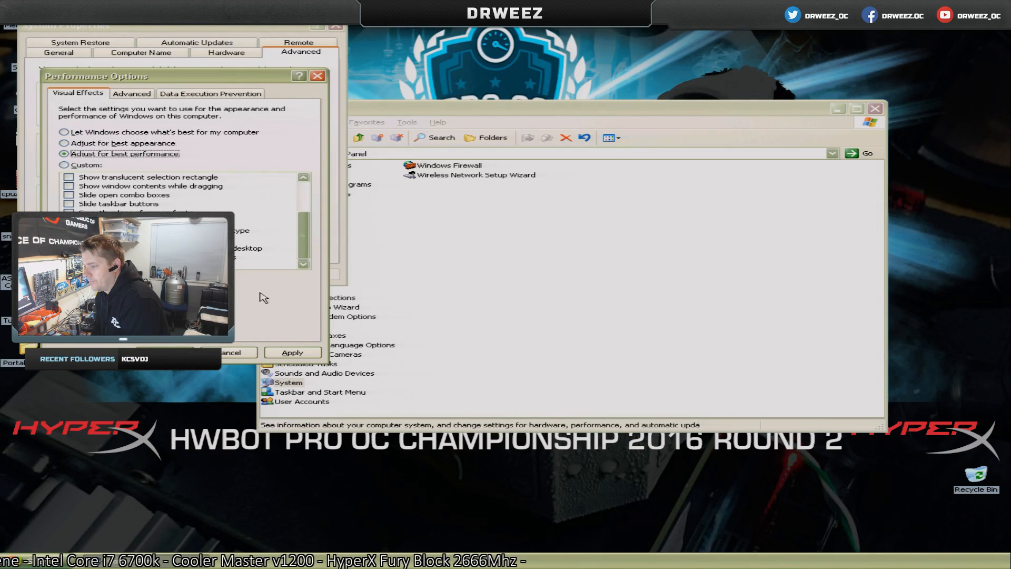
{"action": "left_click", "coordinate": [292, 353]}
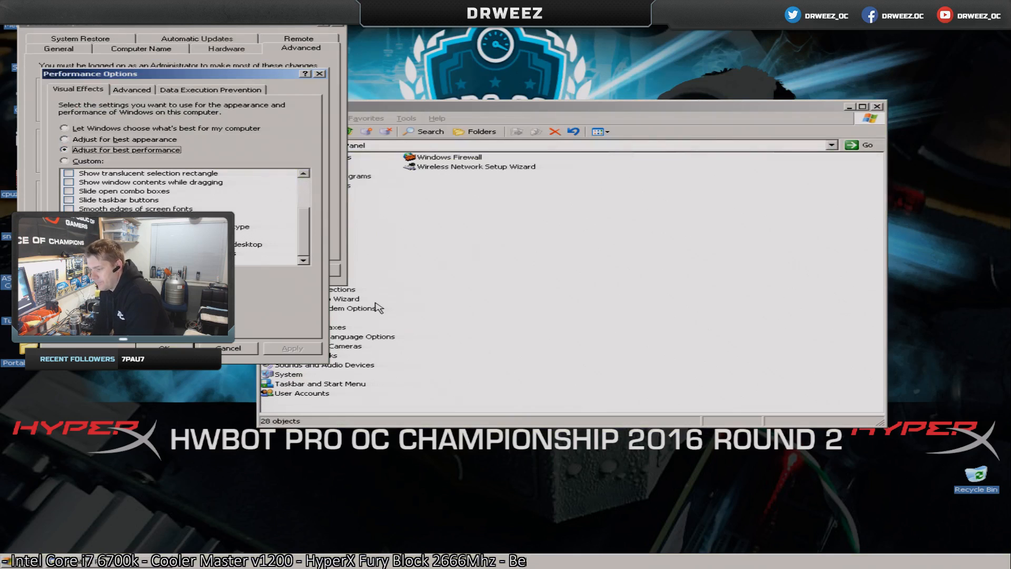
{"action": "left_click", "coordinate": [165, 350]}
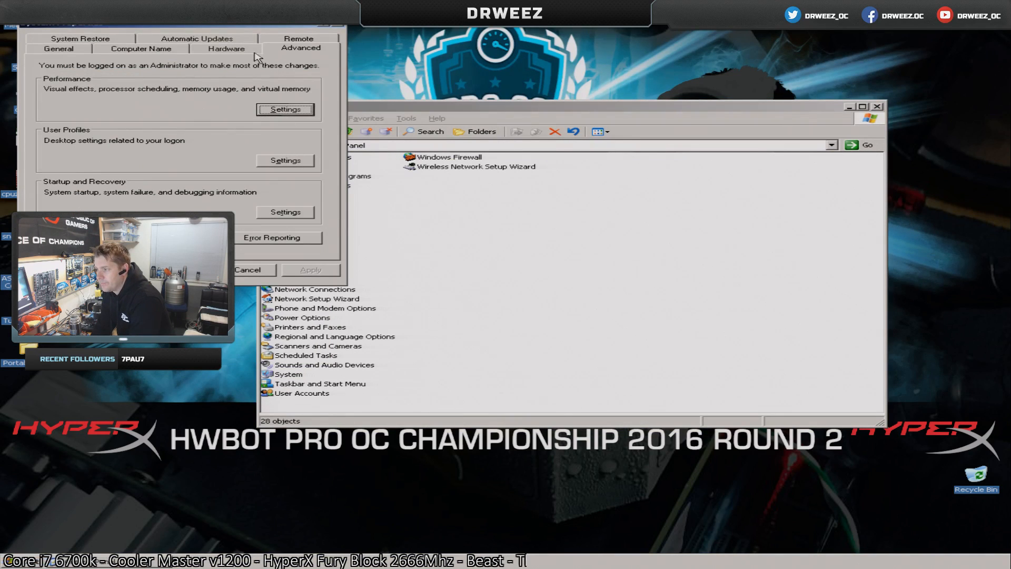
Optimize memory usage for Programs in the advanced Performance Options, then close the System Properties and restart the computer.
{"action": "left_click", "coordinate": [271, 108]}
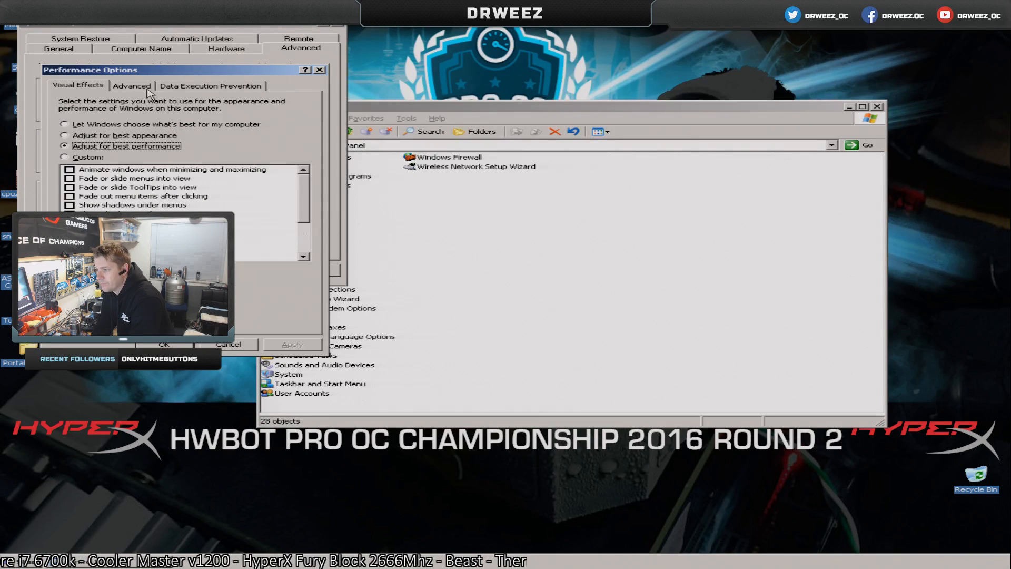
{"action": "left_click", "coordinate": [132, 86]}
{"action": "left_click", "coordinate": [96, 208]}
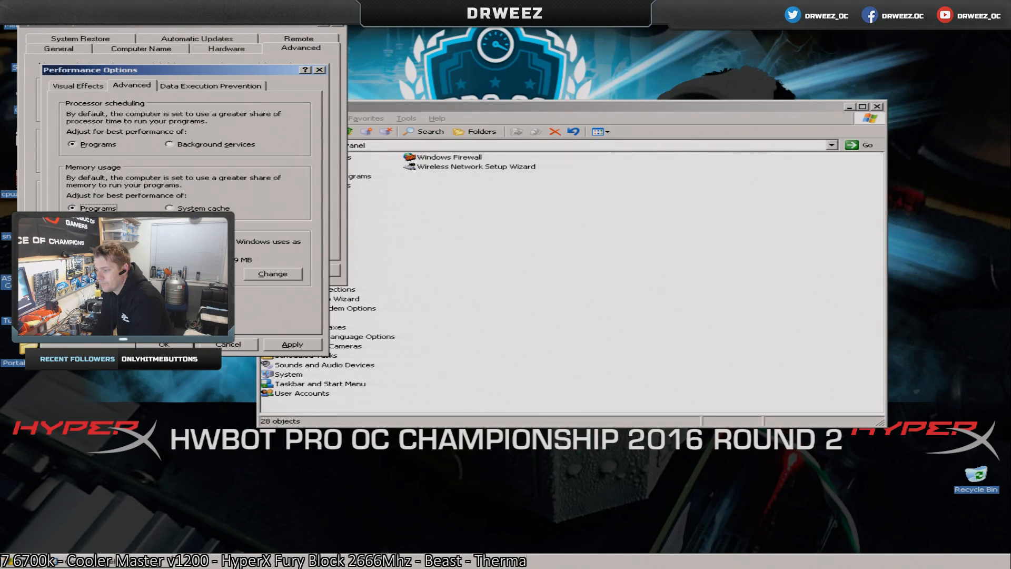
{"action": "left_click", "coordinate": [292, 345]}
{"action": "left_click", "coordinate": [509, 308]}
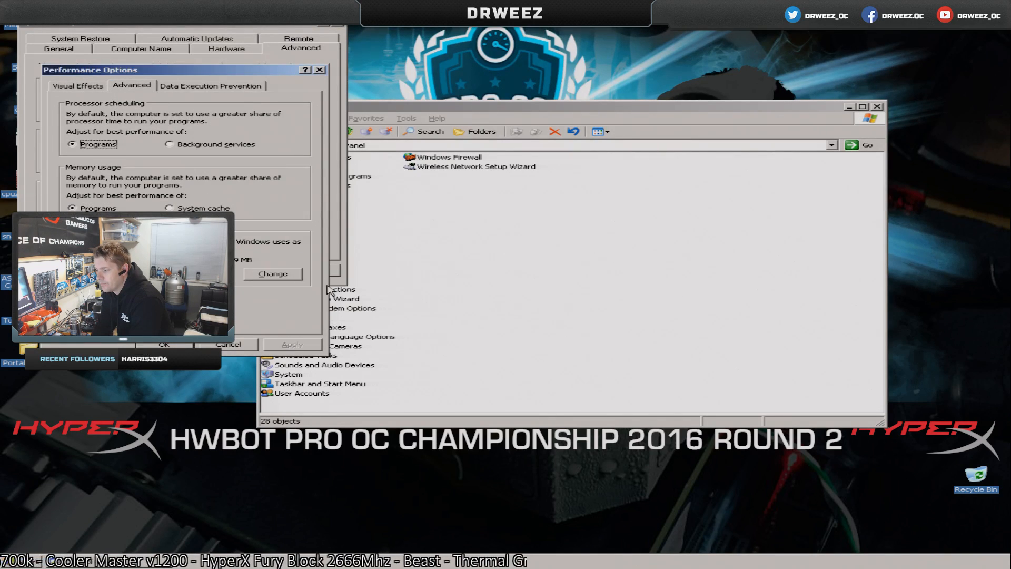
{"action": "left_click", "coordinate": [176, 343]}
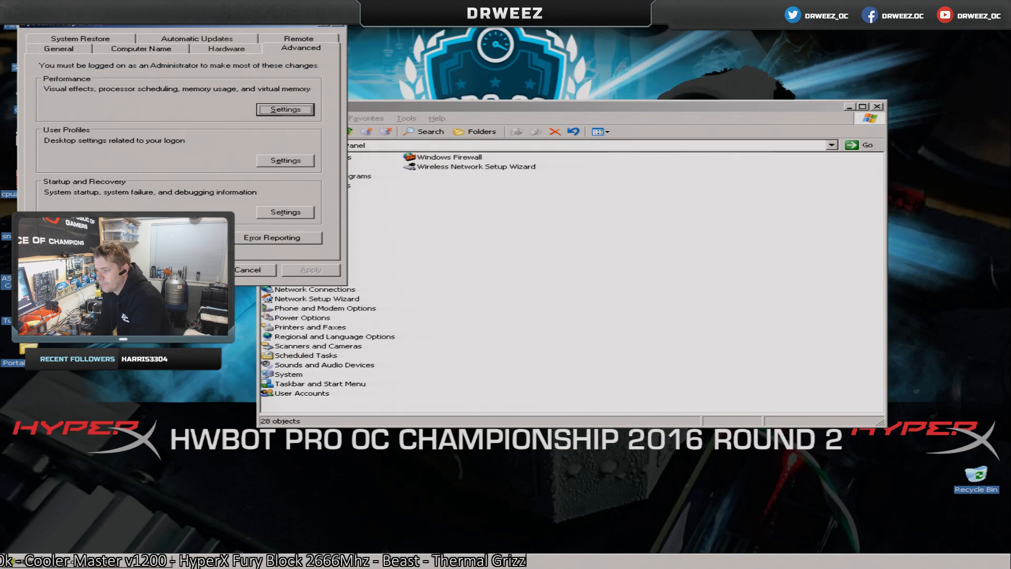
{"action": "left_click", "coordinate": [184, 270]}
{"action": "left_click", "coordinate": [462, 313]}
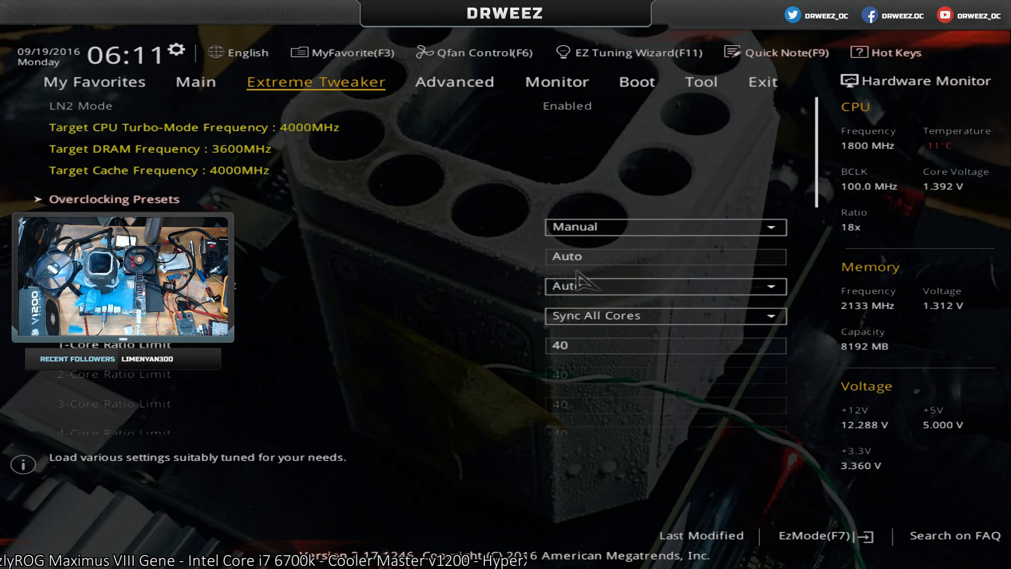
Open the ASUS Overclocking Profile page in the Tool section of the BIOS.
{"action": "key", "text": "Page_Down"}
{"action": "key", "text": "Page_Down"}
{"action": "key", "text": "Right"}
{"action": "key", "text": "Right"}
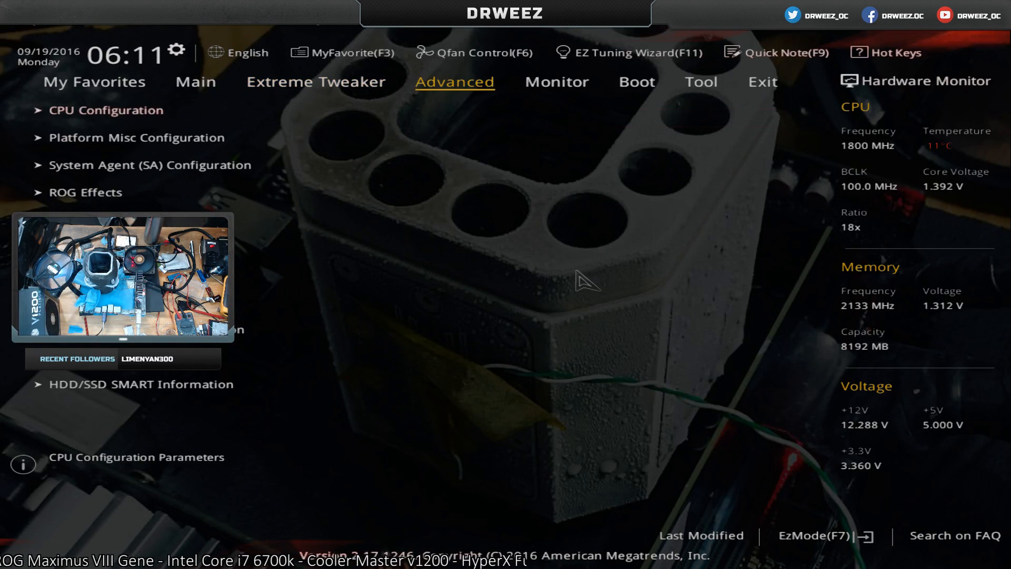
{"action": "key", "text": "Right"}
{"action": "key", "text": "Right"}
{"action": "key", "text": "Left"}
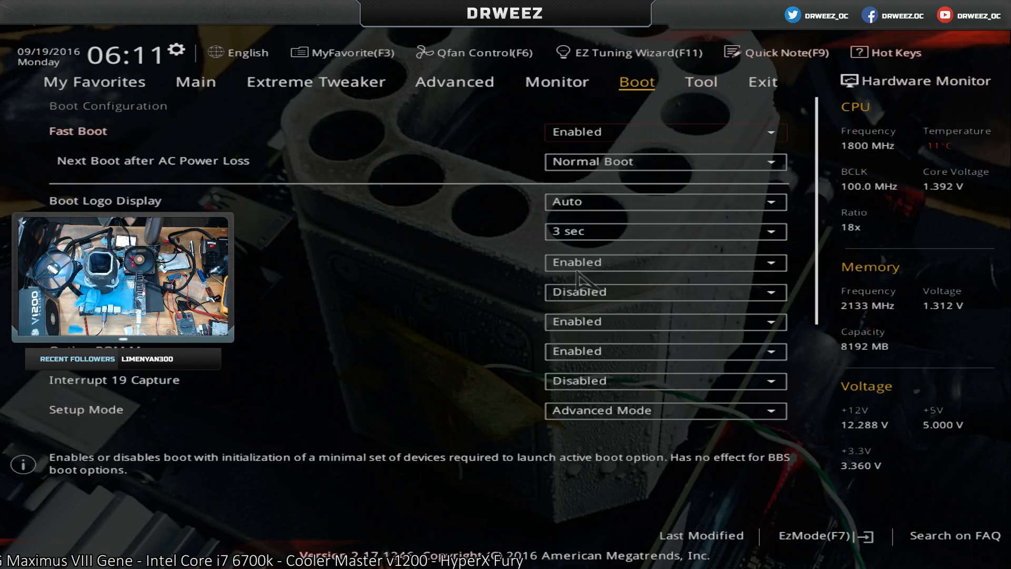
{"action": "key", "text": "Right"}
{"action": "key", "text": "Down"}
{"action": "key", "text": "Down"}
{"action": "key", "text": "Down"}
{"action": "key", "text": "Down"}
{"action": "key", "text": "Up"}
{"action": "key", "text": "Return"}
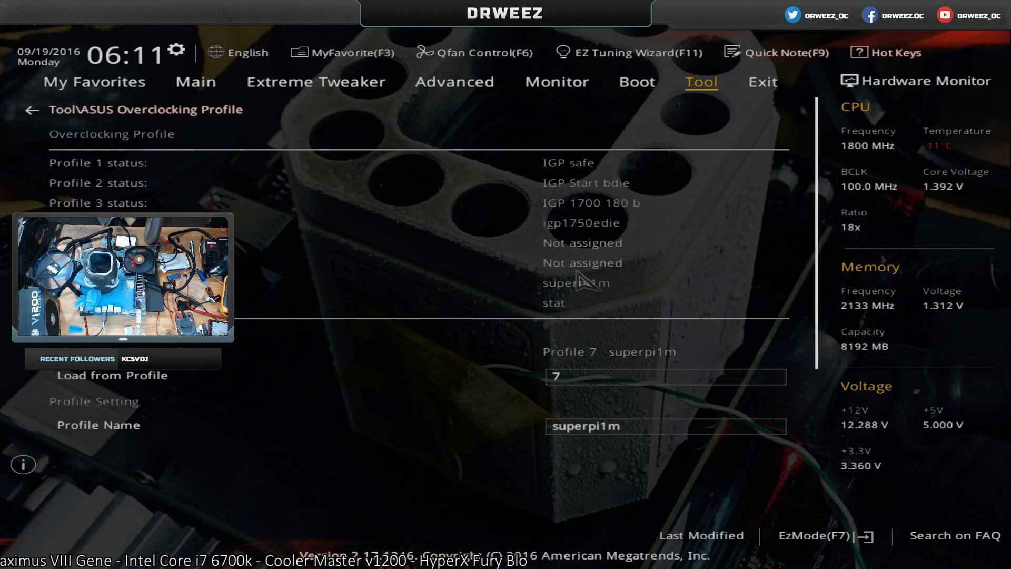
Load the saved BIOS settings from overclocking profile 7, superpi1m.
{"action": "key", "text": "Down"}
{"action": "key", "text": "Return"}
{"action": "key", "text": "Return"}
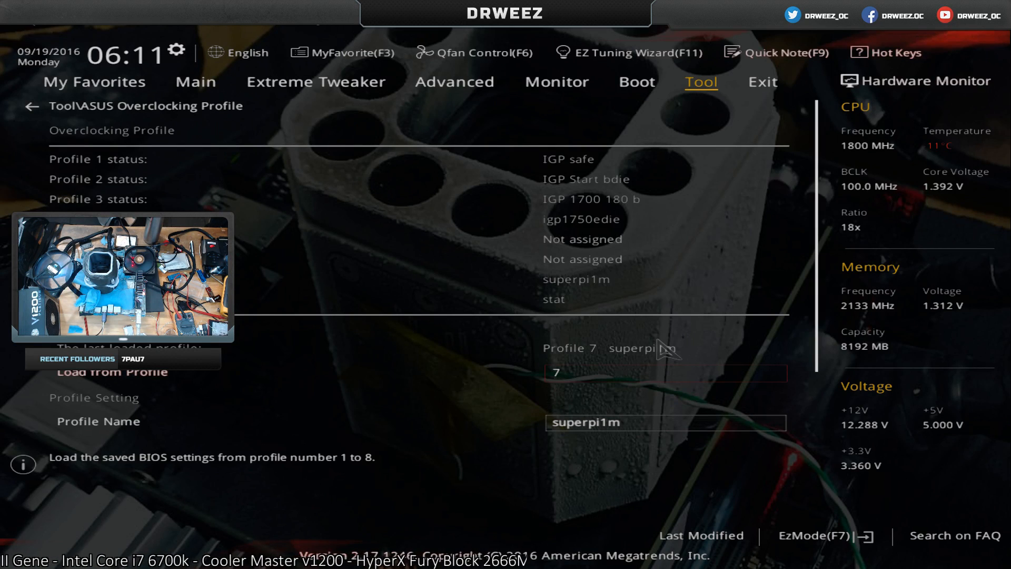
Check the loaded Extreme Tweaker voltages and set the number of active processor cores to All in the CPU Configuration.
{"action": "key", "text": "Left"}
{"action": "key", "text": "Left"}
{"action": "key", "text": "Left"}
{"action": "key", "text": "Left"}
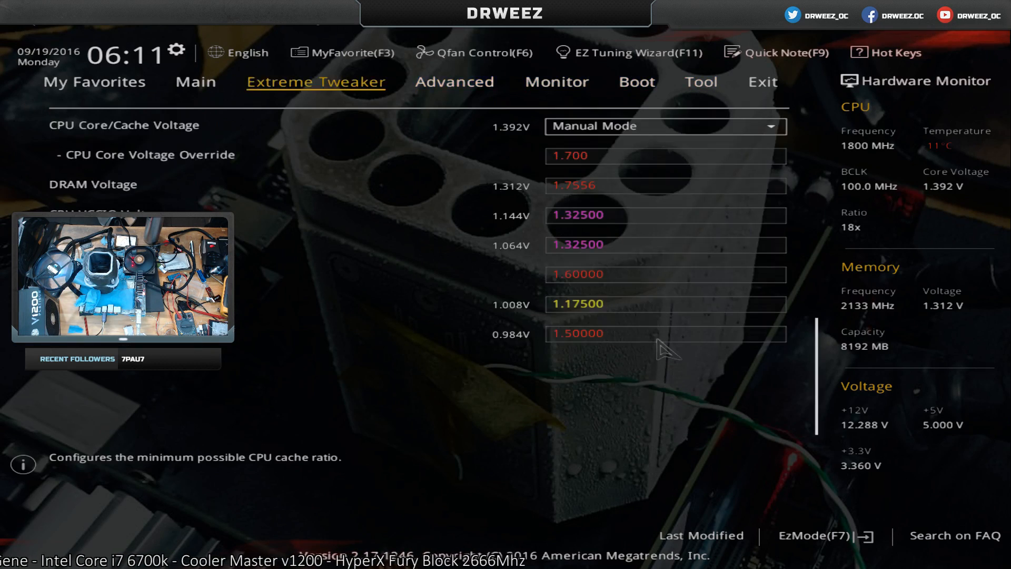
{"action": "key", "text": "Right"}
{"action": "key", "text": "Return"}
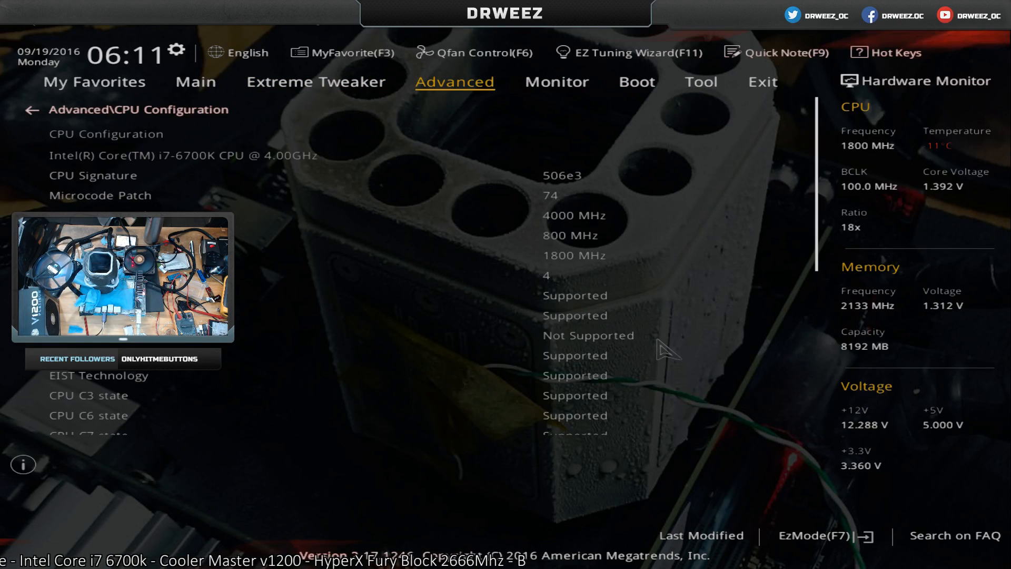
{"action": "key", "text": "Down"}
{"action": "key", "text": "Down"}
{"action": "key", "text": "Return"}
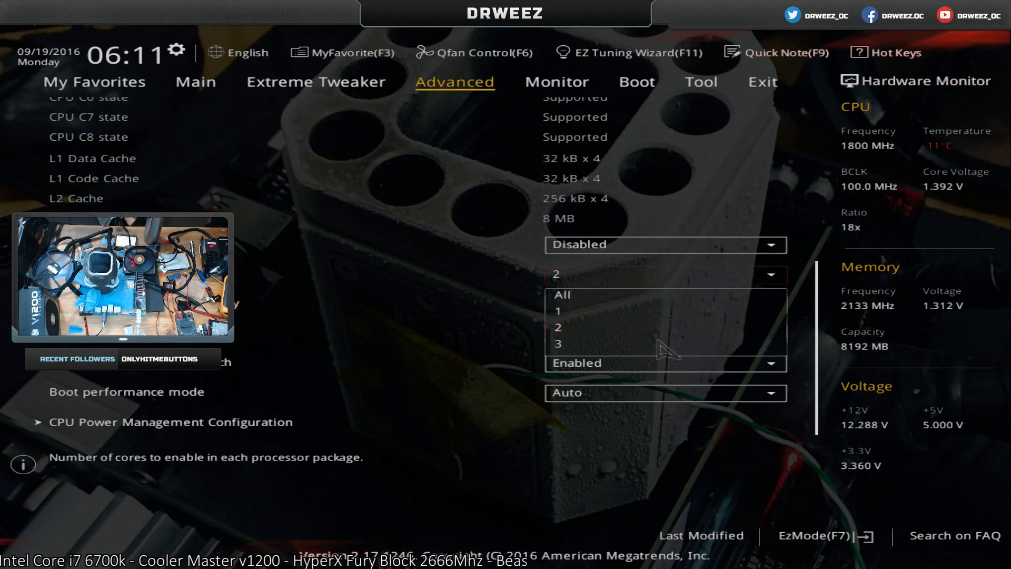
{"action": "key", "text": "Up"}
{"action": "key", "text": "Up"}
{"action": "key", "text": "Return"}
Set hyper-threading to Enabled and leave the CPU Configuration page.
{"action": "key", "text": "Up"}
{"action": "key", "text": "Return"}
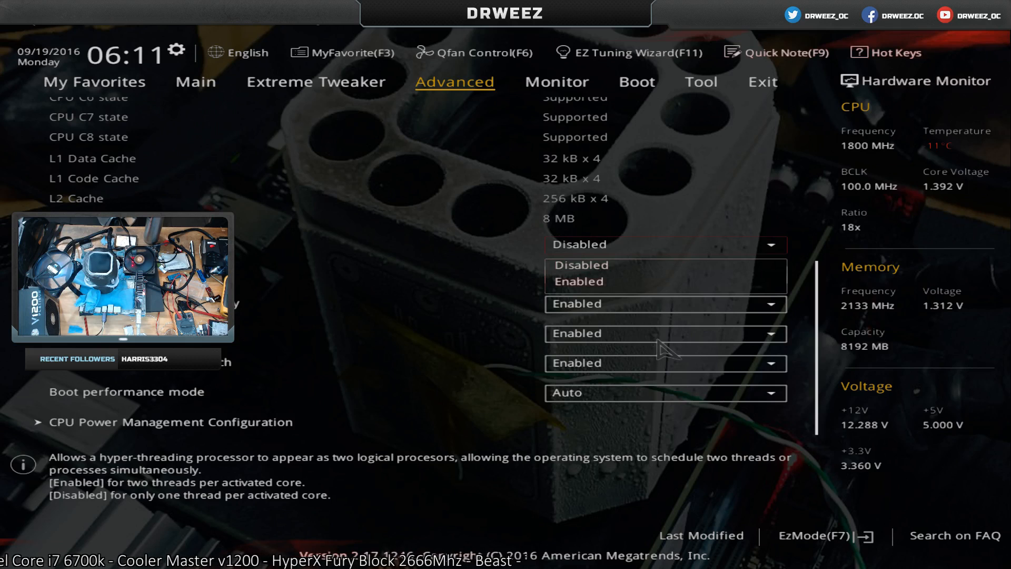
{"action": "key", "text": "Down"}
{"action": "key", "text": "Return"}
{"action": "key", "text": "Down"}
{"action": "key", "text": "F1"}
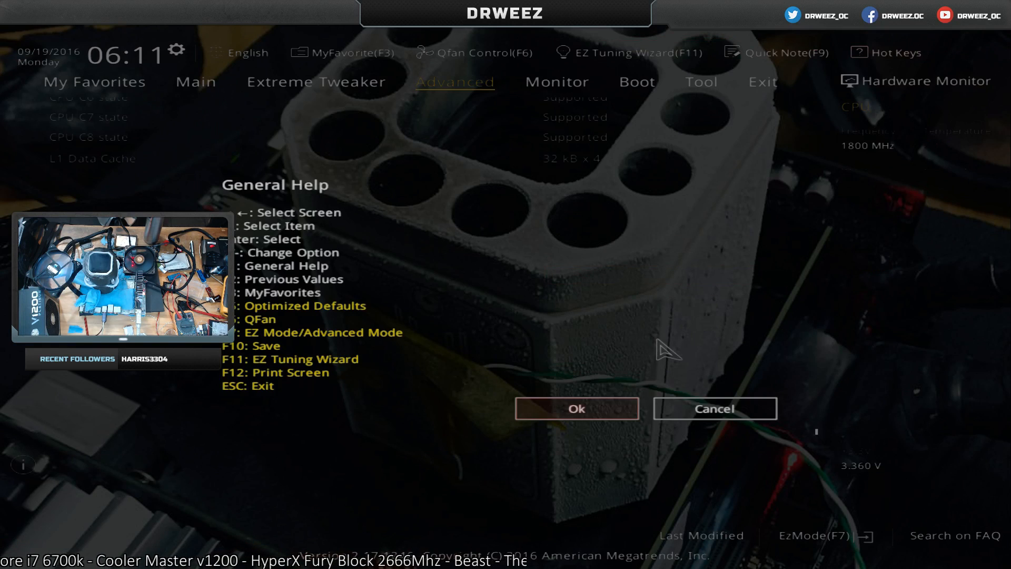
{"action": "key", "text": "Escape"}
{"action": "key", "text": "Escape"}
{"action": "key", "text": "Escape"}
{"action": "key", "text": "Escape"}
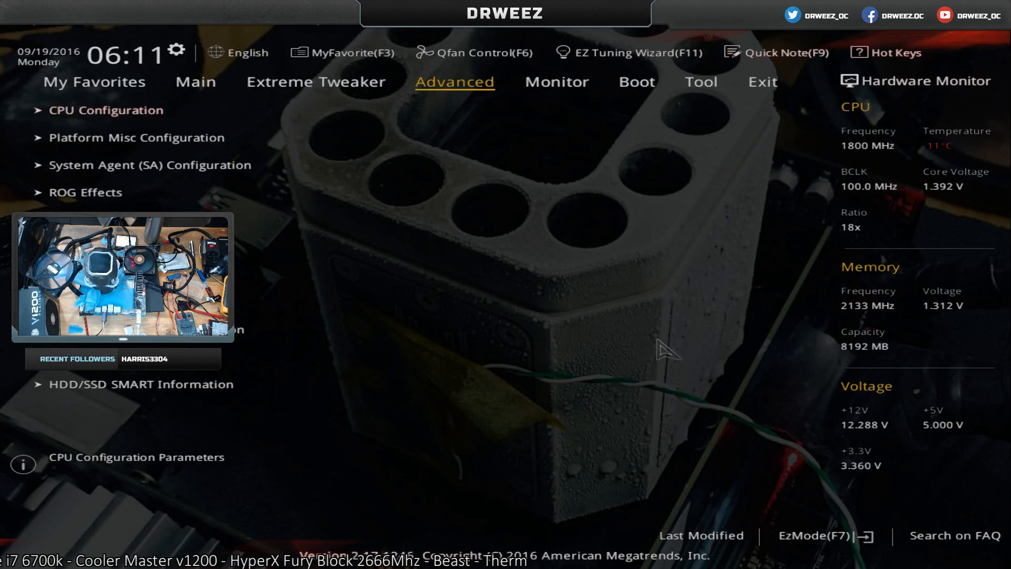
Review the voltages and cache ratios in Extreme Tweaker, then save the BIOS configuration and reset.
{"action": "key", "text": "Left"}
{"action": "key", "text": "Down"}
{"action": "key", "text": "Down"}
{"action": "key", "text": "Down"}
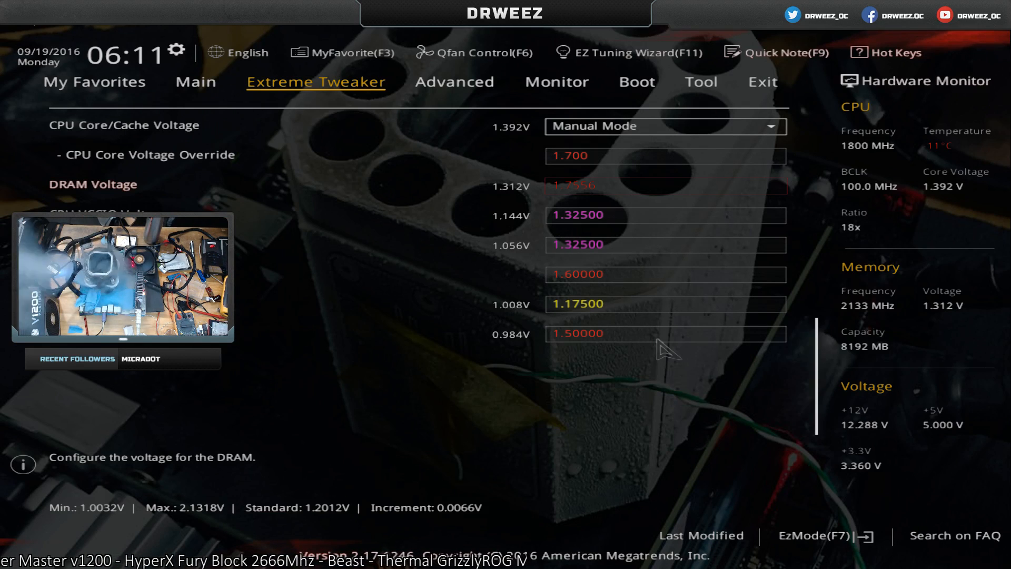
{"action": "key", "text": "Up"}
{"action": "key", "text": "Up"}
{"action": "key", "text": "Up"}
{"action": "key", "text": "Up"}
{"action": "key", "text": "F10"}
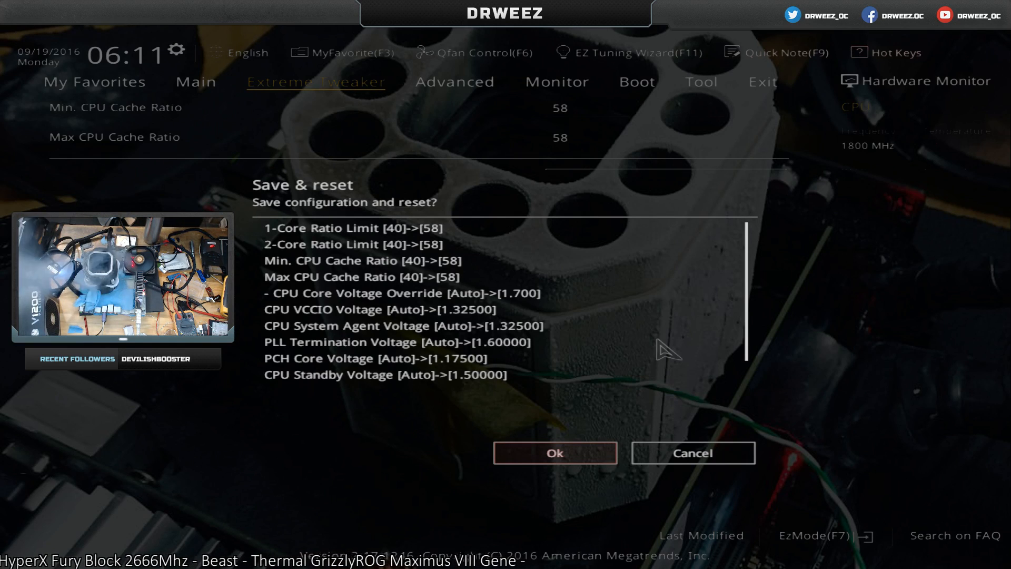
{"action": "key", "text": "Return"}
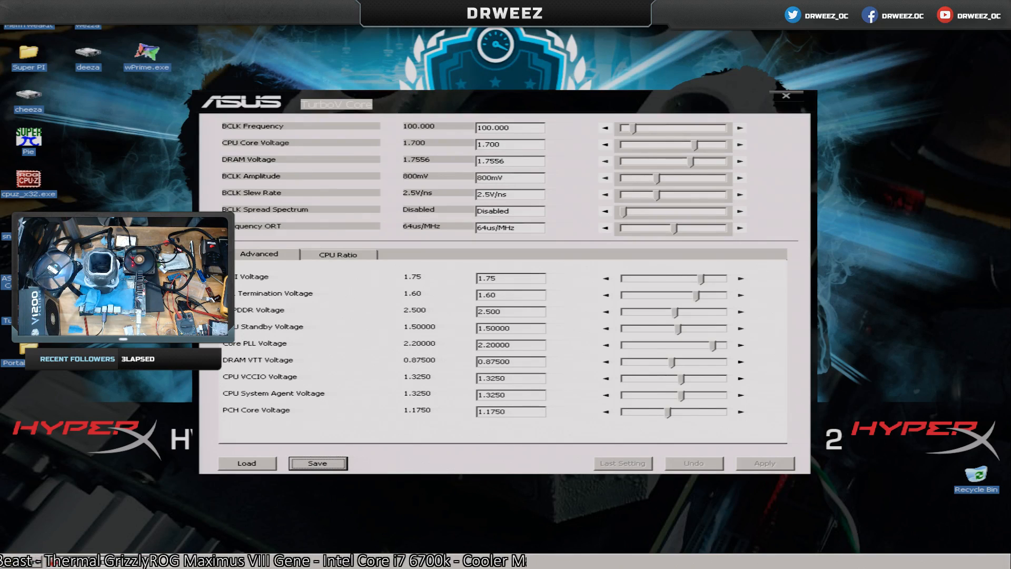
Copy the WPrime shortcut from the PortableBenchmarks folder to the desktop and try to launch it beside the repositioned TurboV Core window.
{"action": "left_click_drag", "start_coordinate": [503, 105], "coordinate": [635, 43]}
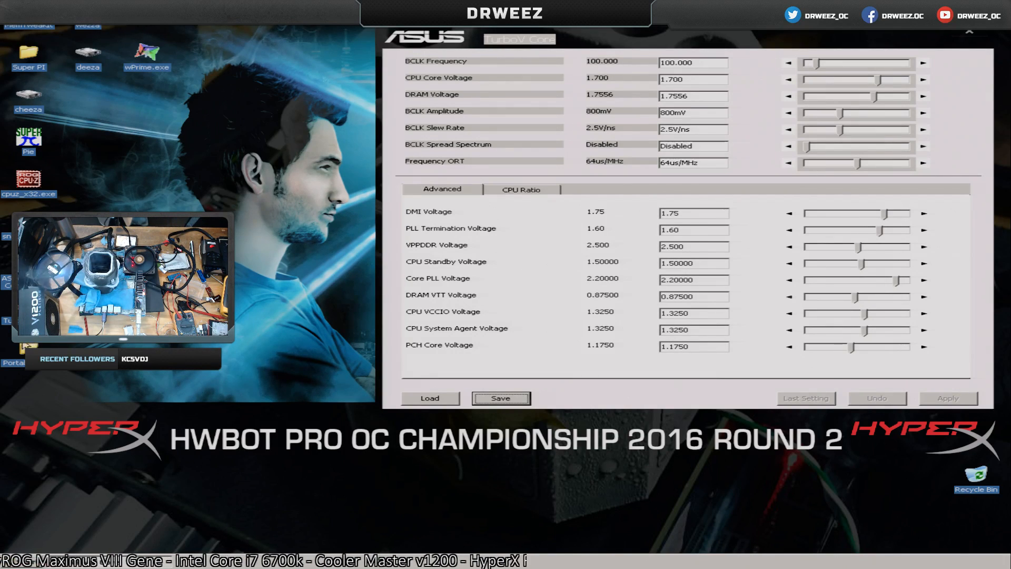
{"action": "double_click", "coordinate": [25, 348]}
{"action": "left_click", "coordinate": [108, 108]}
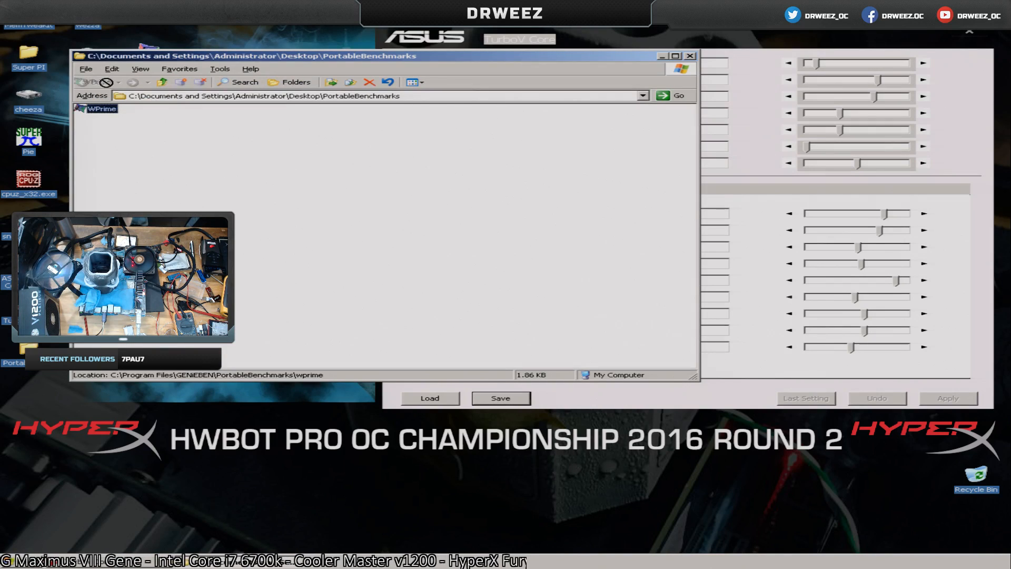
{"action": "left_click_drag", "start_coordinate": [106, 82], "coordinate": [147, 16]}
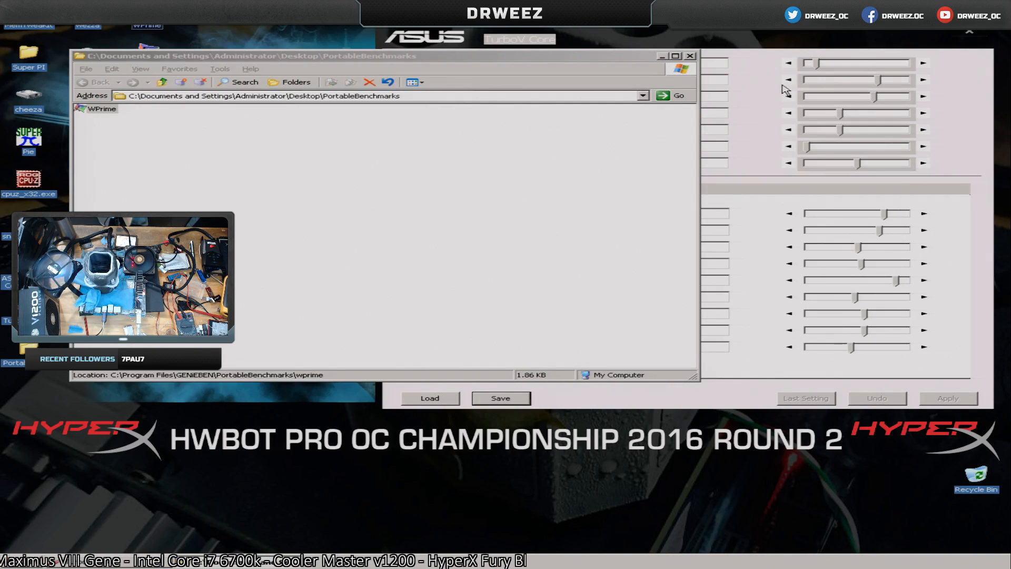
{"action": "left_click", "coordinate": [690, 56]}
{"action": "double_click", "coordinate": [126, 23]}
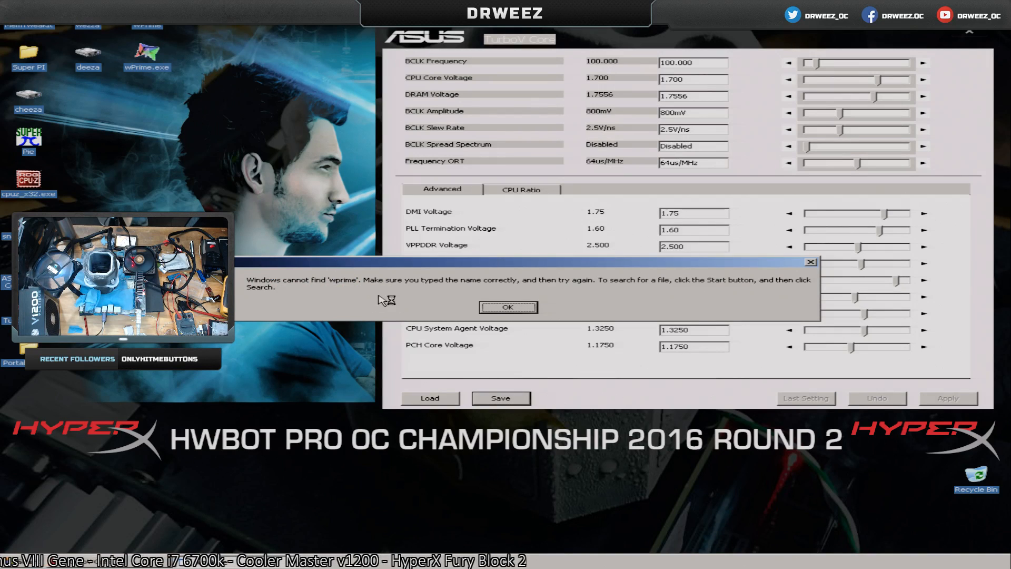
Try to launch the WPrime shortcut directly from the PortableBenchmarks desktop folder and dismiss the error.
{"action": "left_click", "coordinate": [522, 311]}
{"action": "double_click", "coordinate": [32, 354]}
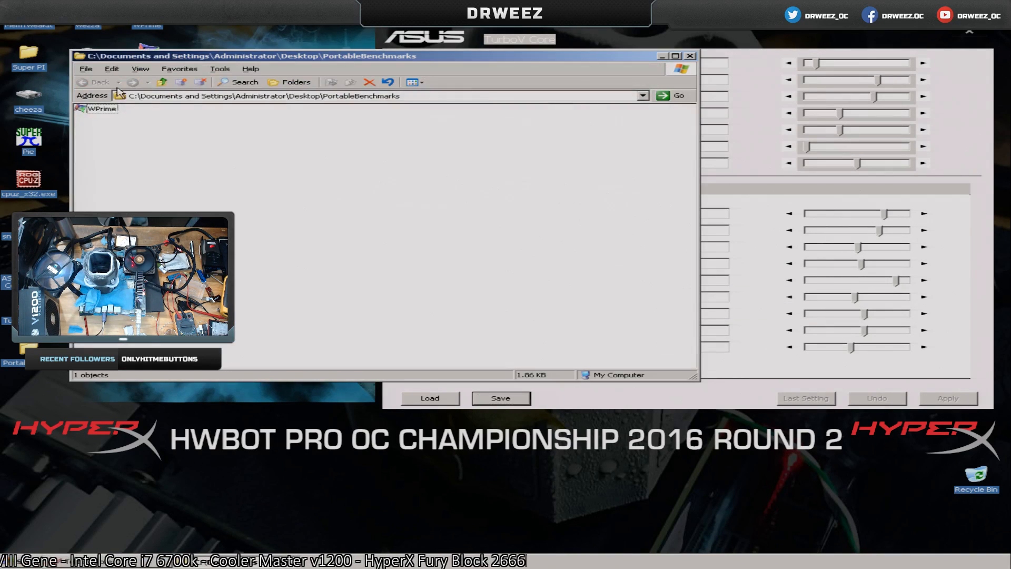
{"action": "double_click", "coordinate": [95, 109]}
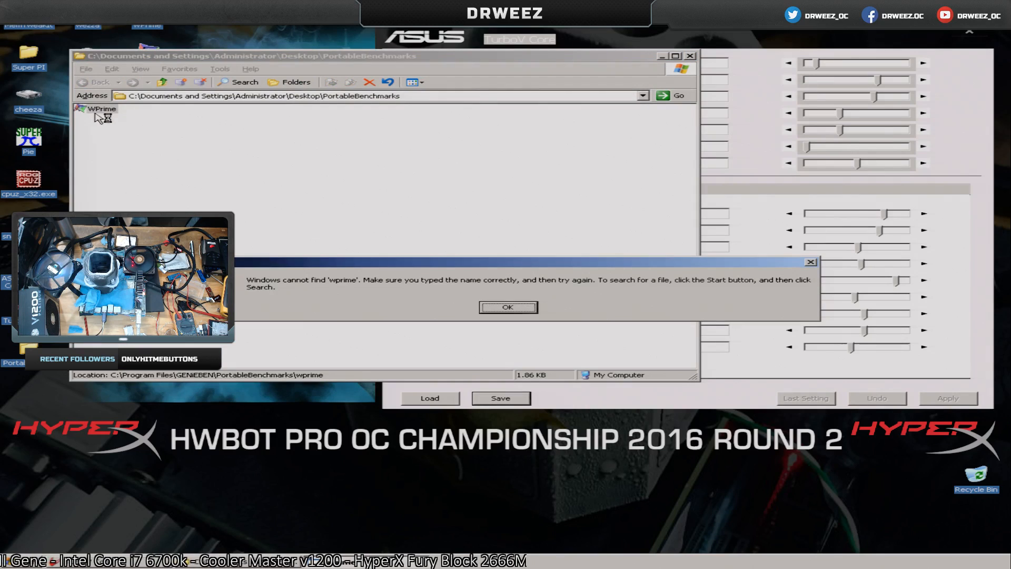
{"action": "left_click", "coordinate": [533, 309]}
Browse to C:\Program Files\GENiEBEN\PortableBenchmarks\wprime, briefly launch wPrime.exe there and close it.
{"action": "left_click", "coordinate": [160, 83]}
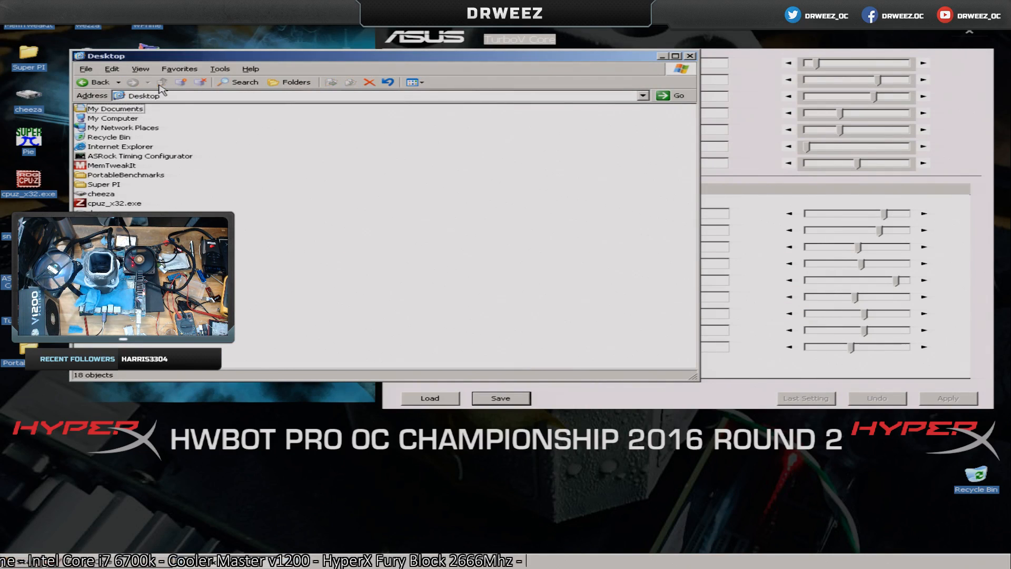
{"action": "double_click", "coordinate": [127, 119]}
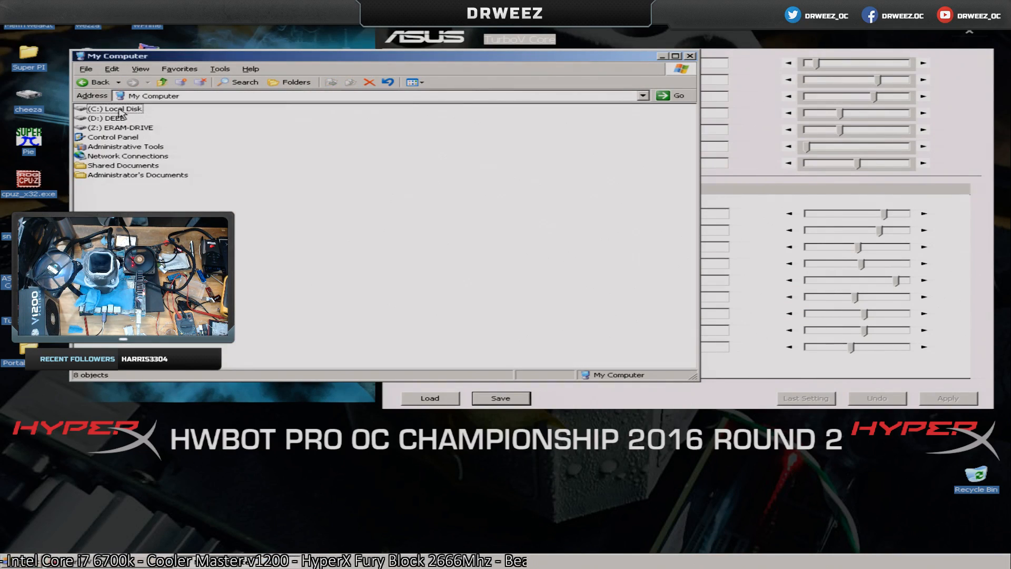
{"action": "double_click", "coordinate": [119, 110]}
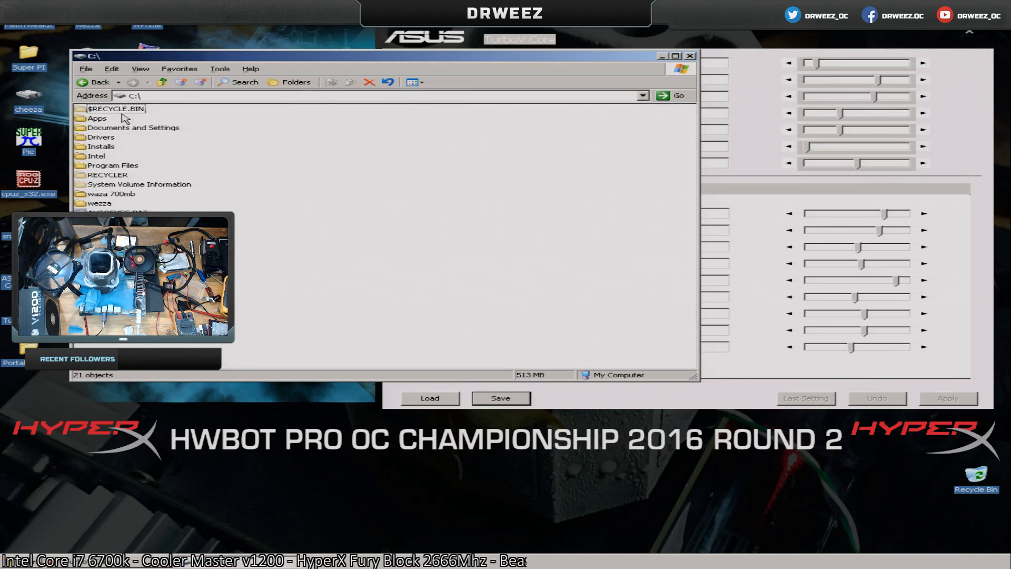
{"action": "double_click", "coordinate": [110, 166]}
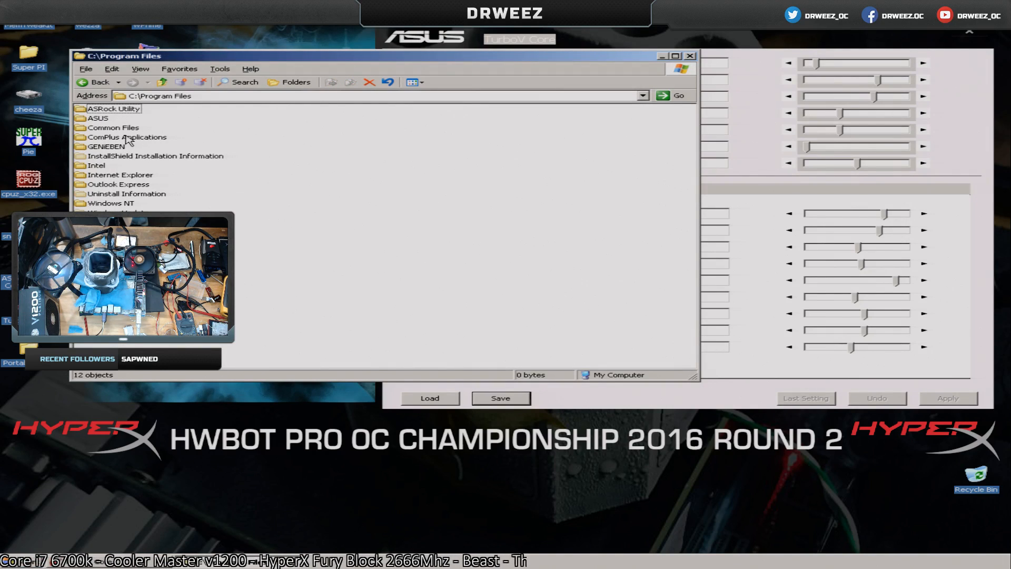
{"action": "double_click", "coordinate": [109, 147]}
{"action": "double_click", "coordinate": [108, 110]}
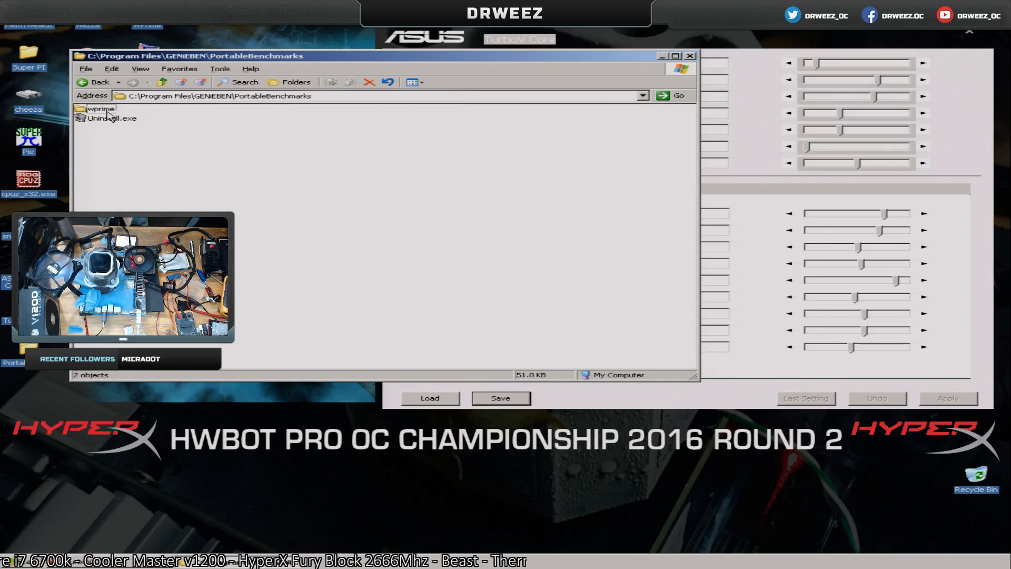
{"action": "double_click", "coordinate": [108, 111]}
{"action": "double_click", "coordinate": [110, 118]}
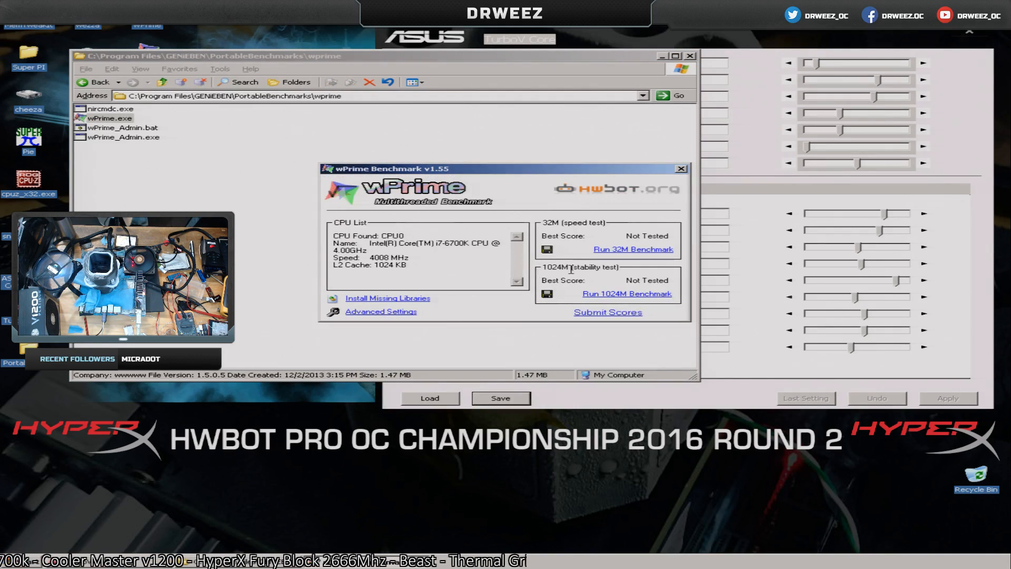
{"action": "left_click", "coordinate": [681, 169]}
Open wPrime_Admin.bat for editing to read its launch command, and close it without changes.
{"action": "left_click", "coordinate": [132, 129]}
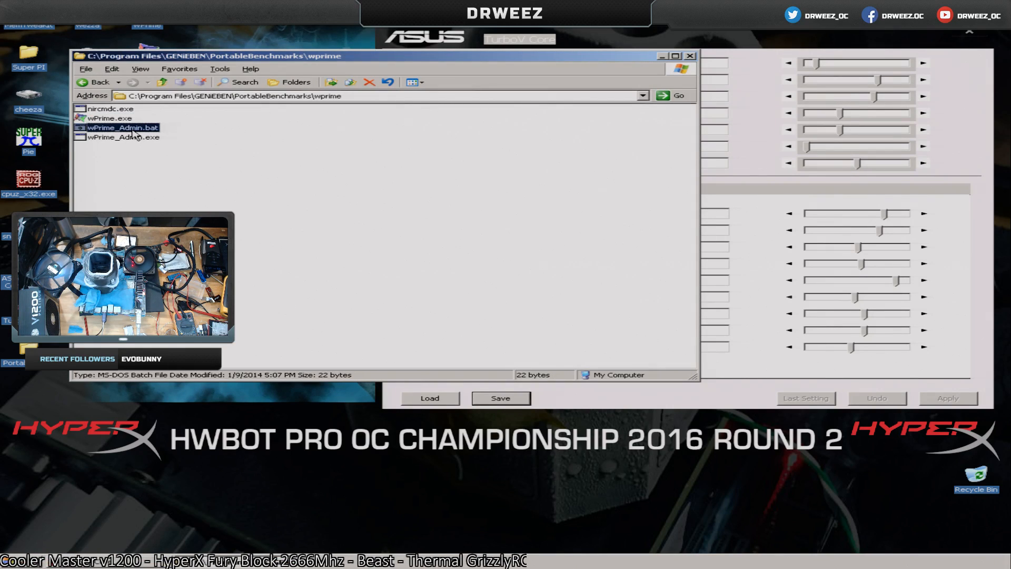
{"action": "right_click", "coordinate": [131, 129]}
{"action": "left_click", "coordinate": [153, 143]}
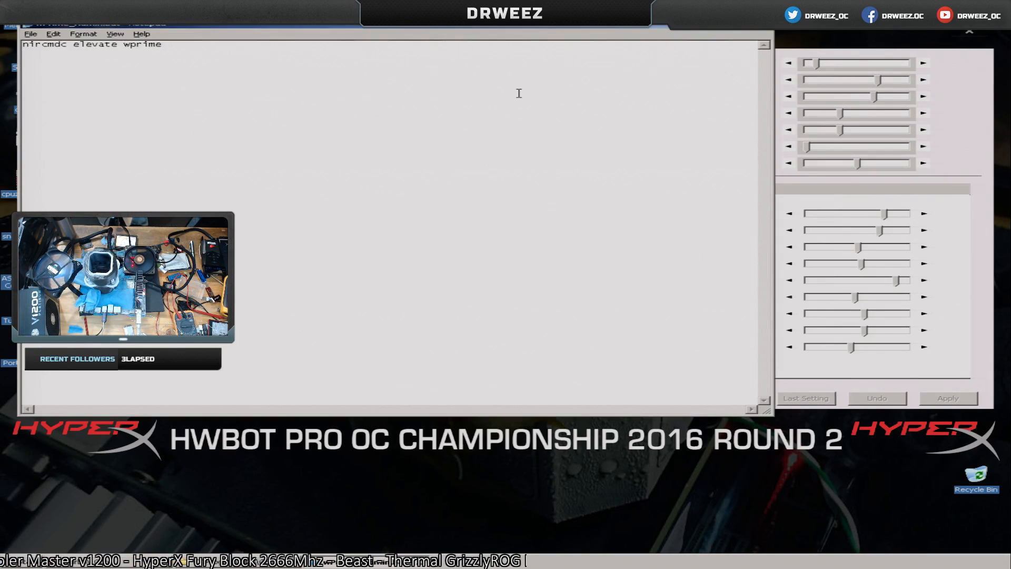
{"action": "left_click", "coordinate": [763, 23]}
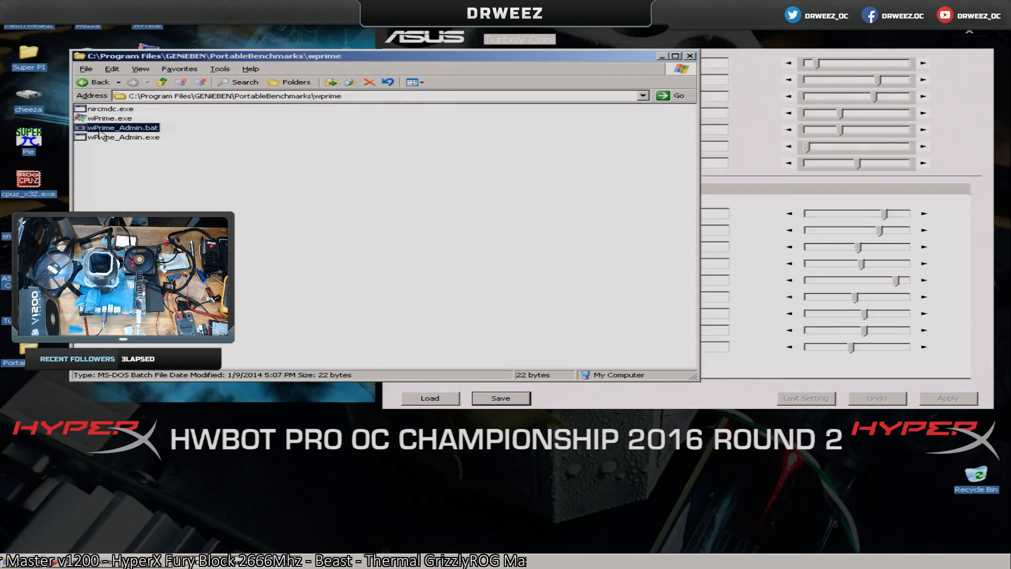
Try to run wPrime_Admin.bat, dismiss the error, and recheck its command in Notepad.
{"action": "double_click", "coordinate": [125, 128]}
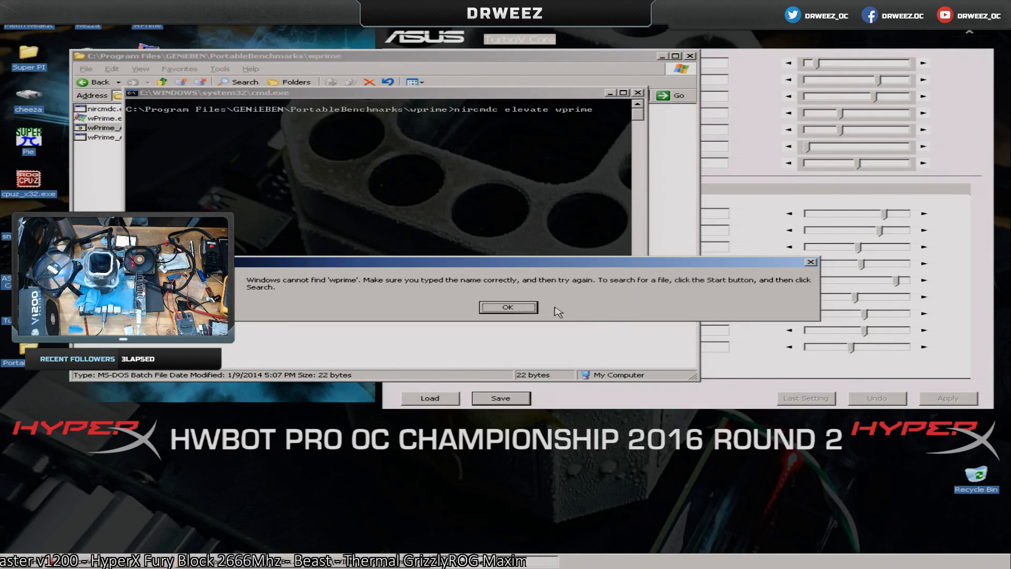
{"action": "left_click", "coordinate": [528, 309]}
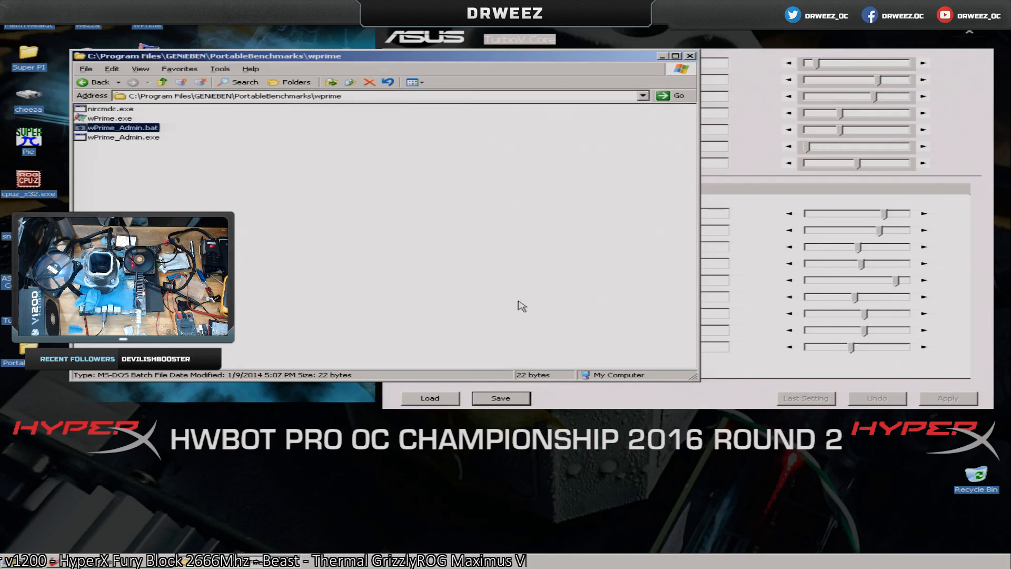
{"action": "right_click", "coordinate": [134, 127]}
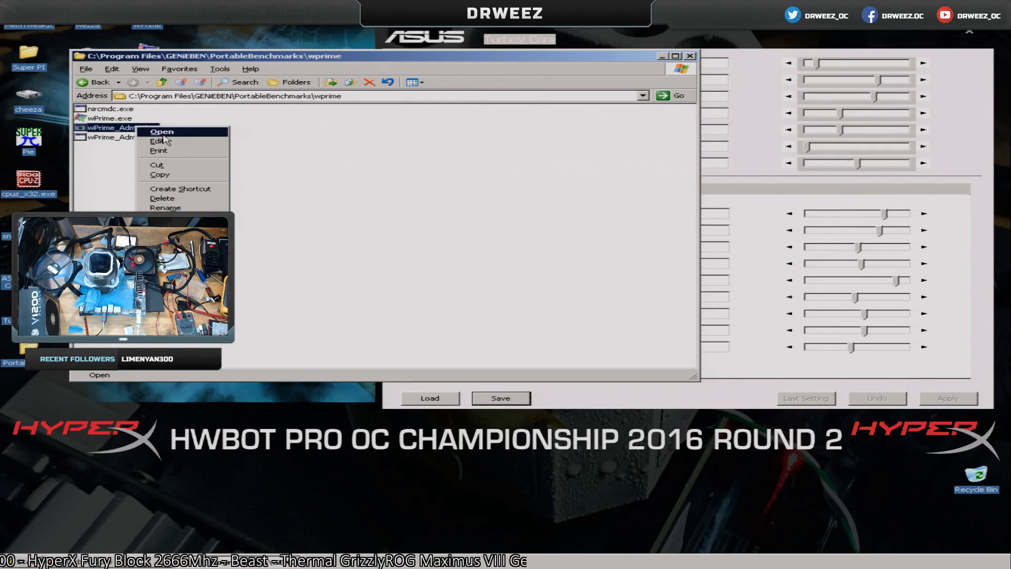
{"action": "left_click", "coordinate": [176, 141]}
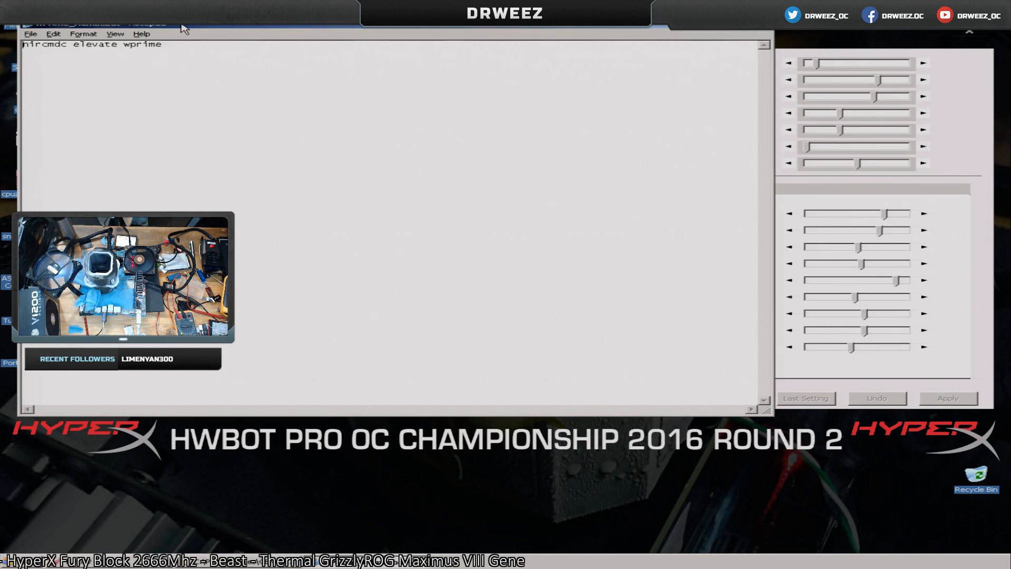
{"action": "left_click_drag", "start_coordinate": [182, 29], "coordinate": [265, 130]}
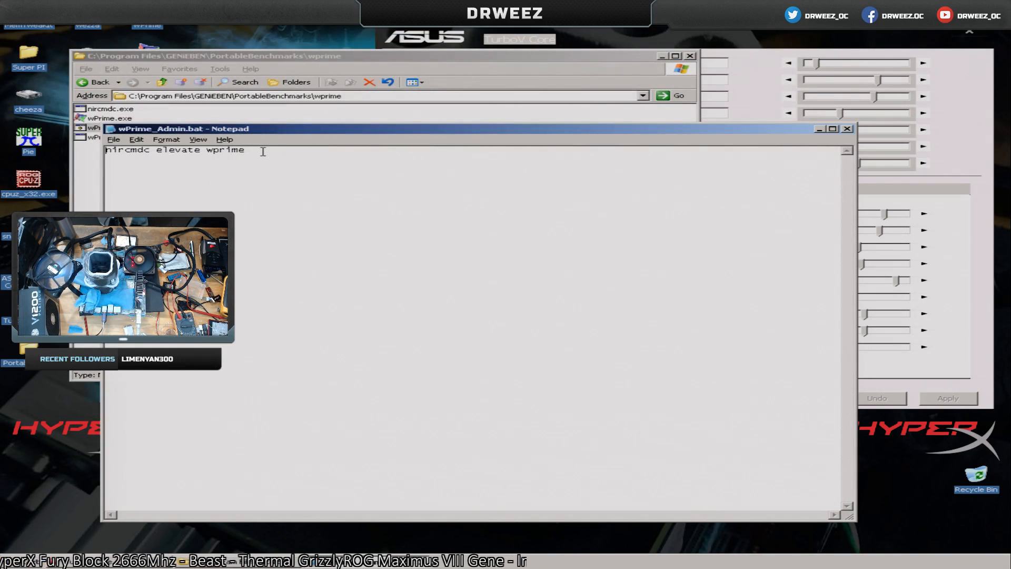
{"action": "left_click", "coordinate": [847, 129]}
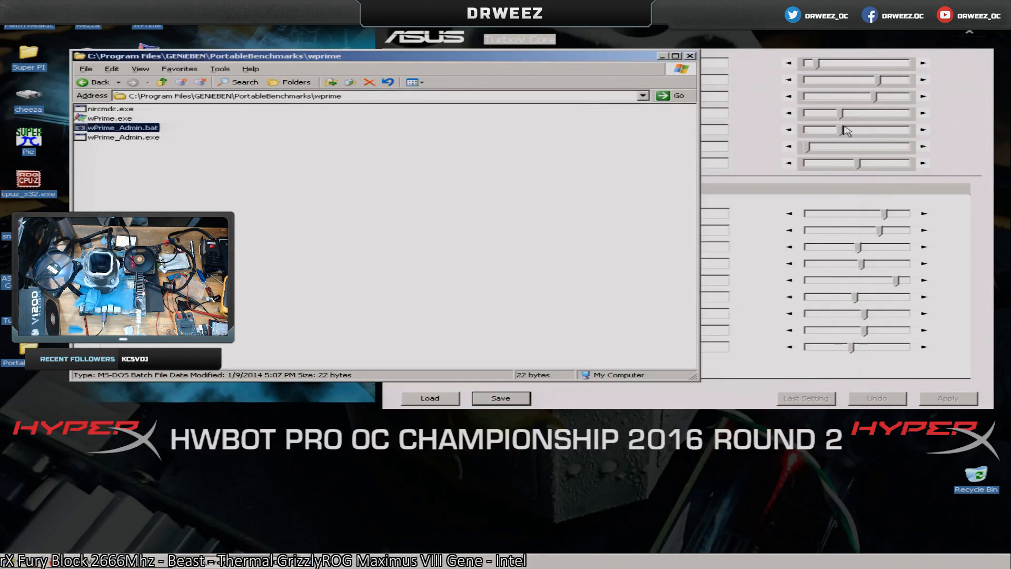
Launch wPrime from its desktop shortcut and move the wprime folder window lower to uncover the desktop icons.
{"action": "double_click", "coordinate": [153, 23]}
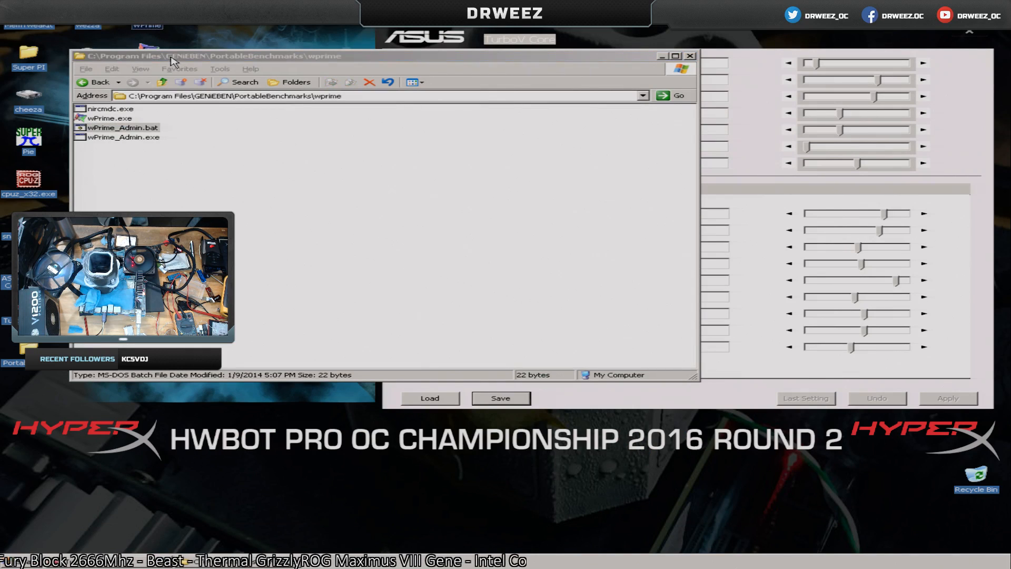
{"action": "left_click_drag", "start_coordinate": [172, 61], "coordinate": [162, 81]}
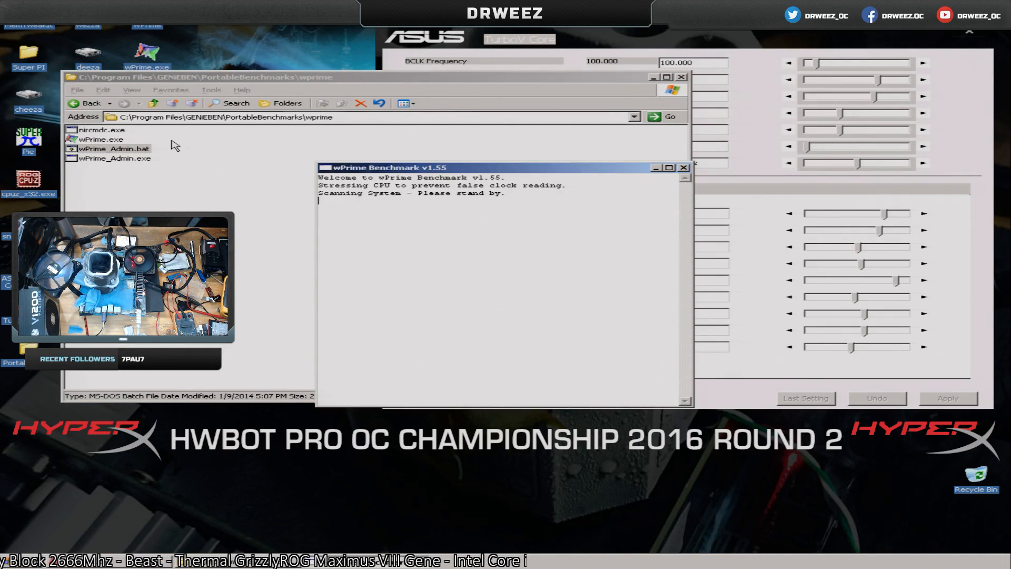
Try wPrime_Admin.bat once more with wPrime started, and inspect the batch file's text again.
{"action": "double_click", "coordinate": [136, 149]}
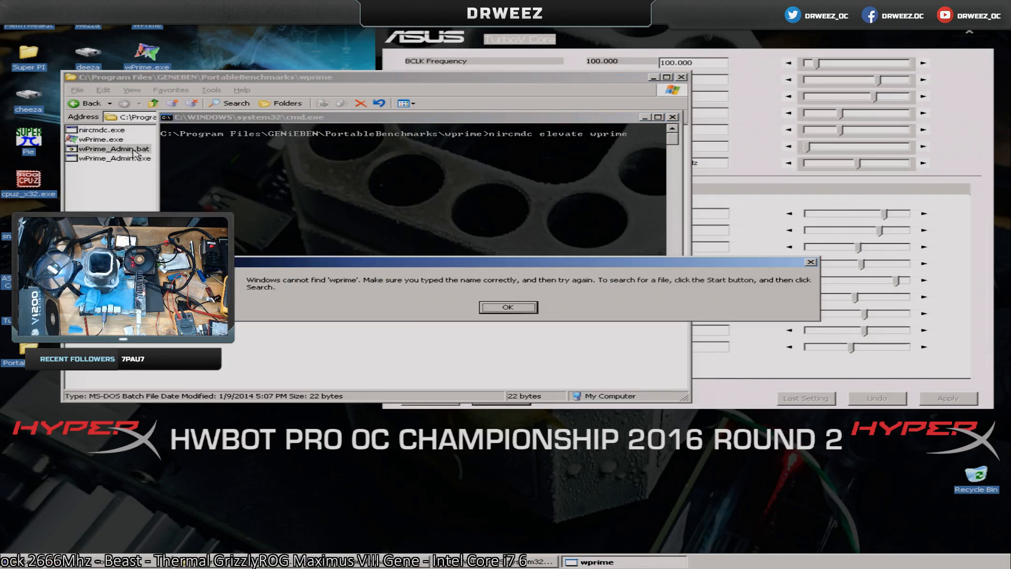
{"action": "left_click", "coordinate": [532, 308]}
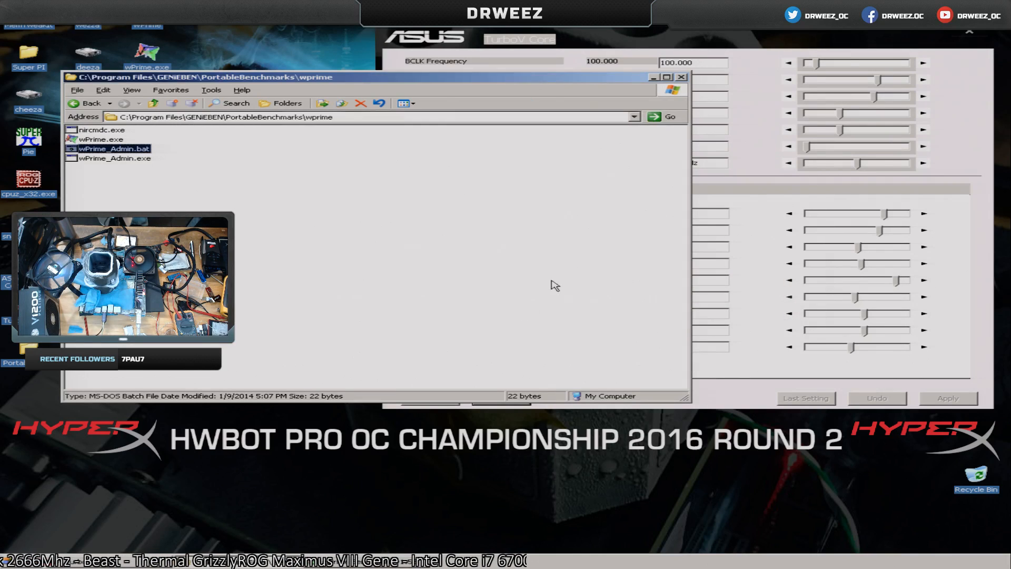
{"action": "right_click", "coordinate": [135, 151]}
{"action": "left_click", "coordinate": [167, 165]}
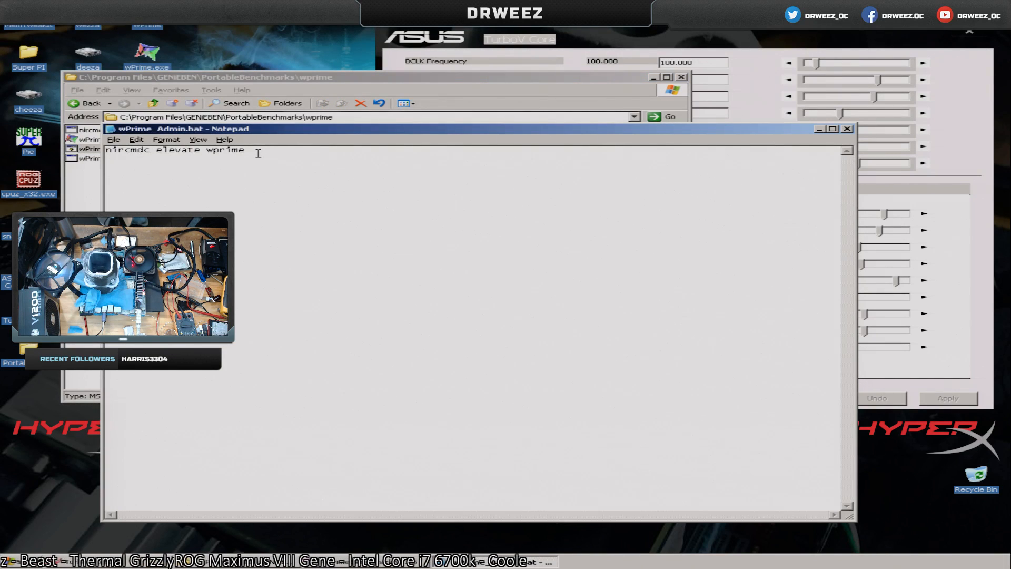
{"action": "left_click", "coordinate": [846, 129]}
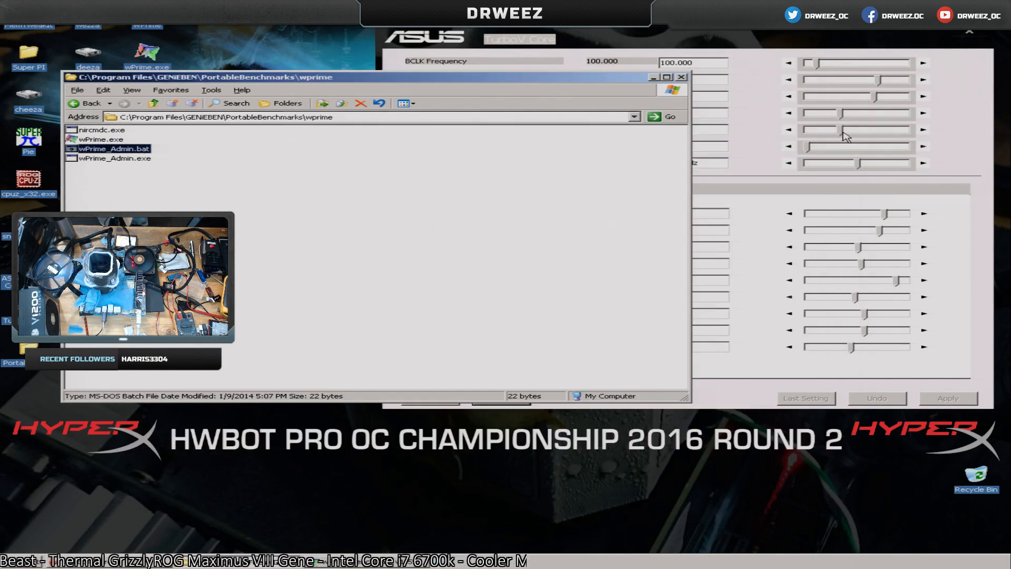
Try to run wPrime_Admin.exe, look over the other files in the wprime folder, and close the folder window.
{"action": "double_click", "coordinate": [116, 159]}
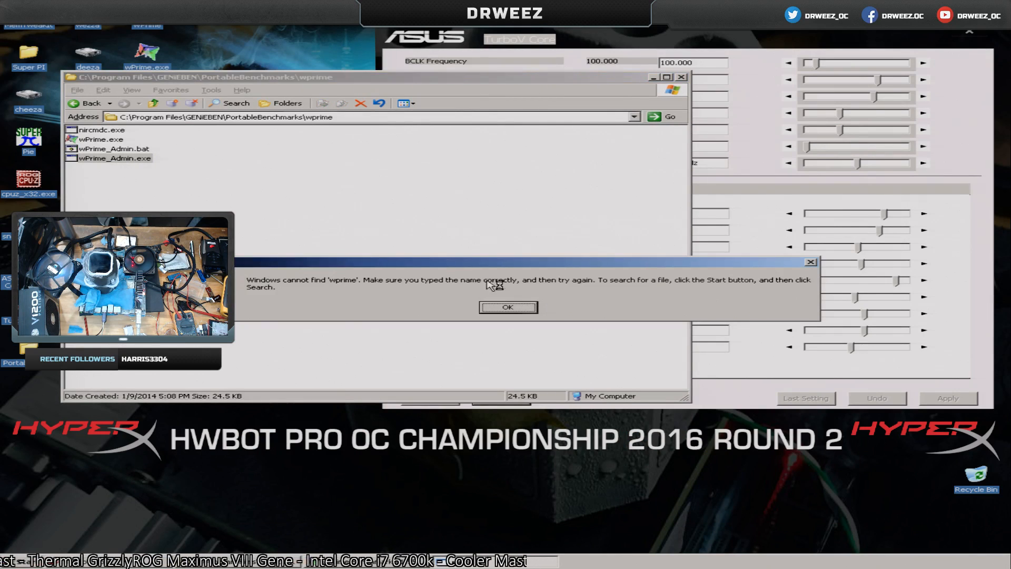
{"action": "left_click", "coordinate": [526, 308]}
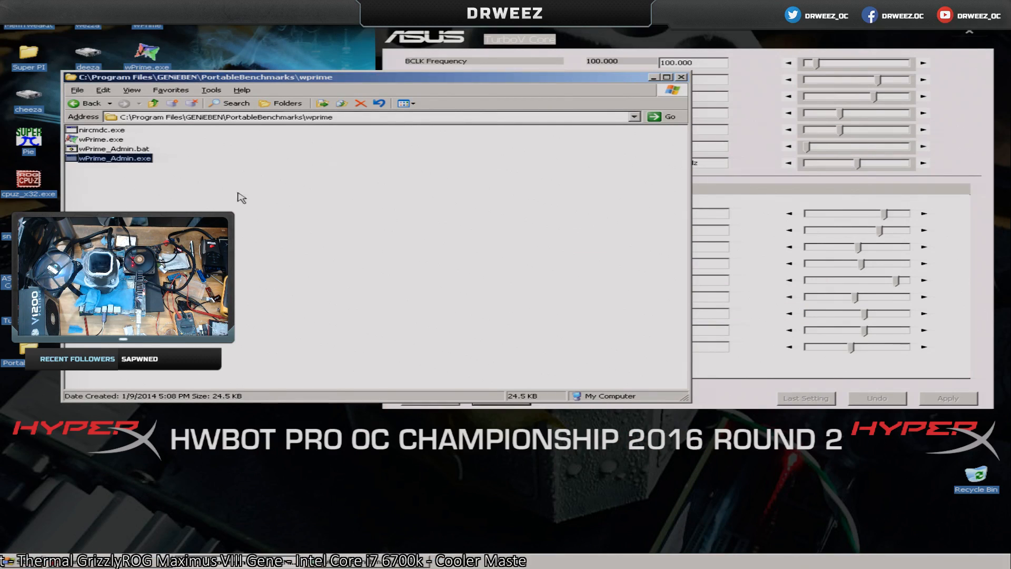
{"action": "left_click", "coordinate": [98, 141]}
{"action": "left_click", "coordinate": [102, 131]}
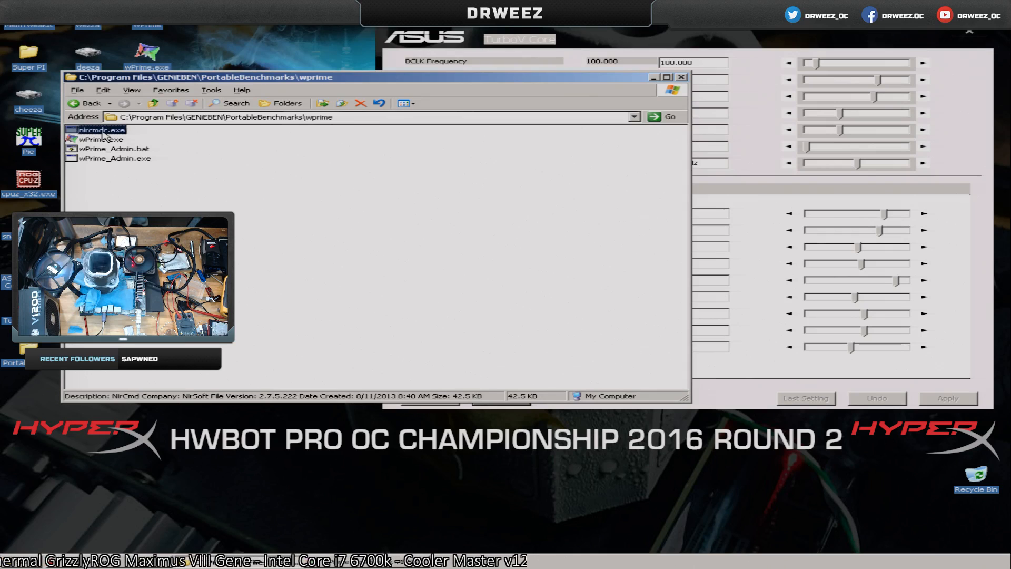
{"action": "left_click", "coordinate": [136, 150]}
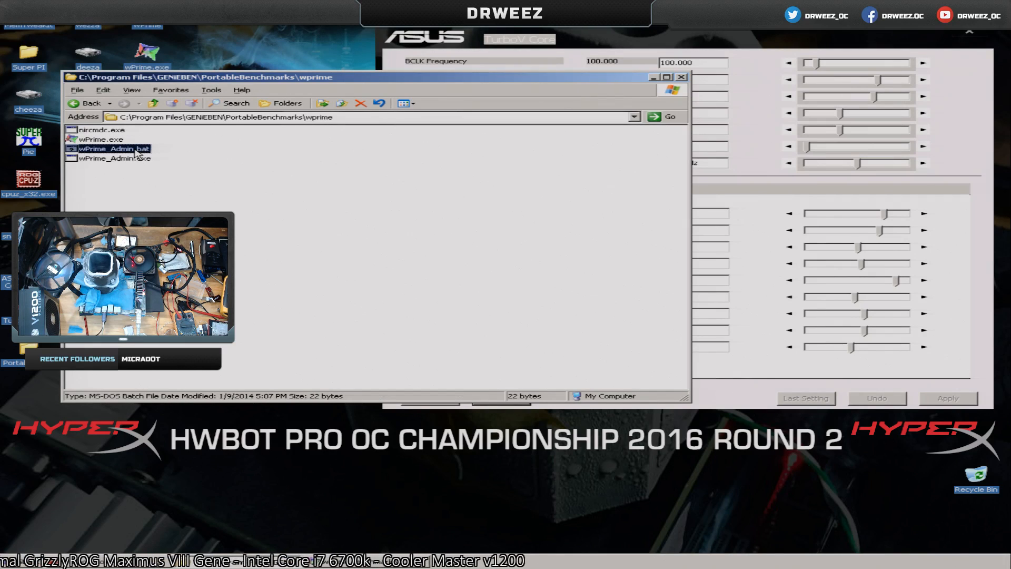
{"action": "left_click", "coordinate": [681, 77]}
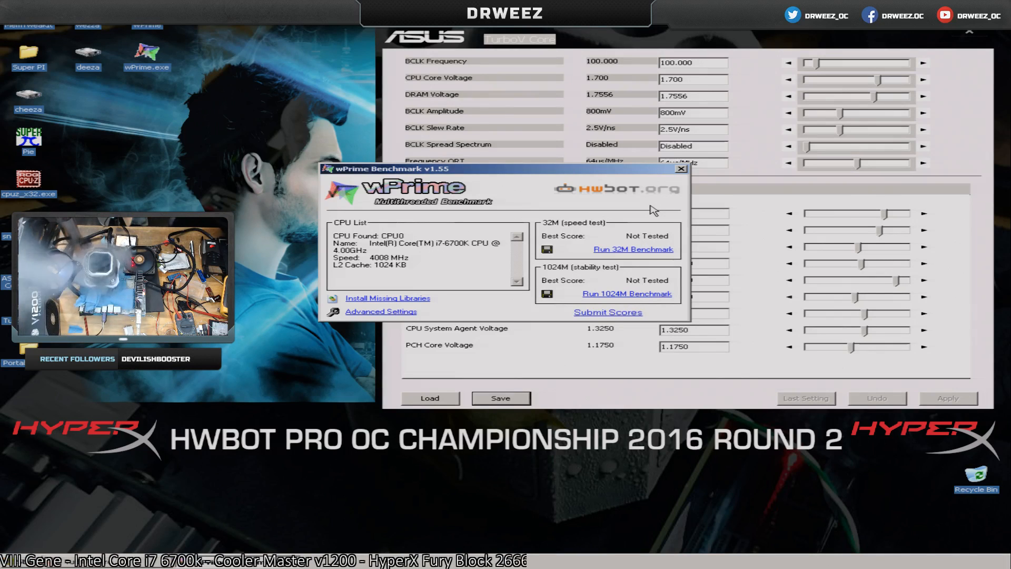
Move the wPrime window clear of the TurboV Core voltages, open CPU-Z and place it beside TurboV Core.
{"action": "left_click_drag", "start_coordinate": [560, 169], "coordinate": [447, 321]}
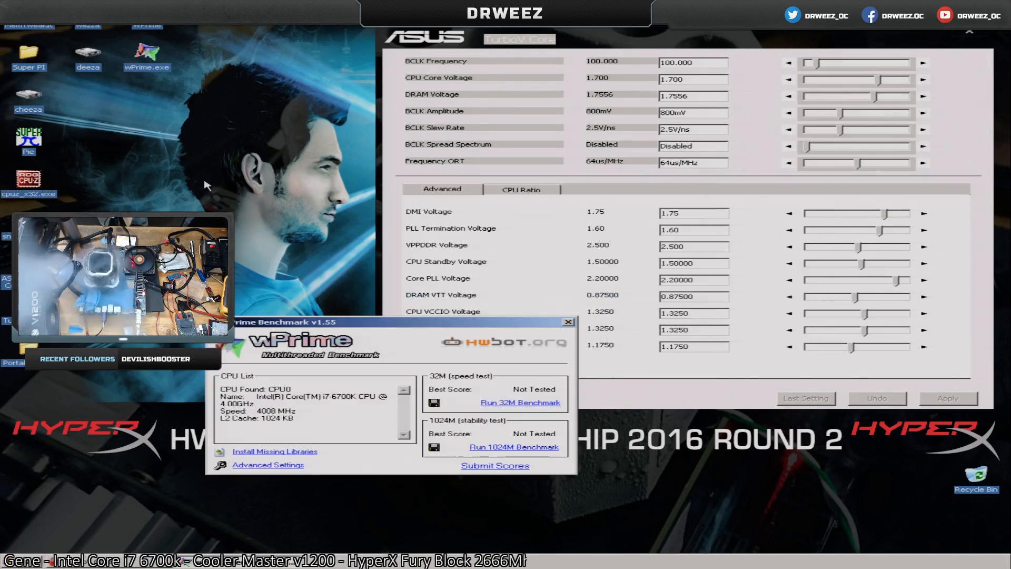
{"action": "double_click", "coordinate": [30, 184]}
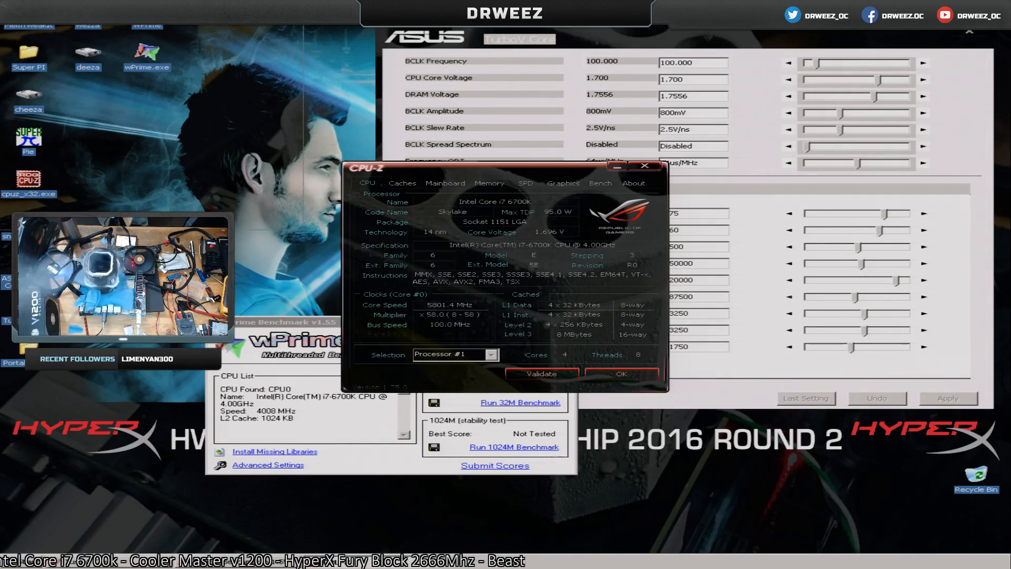
{"action": "left_click_drag", "start_coordinate": [476, 173], "coordinate": [180, 40]}
Save a thread count of 8 in wPrime's advanced settings.
{"action": "left_click", "coordinate": [284, 467]}
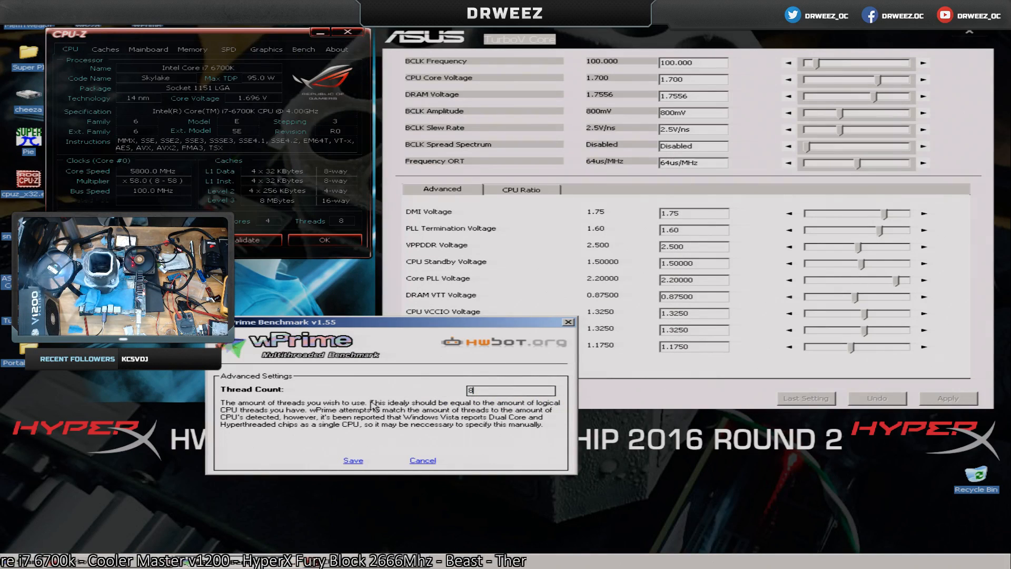
{"action": "left_click", "coordinate": [362, 459]}
Change the priority class of the wPrime.exe process in Task Manager, accept the change and close Task Manager.
{"action": "right_click", "coordinate": [520, 564]}
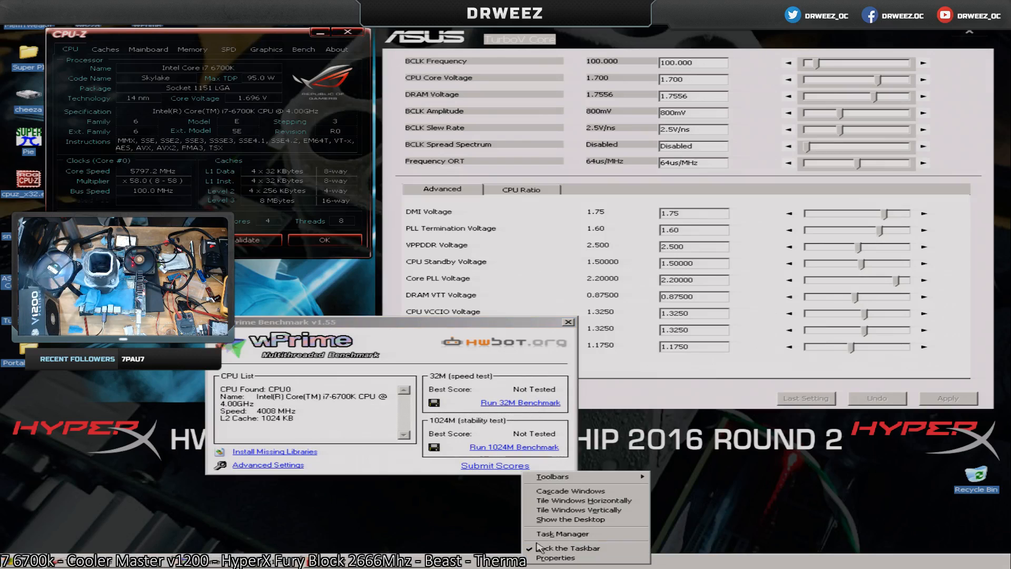
{"action": "left_click", "coordinate": [538, 534]}
{"action": "left_click", "coordinate": [696, 158]}
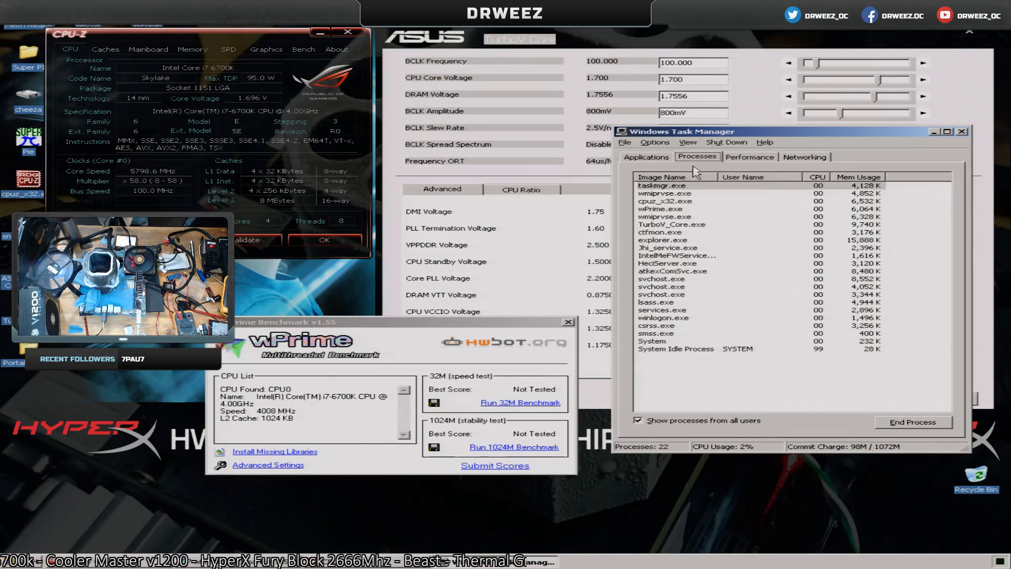
{"action": "right_click", "coordinate": [667, 194]}
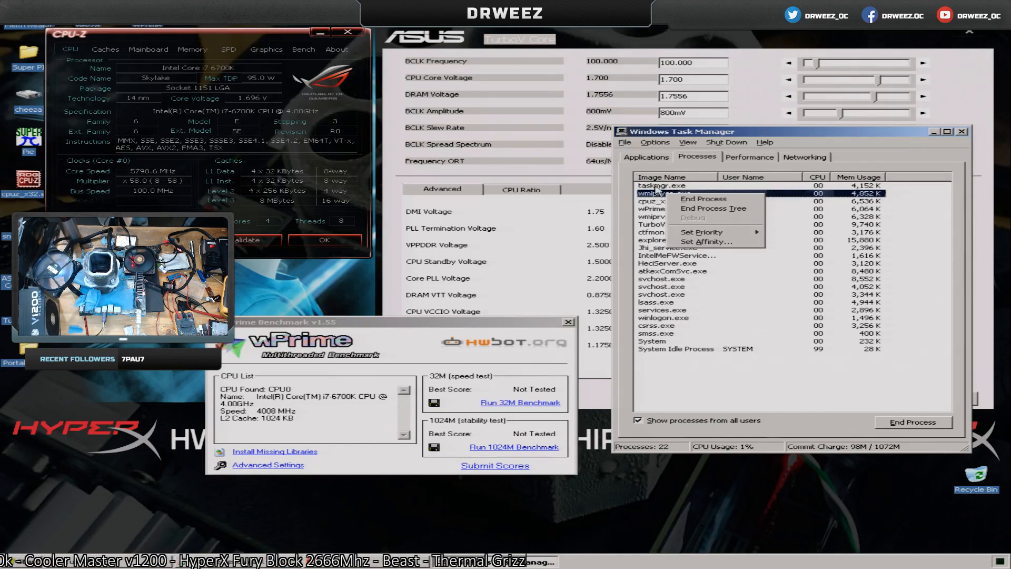
{"action": "left_click", "coordinate": [655, 188]}
{"action": "right_click", "coordinate": [662, 209]}
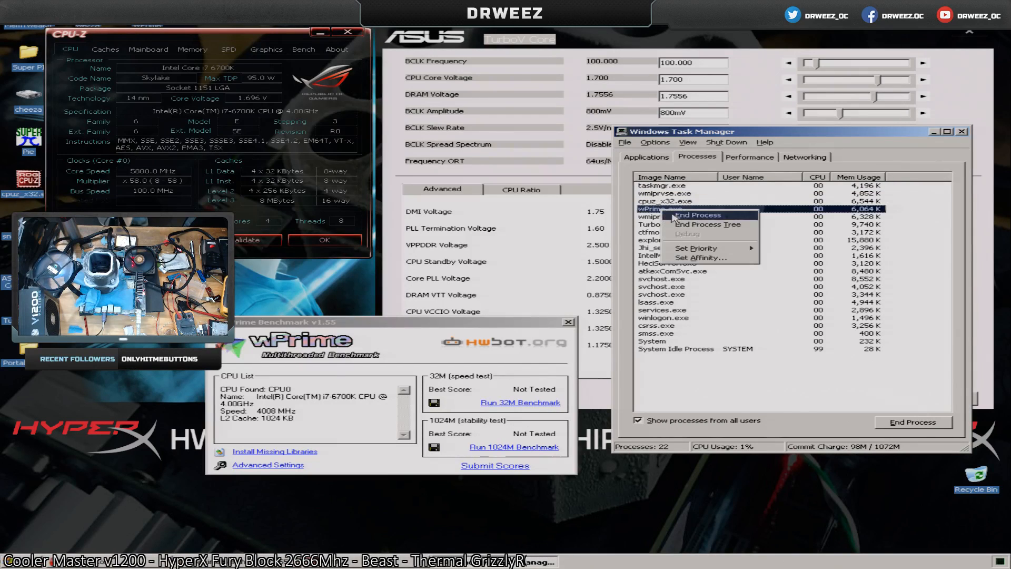
{"action": "mouse_move", "coordinate": [717, 250]}
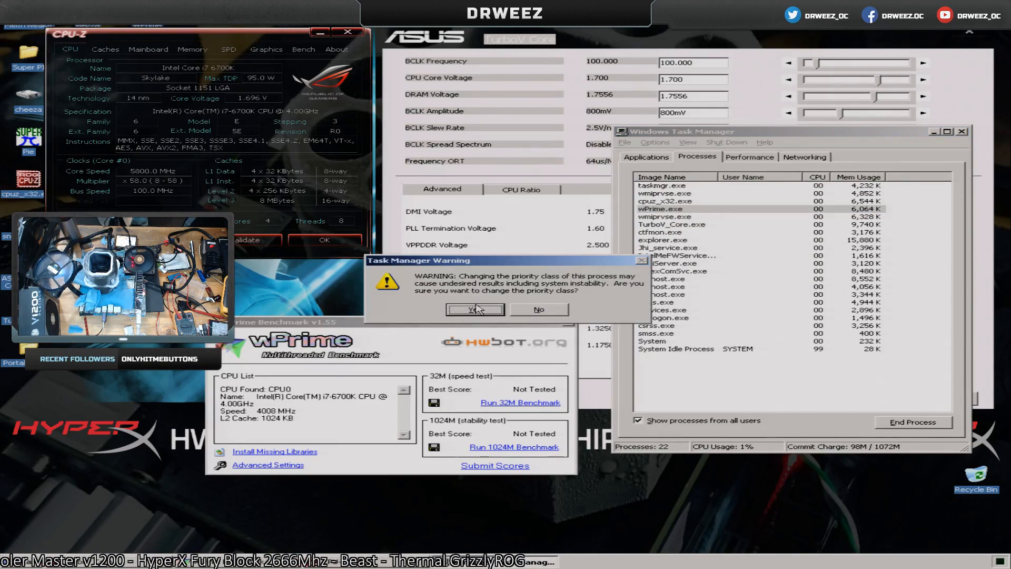
{"action": "left_click", "coordinate": [476, 309]}
{"action": "right_click", "coordinate": [694, 212]}
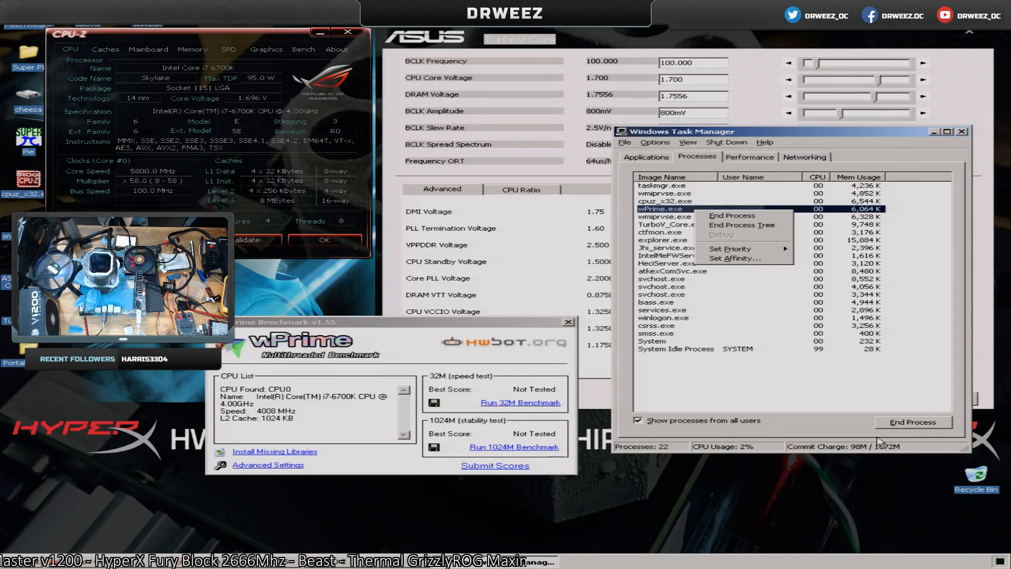
{"action": "left_click", "coordinate": [838, 433]}
{"action": "left_click", "coordinate": [961, 131]}
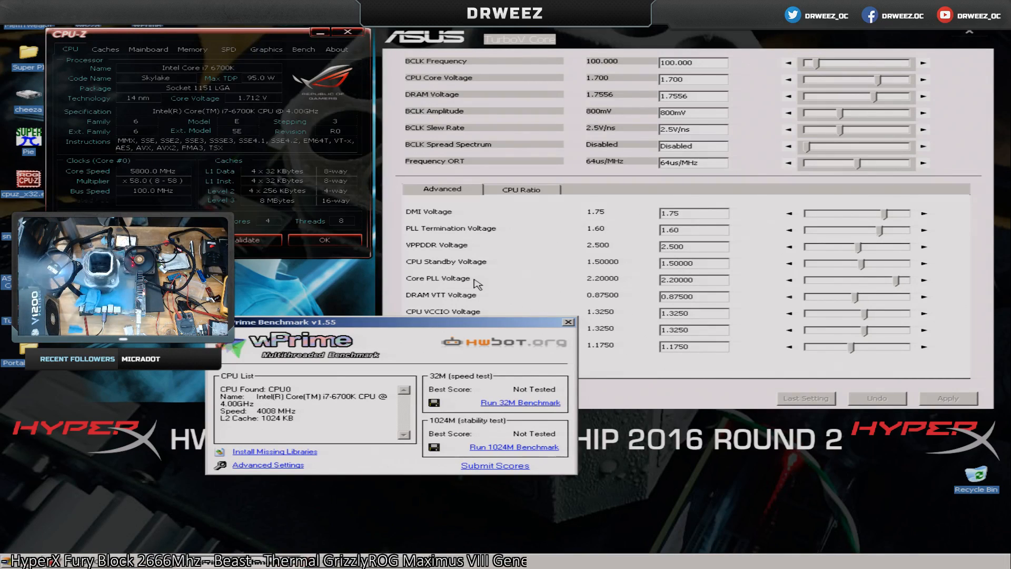
Run the wPrime 32M benchmark and keep the wPrime window clear of the TurboV Core settings.
{"action": "left_click_drag", "start_coordinate": [508, 323], "coordinate": [363, 313]}
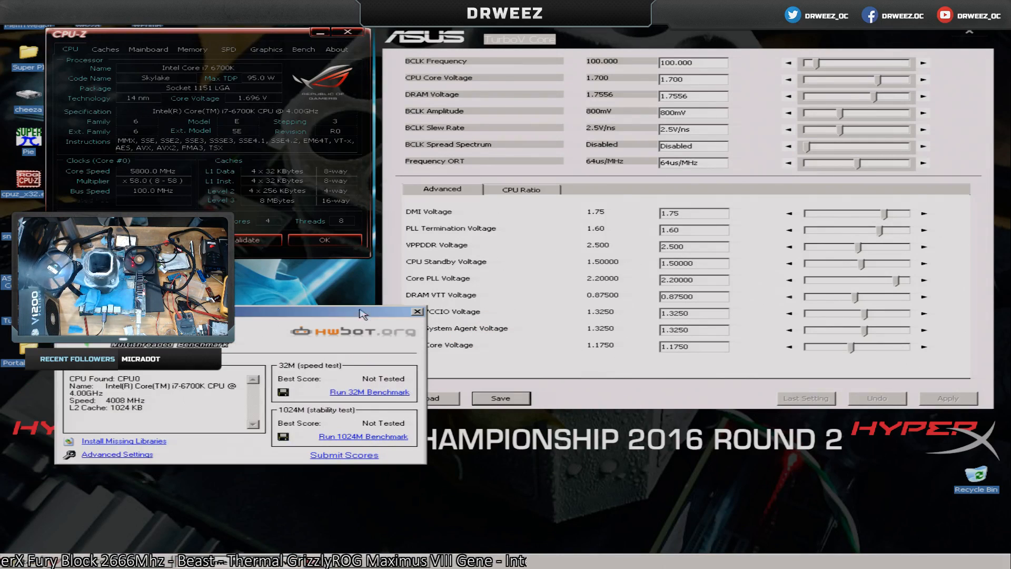
{"action": "left_click", "coordinate": [383, 393]}
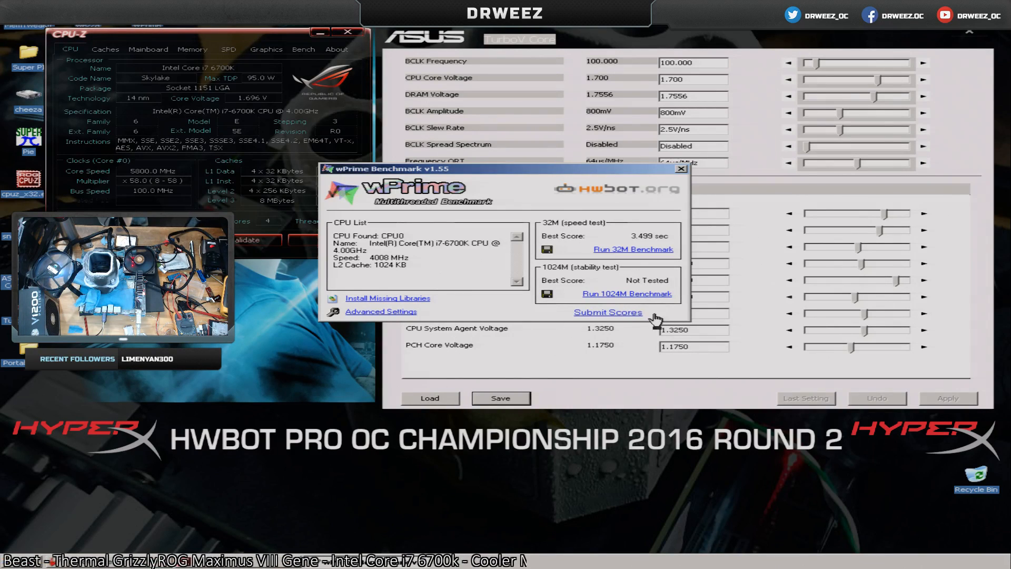
{"action": "left_click_drag", "start_coordinate": [542, 169], "coordinate": [272, 305]}
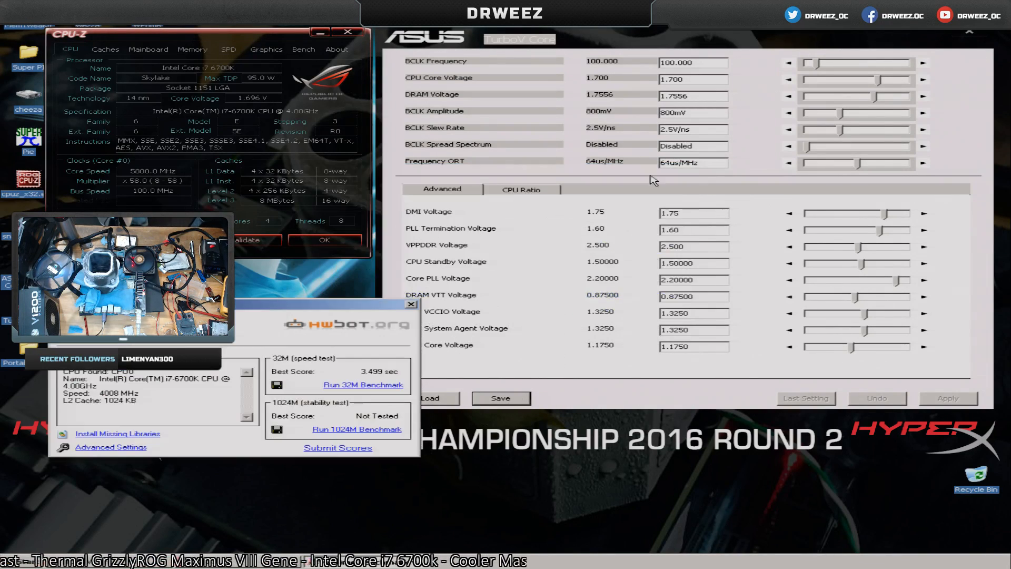
Enable Group Tuning for the CPU turbo ratio, apply a ratio of 59 to all cores and run the wPrime 32M benchmark.
{"action": "left_click", "coordinate": [500, 191]}
{"action": "left_click", "coordinate": [521, 214]}
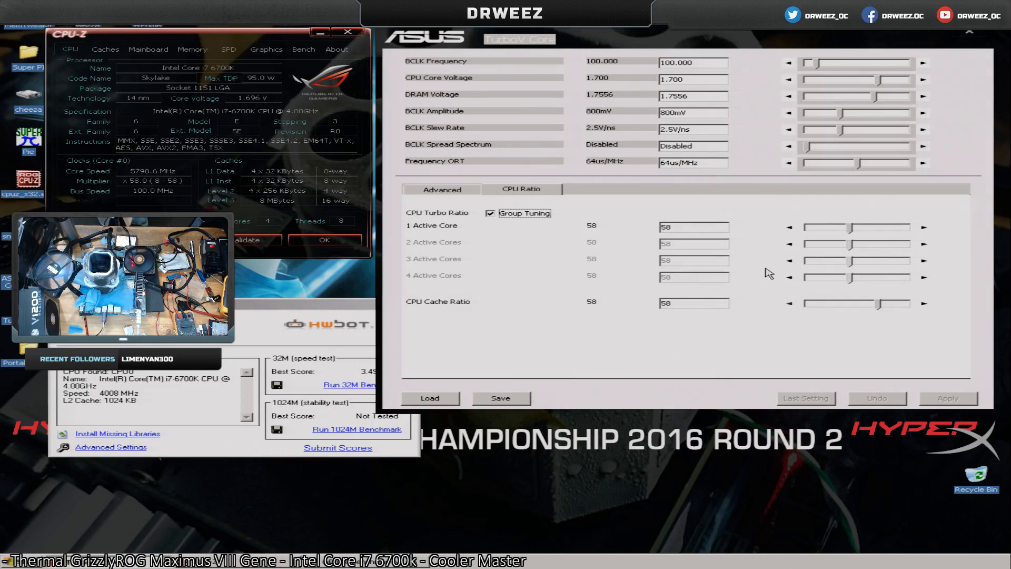
{"action": "left_click", "coordinate": [923, 226]}
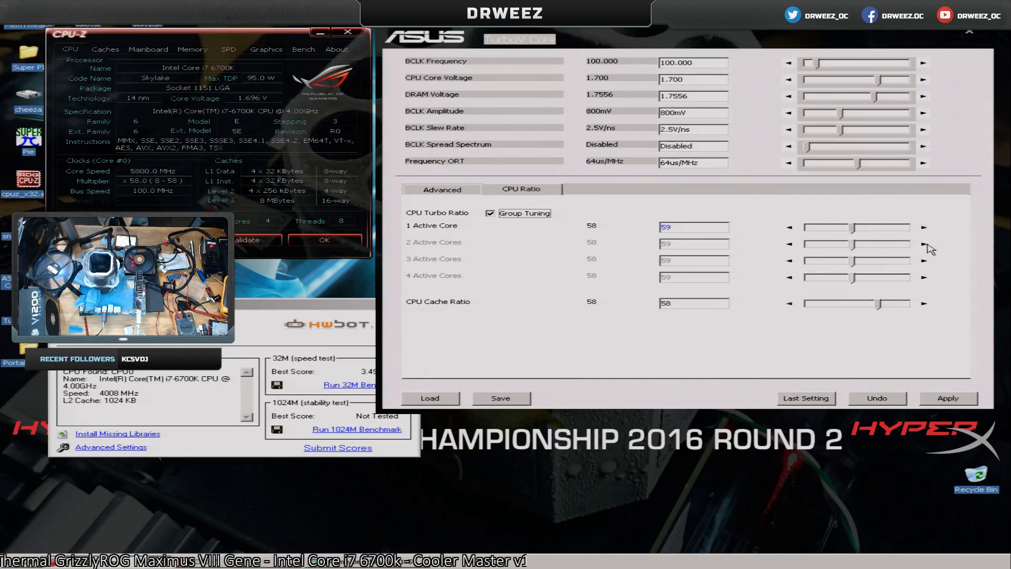
{"action": "left_click", "coordinate": [949, 399]}
{"action": "left_click", "coordinate": [345, 386]}
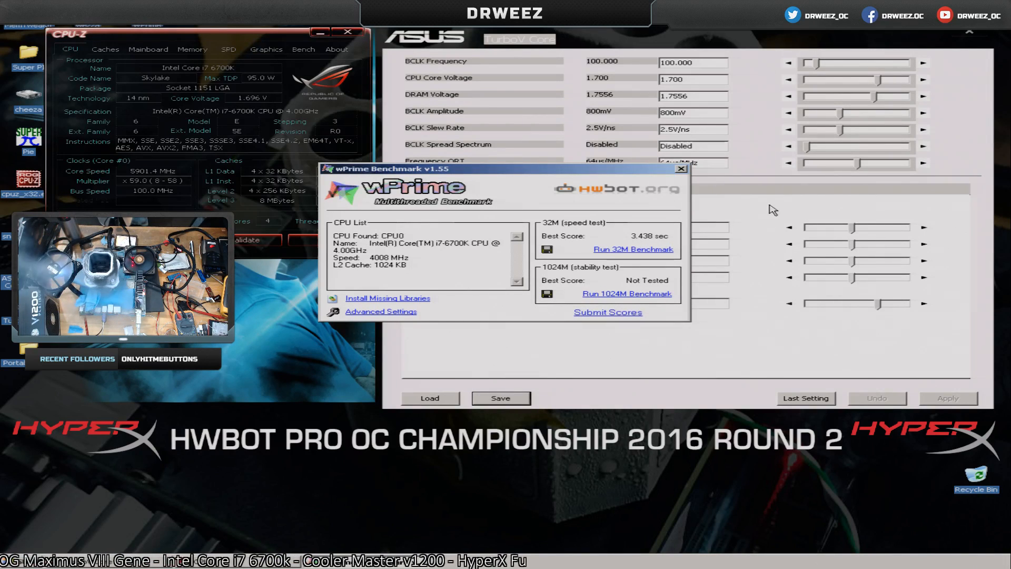
Apply a CPU turbo ratio of 60 to all cores in TurboV Core and run the wPrime 32M benchmark.
{"action": "left_click", "coordinate": [770, 200]}
{"action": "left_click", "coordinate": [927, 229]}
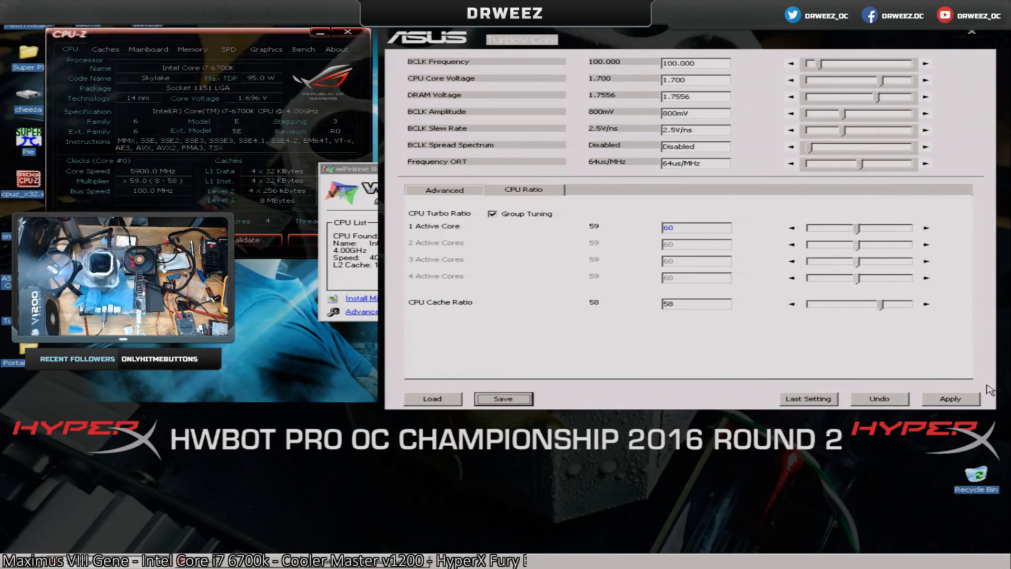
{"action": "left_click", "coordinate": [950, 398]}
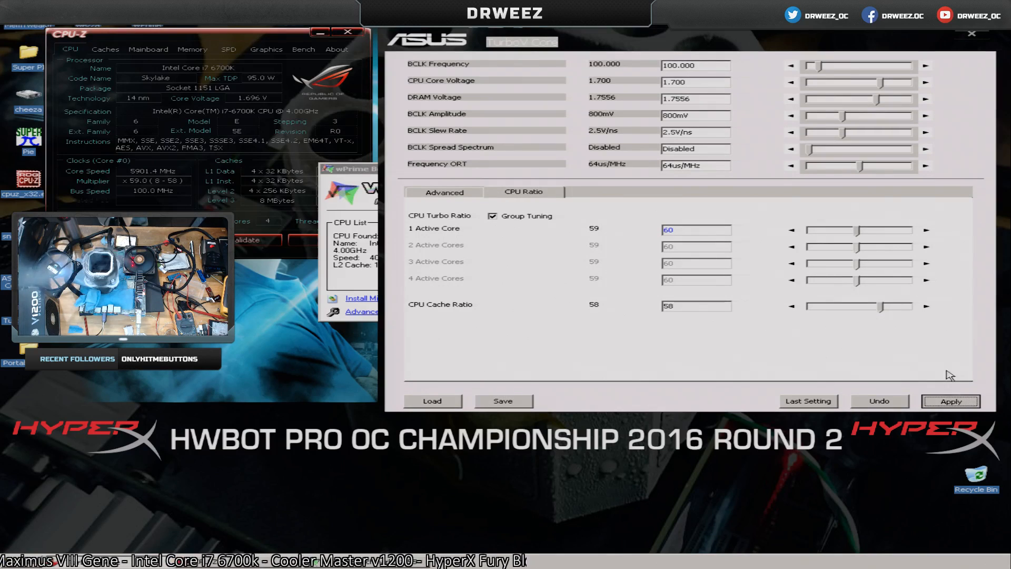
{"action": "left_click", "coordinate": [352, 173]}
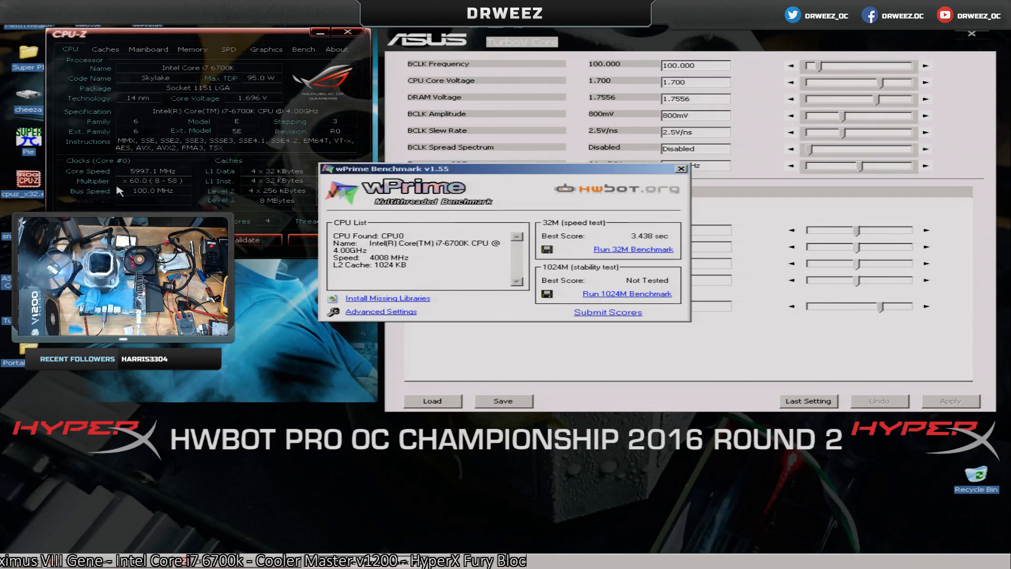
{"action": "left_click", "coordinate": [641, 249]}
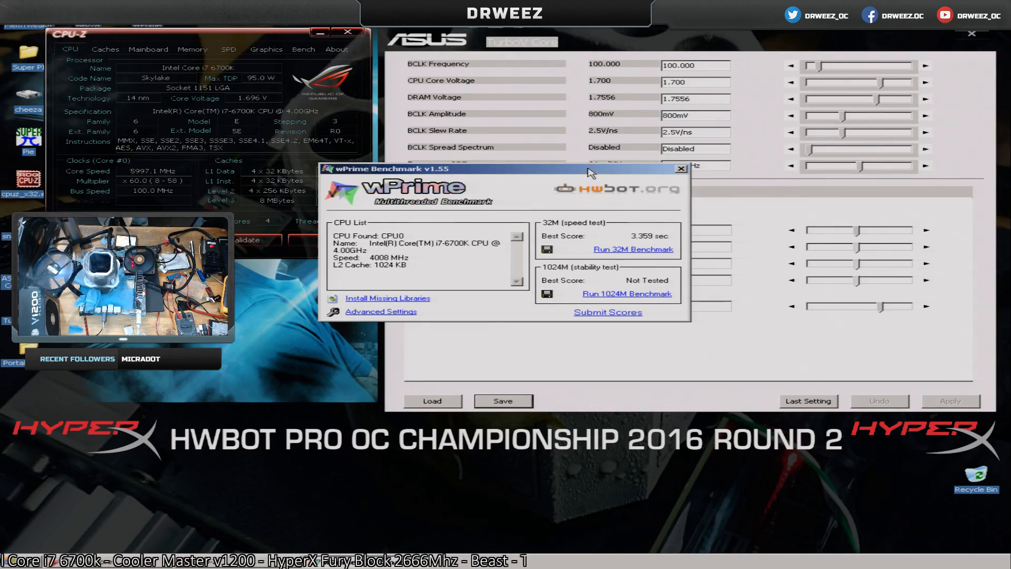
Move wPrime off the ratio settings, apply a CPU turbo ratio of 61 and run the 32M benchmark.
{"action": "left_click_drag", "start_coordinate": [590, 173], "coordinate": [365, 284]}
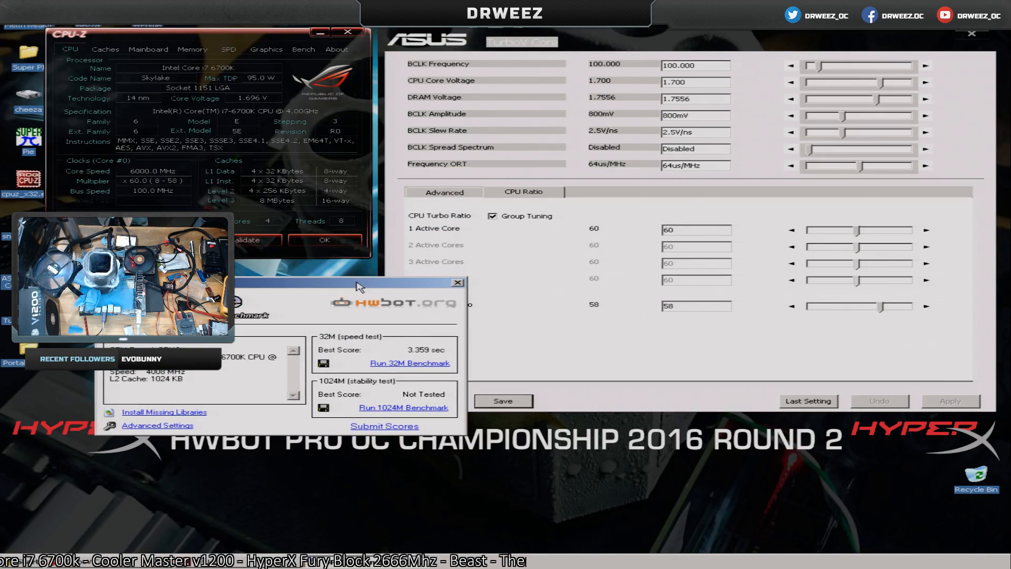
{"action": "left_click", "coordinate": [917, 231]}
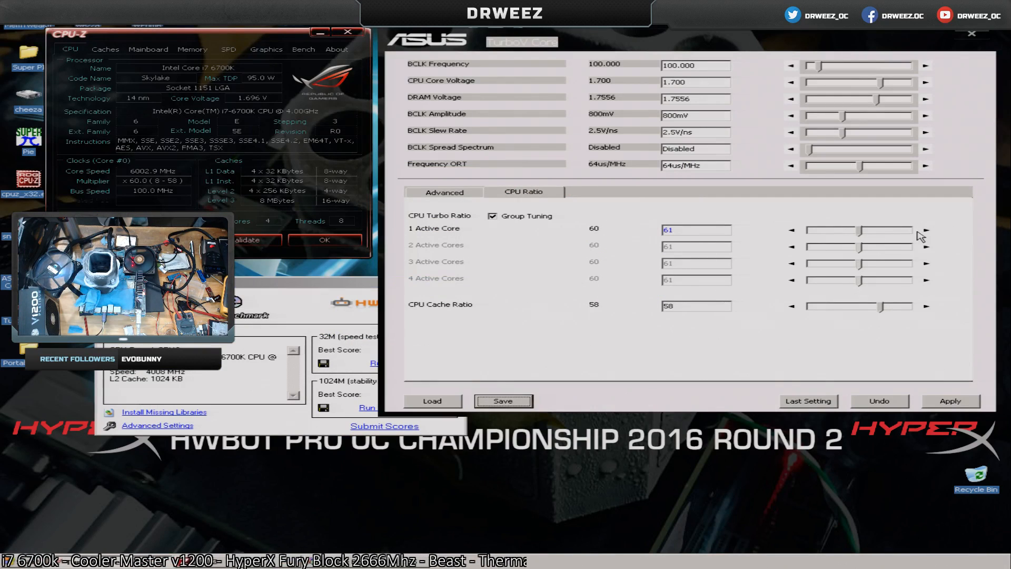
{"action": "left_click", "coordinate": [951, 401]}
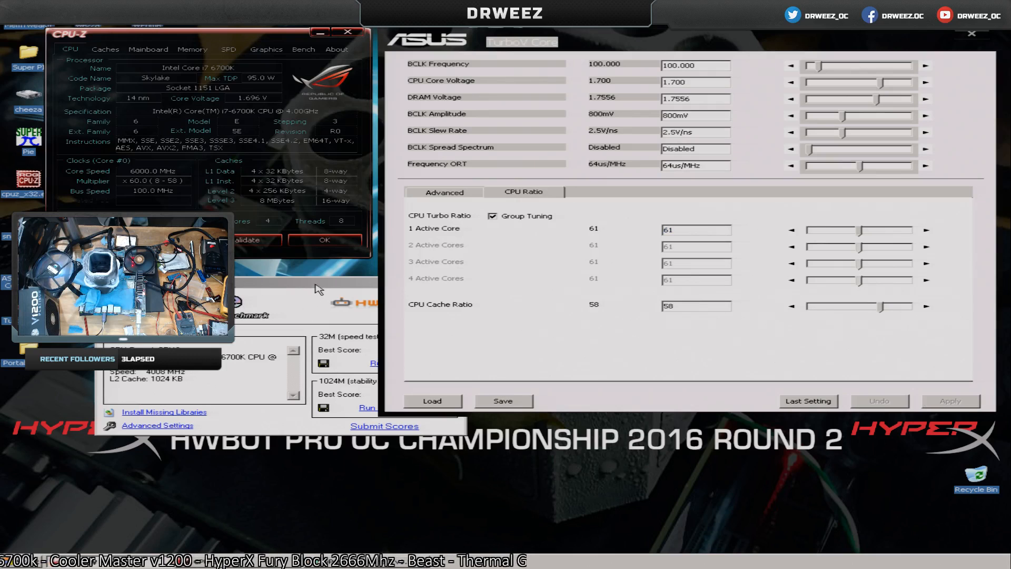
{"action": "left_click", "coordinate": [442, 417]}
{"action": "left_click", "coordinate": [431, 364]}
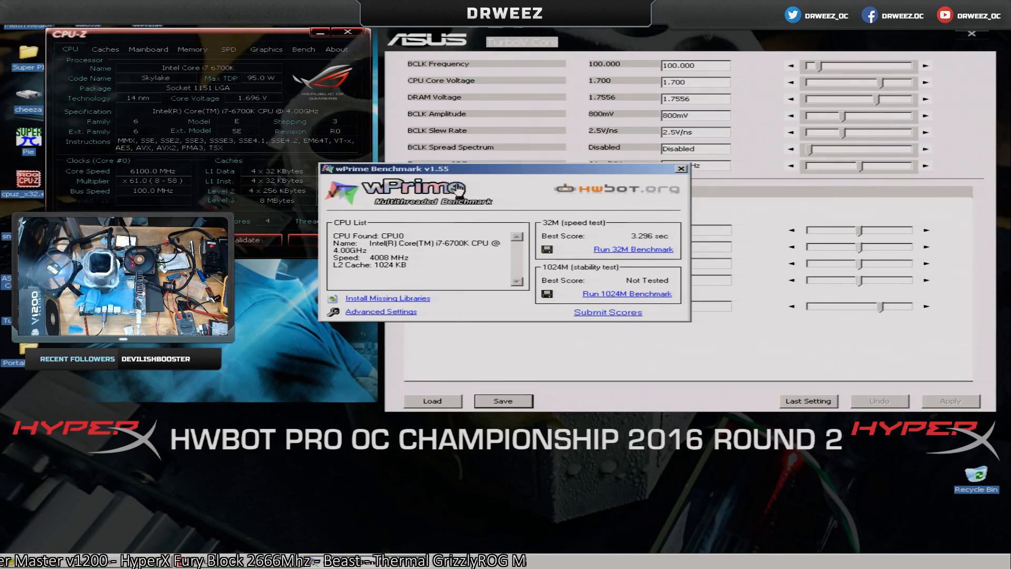
Move wPrime aside, apply a CPU turbo ratio of 62 and run the 32M benchmark twice.
{"action": "left_click_drag", "start_coordinate": [534, 169], "coordinate": [293, 284]}
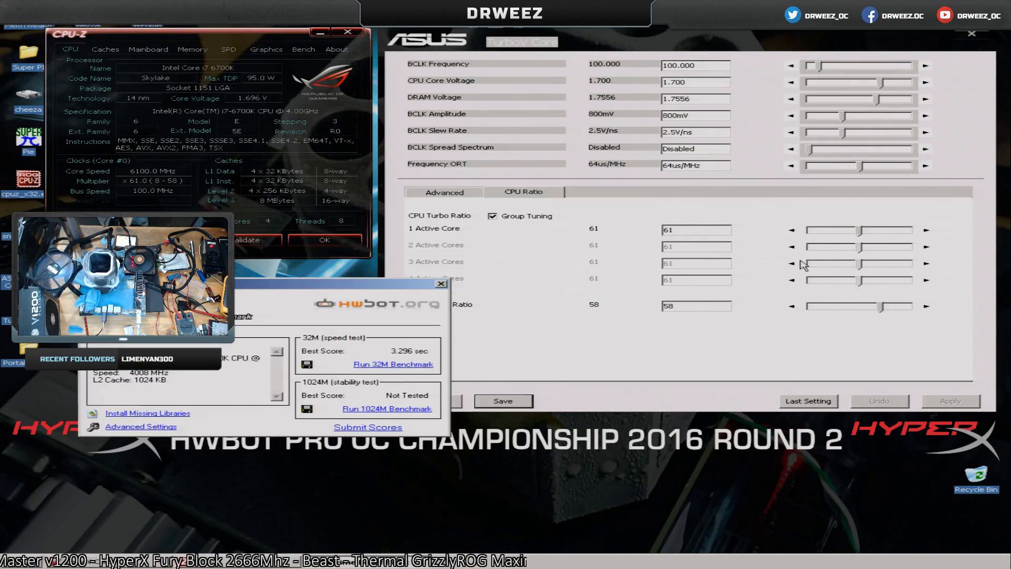
{"action": "left_click", "coordinate": [925, 230]}
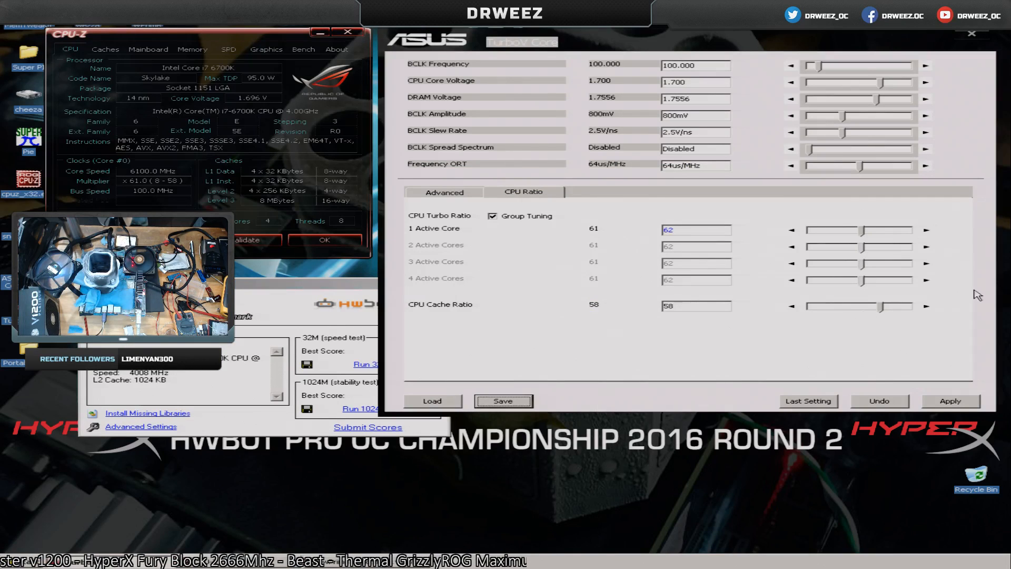
{"action": "left_click", "coordinate": [952, 403]}
{"action": "left_click", "coordinate": [369, 364]}
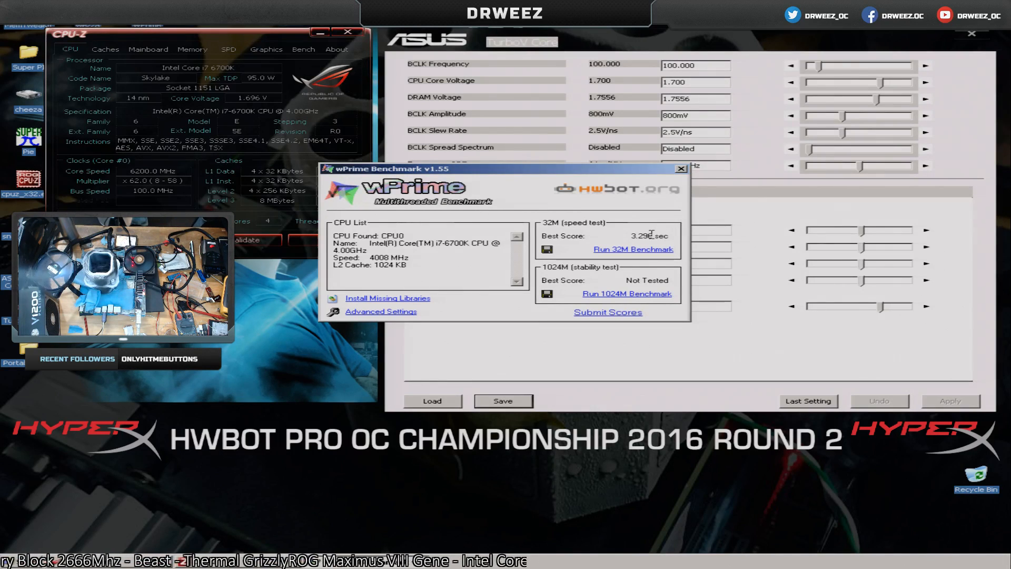
{"action": "left_click", "coordinate": [648, 249]}
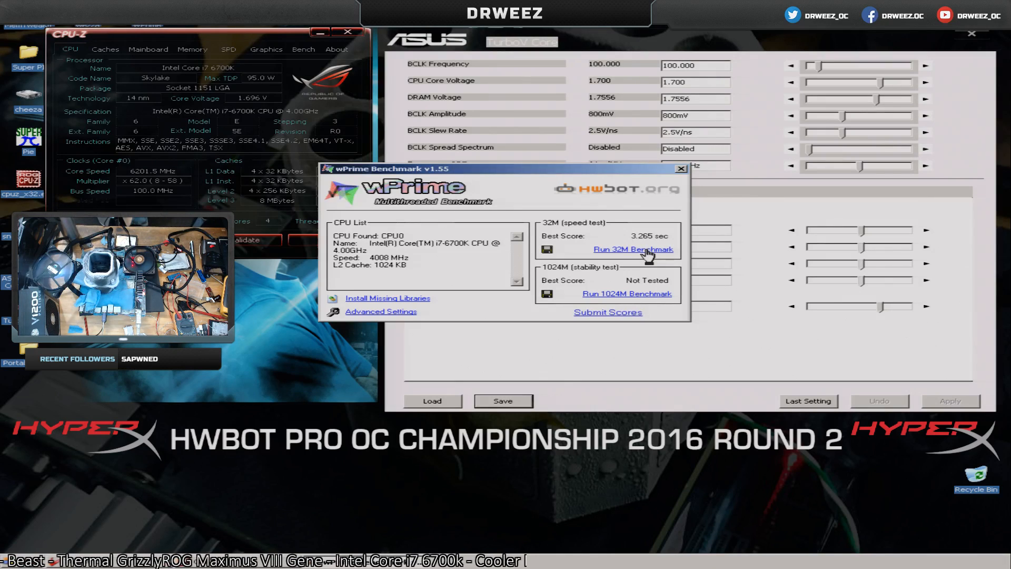
Apply a BCLK frequency of 100.5 in TurboV Core and run the wPrime 32M benchmark.
{"action": "left_click", "coordinate": [682, 65]}
{"action": "type", "text": "5"}
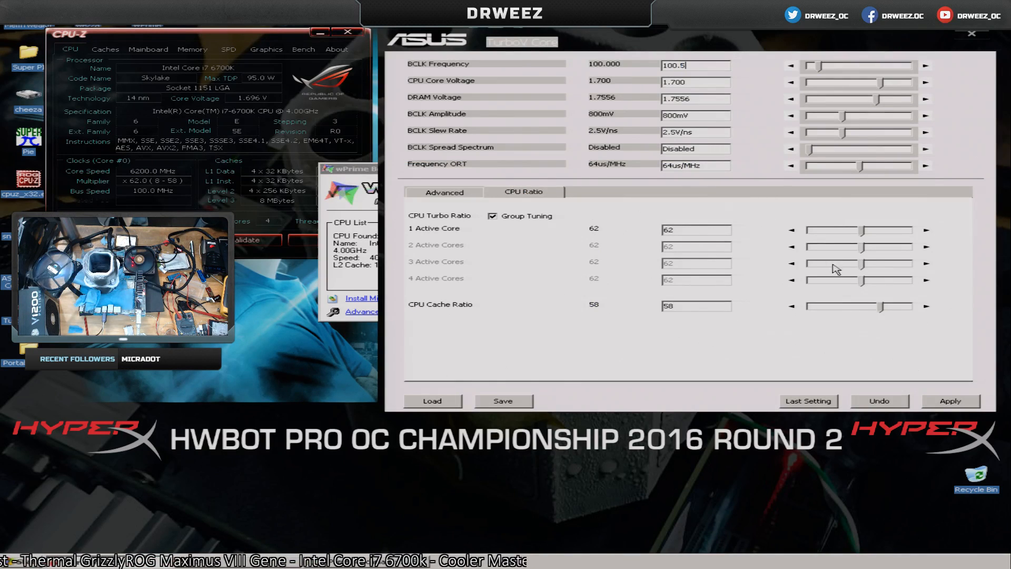
{"action": "left_click", "coordinate": [950, 402]}
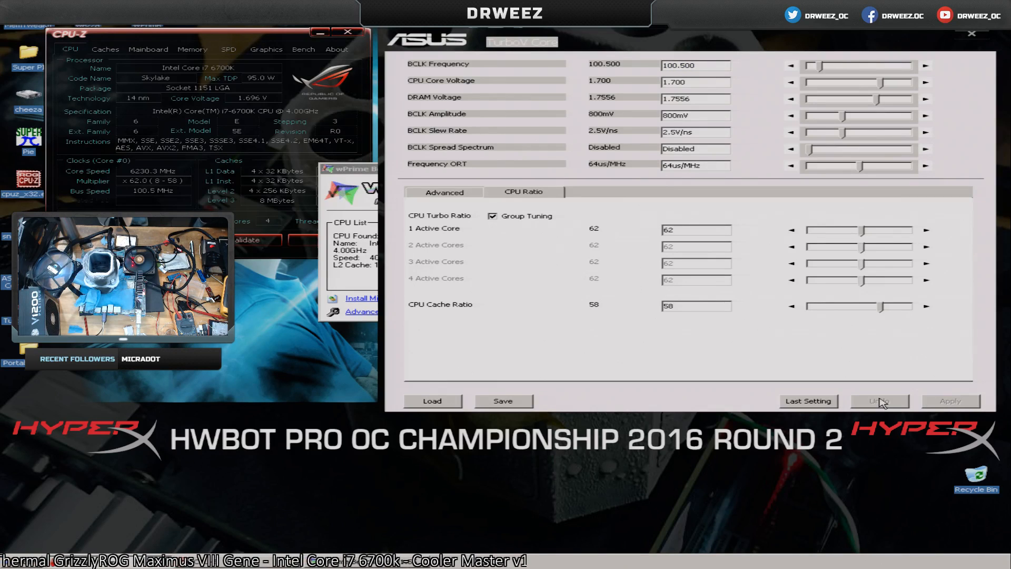
{"action": "left_click", "coordinate": [330, 273]}
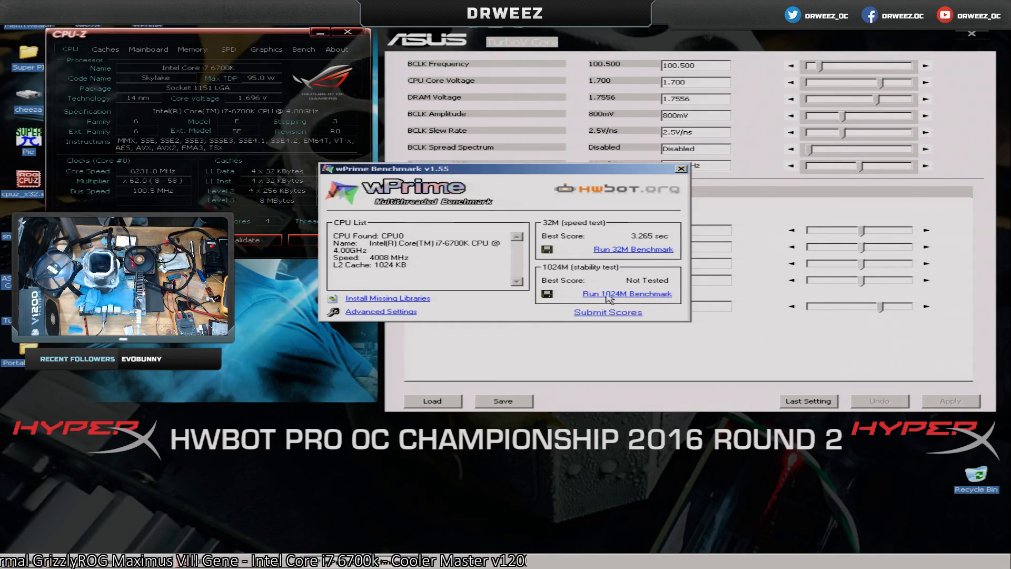
{"action": "left_click", "coordinate": [635, 250]}
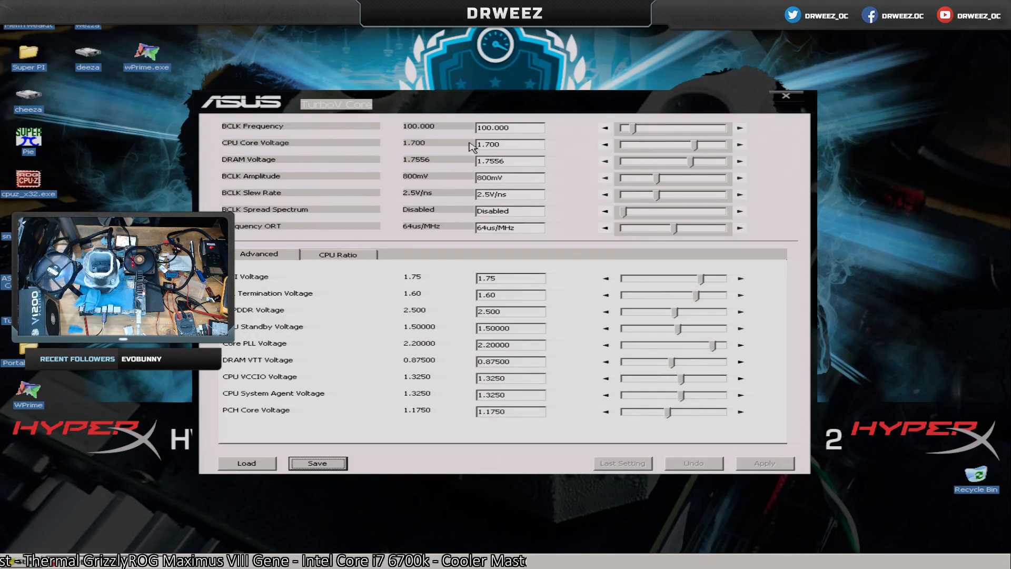
Set the CPU Core Voltage to 1.8 in TurboV Core and apply it.
{"action": "double_click", "coordinate": [488, 144]}
{"action": "type", "text": "1.8"}
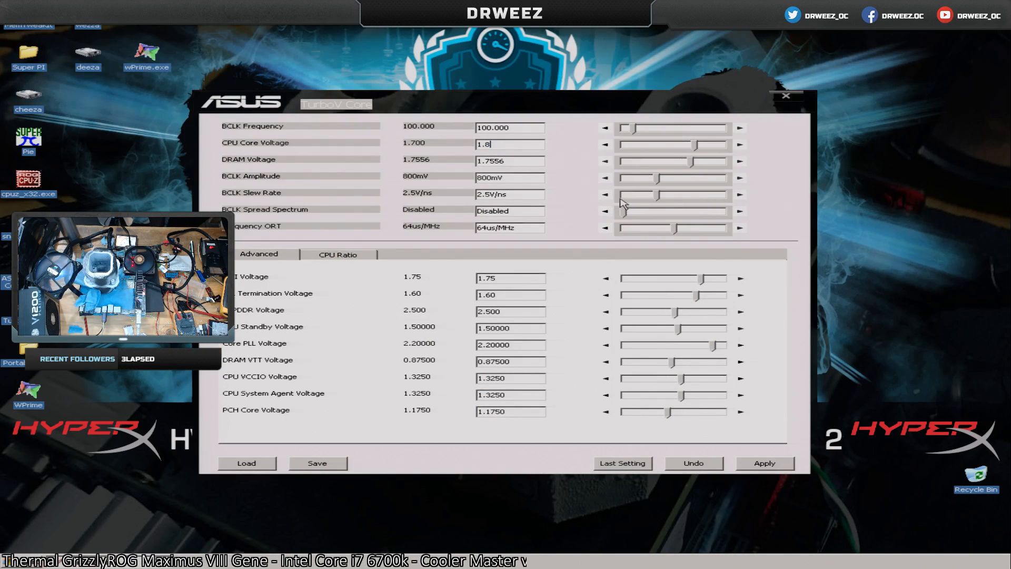
{"action": "left_click", "coordinate": [771, 464]}
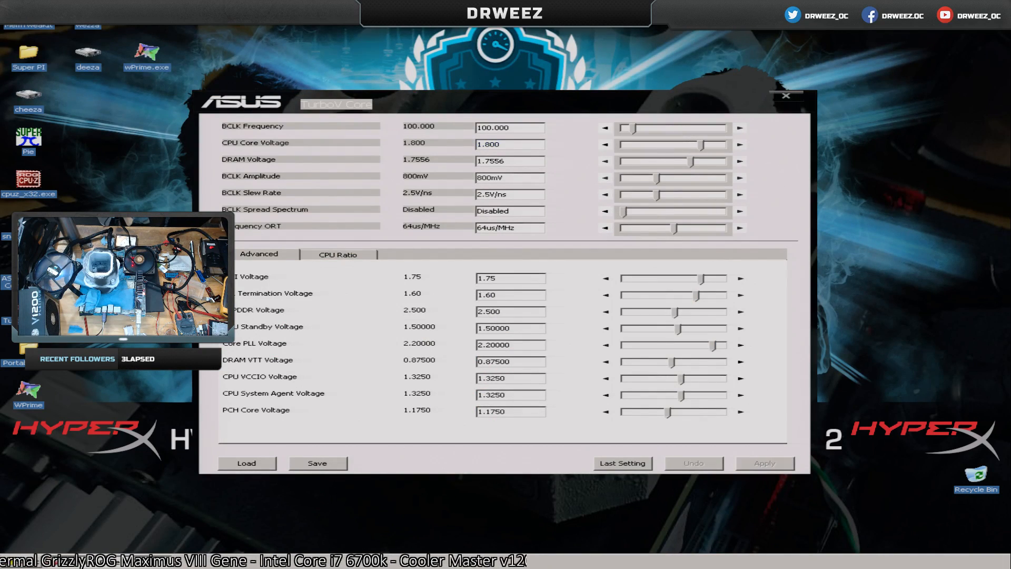
Enable Group Tuning for the CPU turbo ratio and apply a ratio of 60 to all cores.
{"action": "left_click", "coordinate": [337, 255]}
{"action": "left_click", "coordinate": [345, 280]}
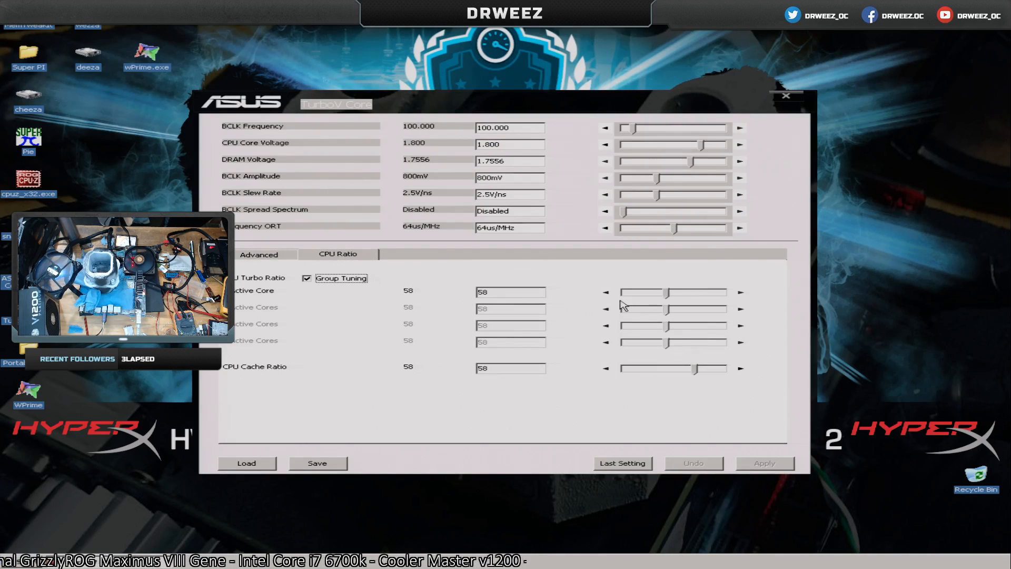
{"action": "left_click", "coordinate": [740, 291]}
{"action": "left_click", "coordinate": [741, 292]}
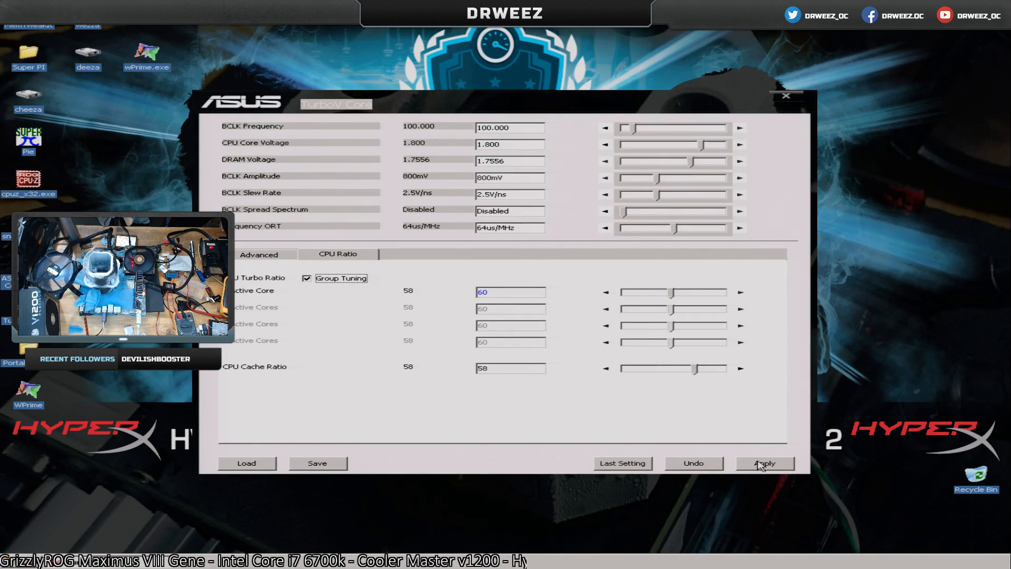
{"action": "left_click", "coordinate": [764, 463]}
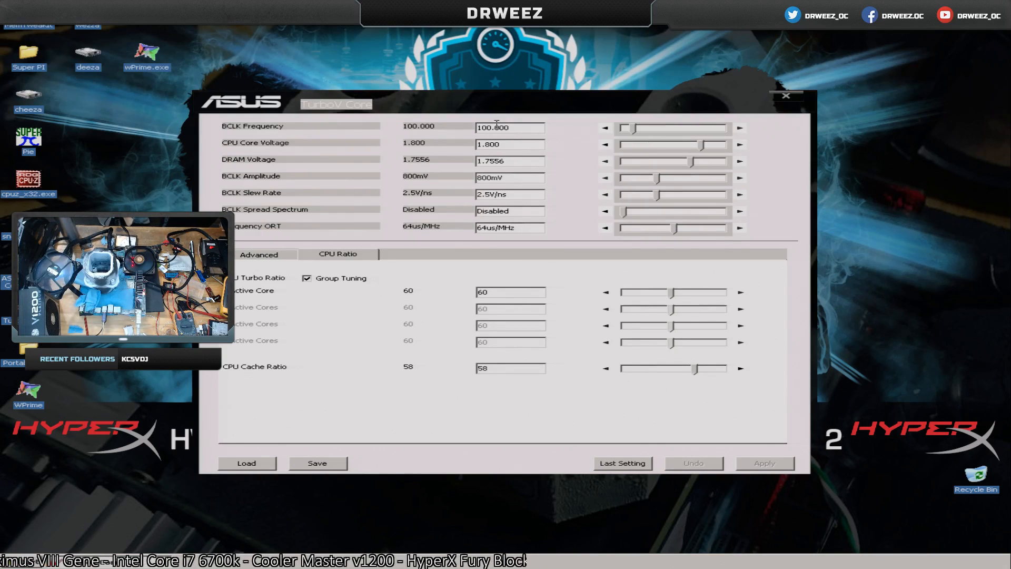
Move the TurboV Core window away from the desktop shortcuts and launch wPrime.
{"action": "left_click_drag", "start_coordinate": [499, 101], "coordinate": [715, 109]}
{"action": "double_click", "coordinate": [138, 58]}
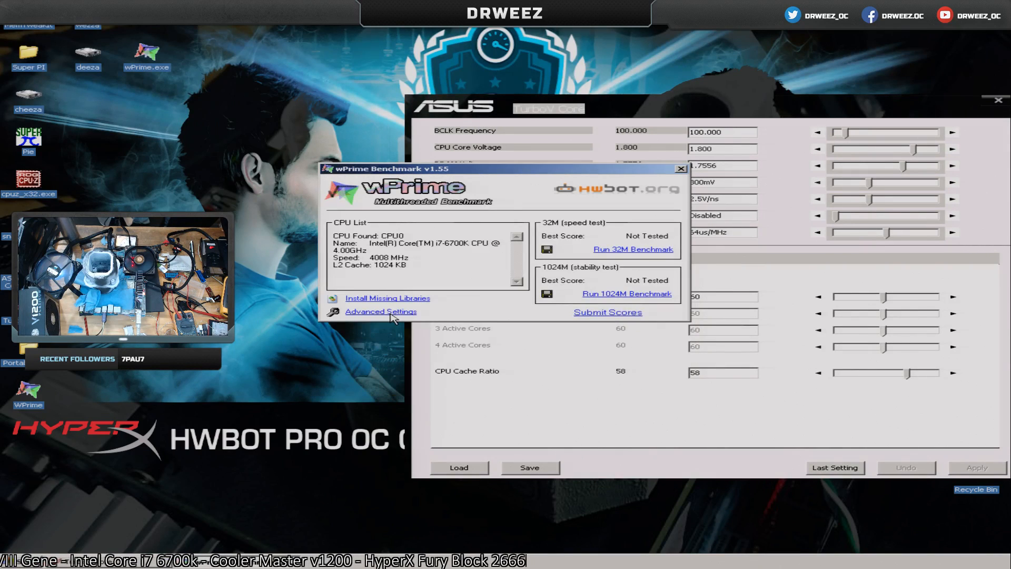
Set wPrime's thread count to 8 in its advanced settings, save it, and move the wPrime window clear of TurboV Core.
{"action": "left_click", "coordinate": [391, 313]}
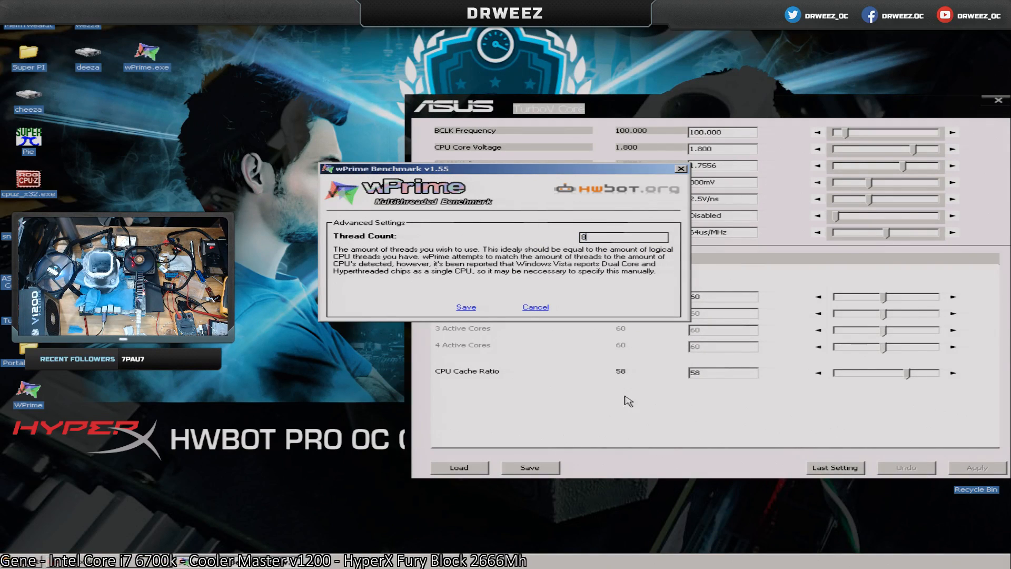
{"action": "left_click", "coordinate": [466, 308]}
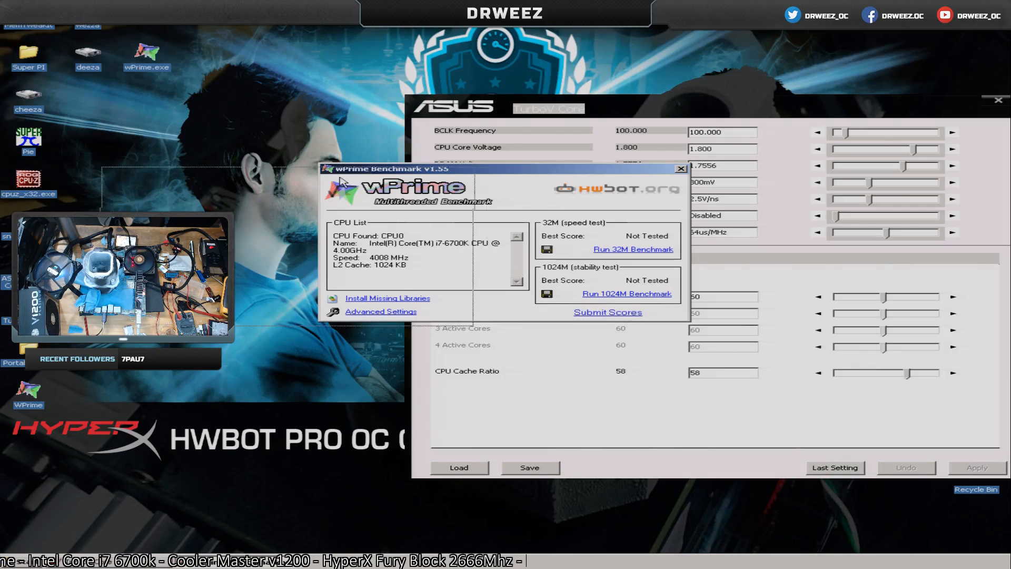
{"action": "left_click_drag", "start_coordinate": [553, 169], "coordinate": [325, 171]}
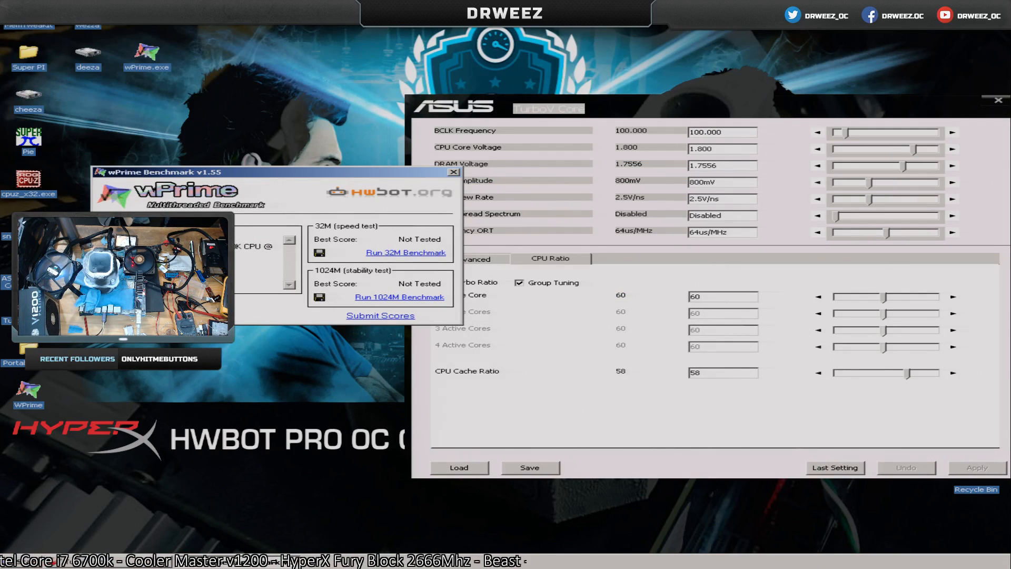
{"action": "left_click", "coordinate": [185, 312]}
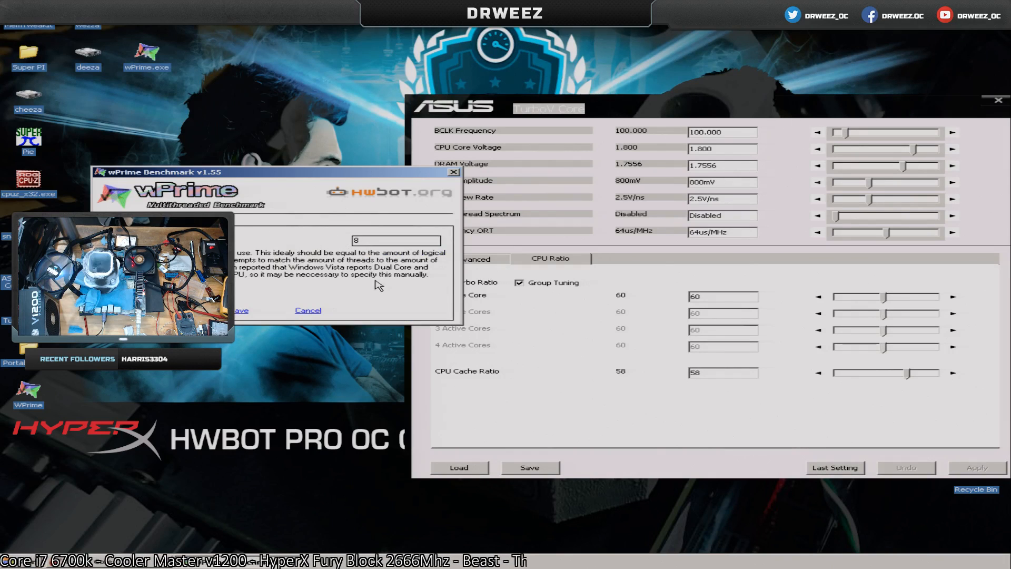
{"action": "left_click", "coordinate": [239, 311]}
Set the wPrime.exe process priority to Realtime in Task Manager, close Task Manager and run the wPrime 32M benchmark.
{"action": "right_click", "coordinate": [422, 559]}
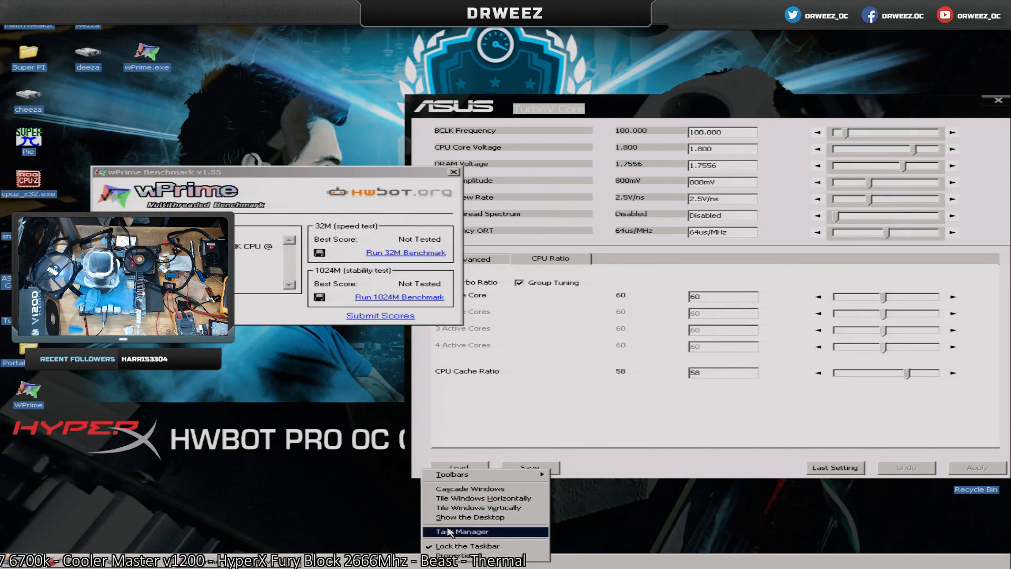
{"action": "left_click", "coordinate": [449, 532]}
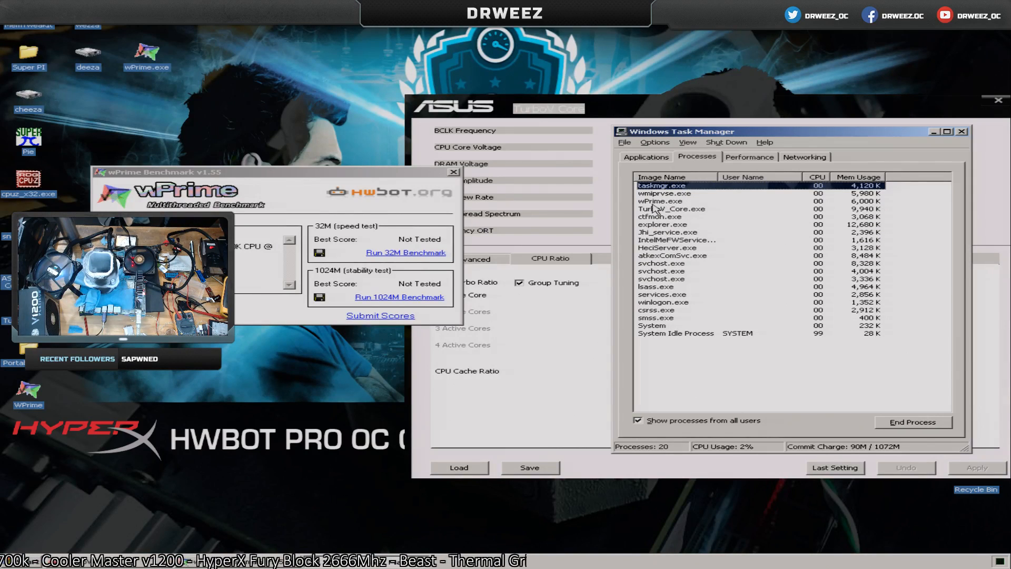
{"action": "right_click", "coordinate": [657, 202]}
{"action": "mouse_move", "coordinate": [683, 242]}
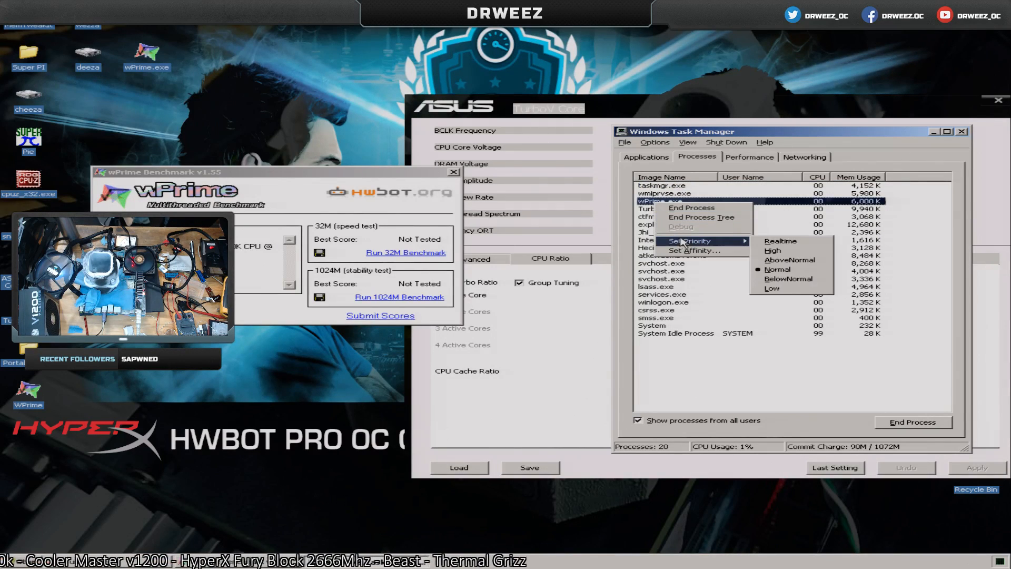
{"action": "left_click", "coordinate": [782, 251]}
{"action": "left_click", "coordinate": [475, 309]}
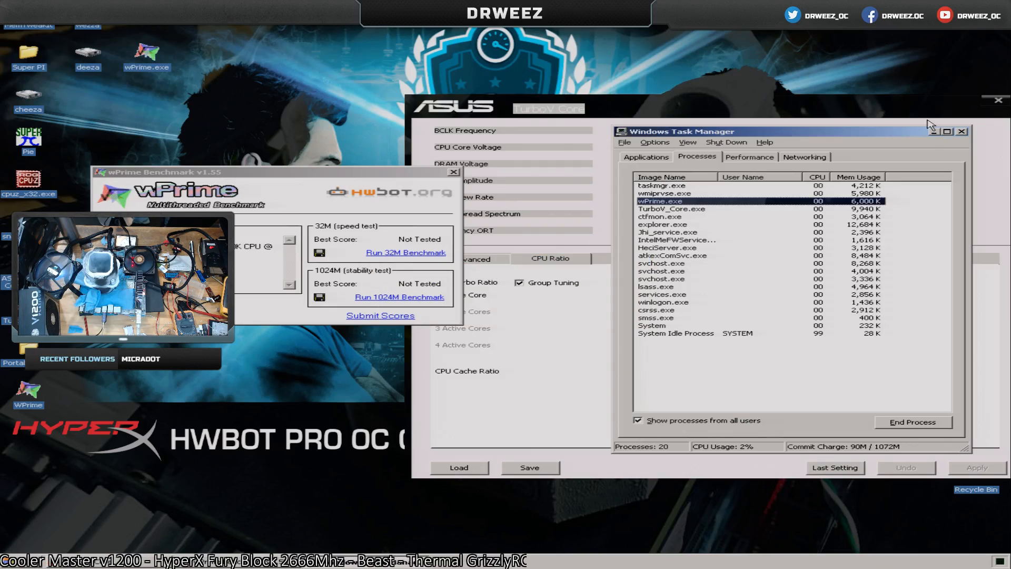
{"action": "left_click", "coordinate": [962, 132]}
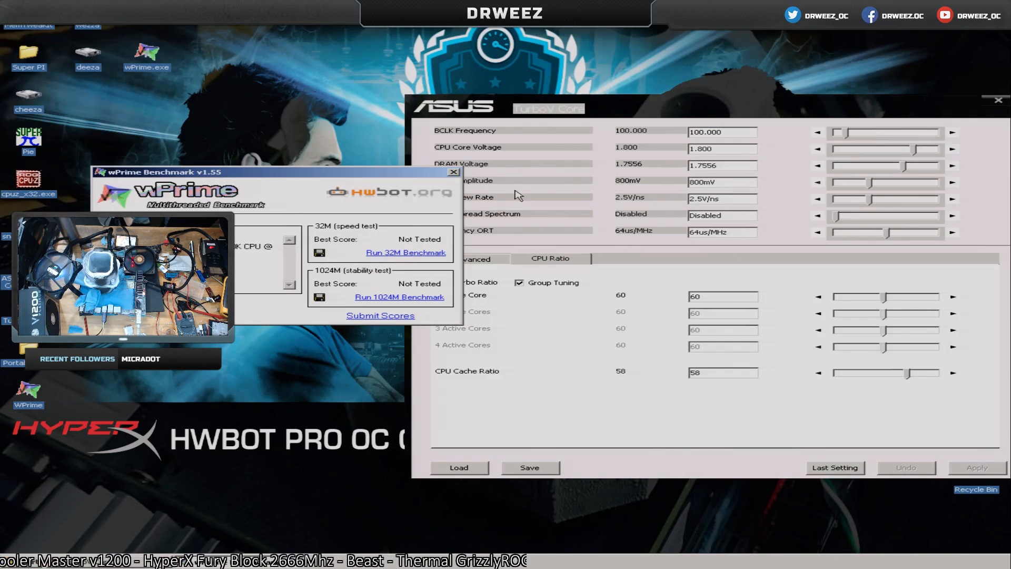
{"action": "left_click", "coordinate": [406, 253]}
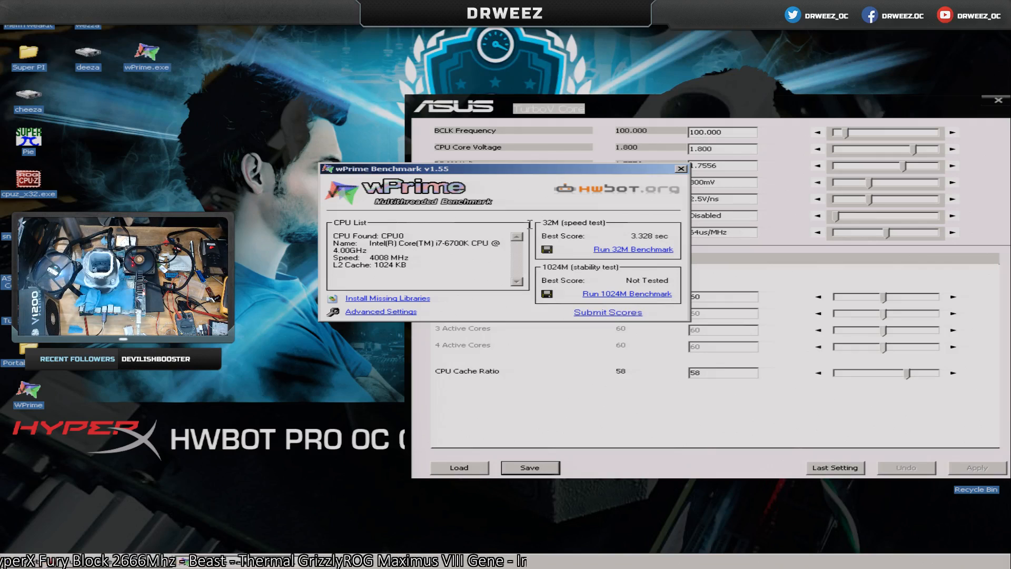
Apply a CPU turbo ratio of 61 to all cores in TurboV Core and rerun the wPrime 32M benchmark.
{"action": "left_click", "coordinate": [952, 296]}
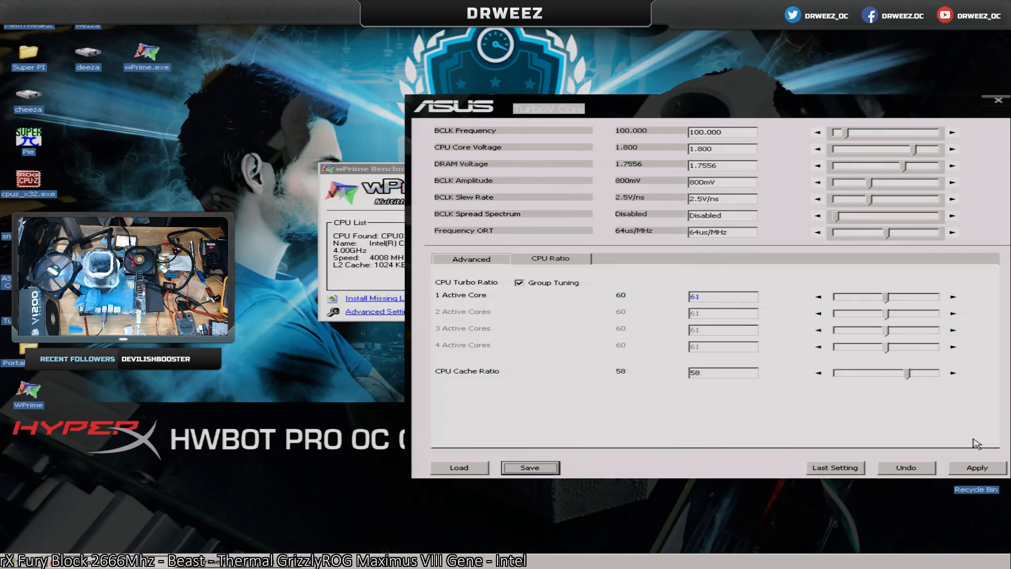
{"action": "left_click", "coordinate": [971, 469]}
{"action": "left_click", "coordinate": [347, 181]}
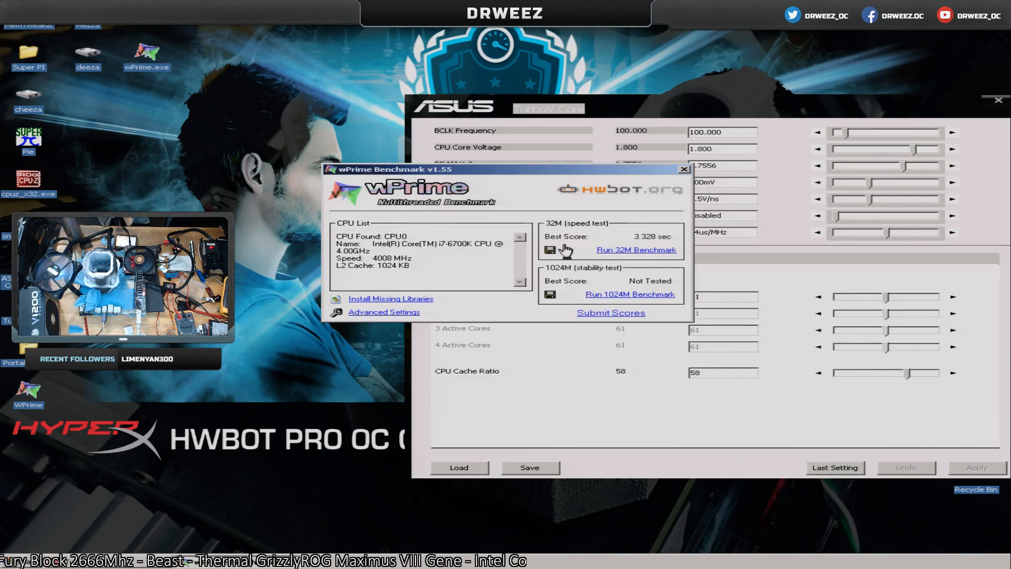
{"action": "left_click", "coordinate": [621, 252]}
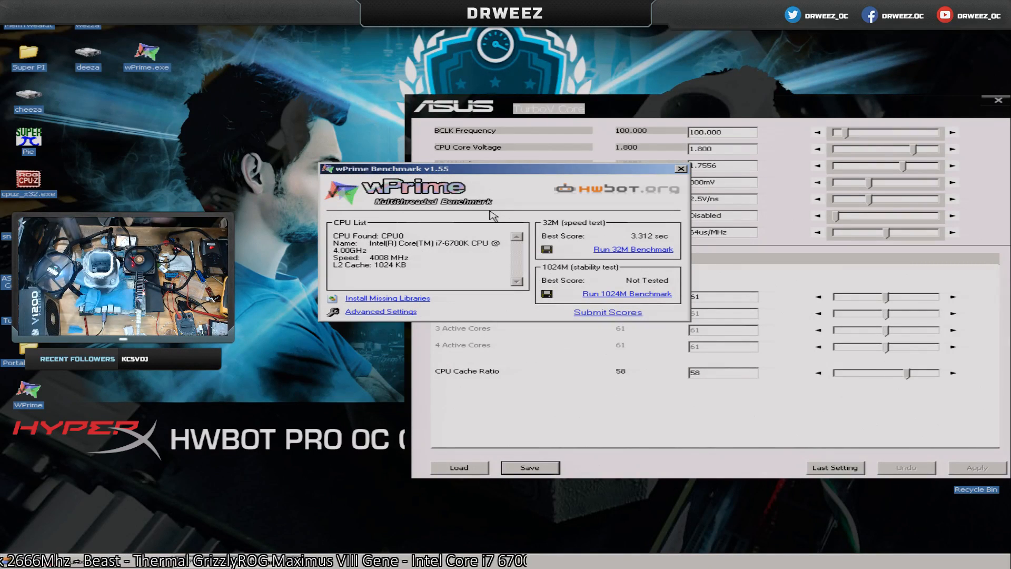
Raise the CPU turbo ratio to 62 on all cores, apply it and run the wPrime 32M benchmark again.
{"action": "left_click", "coordinate": [953, 297]}
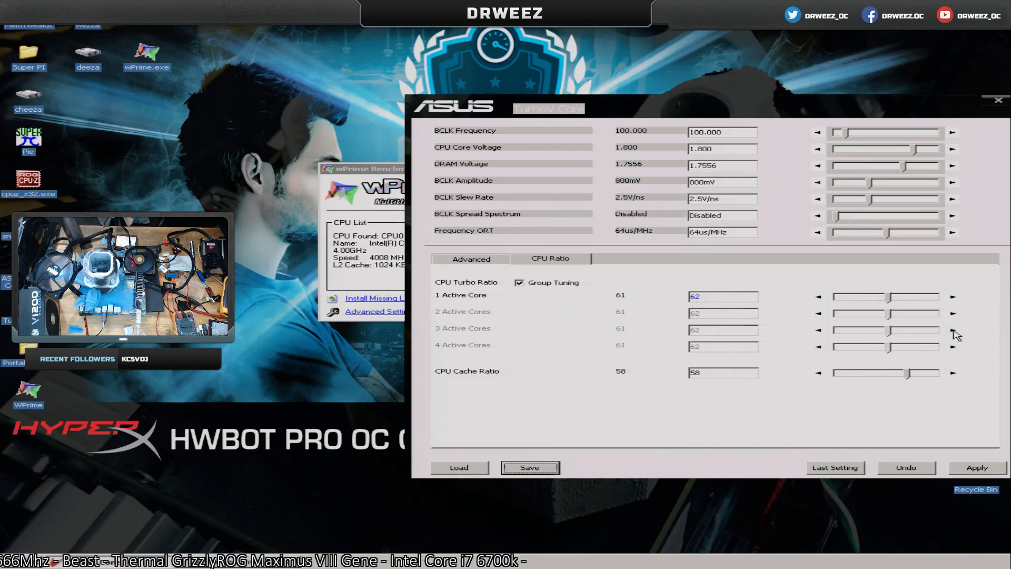
{"action": "left_click", "coordinate": [977, 468]}
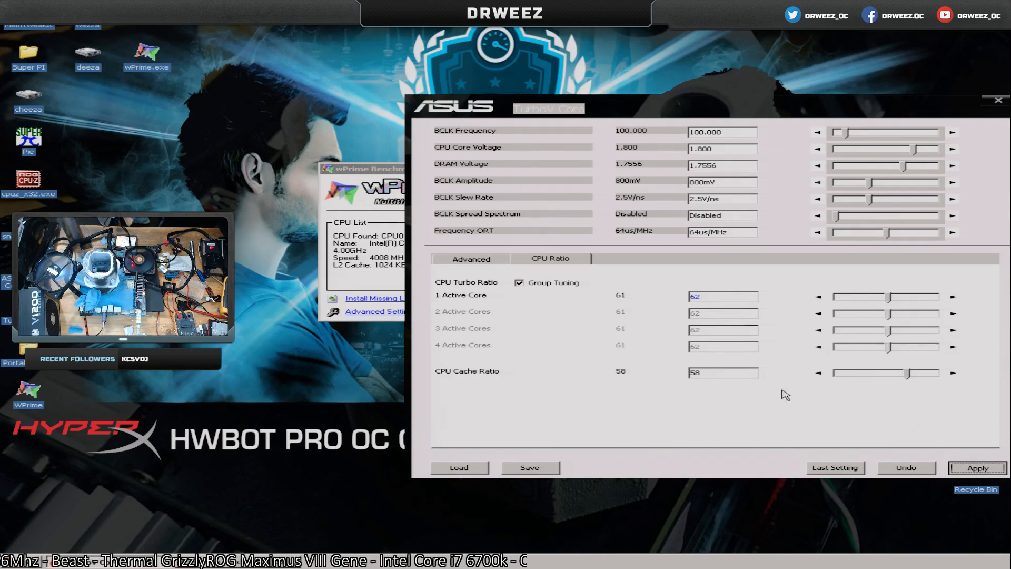
{"action": "left_click", "coordinate": [381, 176]}
{"action": "left_click", "coordinate": [635, 249]}
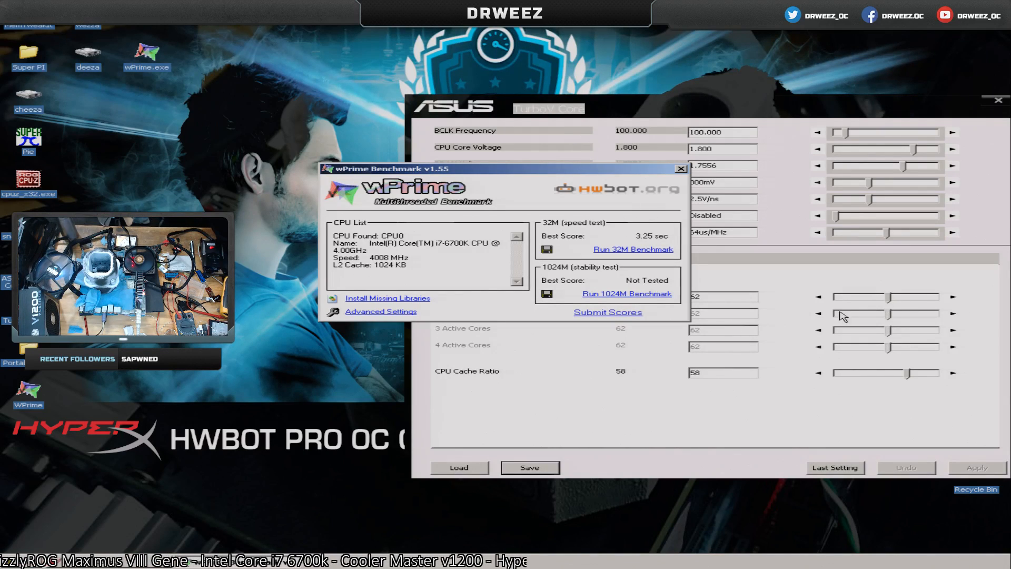
Apply a CPU turbo ratio of 63 to all cores and run another wPrime 32M benchmark.
{"action": "left_click", "coordinate": [950, 297]}
{"action": "left_click", "coordinate": [961, 469]}
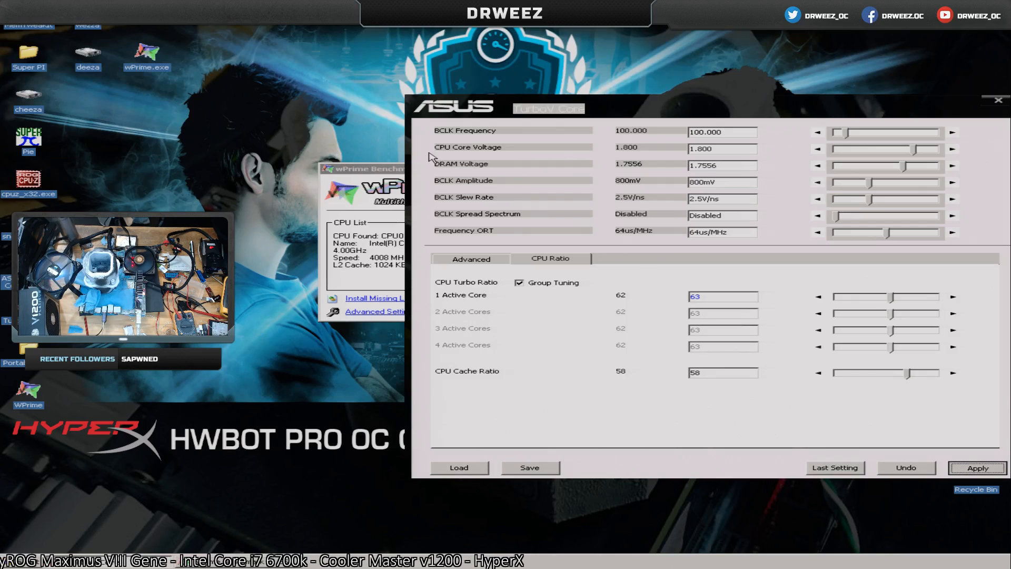
{"action": "left_click", "coordinate": [390, 170]}
{"action": "left_click", "coordinate": [630, 254]}
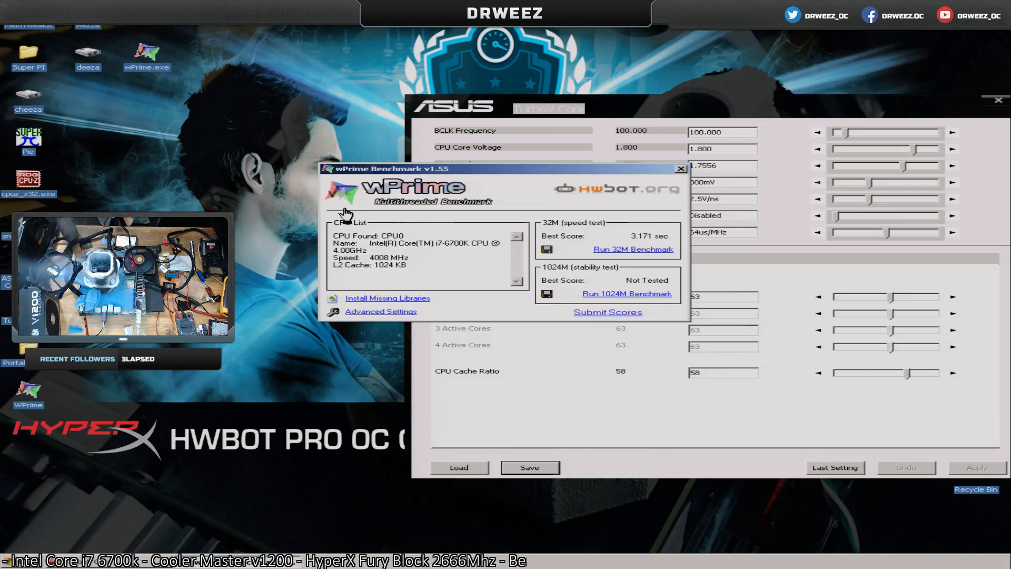
Set the CPU turbo ratio to 64 on all cores, apply it and start the wPrime 32M benchmark.
{"action": "left_click", "coordinate": [953, 296]}
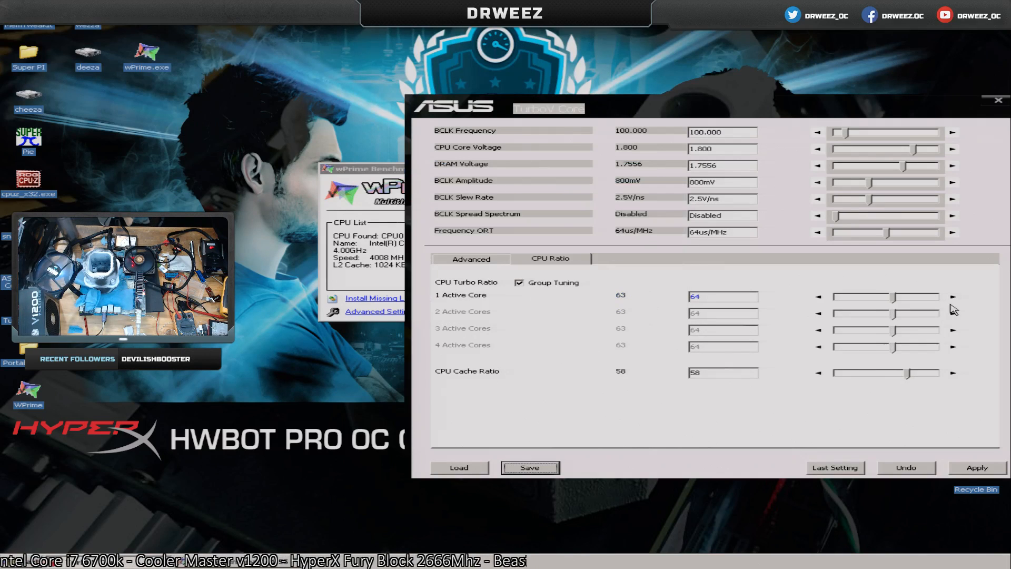
{"action": "left_click", "coordinate": [976, 468]}
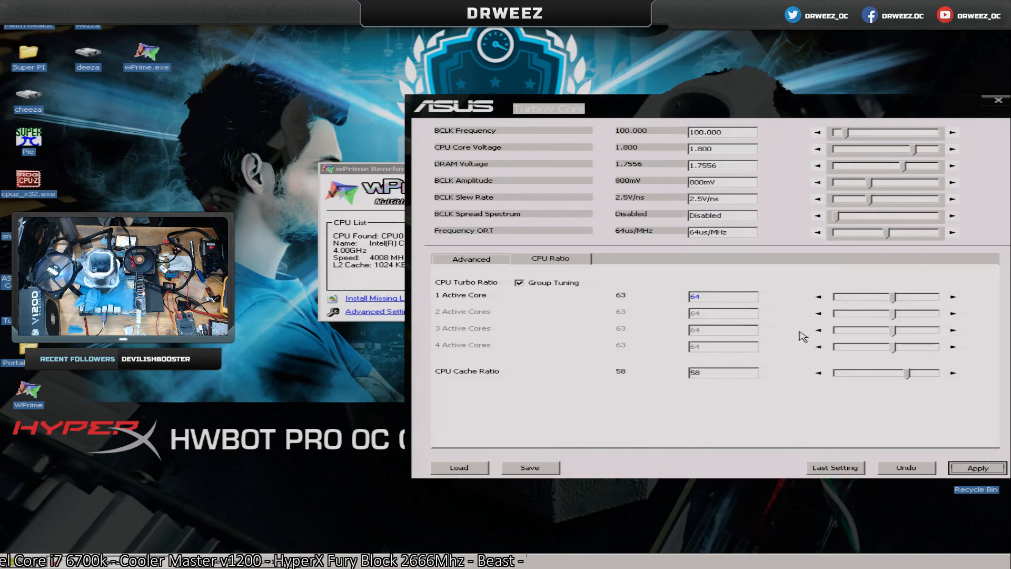
{"action": "left_click", "coordinate": [364, 174]}
{"action": "left_click", "coordinate": [646, 250]}
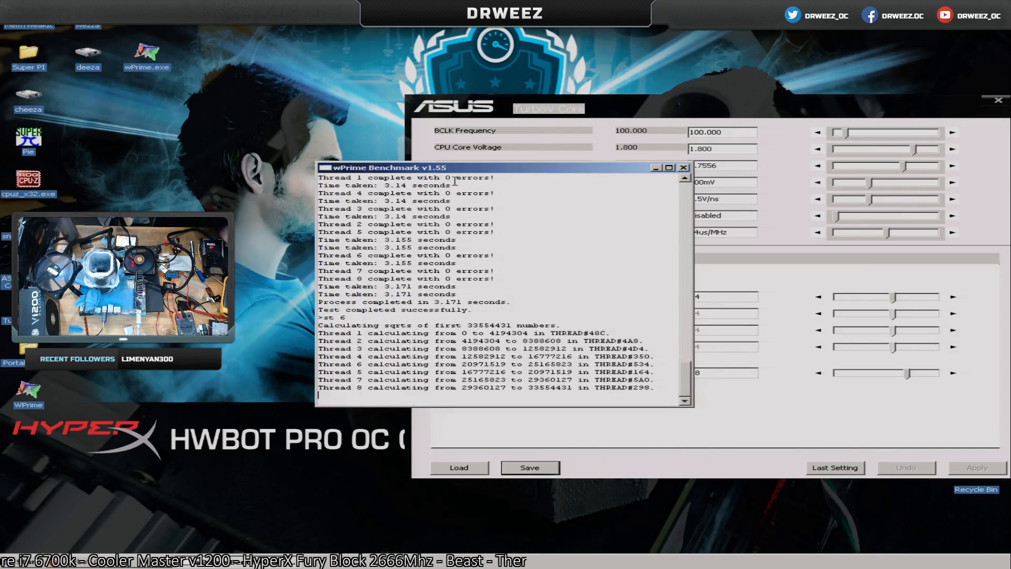
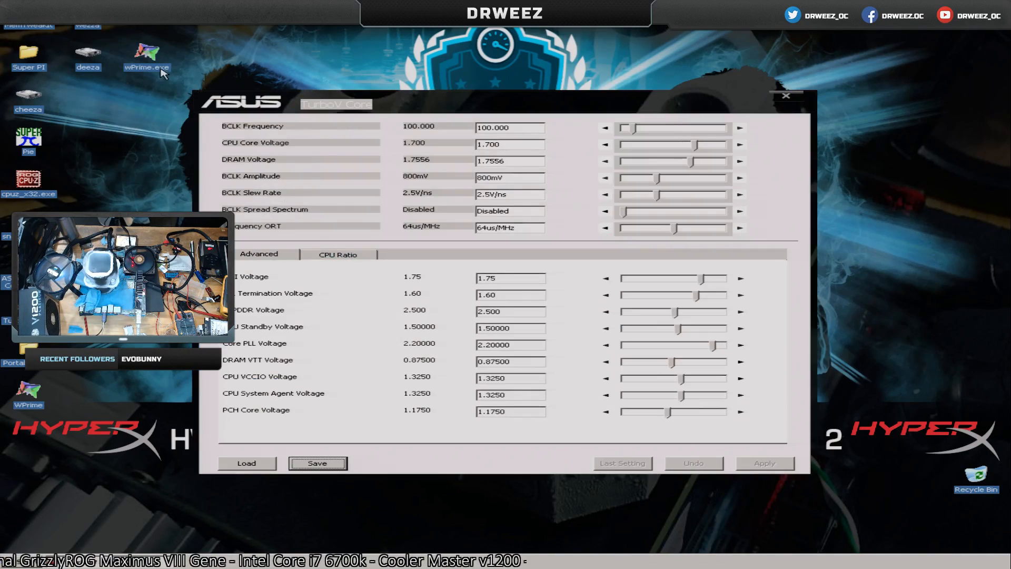
Launch wPrime and save a thread count of 8 in its advanced settings.
{"action": "double_click", "coordinate": [153, 63]}
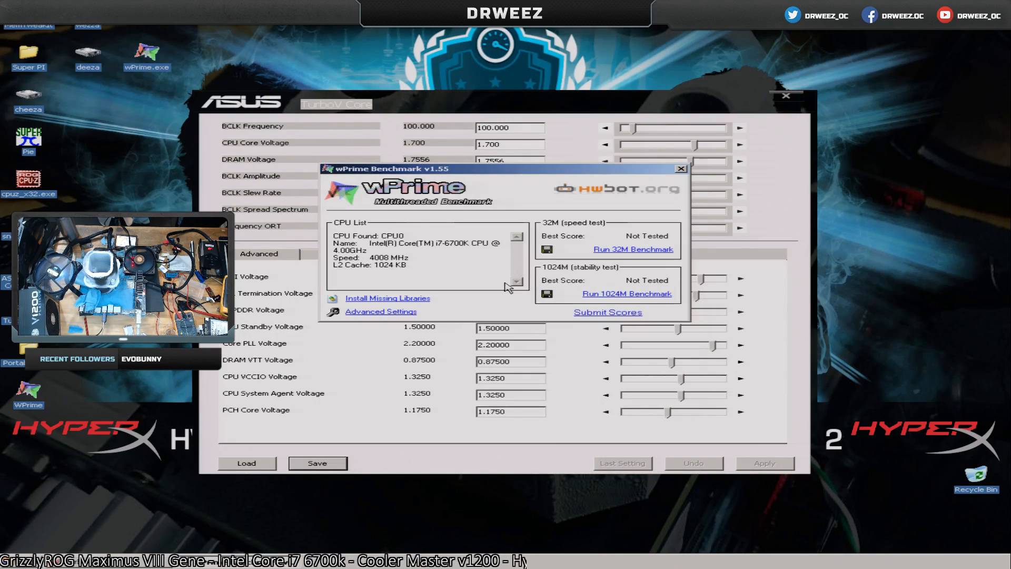
{"action": "left_click", "coordinate": [407, 312]}
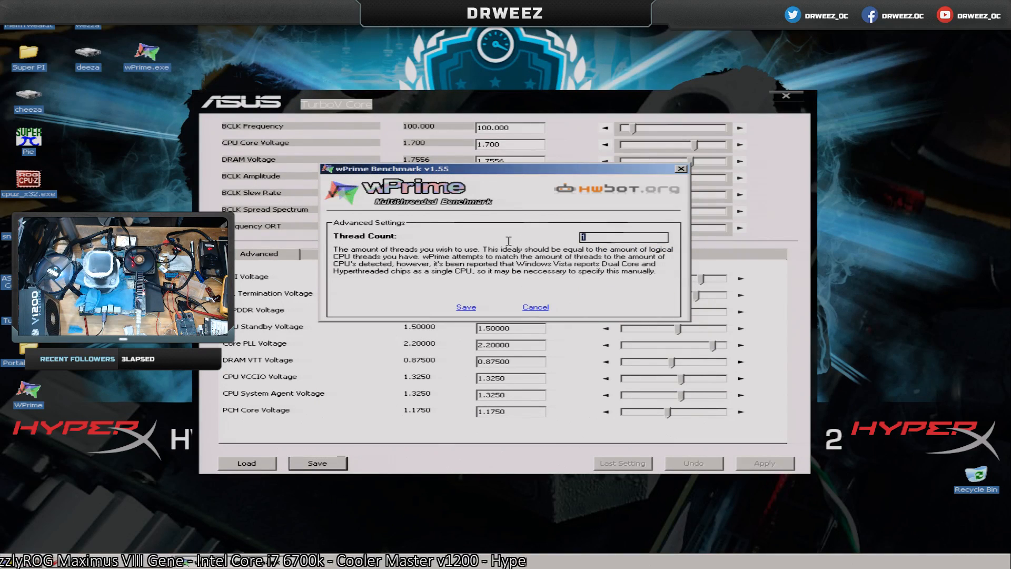
{"action": "left_click", "coordinate": [467, 308]}
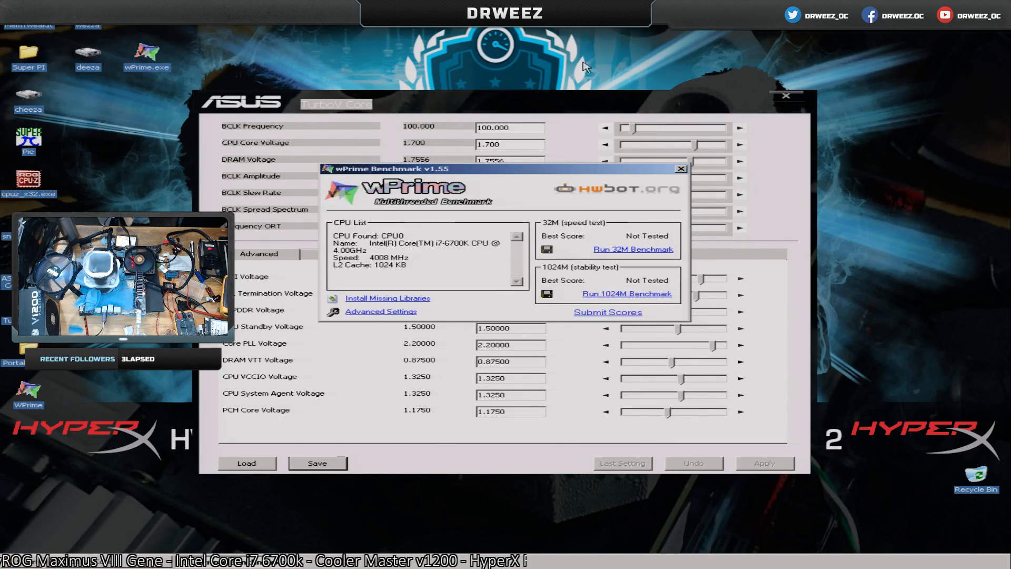
Change the priority class of the wPrime.exe process in Task Manager, accept the warning and close Task Manager.
{"action": "right_click", "coordinate": [543, 563]}
{"action": "left_click", "coordinate": [589, 529]}
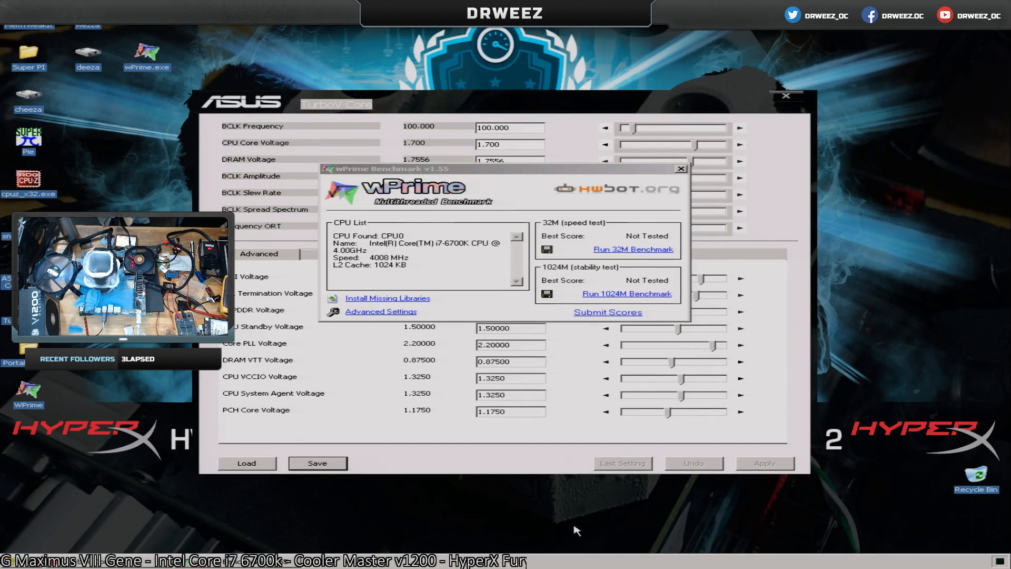
{"action": "left_click", "coordinate": [661, 201]}
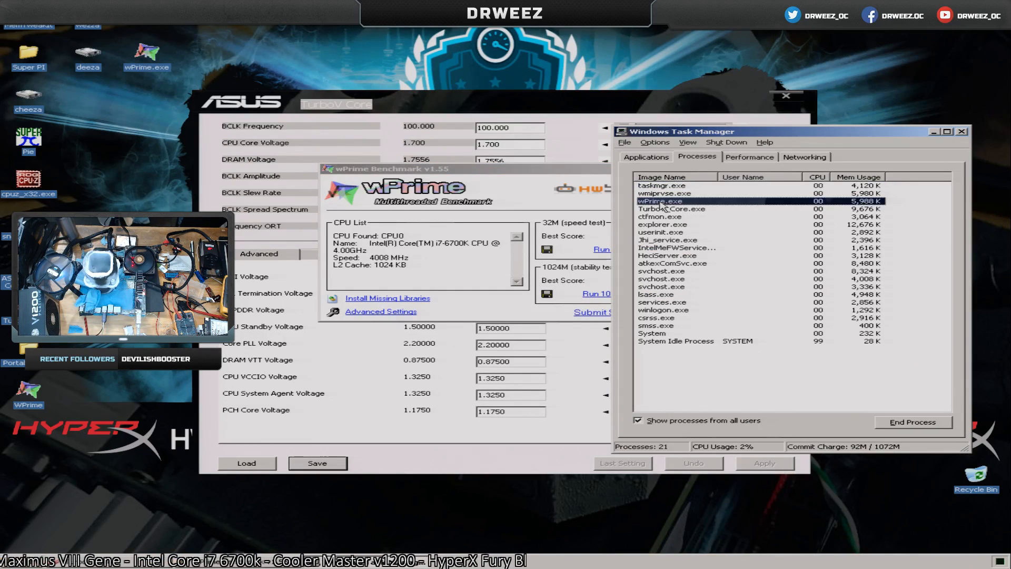
{"action": "right_click", "coordinate": [661, 201]}
{"action": "mouse_move", "coordinate": [700, 241]}
{"action": "left_click", "coordinate": [782, 250]}
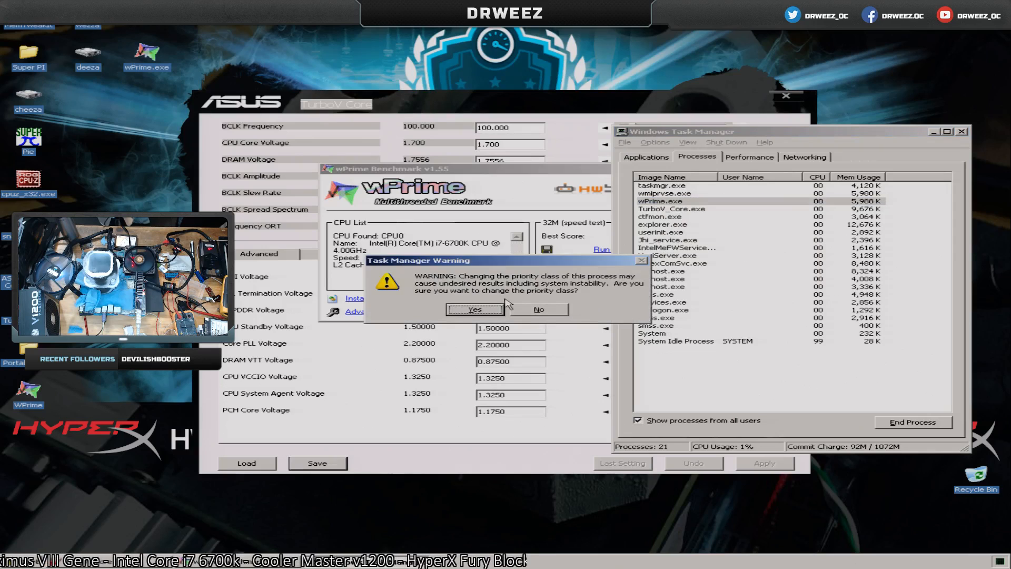
{"action": "left_click", "coordinate": [477, 308]}
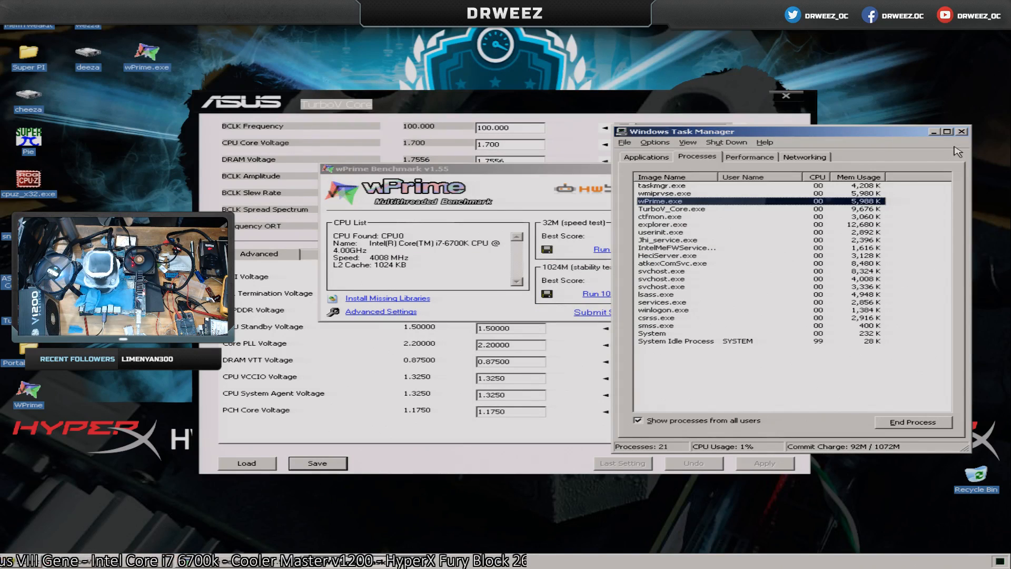
{"action": "left_click", "coordinate": [961, 132]}
Switch to TurboV Core, set the CPU Core Voltage to 1.9 and apply it.
{"action": "left_click", "coordinate": [676, 111]}
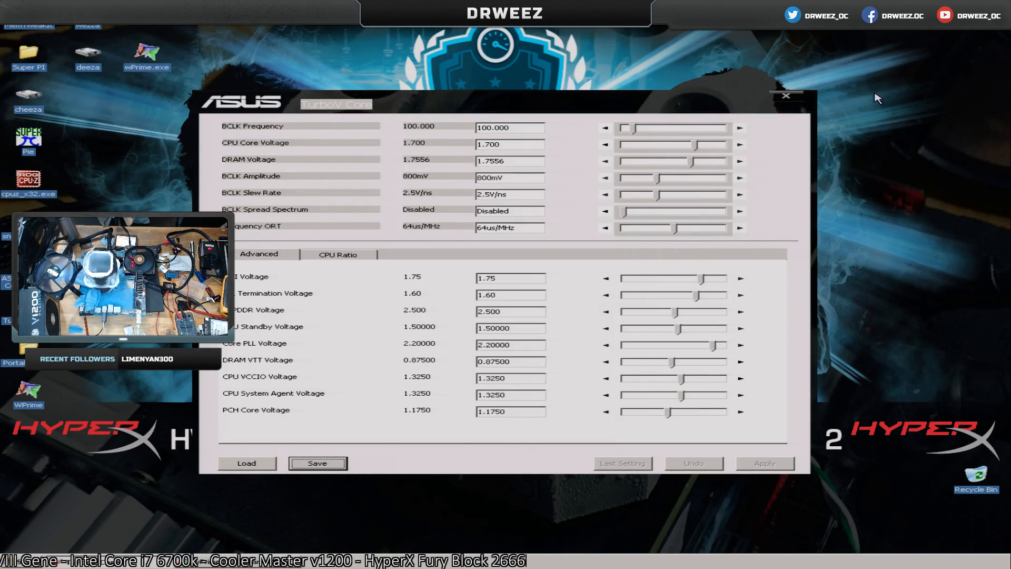
{"action": "left_click_drag", "start_coordinate": [640, 94], "coordinate": [917, 105]}
{"action": "left_click", "coordinate": [767, 156]}
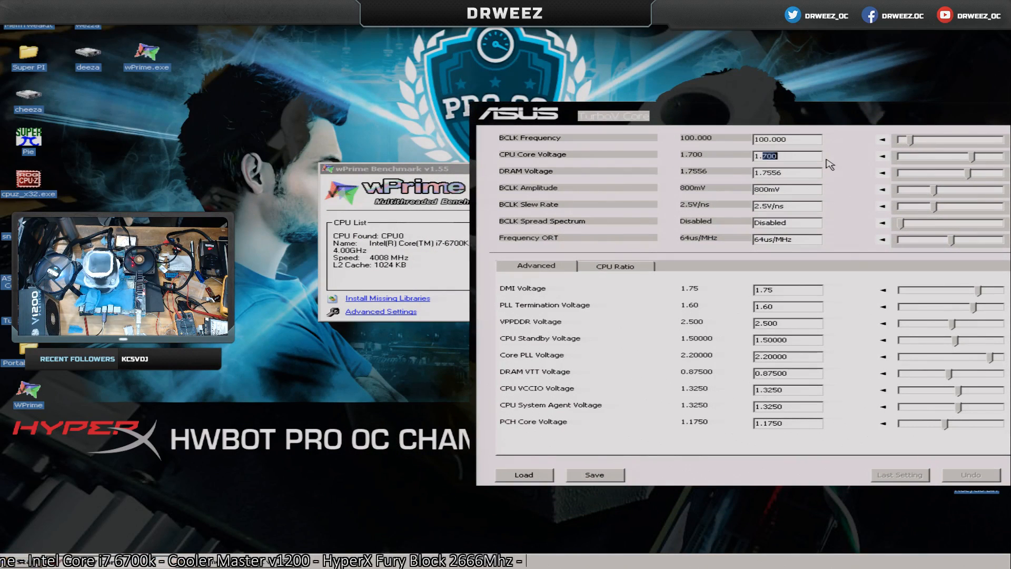
{"action": "type", "text": "9"}
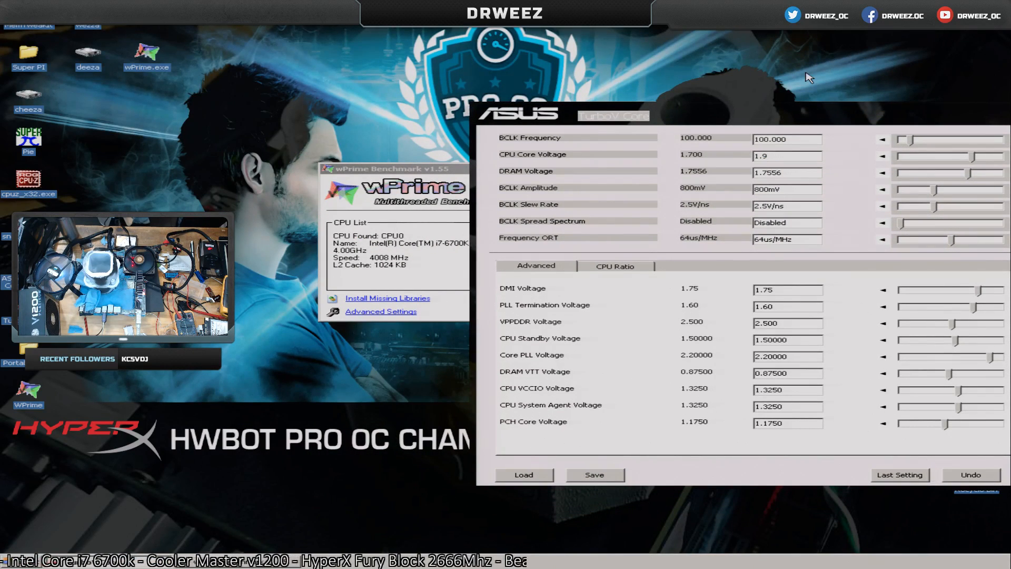
{"action": "left_click_drag", "start_coordinate": [817, 116], "coordinate": [684, 116]}
{"action": "left_click", "coordinate": [919, 475]}
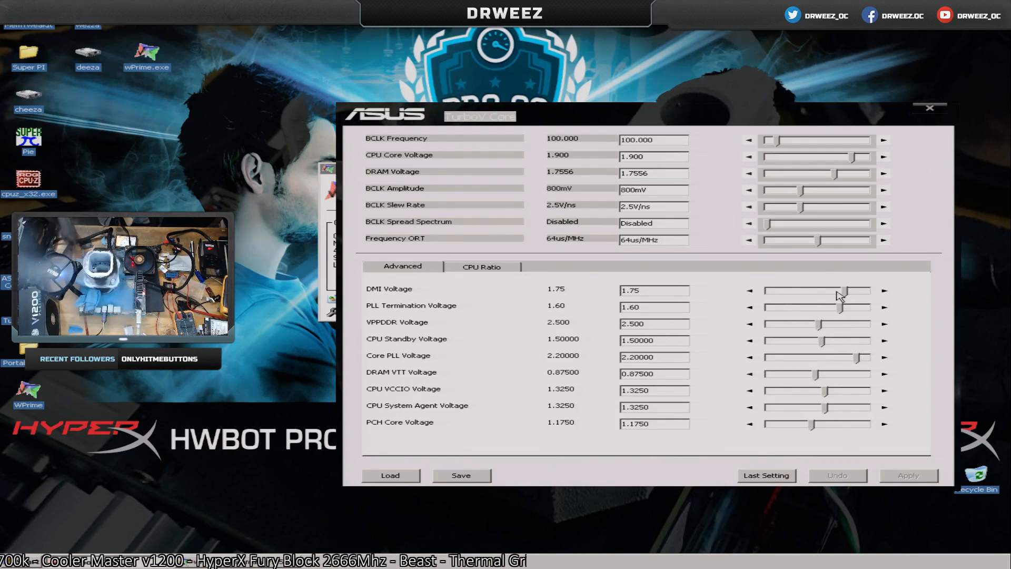
Apply a CPU turbo ratio of 61 to all cores and run the wPrime 32M benchmark.
{"action": "left_click", "coordinate": [480, 267]}
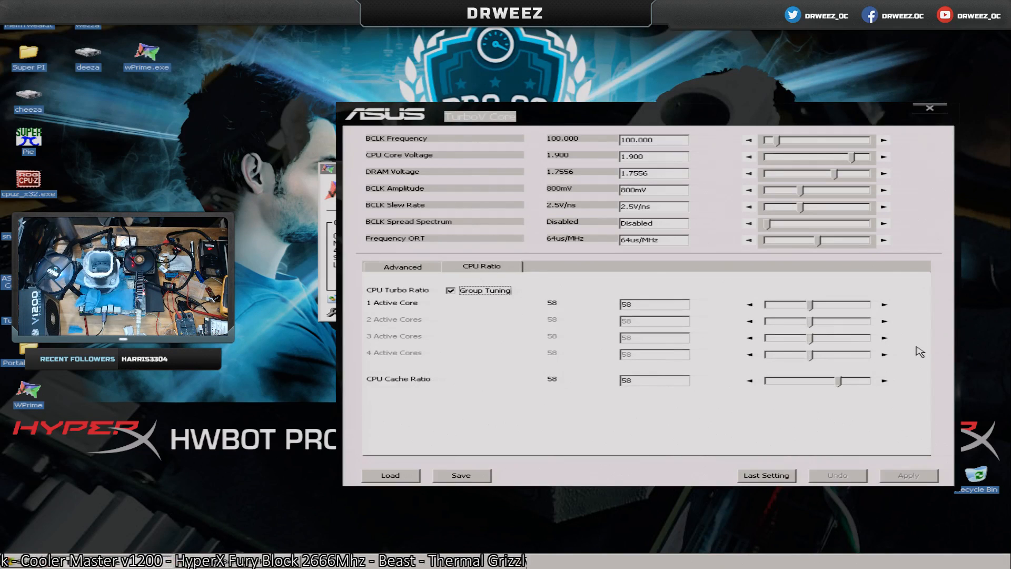
{"action": "left_click", "coordinate": [884, 304]}
{"action": "left_click", "coordinate": [884, 305]}
{"action": "left_click", "coordinate": [884, 305]}
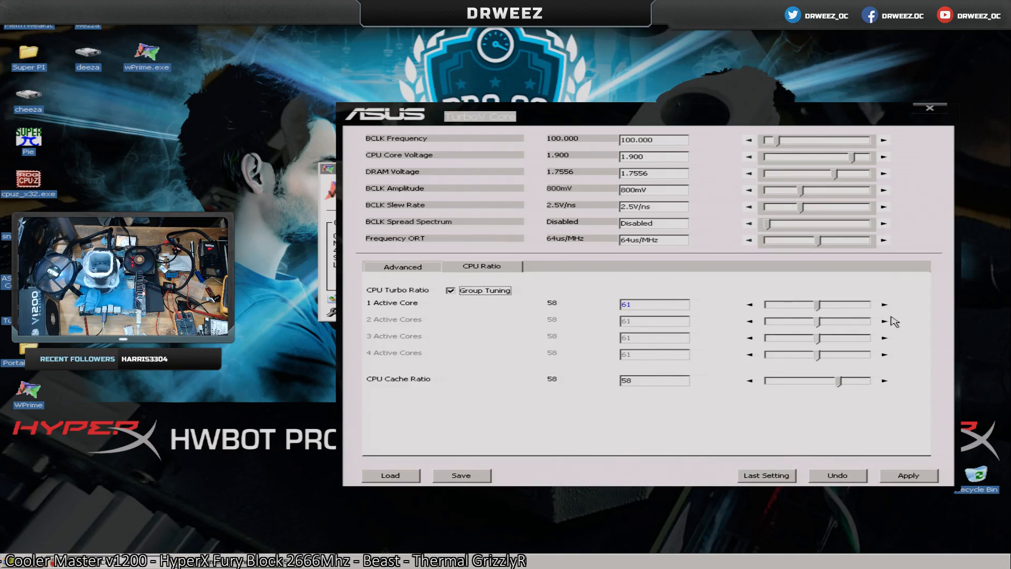
{"action": "left_click", "coordinate": [907, 475]}
{"action": "key", "text": "alt+Tab"}
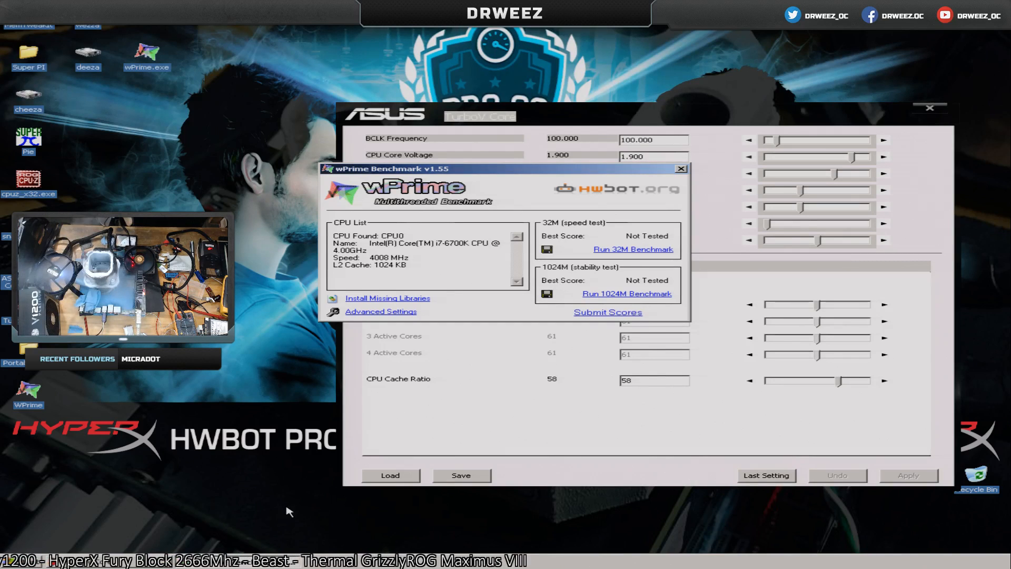
{"action": "left_click", "coordinate": [632, 250]}
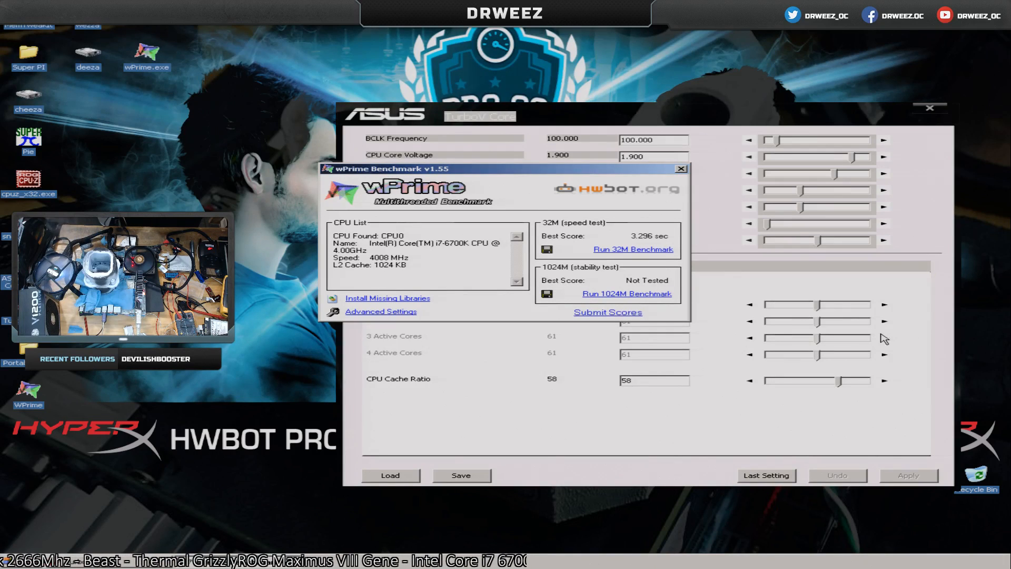
Raise the CPU turbo ratio to 62 on all cores, apply it and rerun the wPrime 32M benchmark.
{"action": "left_click", "coordinate": [884, 304]}
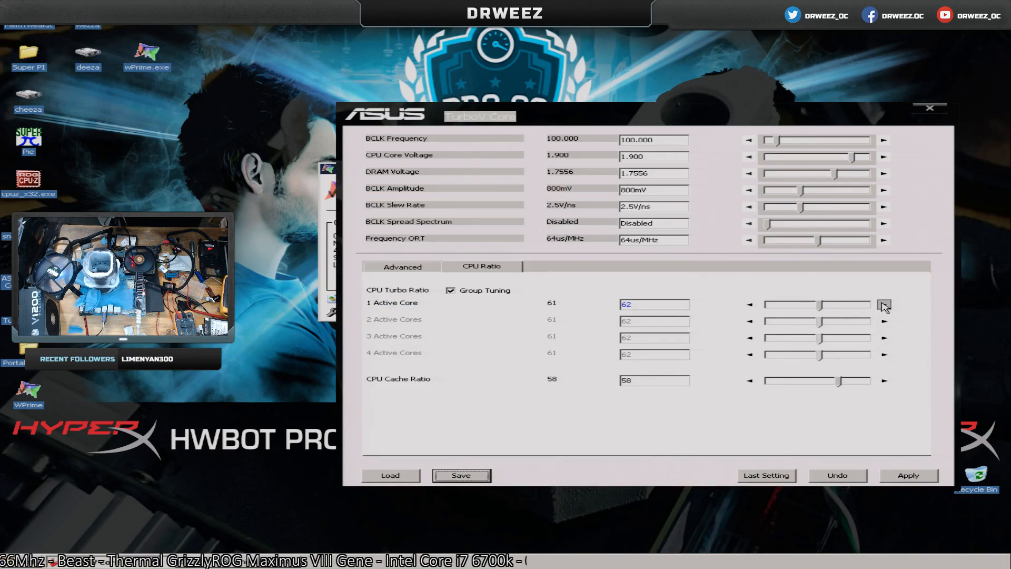
{"action": "left_click", "coordinate": [910, 476]}
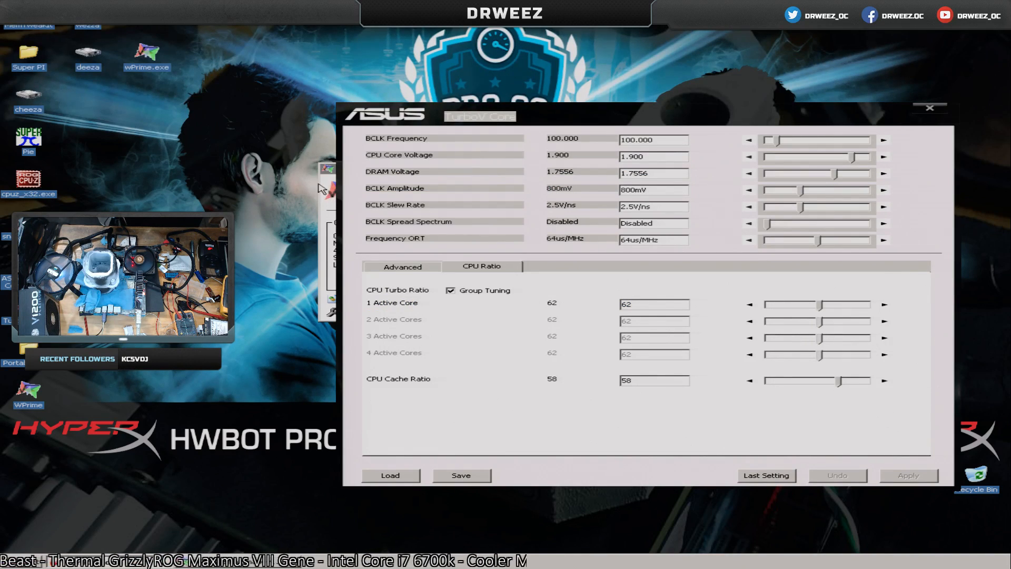
{"action": "left_click", "coordinate": [322, 189]}
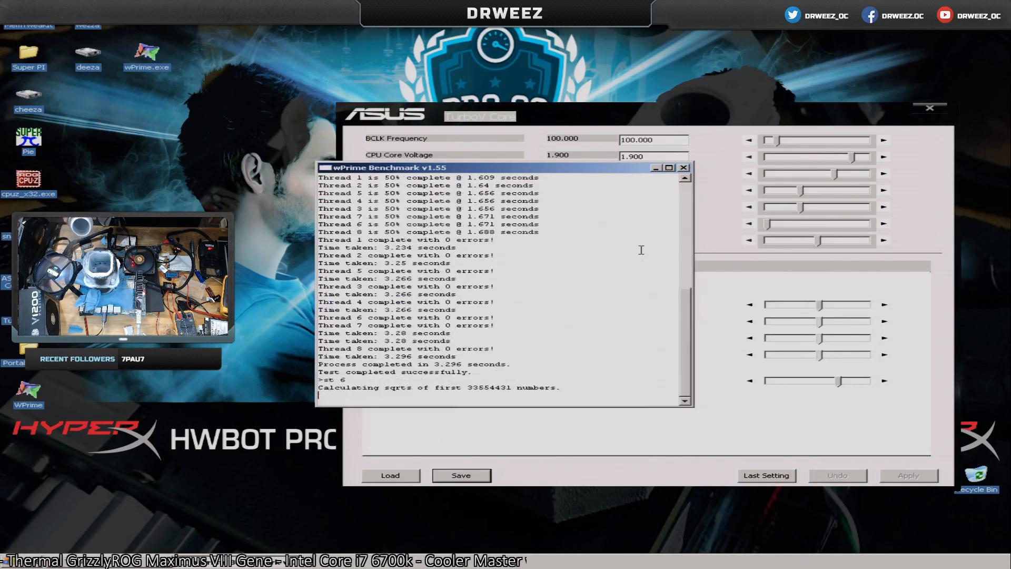
{"action": "left_click", "coordinate": [643, 250]}
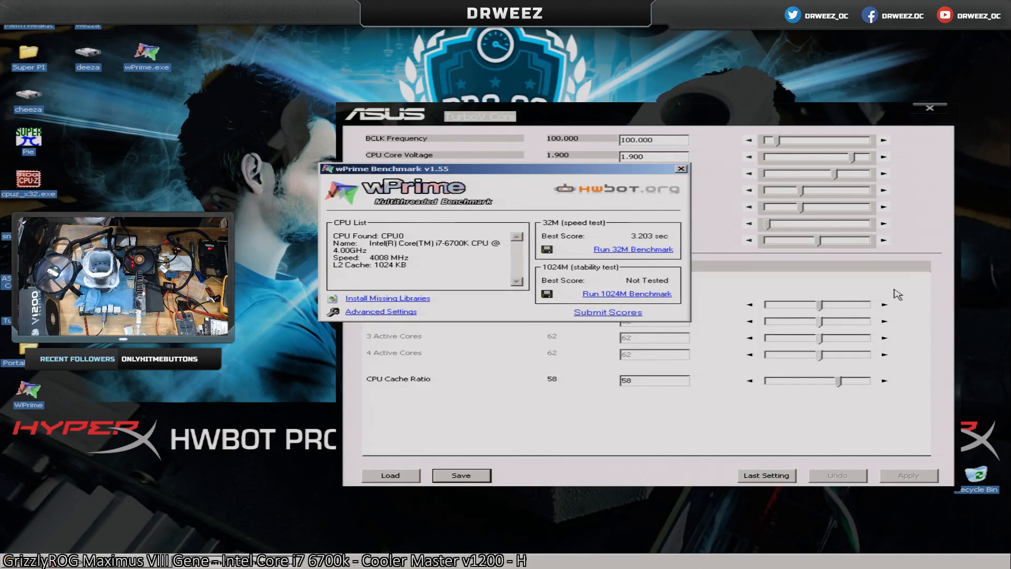
Apply a CPU turbo ratio of 63 to all cores and run the wPrime 32M benchmark several times.
{"action": "left_click", "coordinate": [884, 305]}
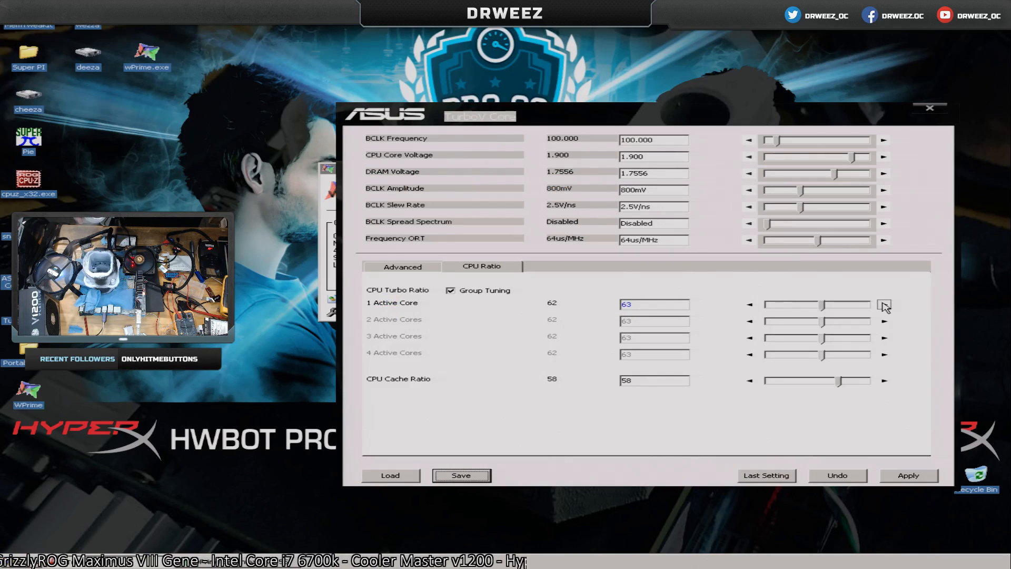
{"action": "left_click", "coordinate": [908, 475]}
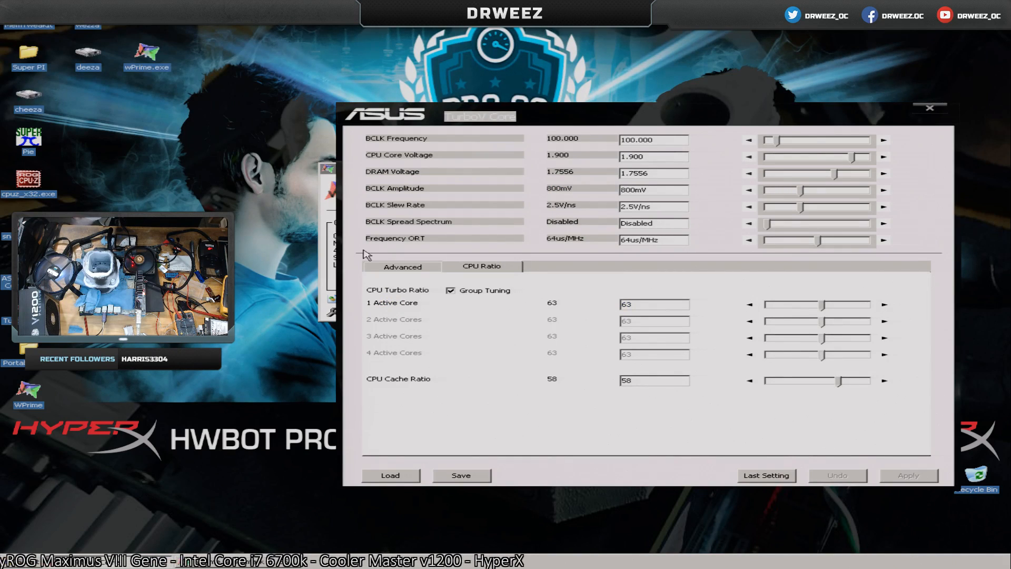
{"action": "left_click", "coordinate": [329, 269]}
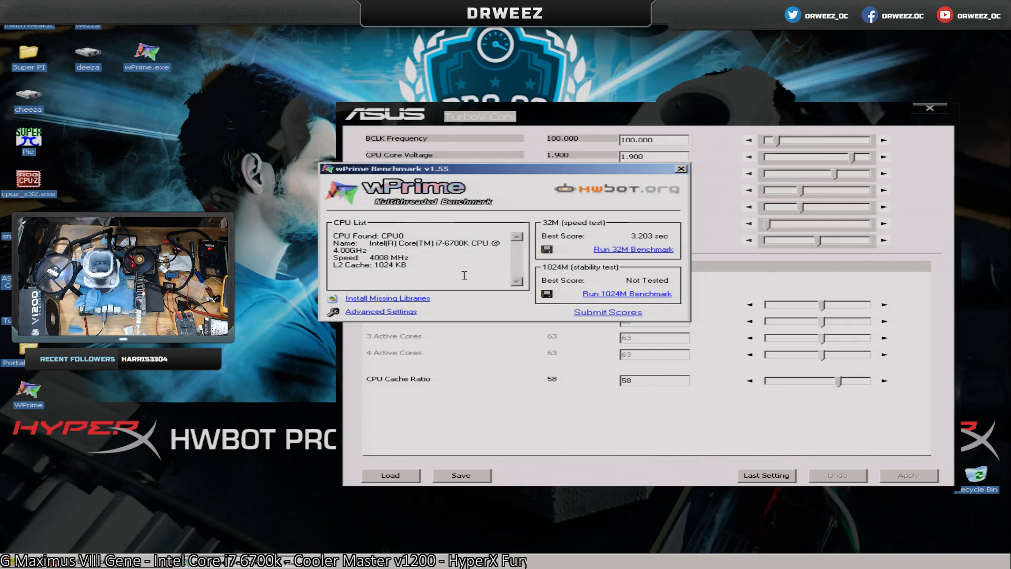
{"action": "left_click", "coordinate": [630, 254]}
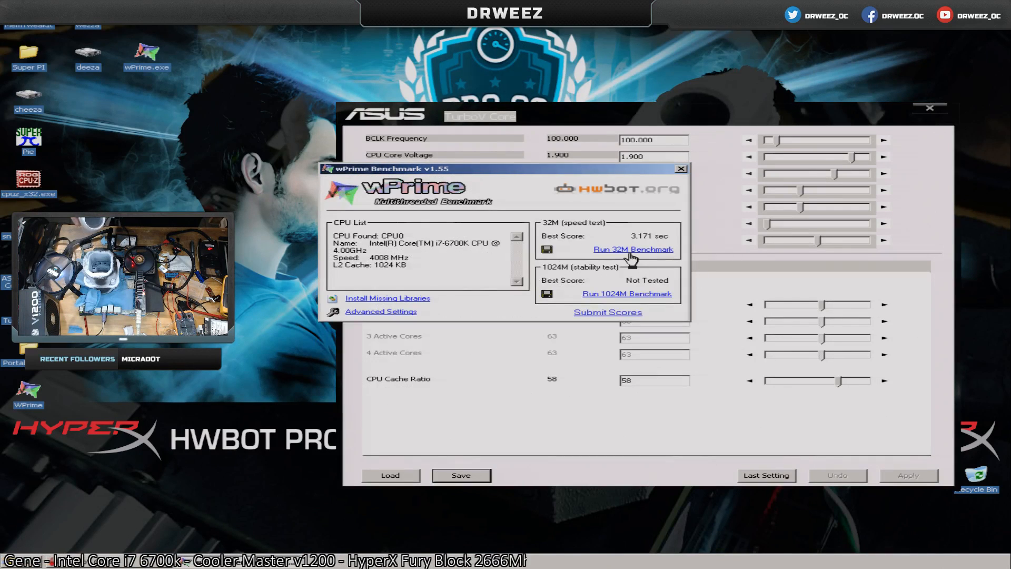
{"action": "left_click", "coordinate": [630, 253]}
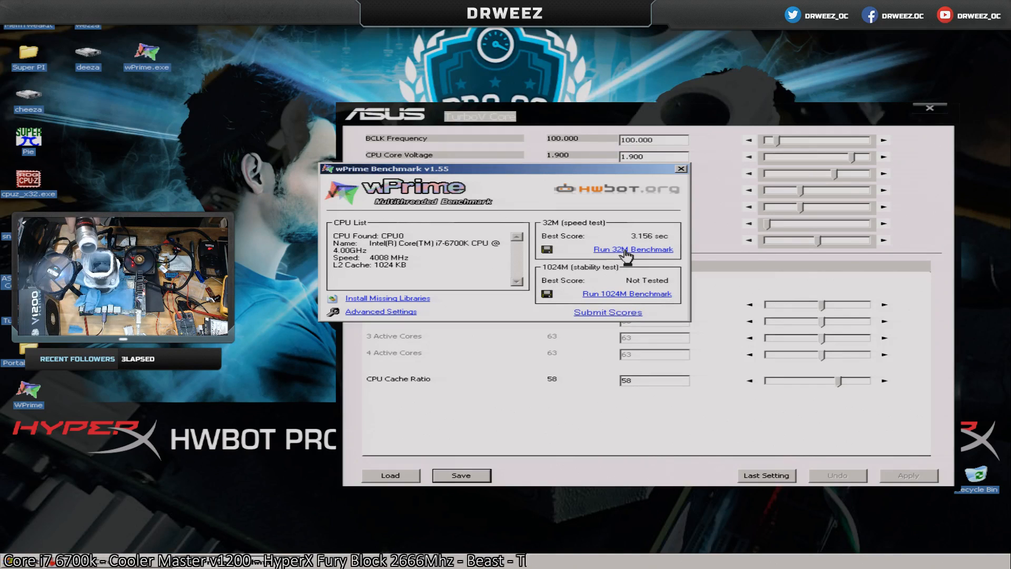
{"action": "left_click", "coordinate": [625, 250]}
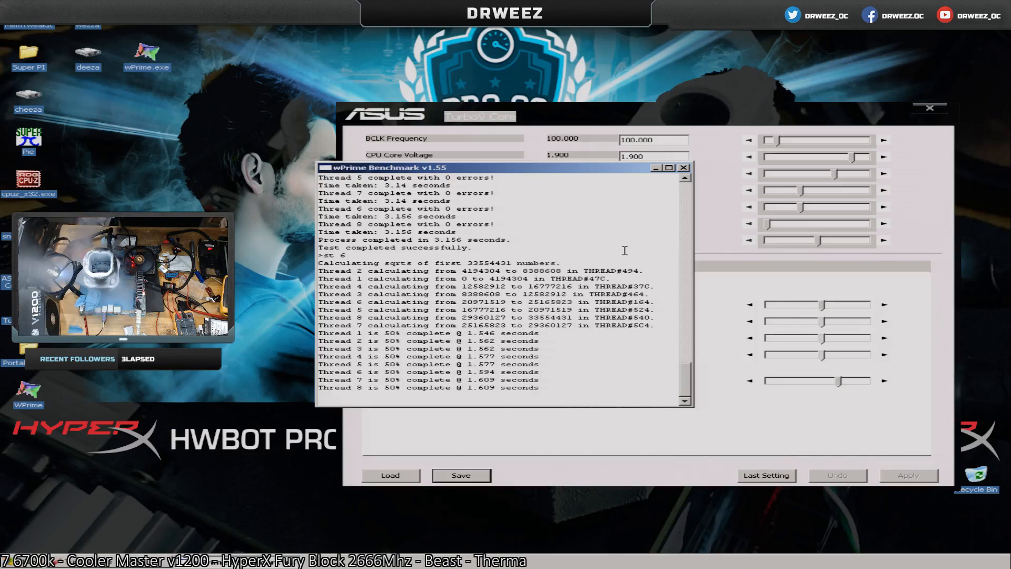
{"action": "left_click", "coordinate": [625, 252]}
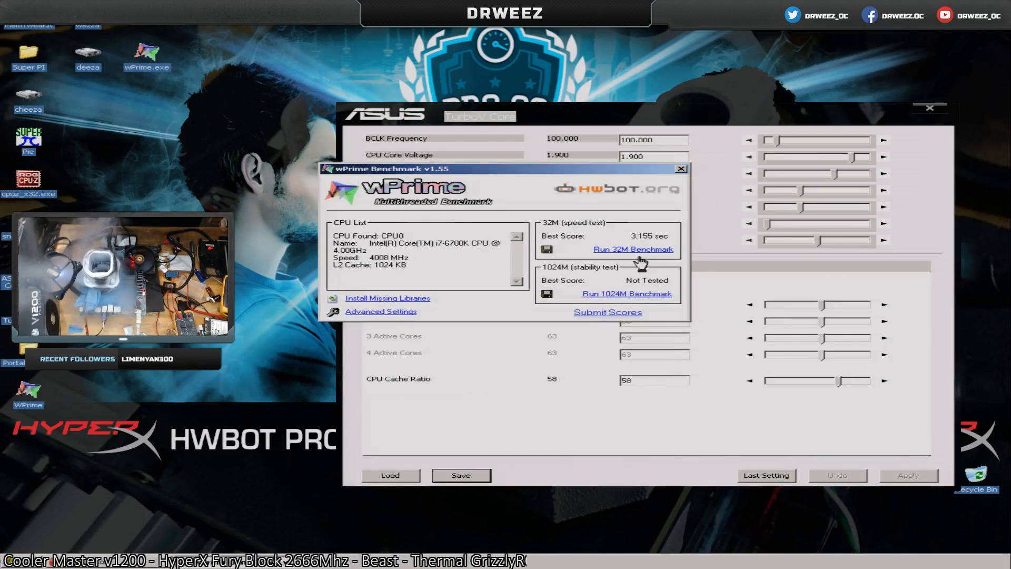
Raise the CPU turbo ratio to 64 on all cores, apply it and run the wPrime 32M benchmark repeatedly.
{"action": "left_click", "coordinate": [884, 304]}
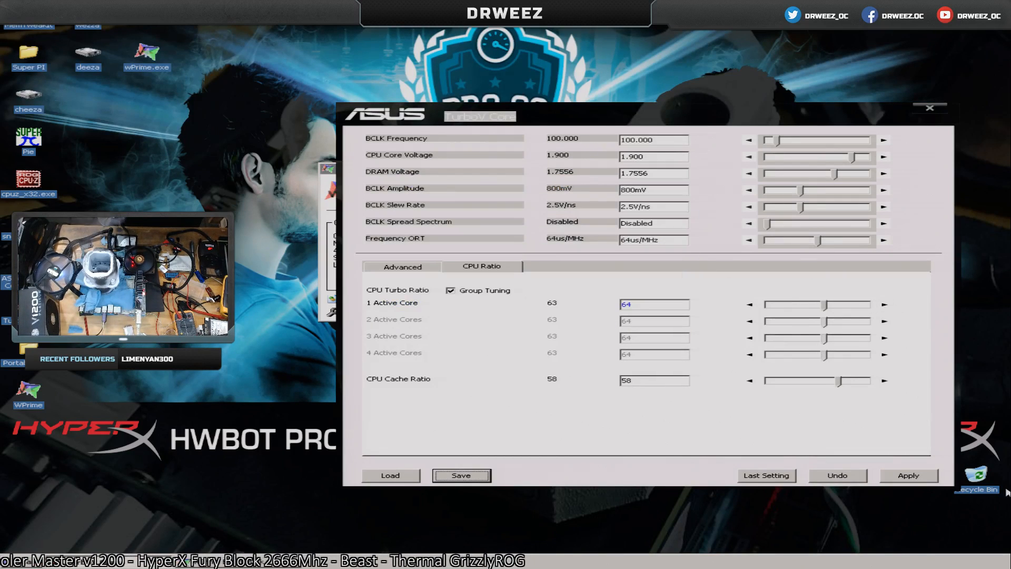
{"action": "left_click", "coordinate": [894, 476]}
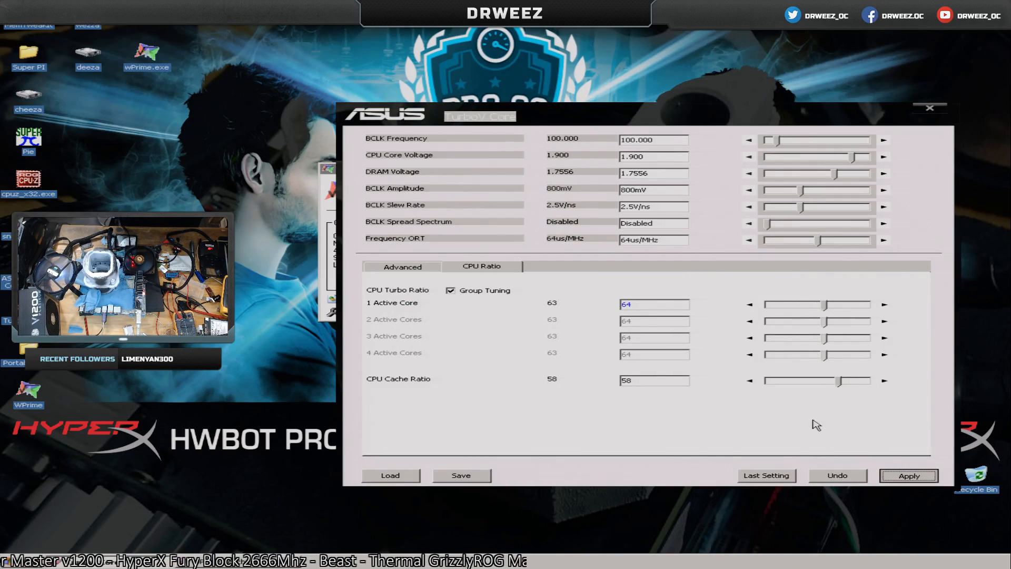
{"action": "left_click", "coordinate": [333, 284]}
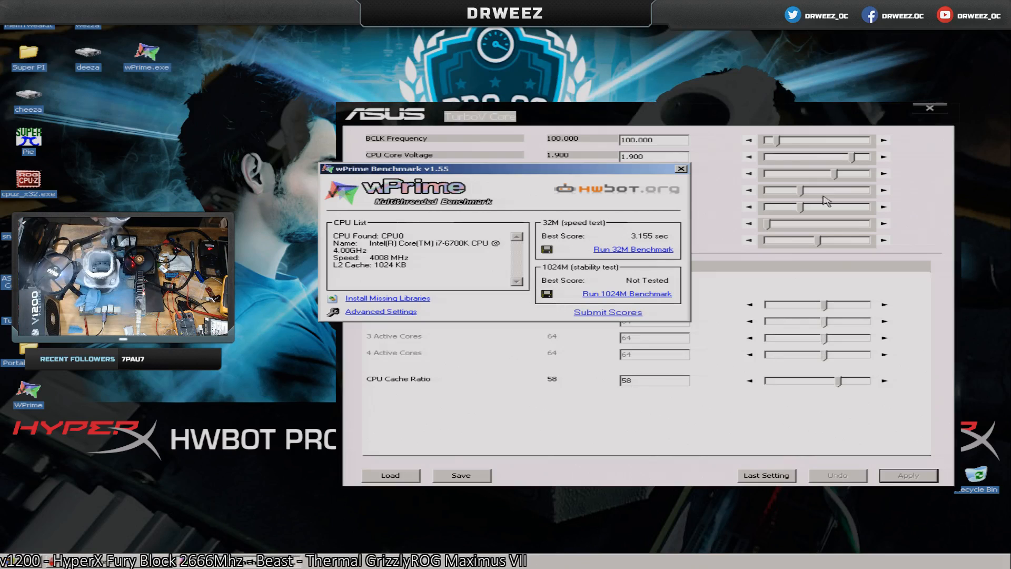
{"action": "left_click", "coordinate": [651, 252]}
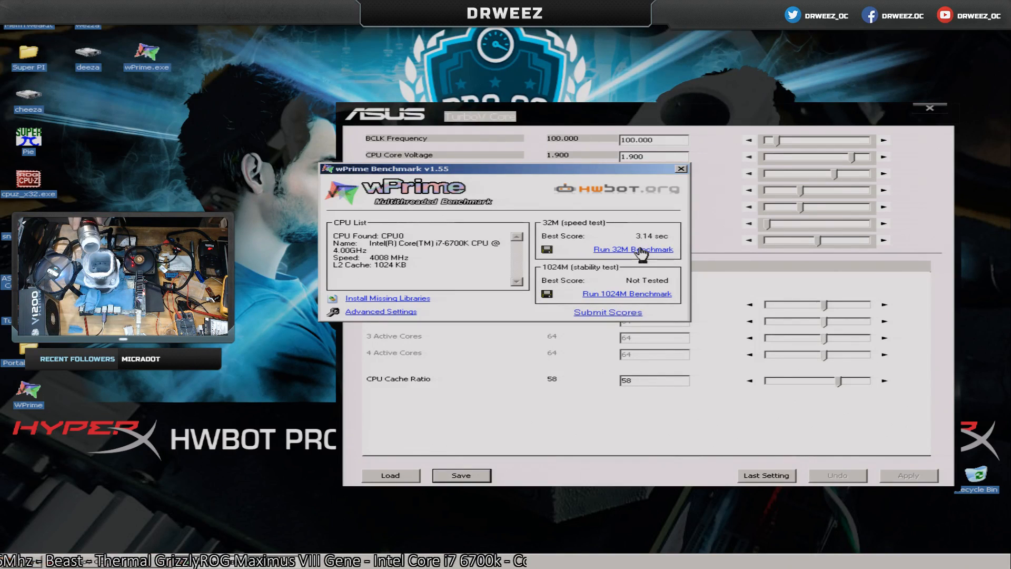
{"action": "left_click", "coordinate": [640, 249]}
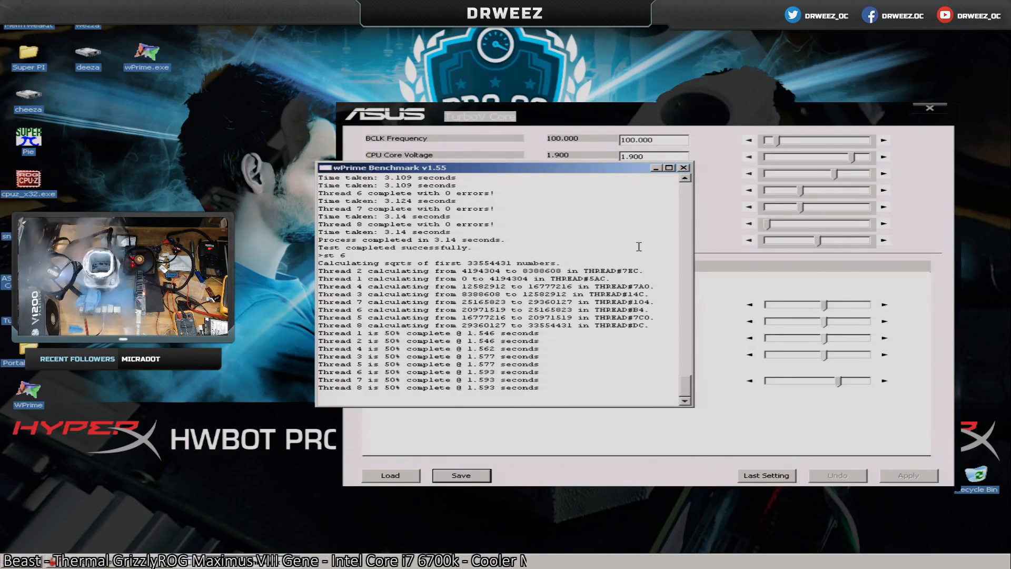
{"action": "left_click", "coordinate": [638, 247]}
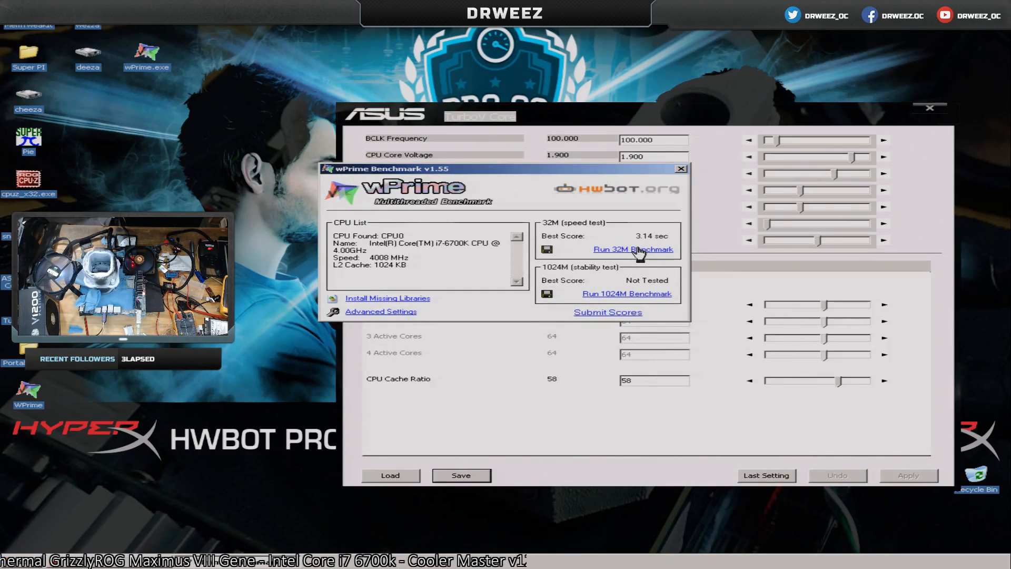
Set the BCLK Frequency to 100.100 in TurboV Core and apply it.
{"action": "left_click", "coordinate": [635, 140]}
{"action": "double_click", "coordinate": [645, 140]}
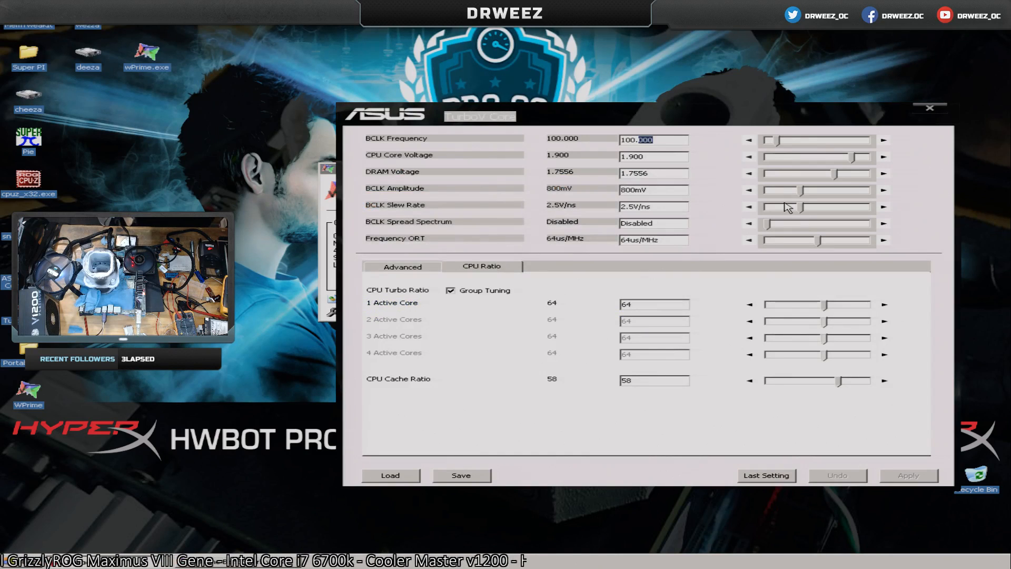
{"action": "type", "text": "100"}
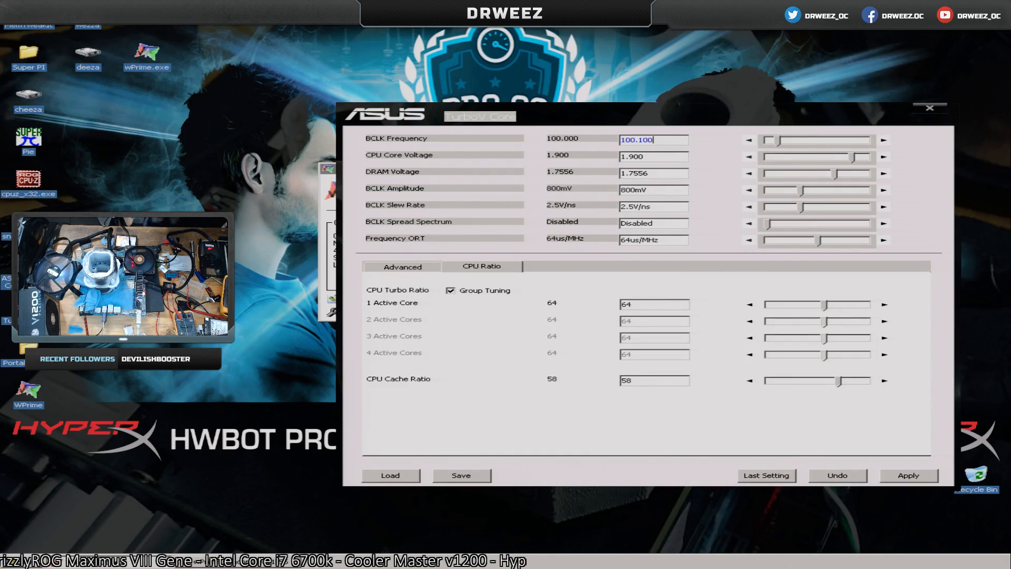
{"action": "left_click", "coordinate": [901, 476]}
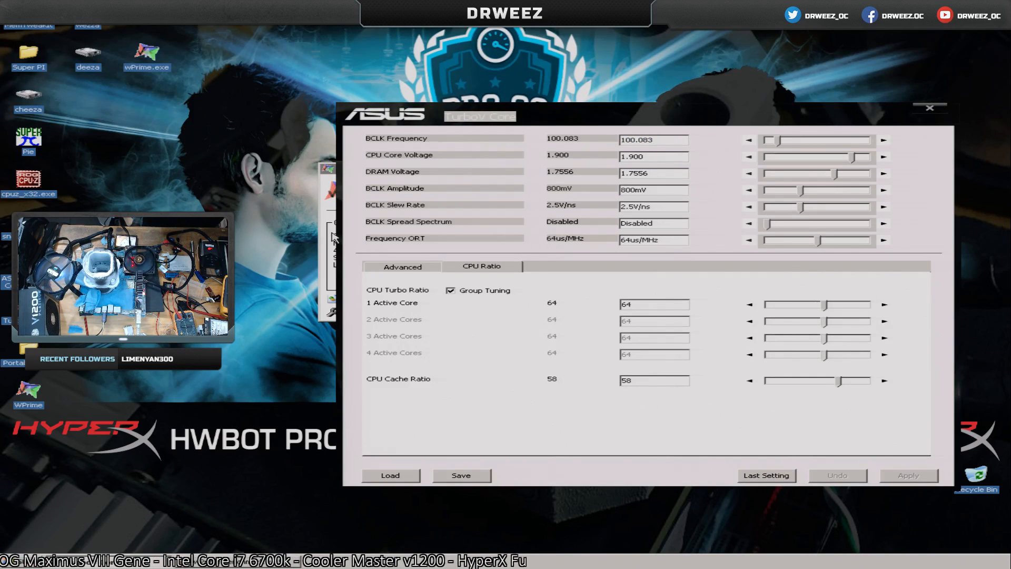
Bring wPrime to the front and run the 32M benchmark repeatedly at the current overclock.
{"action": "left_click", "coordinate": [329, 232]}
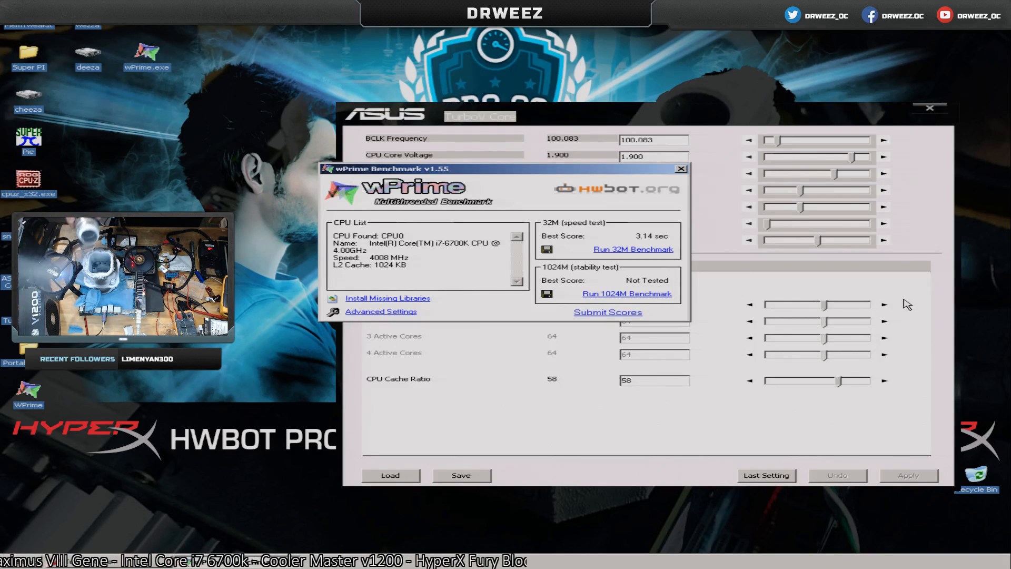
{"action": "left_click", "coordinate": [610, 250]}
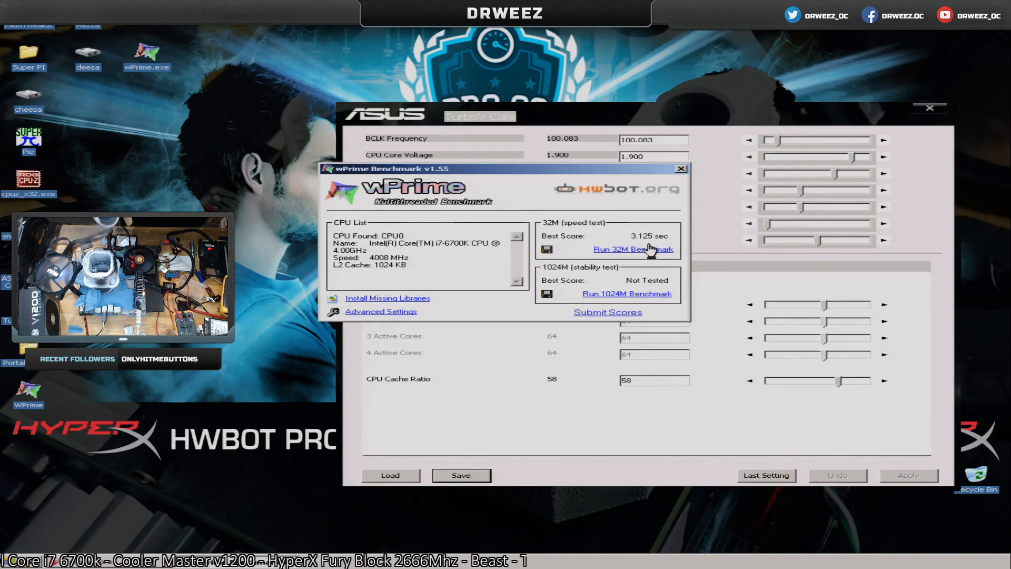
{"action": "left_click", "coordinate": [634, 250]}
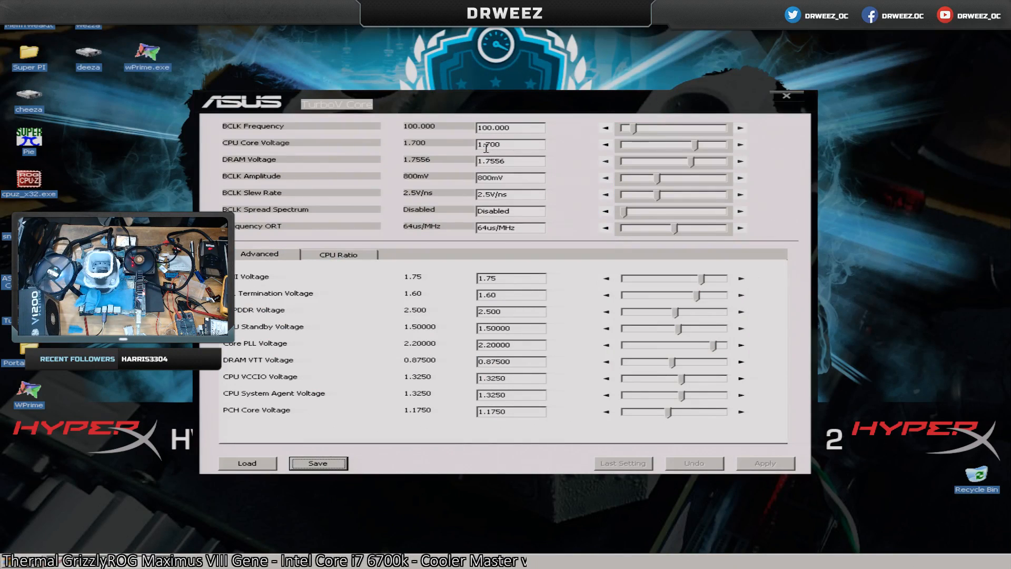
Set the CPU Core Voltage to 1.925 in TurboV Core and apply it.
{"action": "left_click_drag", "start_coordinate": [487, 145], "coordinate": [565, 153]}
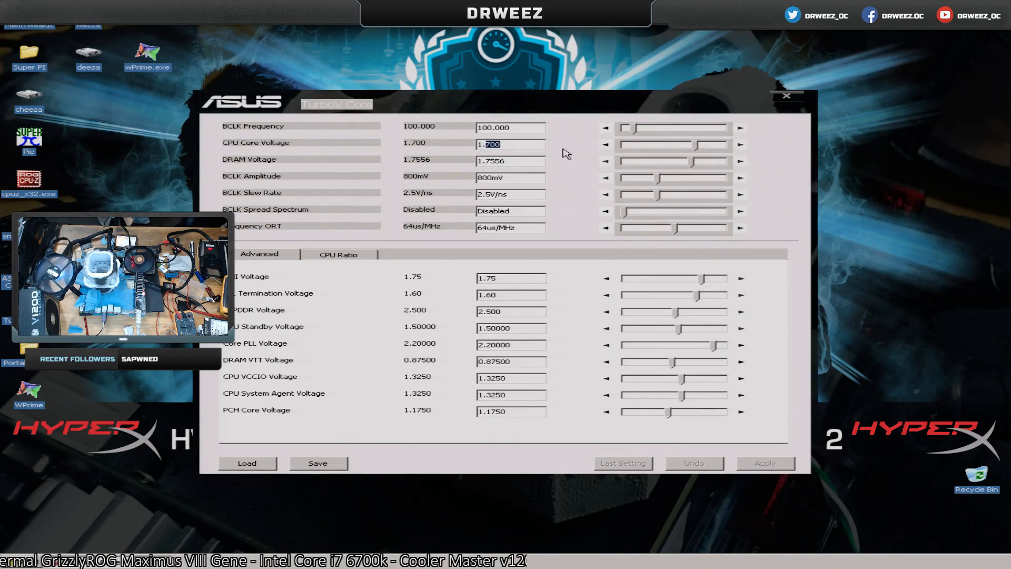
{"action": "type", "text": "925"}
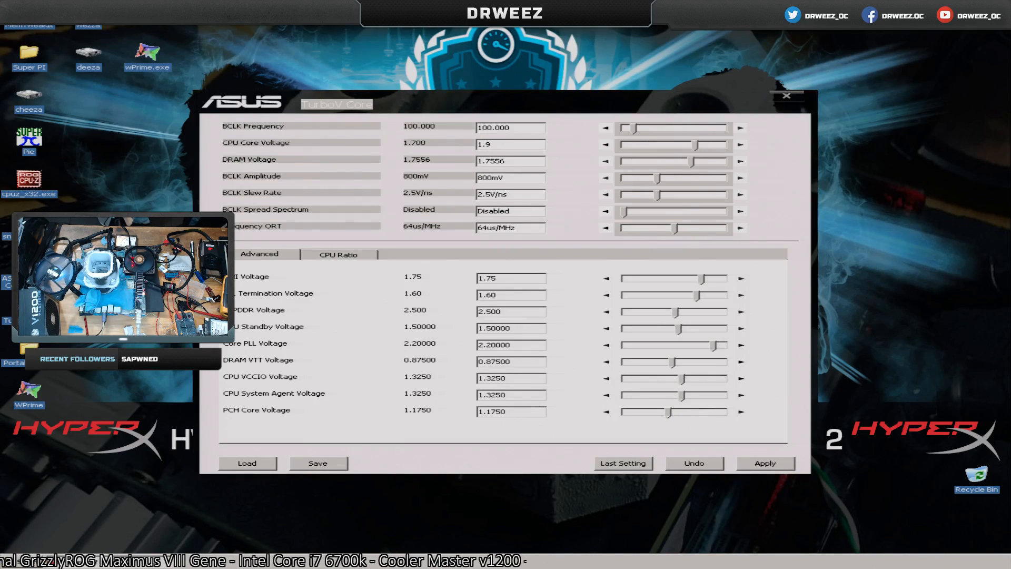
{"action": "left_click", "coordinate": [782, 465]}
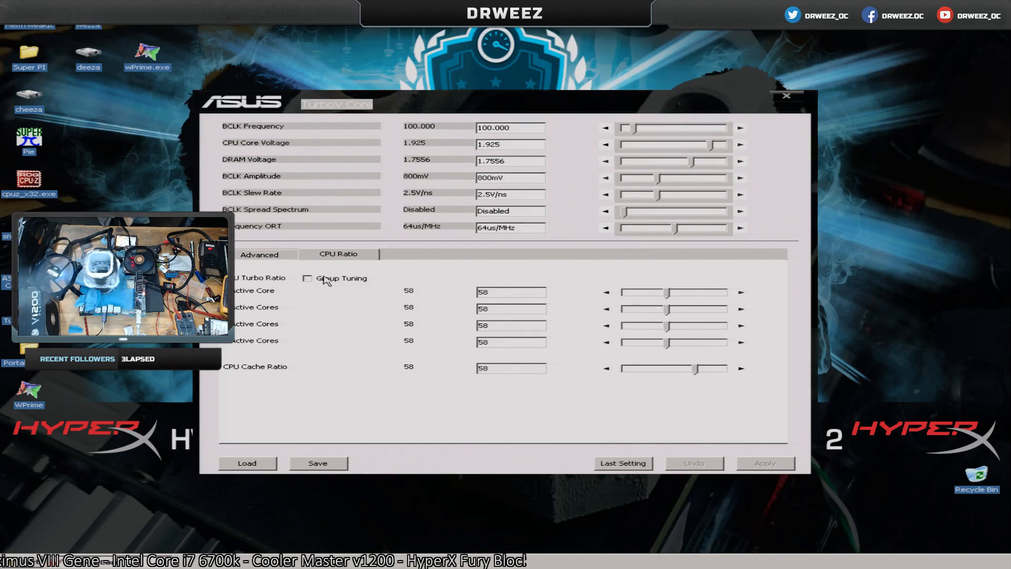
Enable Group Tuning for the CPU turbo ratio, raise it to 61 on all cores and apply it.
{"action": "left_click", "coordinate": [326, 280]}
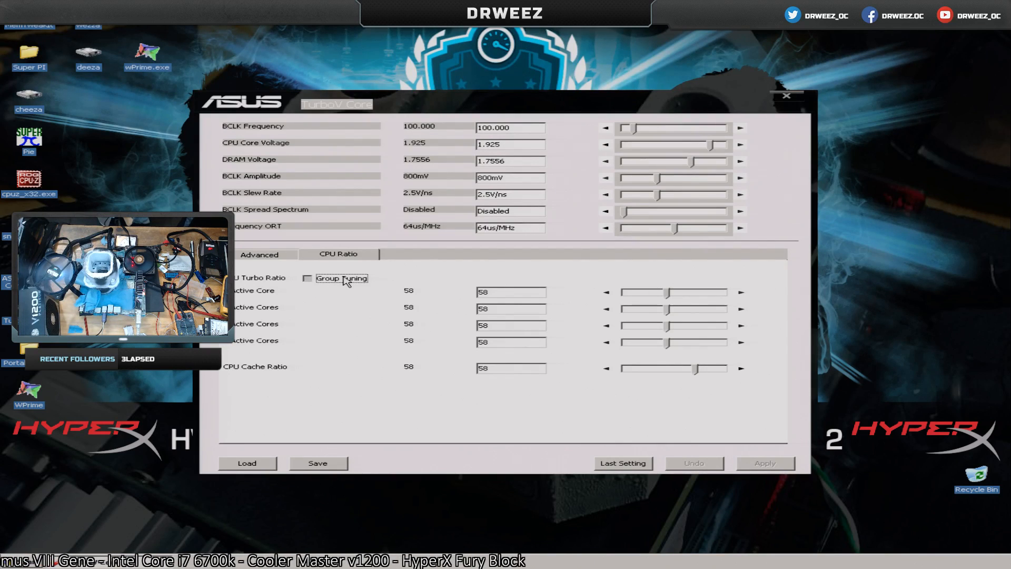
{"action": "left_click", "coordinate": [741, 291]}
{"action": "left_click", "coordinate": [741, 291]}
{"action": "left_click", "coordinate": [741, 292]}
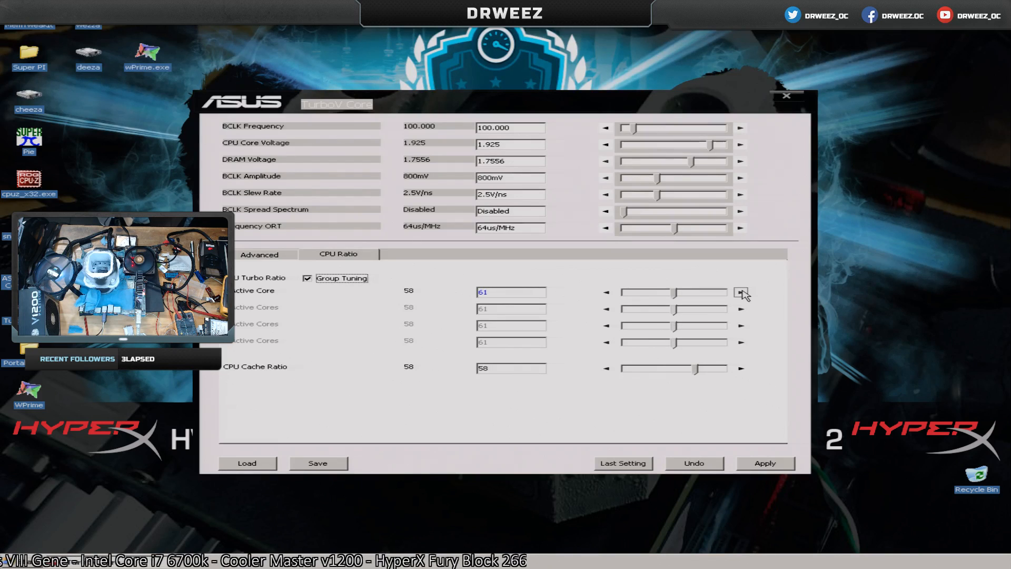
{"action": "left_click", "coordinate": [766, 468]}
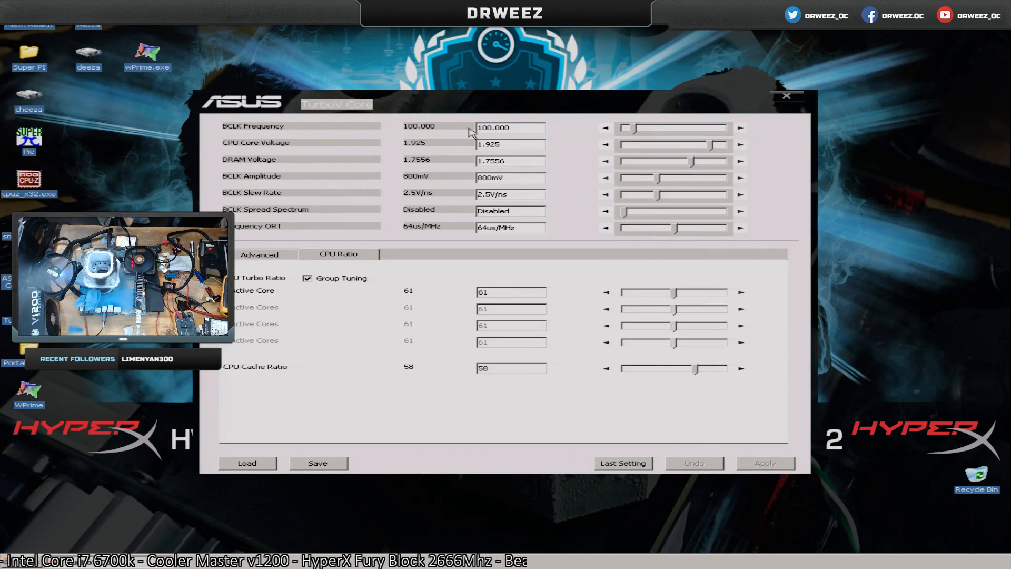
Launch wPrime and save a thread count of 8 in its advanced settings.
{"action": "double_click", "coordinate": [147, 55]}
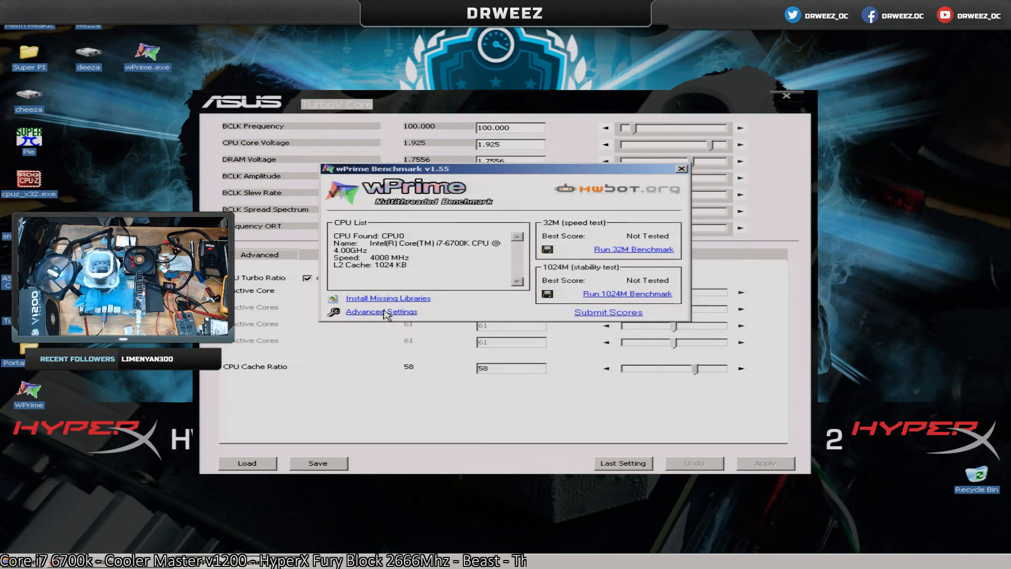
{"action": "left_click", "coordinate": [386, 312]}
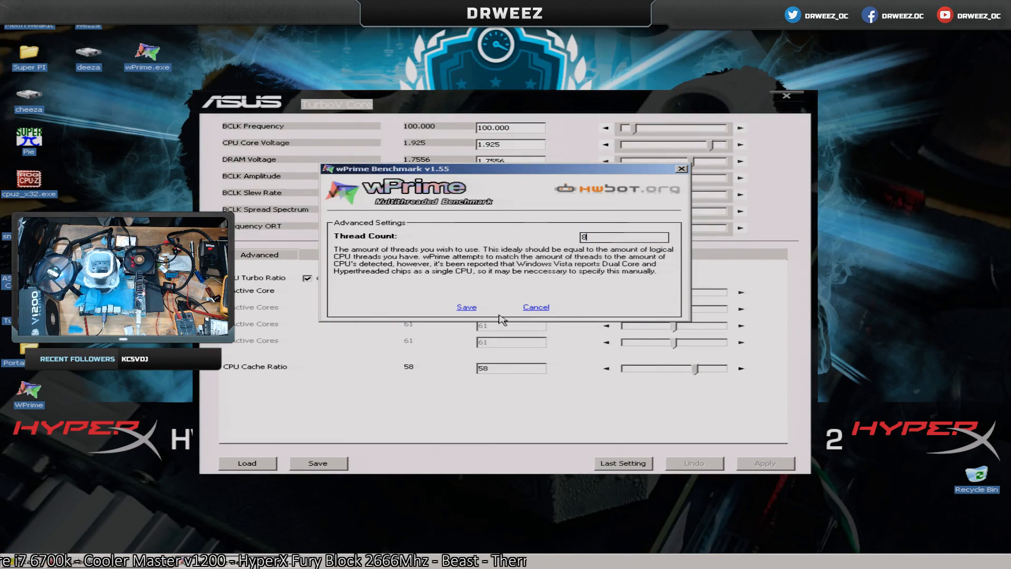
{"action": "left_click", "coordinate": [466, 307]}
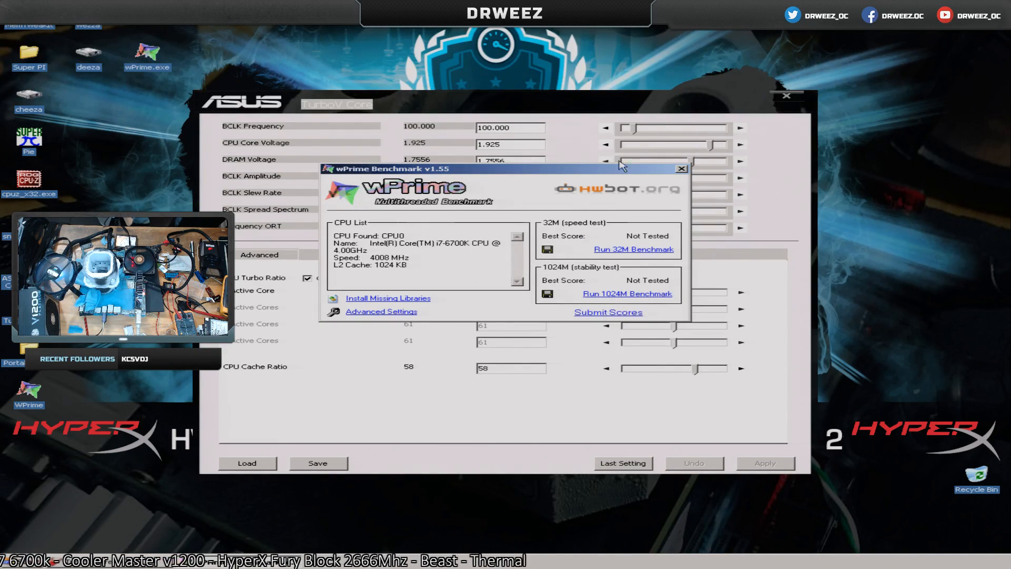
Change the priority class of the wPrime.exe process in Windows Task Manager, accept the change and close Task Manager.
{"action": "right_click", "coordinate": [490, 551]}
{"action": "right_click", "coordinate": [509, 558]}
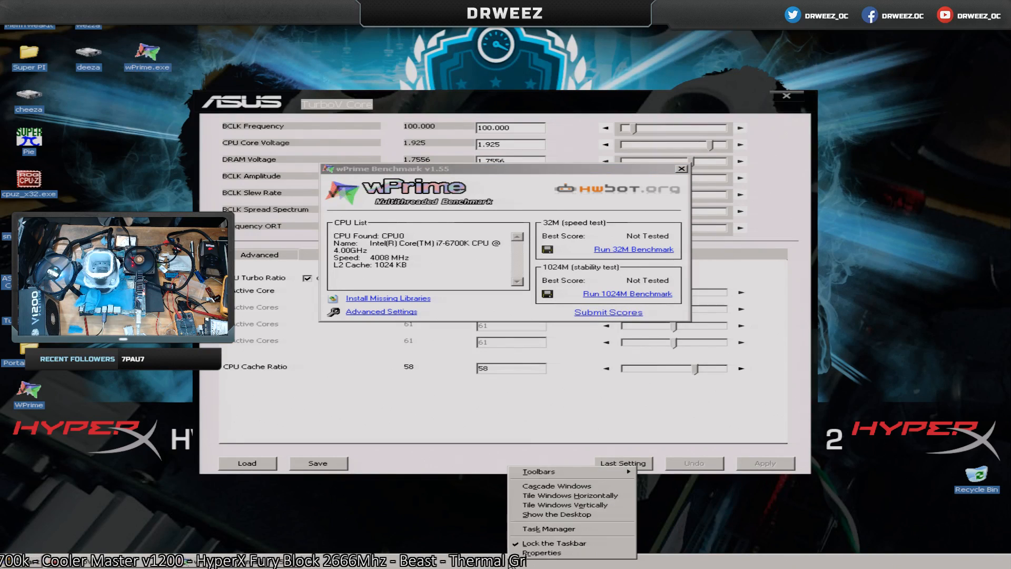
{"action": "left_click", "coordinate": [547, 529]}
{"action": "left_click", "coordinate": [676, 201]}
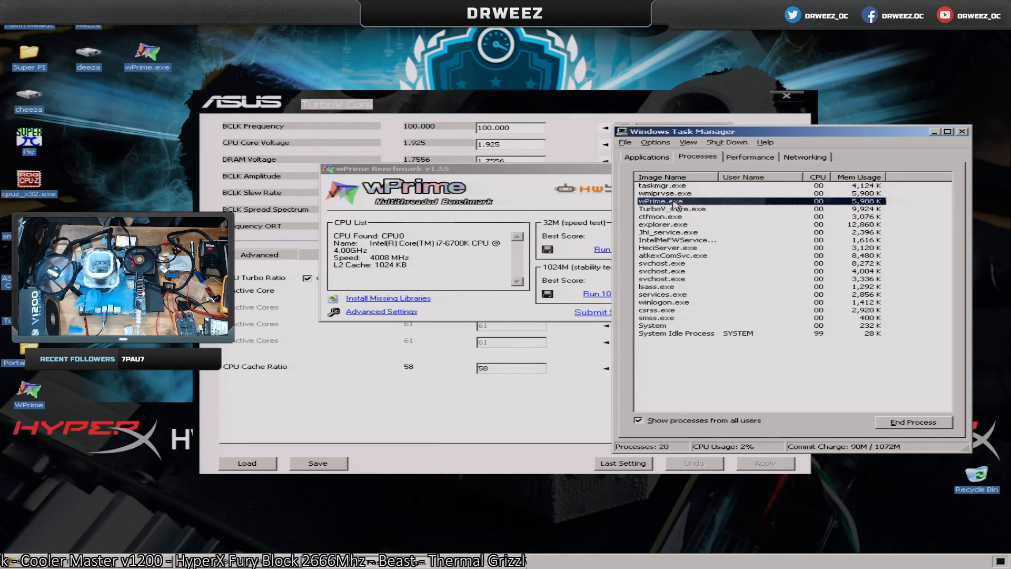
{"action": "right_click", "coordinate": [677, 202]}
{"action": "mouse_move", "coordinate": [737, 240]}
{"action": "left_click", "coordinate": [792, 248]}
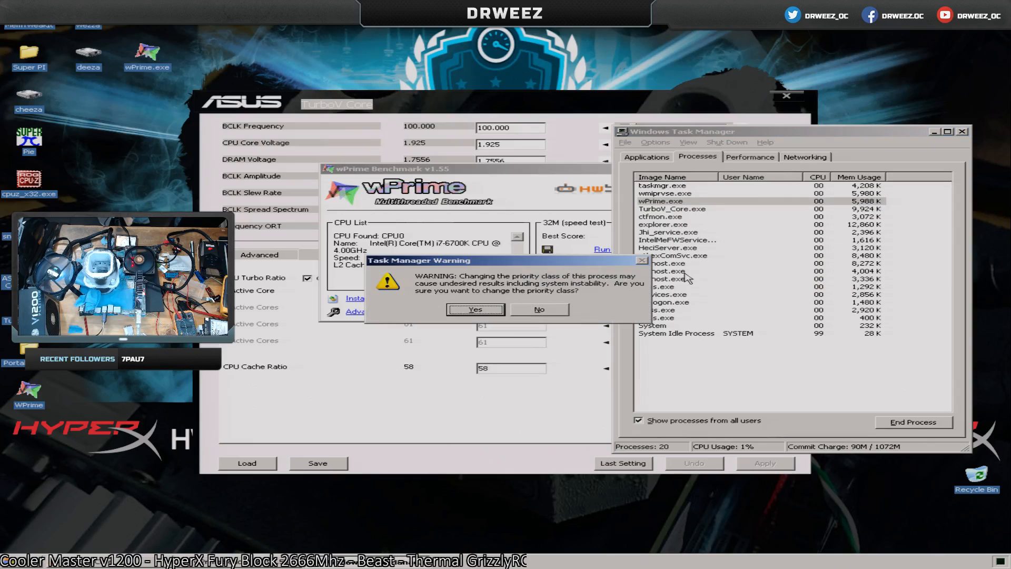
{"action": "left_click", "coordinate": [475, 311]}
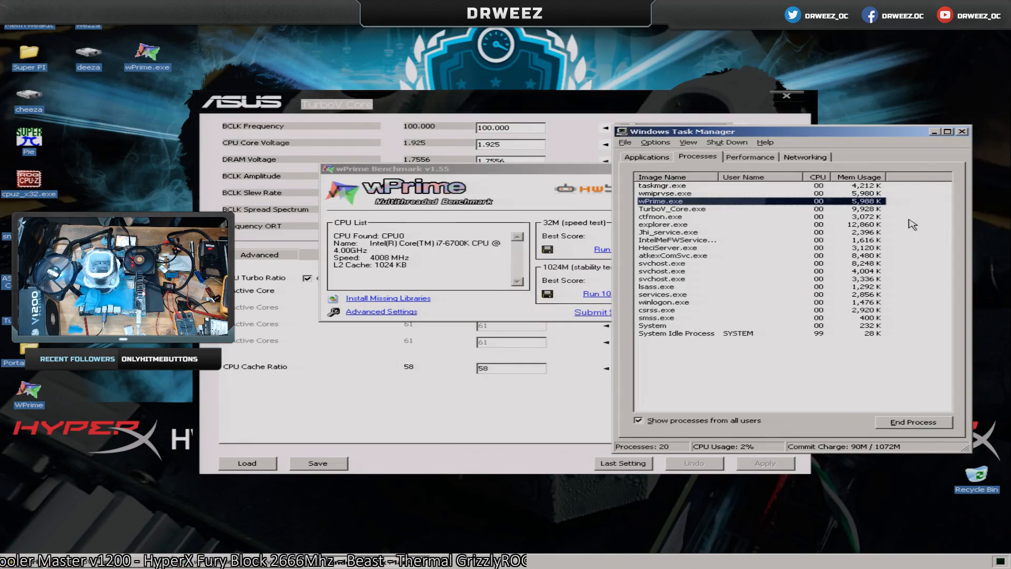
{"action": "left_click", "coordinate": [963, 131]}
Raise the CPU turbo ratio on all cores in TurboV Core to 63 and on to 64, applying each value.
{"action": "left_click", "coordinate": [682, 115]}
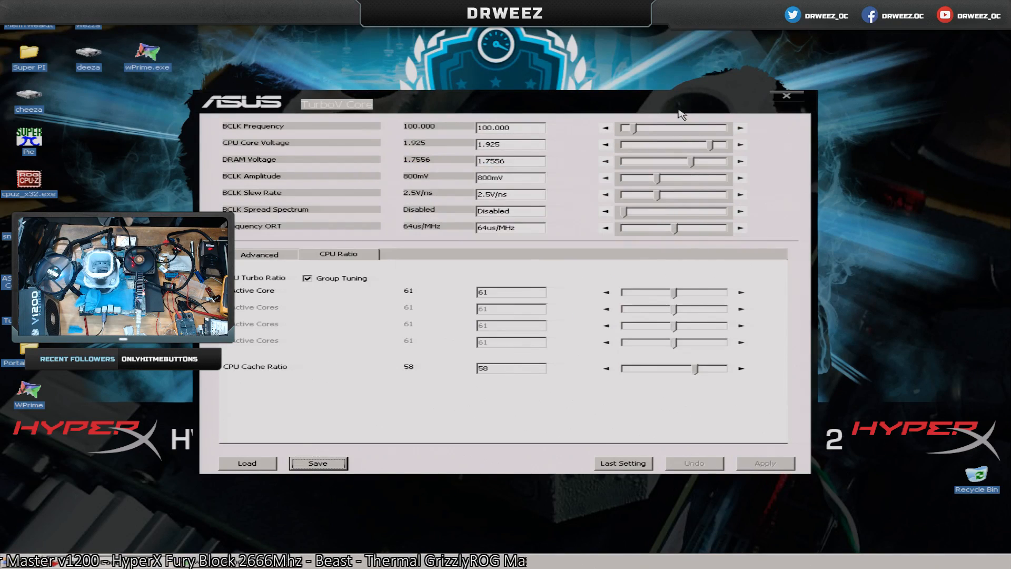
{"action": "left_click", "coordinate": [339, 254]}
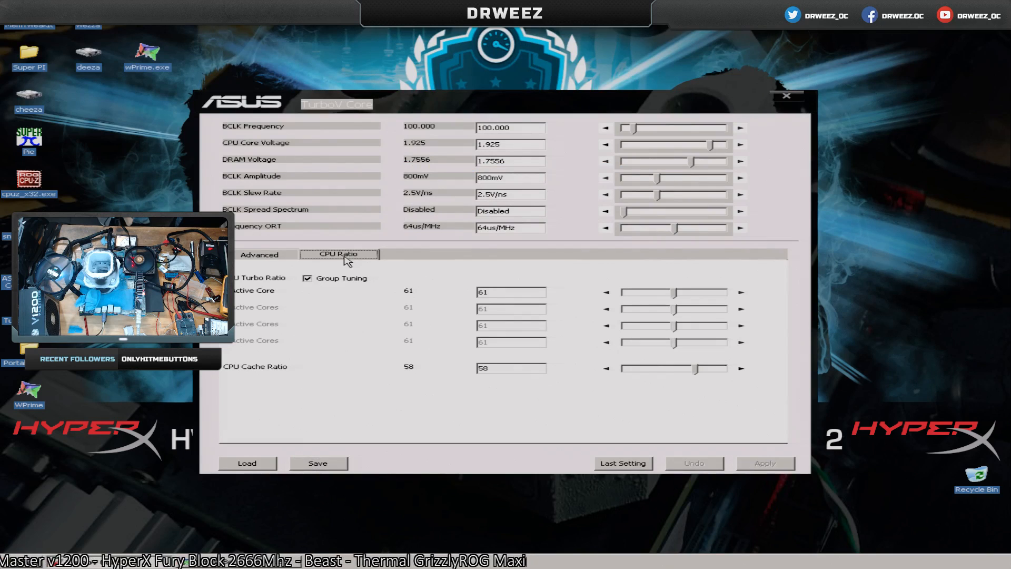
{"action": "left_click", "coordinate": [740, 293]}
{"action": "left_click", "coordinate": [740, 292]}
{"action": "left_click", "coordinate": [764, 463]}
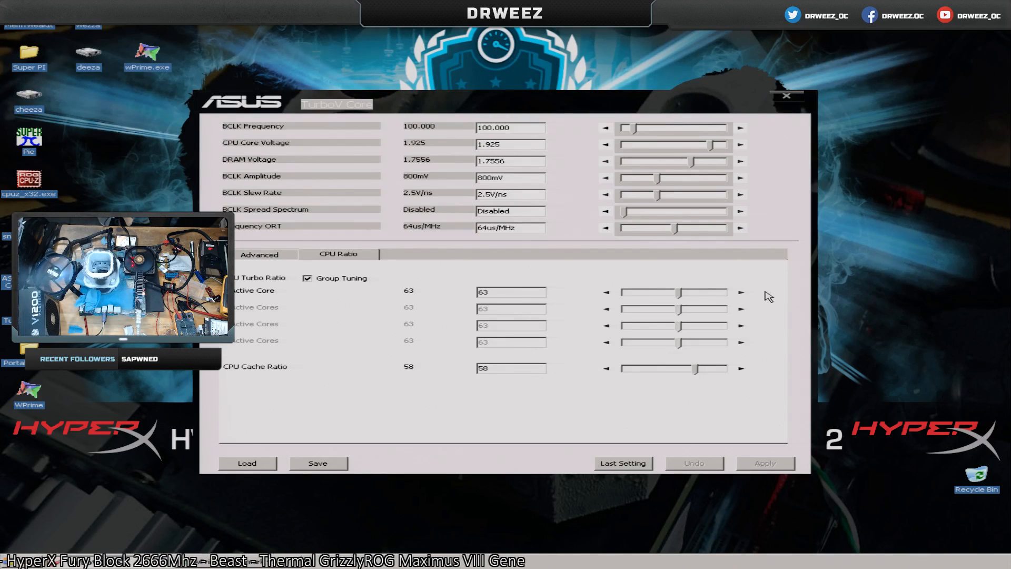
{"action": "left_click", "coordinate": [741, 292]}
{"action": "left_click", "coordinate": [780, 463]}
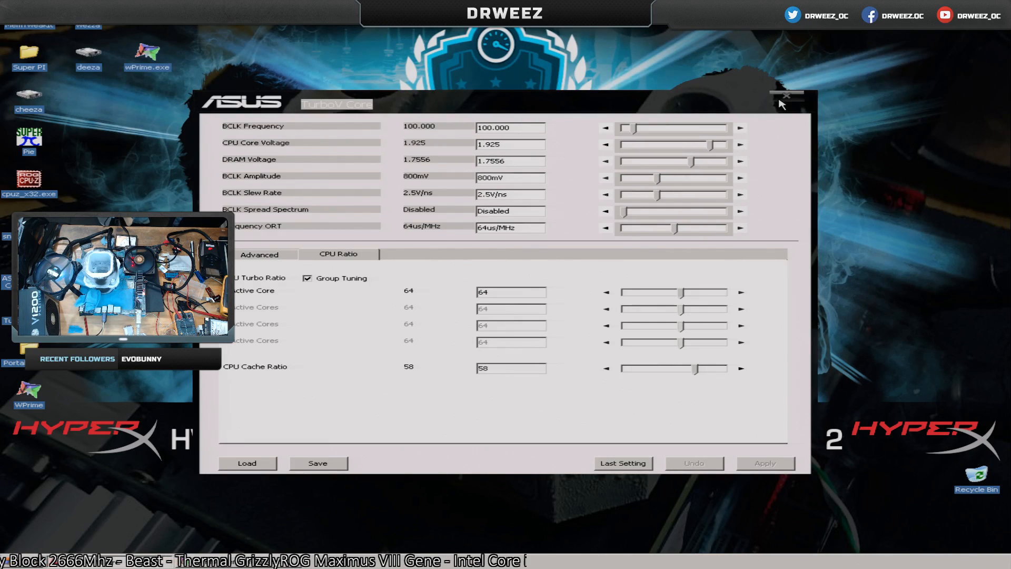
Close TurboV Core and run the wPrime 32M benchmark.
{"action": "left_click", "coordinate": [785, 97]}
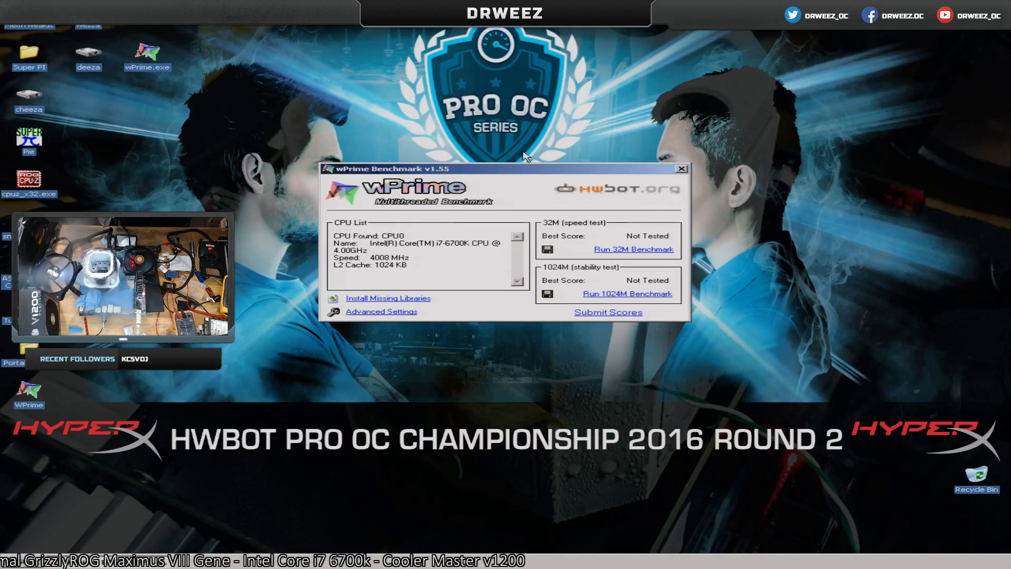
{"action": "left_click", "coordinate": [633, 253]}
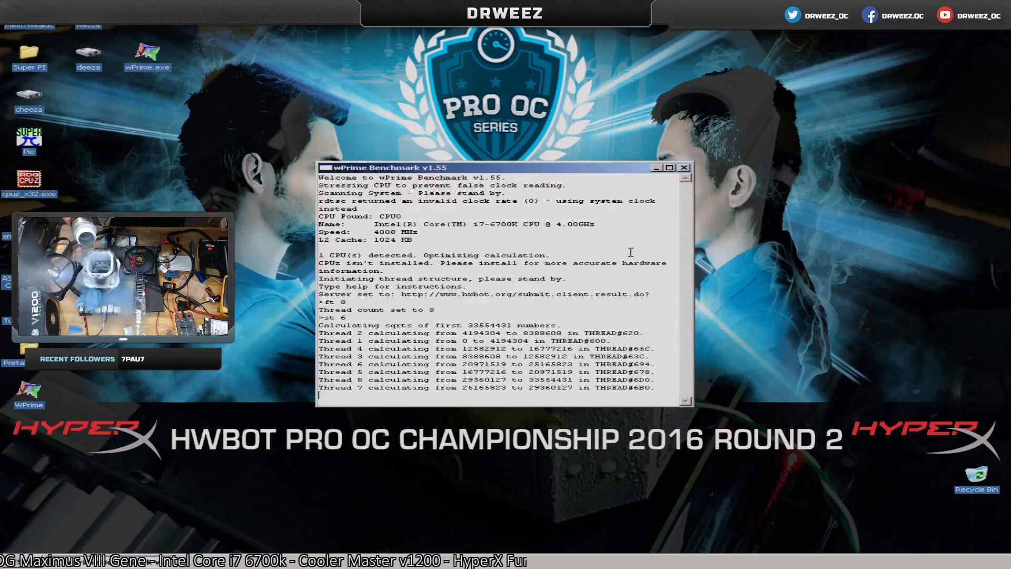
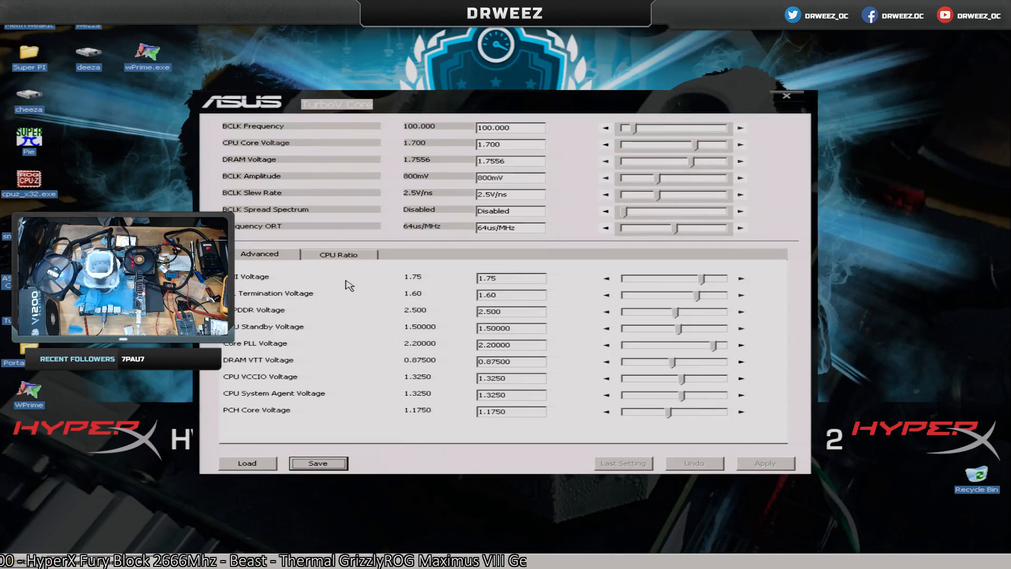
Set the CPU Core Voltage to 1.925 and the BCLK Frequency to 100.125 in TurboV Core, applying both.
{"action": "left_click_drag", "start_coordinate": [489, 143], "coordinate": [508, 143]}
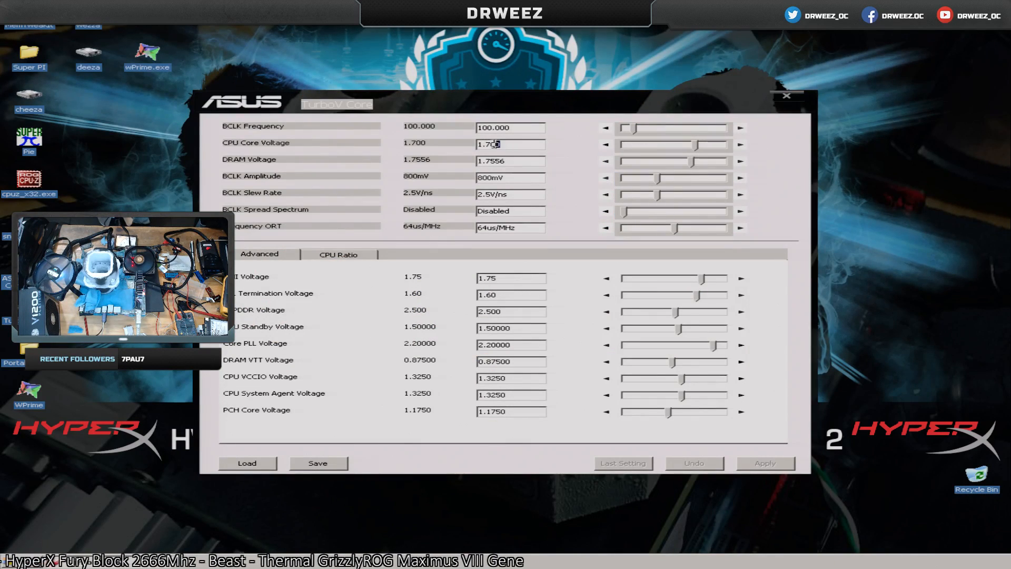
{"action": "type", "text": "925"}
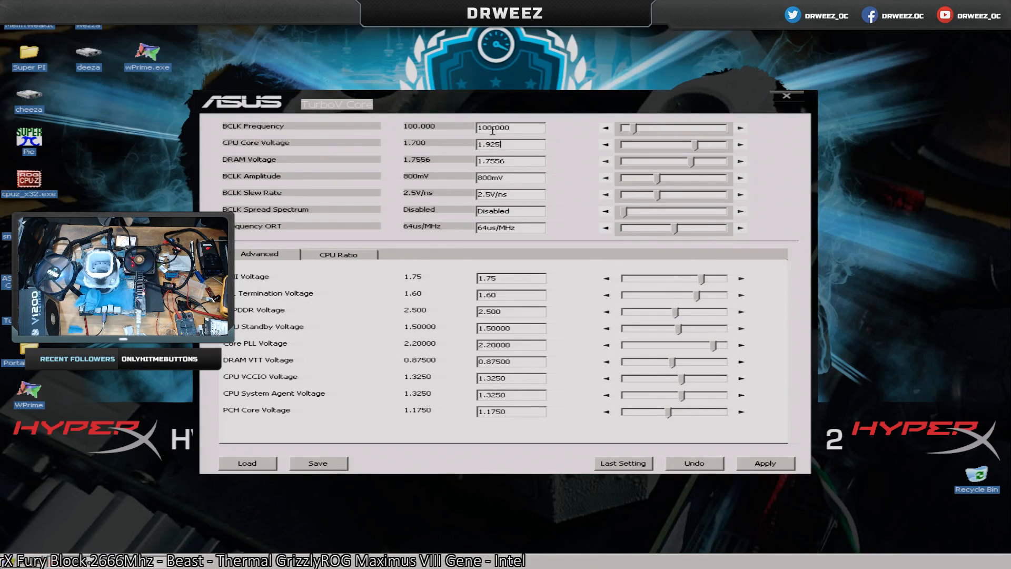
{"action": "left_click_drag", "start_coordinate": [497, 126], "coordinate": [543, 138]}
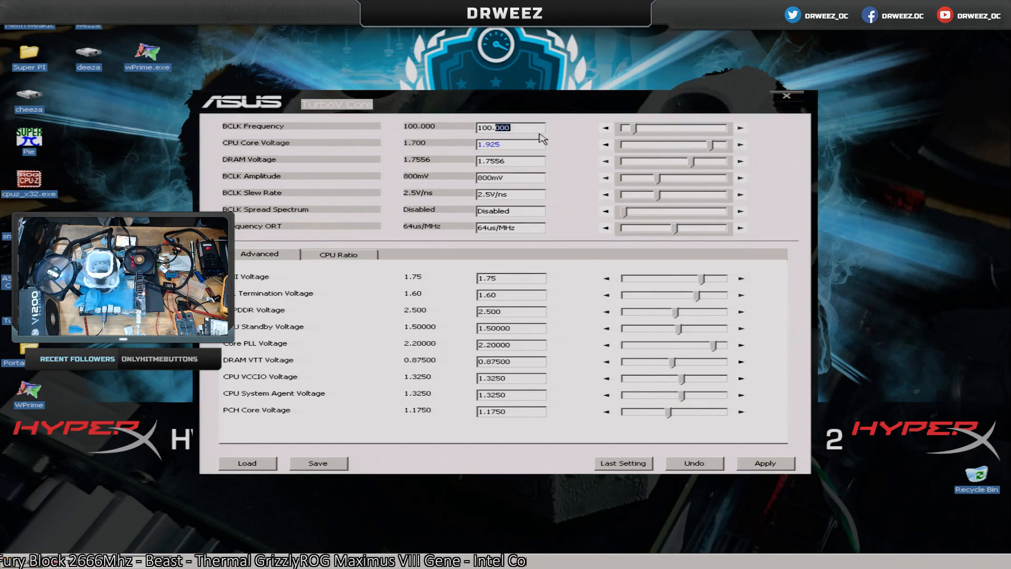
{"action": "type", "text": "125"}
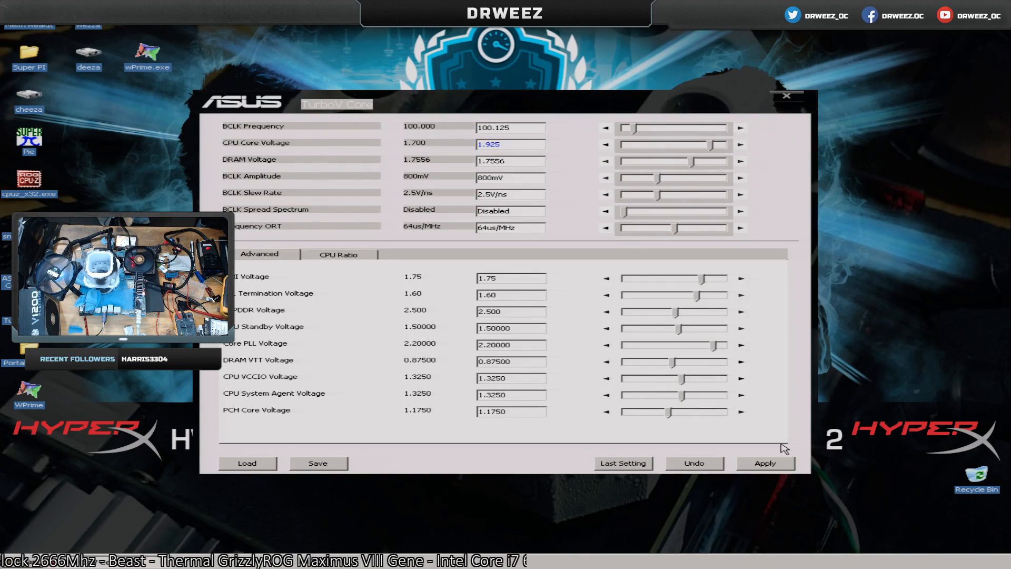
{"action": "left_click", "coordinate": [780, 464]}
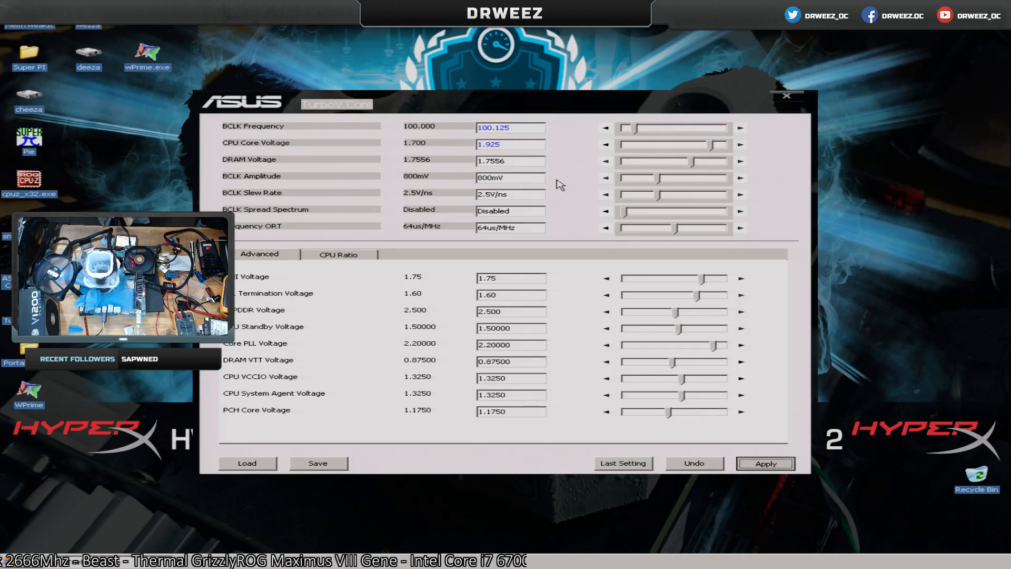
Enable Group Tuning for the CPU turbo ratio, then set all cores to 60 and apply.
{"action": "left_click", "coordinate": [352, 256]}
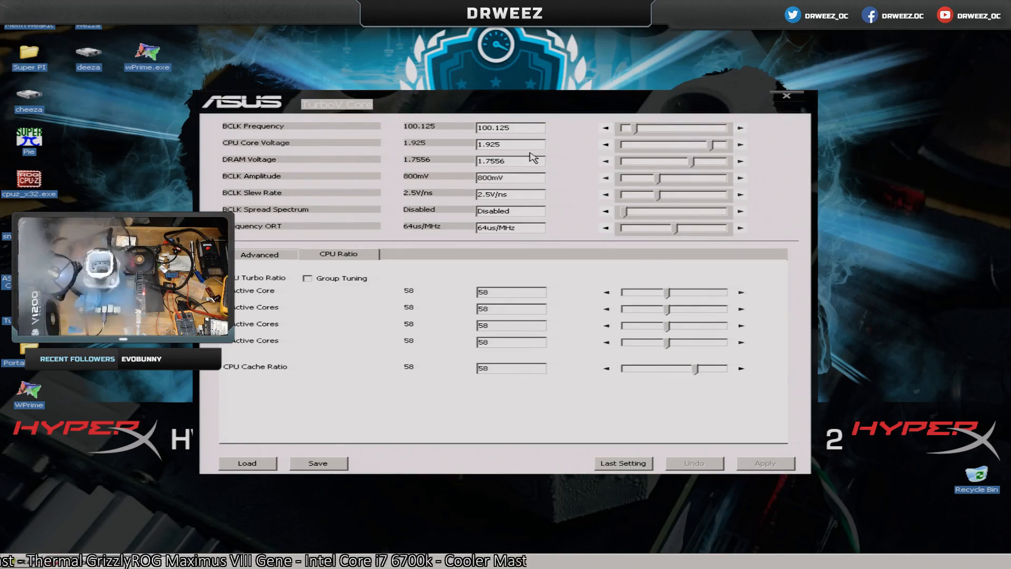
{"action": "left_click", "coordinate": [331, 255]}
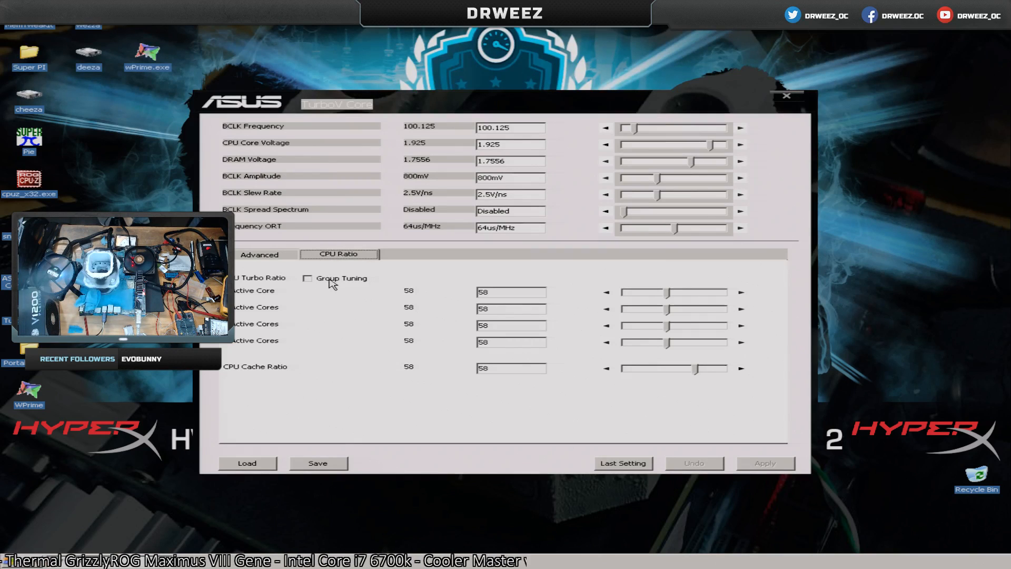
{"action": "left_click", "coordinate": [332, 279]}
{"action": "left_click", "coordinate": [741, 291]}
{"action": "left_click", "coordinate": [741, 292]}
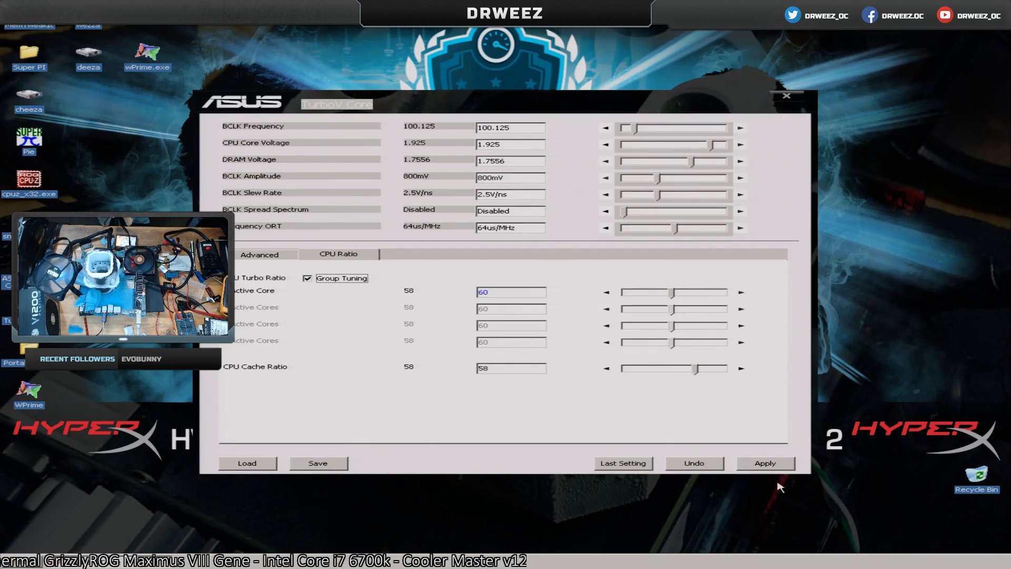
{"action": "left_click", "coordinate": [777, 464]}
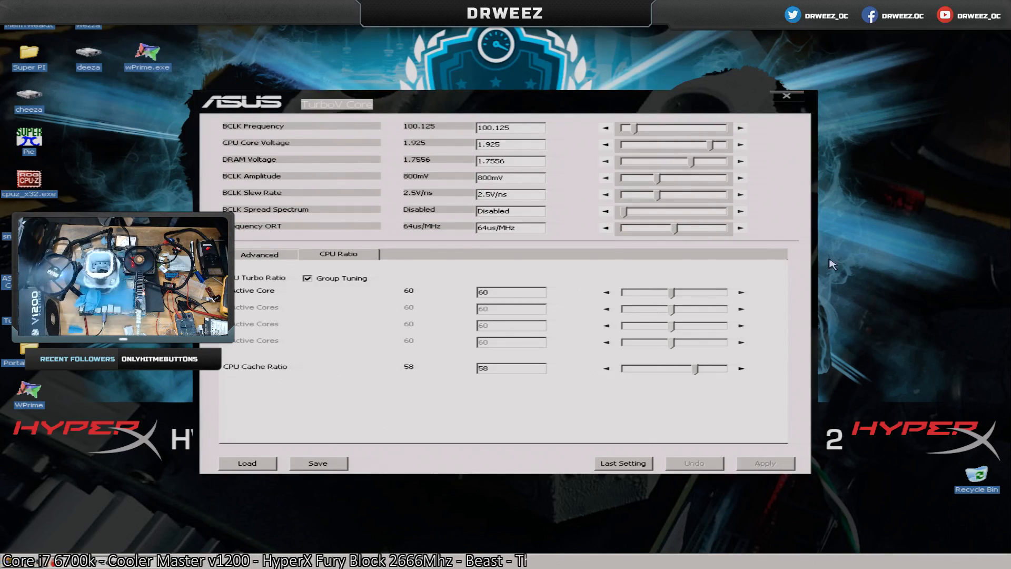
Raise the CPU turbo ratio on all cores to 62 and on to 64, applying each value, and close TurboV Core.
{"action": "left_click", "coordinate": [741, 292]}
{"action": "left_click", "coordinate": [741, 292]}
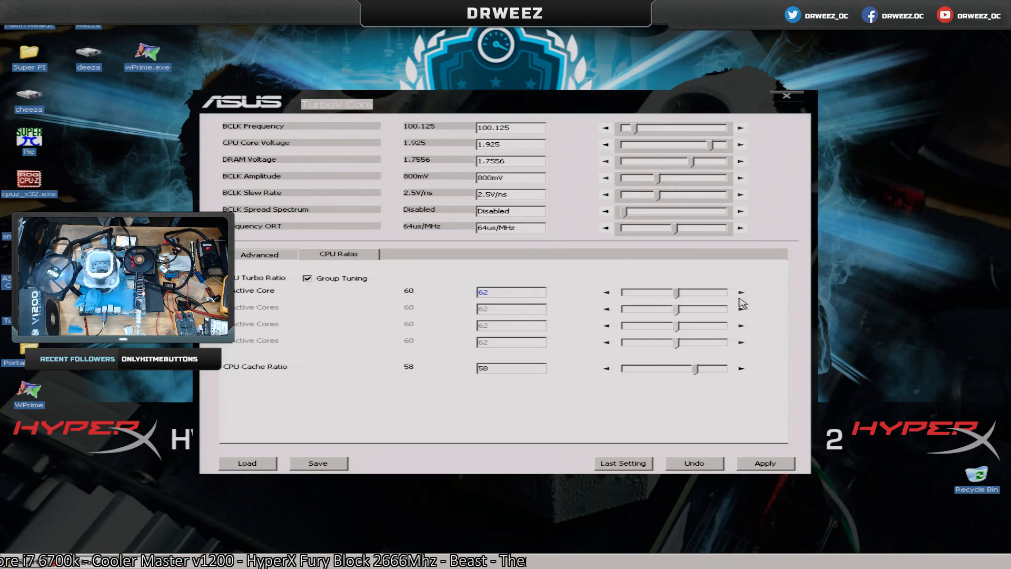
{"action": "left_click", "coordinate": [759, 467]}
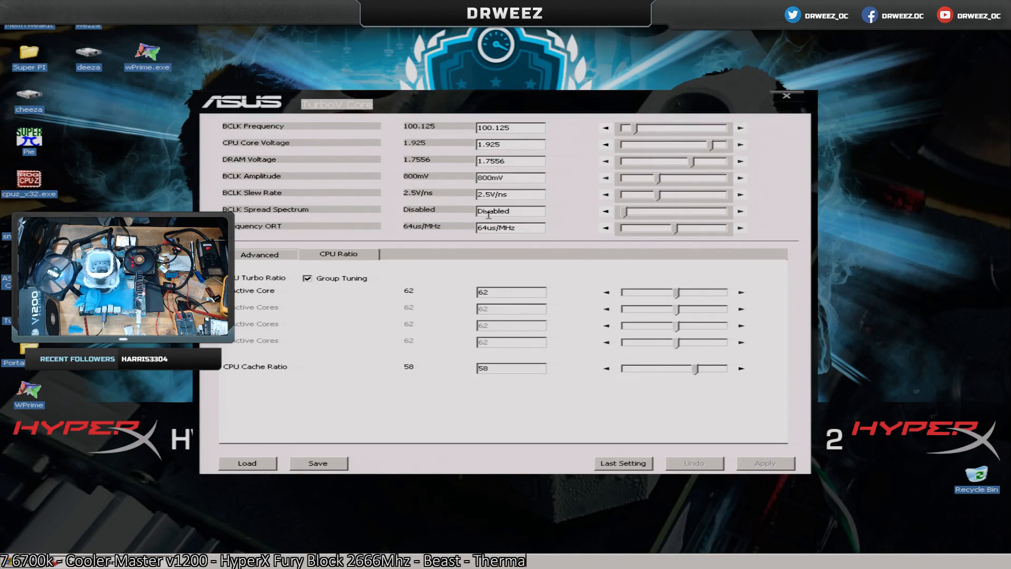
{"action": "left_click", "coordinate": [741, 292]}
{"action": "left_click", "coordinate": [741, 292]}
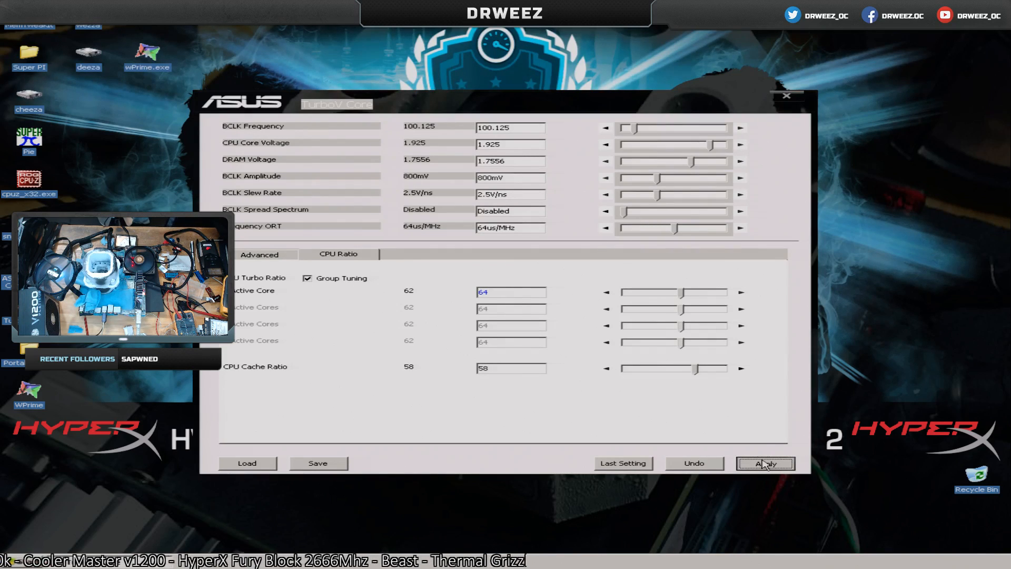
{"action": "left_click", "coordinate": [764, 464]}
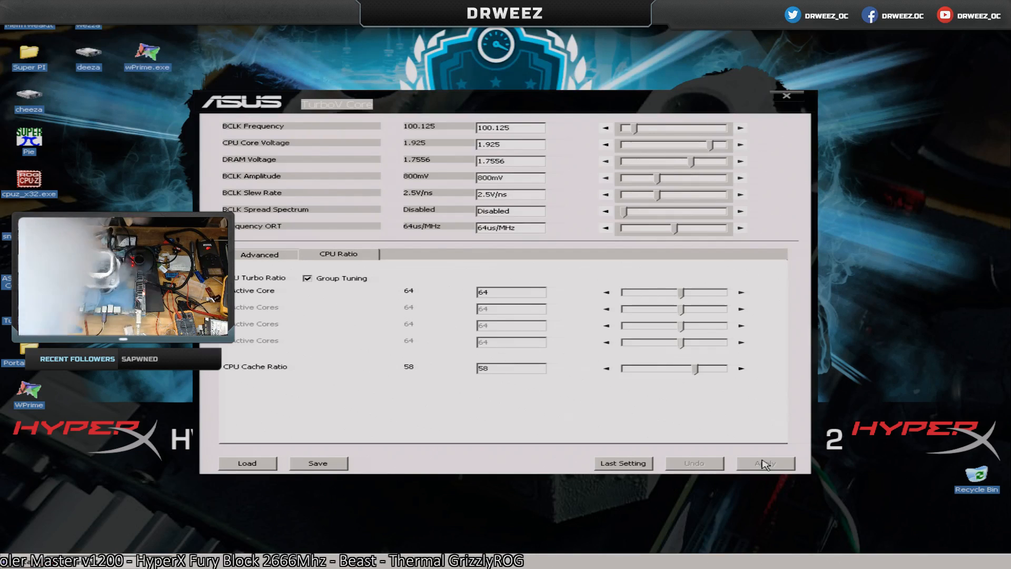
{"action": "left_click", "coordinate": [786, 96]}
Launch wPrime and change the priority class of the wPrime.exe process in Windows Task Manager, accepting the change and closing Task Manager.
{"action": "double_click", "coordinate": [147, 53]}
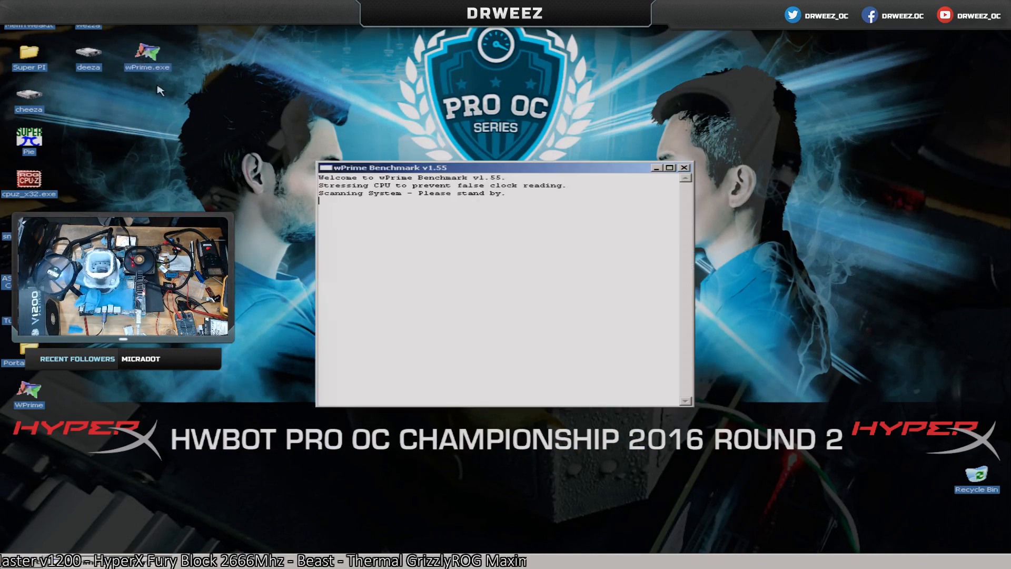
{"action": "right_click", "coordinate": [479, 562]}
{"action": "left_click", "coordinate": [548, 549]}
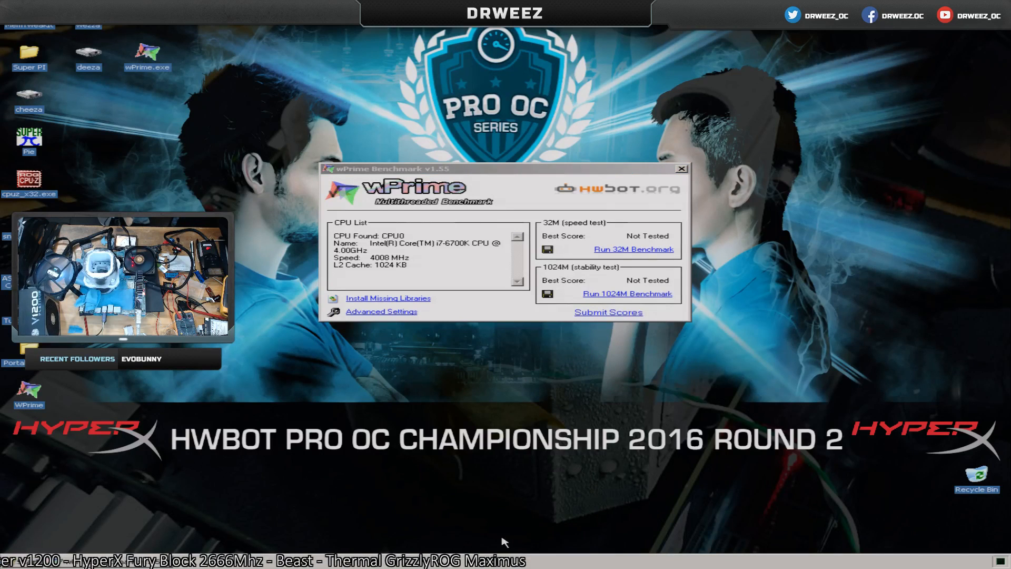
{"action": "right_click", "coordinate": [661, 201]}
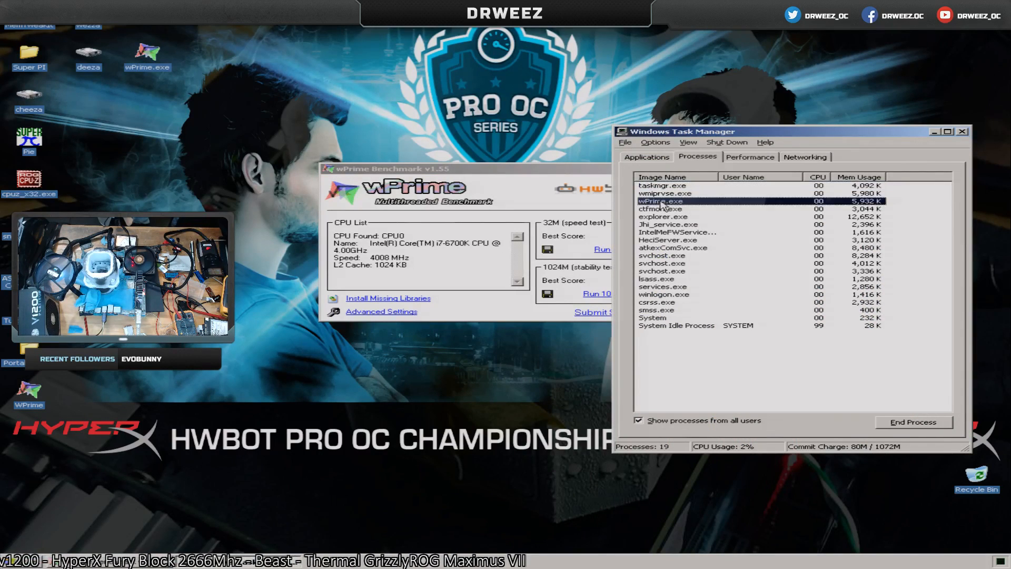
{"action": "mouse_move", "coordinate": [744, 243]}
{"action": "left_click", "coordinate": [785, 240]}
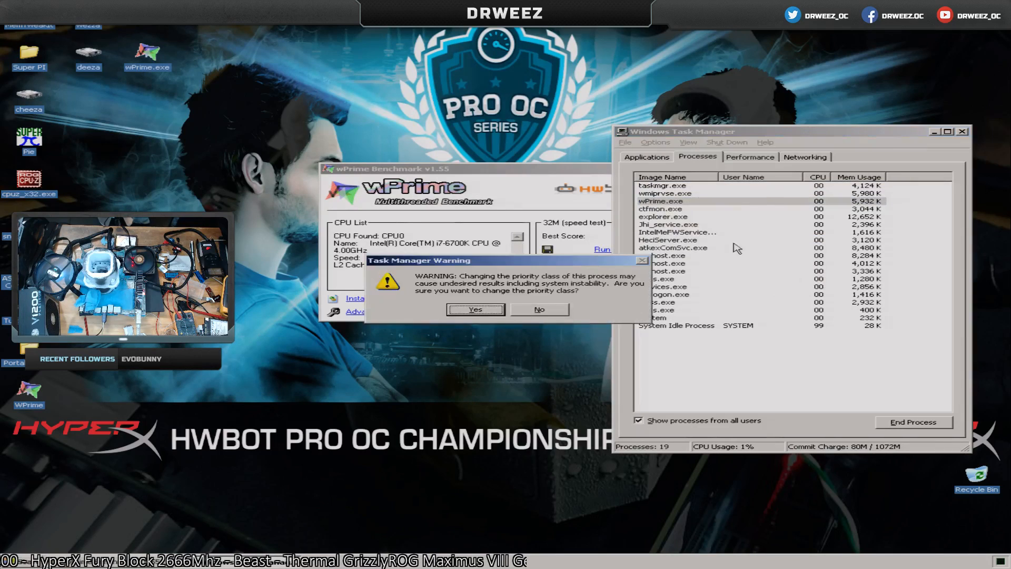
{"action": "left_click", "coordinate": [476, 315]}
{"action": "left_click", "coordinate": [962, 132]}
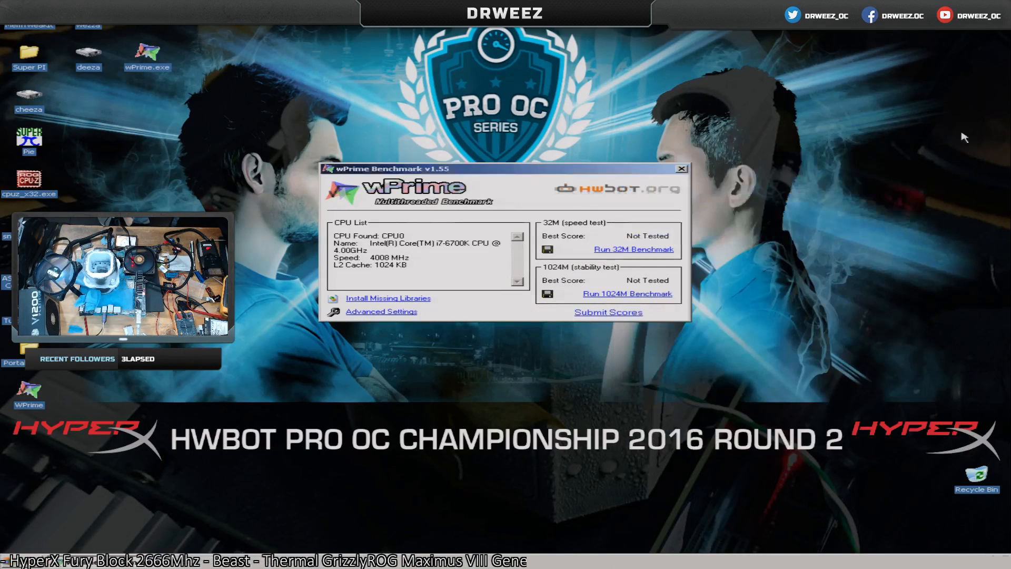
Save a thread count of 8 in wPrime's advanced settings and run the 32M benchmark.
{"action": "left_click", "coordinate": [393, 312]}
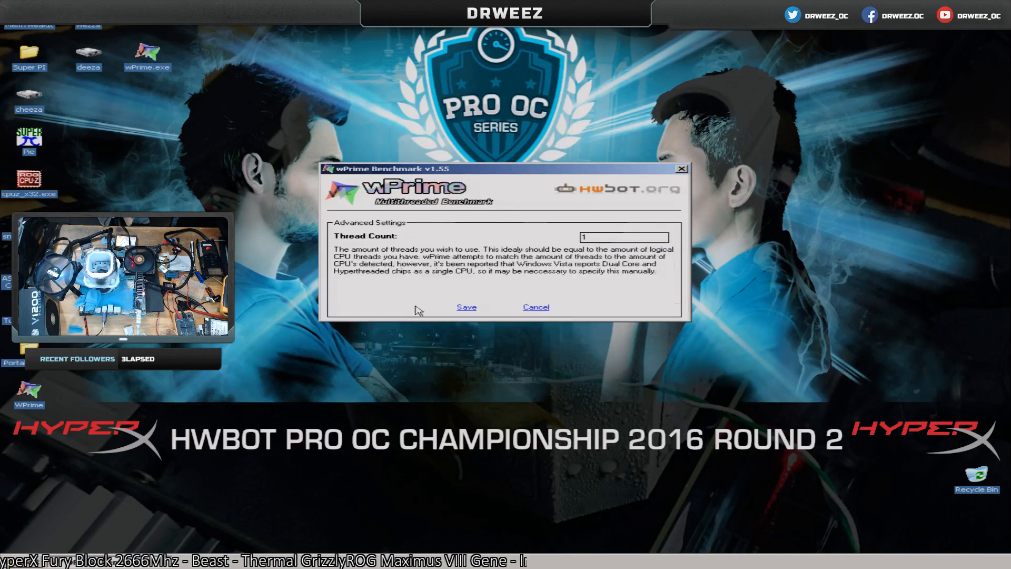
{"action": "key", "text": "BackSpace"}
{"action": "type", "text": "8"}
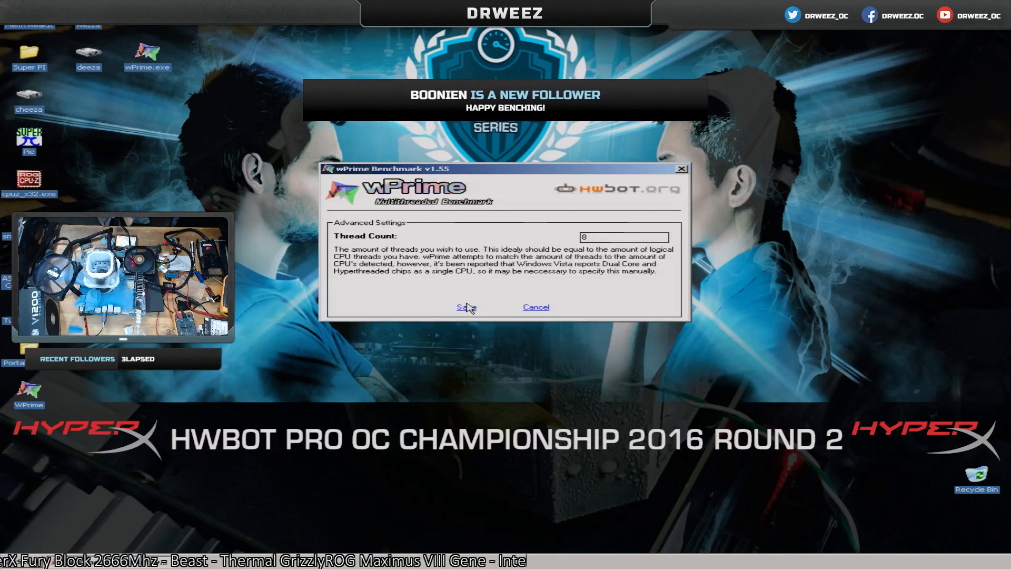
{"action": "left_click", "coordinate": [468, 310]}
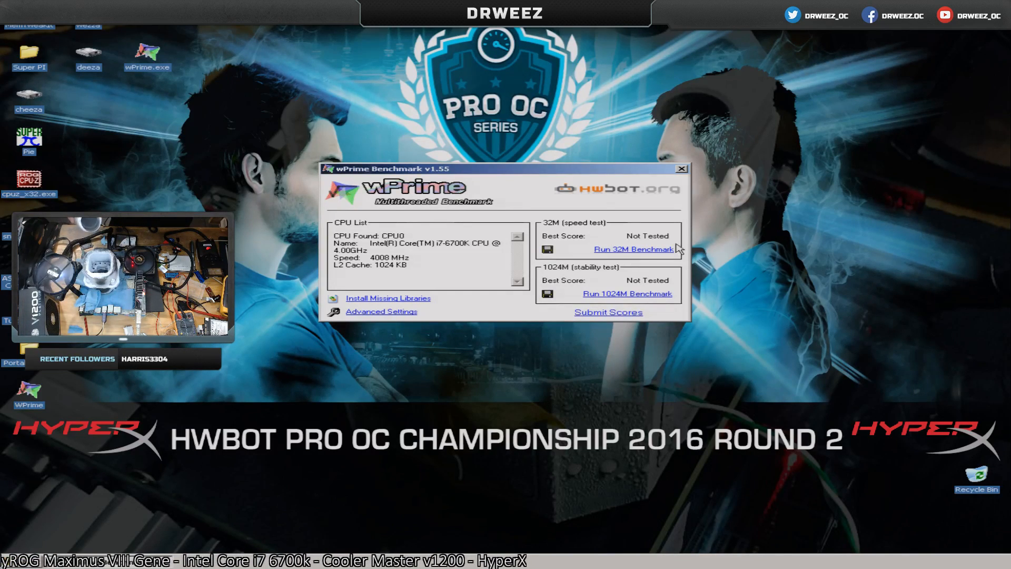
{"action": "left_click", "coordinate": [615, 248]}
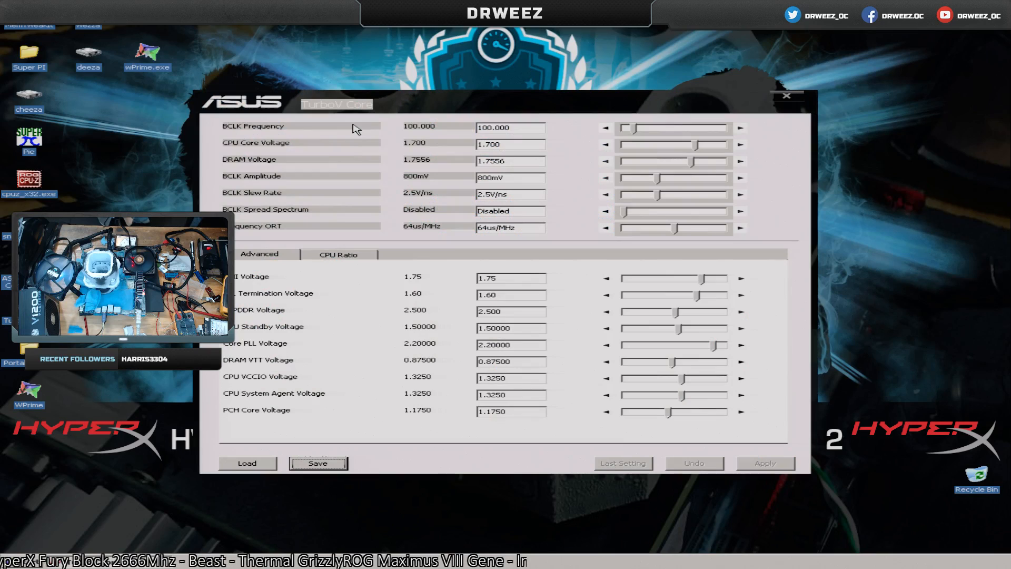
Show the CPU ratio settings in TurboV Core, set the CPU Core Voltage to 1.95 and apply it.
{"action": "left_click", "coordinate": [339, 256]}
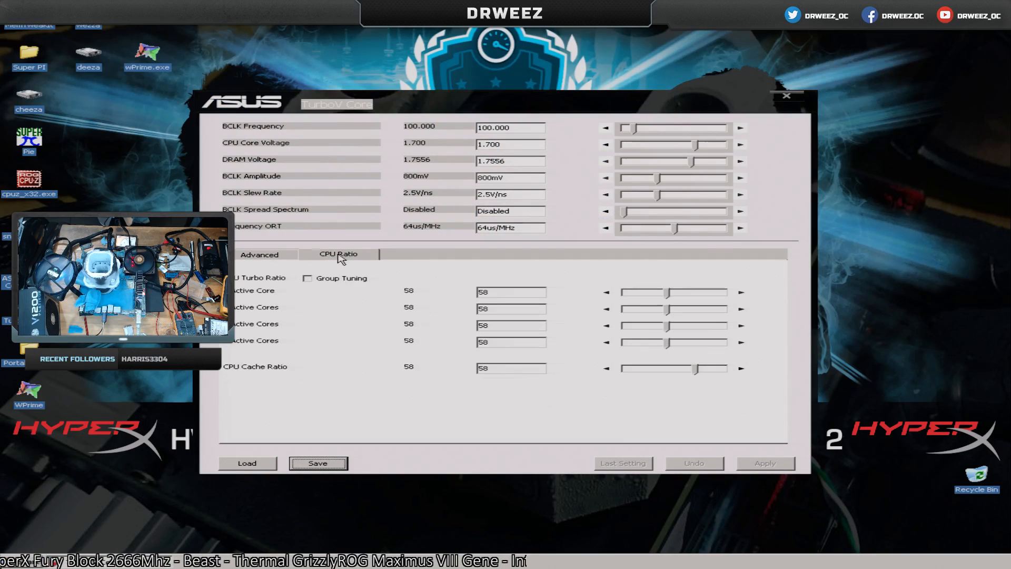
{"action": "left_click_drag", "start_coordinate": [488, 145], "coordinate": [508, 147]}
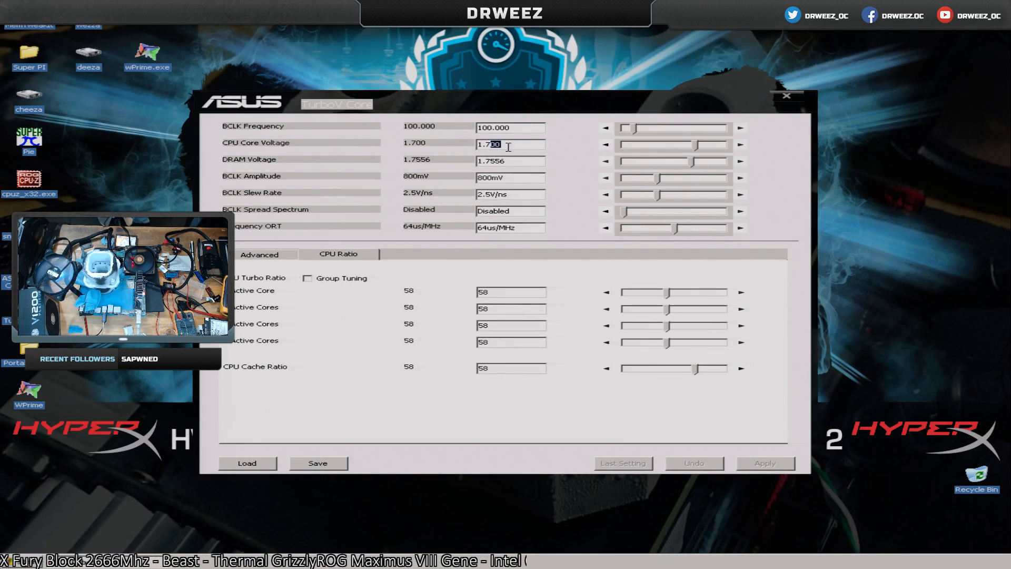
{"action": "key", "text": "BackSpace"}
{"action": "key", "text": "BackSpace"}
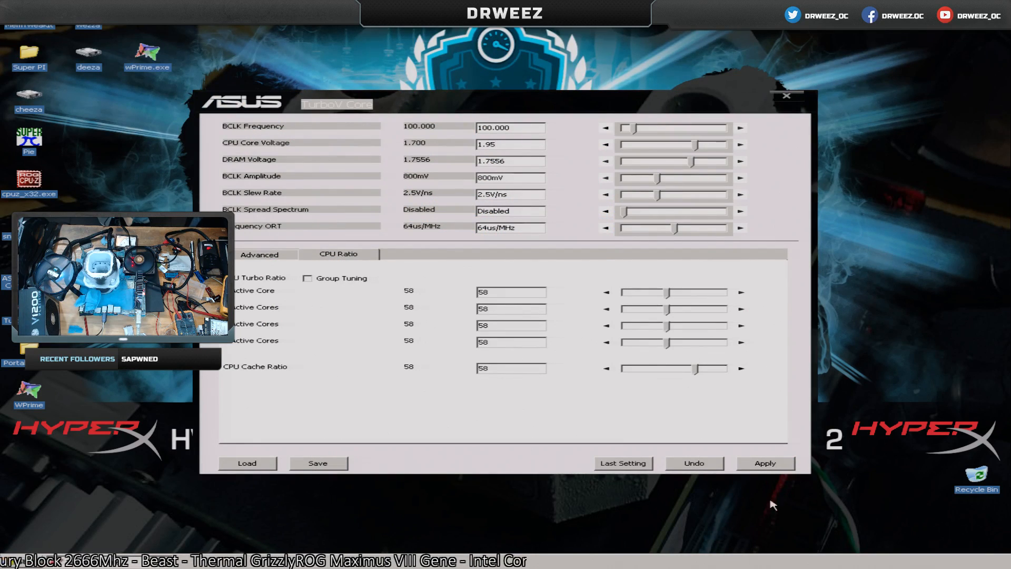
{"action": "left_click", "coordinate": [773, 464]}
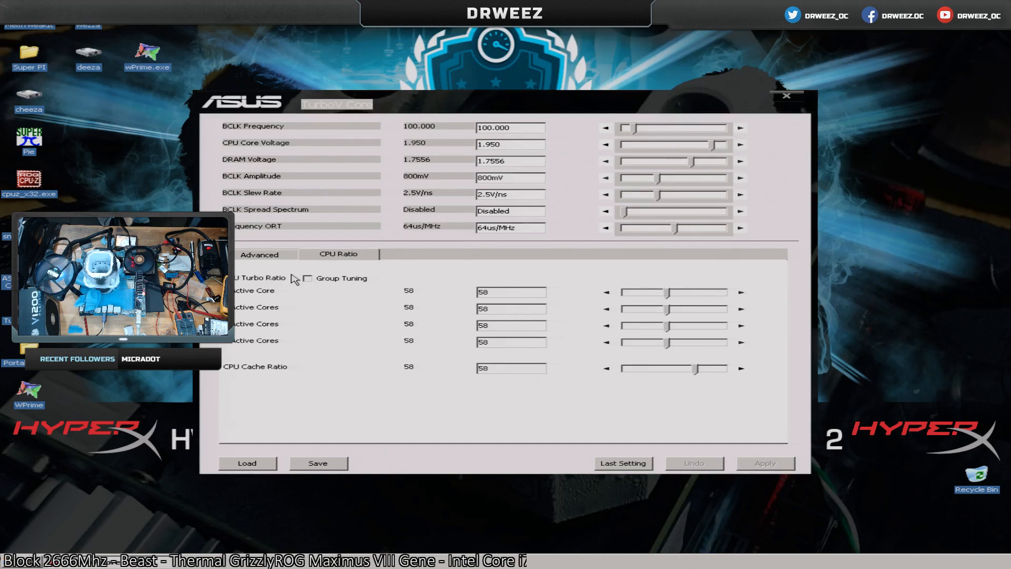
Turn on Group Tuning and apply a CPU turbo ratio of 61 to all cores.
{"action": "left_click", "coordinate": [342, 279]}
{"action": "left_click", "coordinate": [741, 292]}
{"action": "left_click", "coordinate": [741, 293]}
{"action": "left_click", "coordinate": [741, 292]}
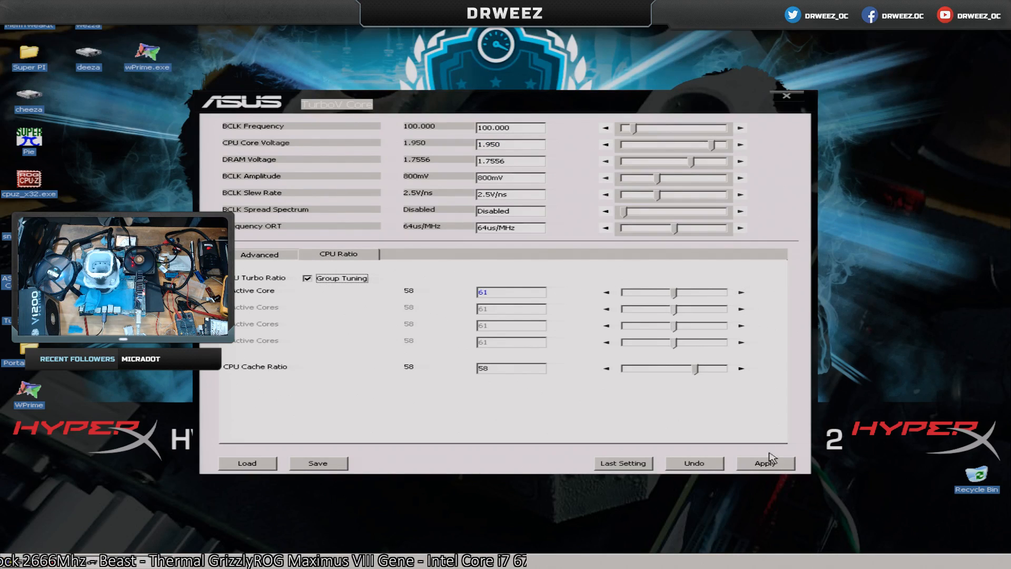
{"action": "left_click", "coordinate": [766, 462]}
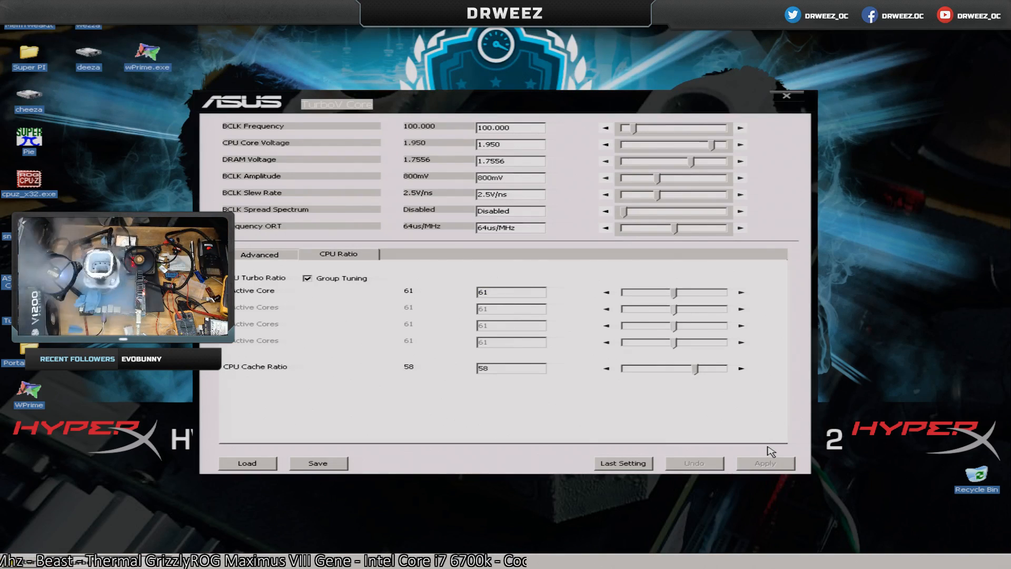
Raise the grouped CPU turbo ratio to 63 and on to 64, applying each value, and close TurboV Core.
{"action": "left_click", "coordinate": [741, 292]}
{"action": "left_click", "coordinate": [741, 292]}
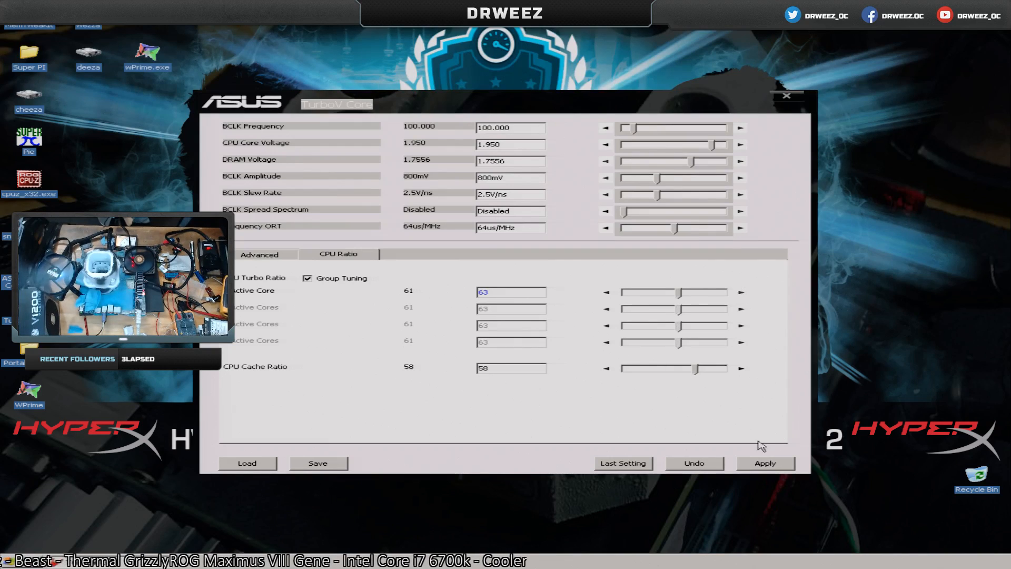
{"action": "left_click", "coordinate": [764, 463]}
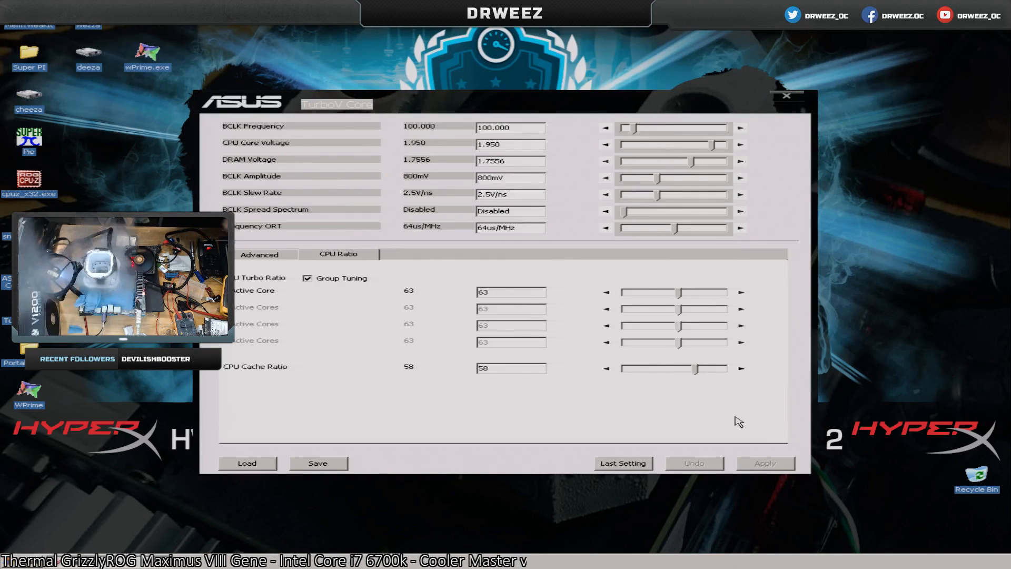
{"action": "left_click", "coordinate": [741, 291]}
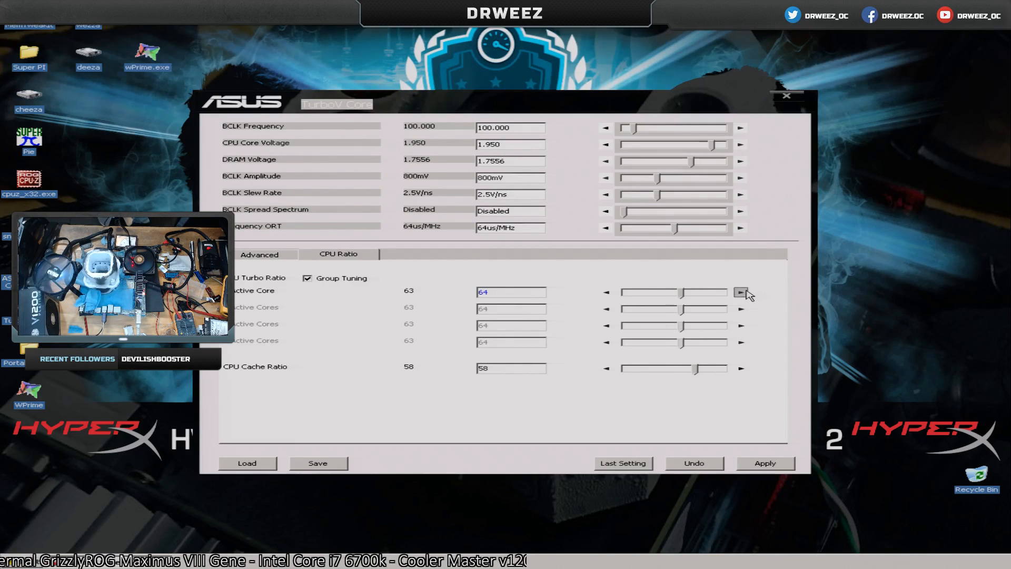
{"action": "left_click", "coordinate": [764, 462]}
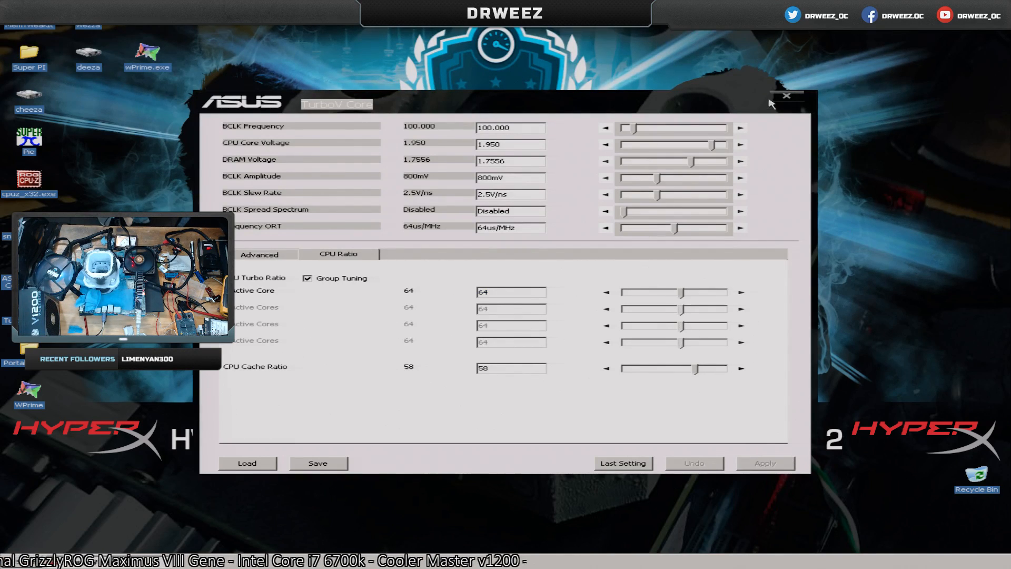
{"action": "left_click", "coordinate": [784, 96]}
Launch wPrime, set the wPrime.exe process priority to Realtime in Task Manager, and close Task Manager.
{"action": "double_click", "coordinate": [147, 52]}
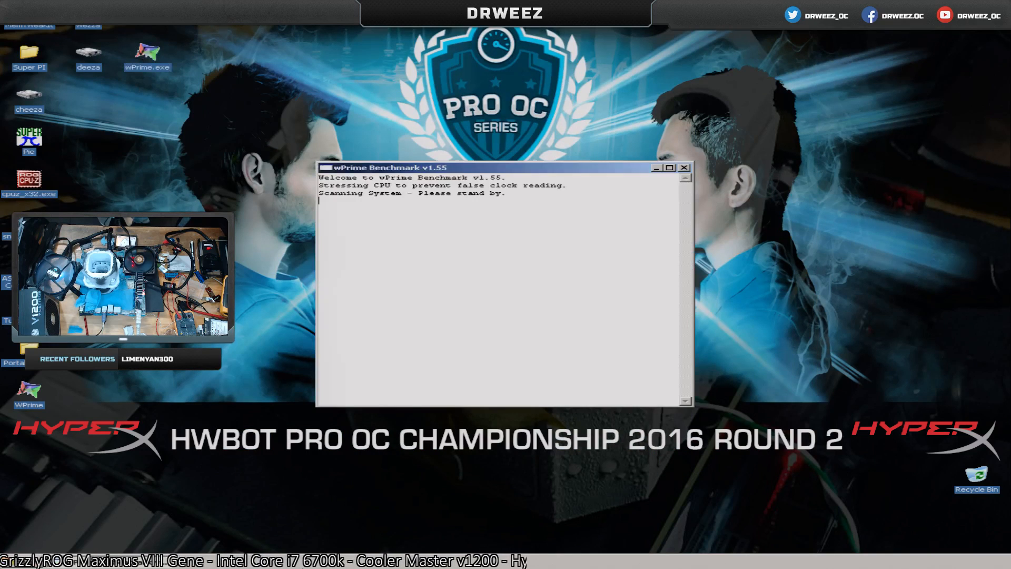
{"action": "right_click", "coordinate": [403, 551]}
{"action": "right_click", "coordinate": [396, 562]}
{"action": "left_click", "coordinate": [427, 527]}
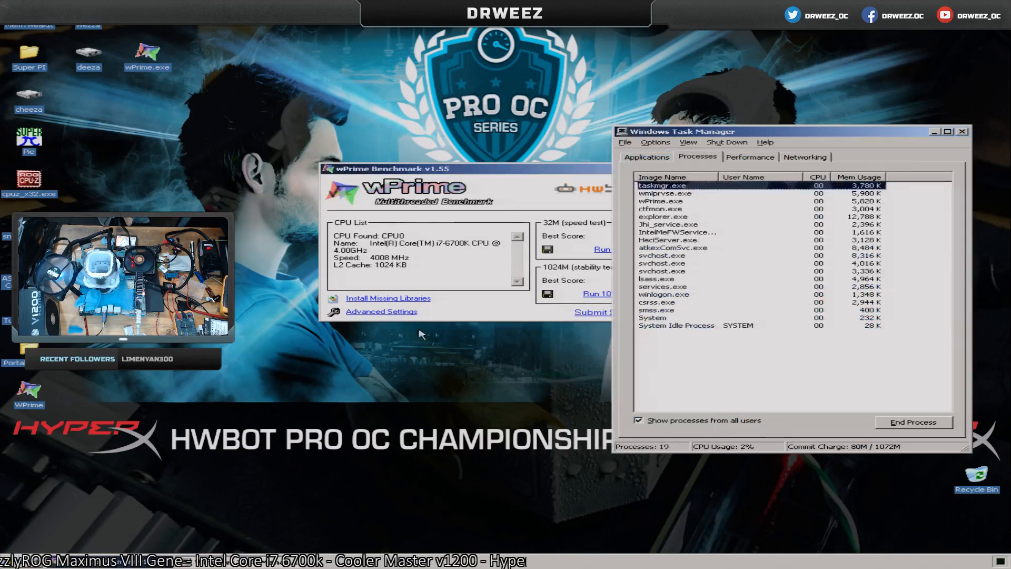
{"action": "right_click", "coordinate": [661, 201]}
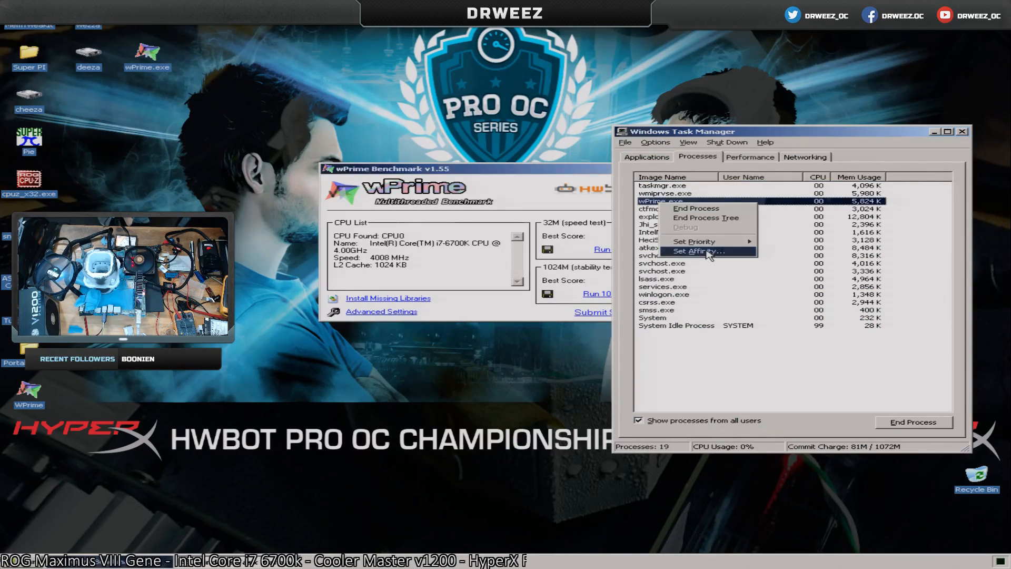
{"action": "mouse_move", "coordinate": [703, 243]}
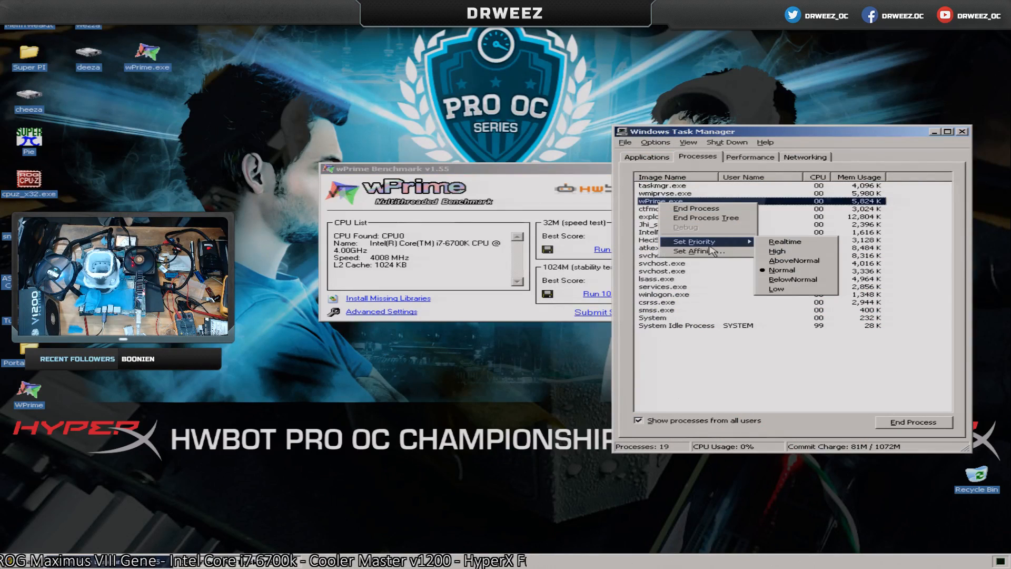
{"action": "left_click", "coordinate": [800, 242]}
{"action": "left_click", "coordinate": [474, 309]}
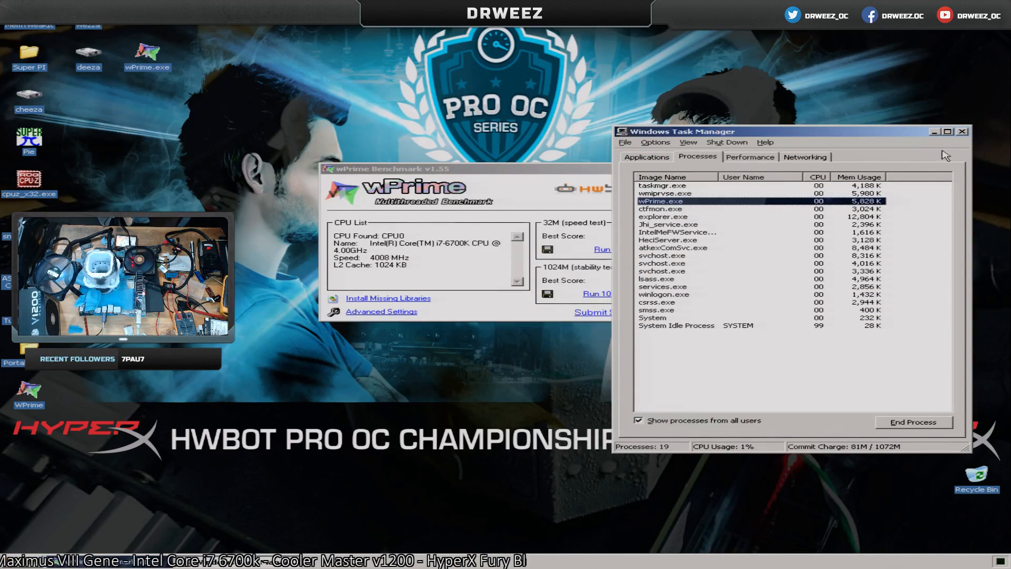
{"action": "left_click", "coordinate": [962, 131]}
Save a thread count of 8 in wPrime's advanced settings and run the 32M benchmark twice.
{"action": "left_click", "coordinate": [403, 314]}
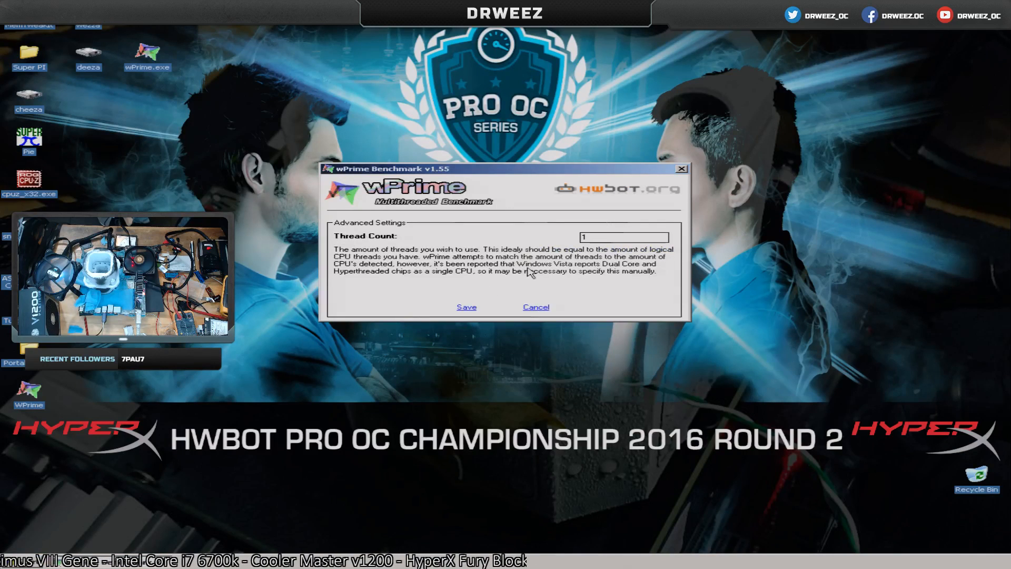
{"action": "left_click", "coordinate": [468, 310]}
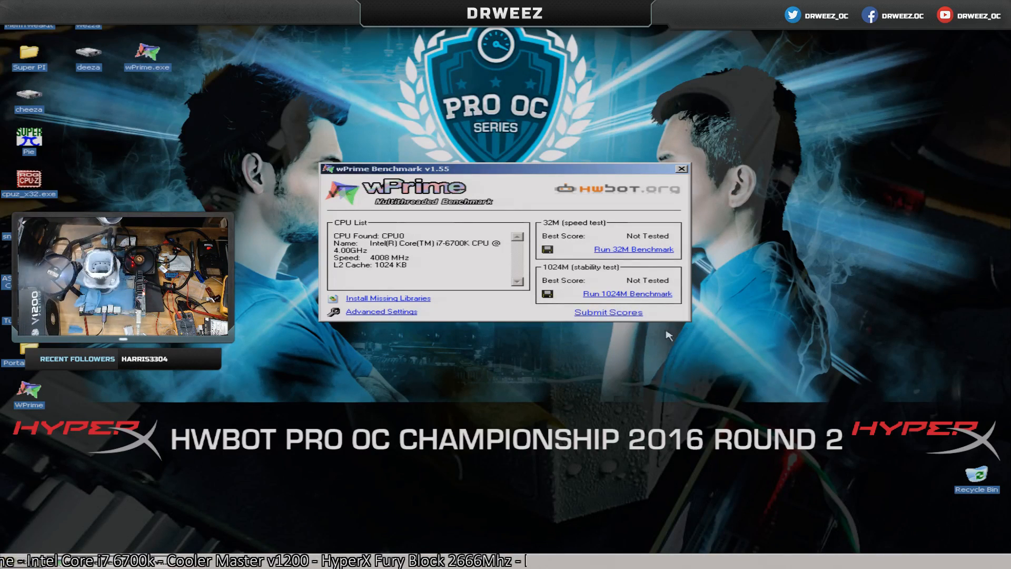
{"action": "left_click", "coordinate": [645, 250]}
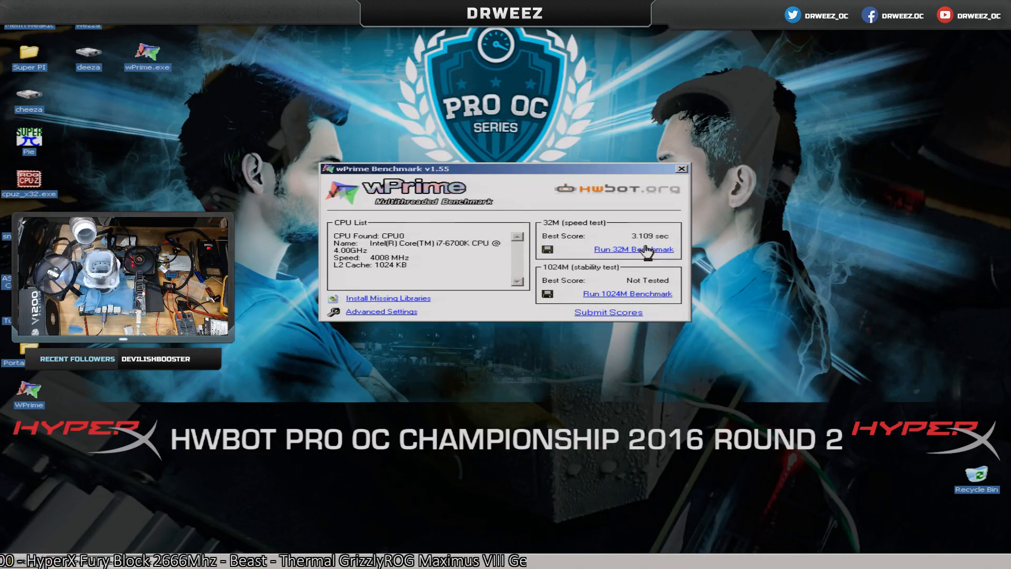
{"action": "left_click", "coordinate": [647, 251]}
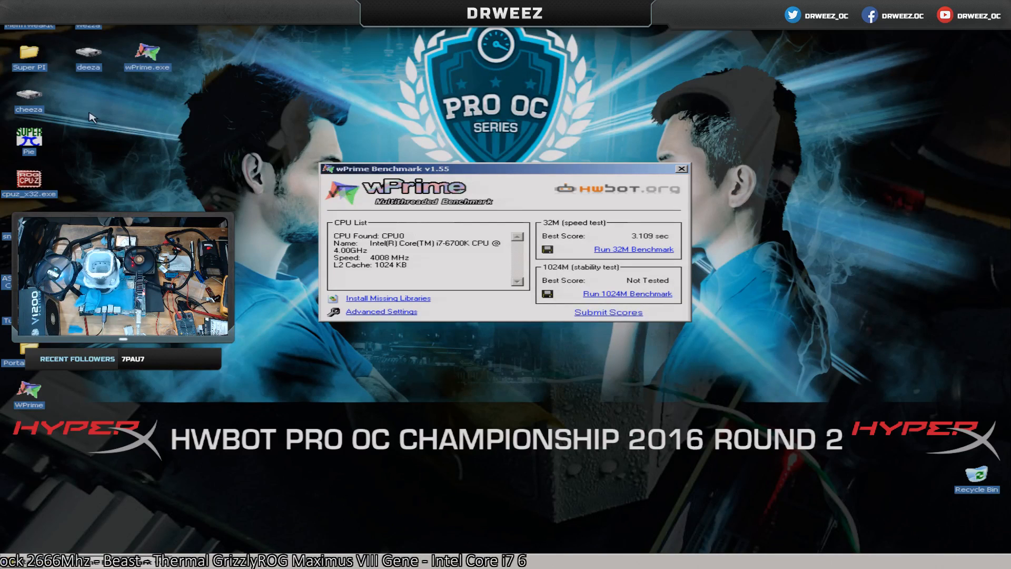
Arrange two CPU-Z windows in the desktop's upper corners, processor details on the right and SPD on the left, moving wPrime out of the way.
{"action": "double_click", "coordinate": [30, 181]}
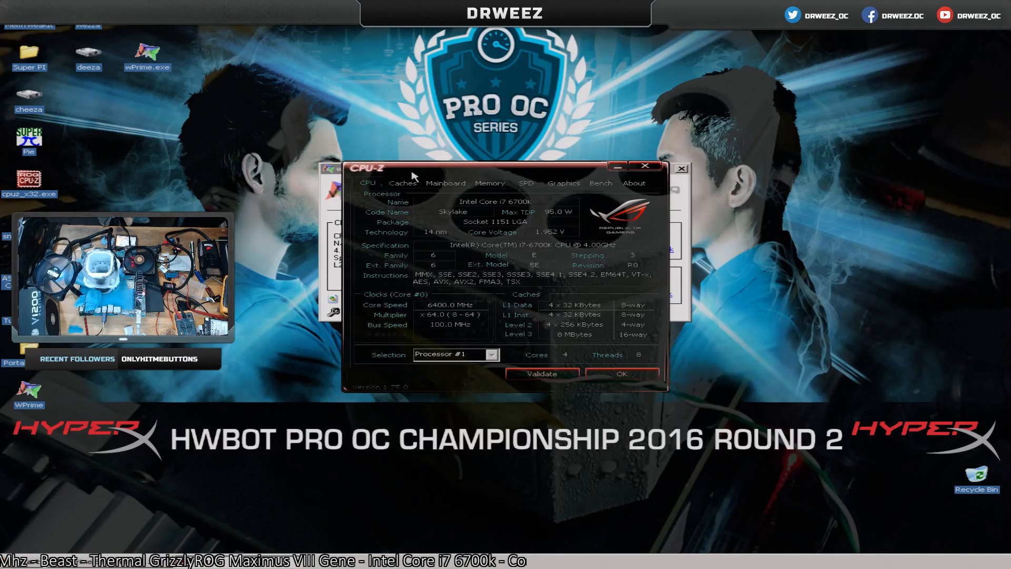
{"action": "left_click_drag", "start_coordinate": [463, 168], "coordinate": [797, 13]}
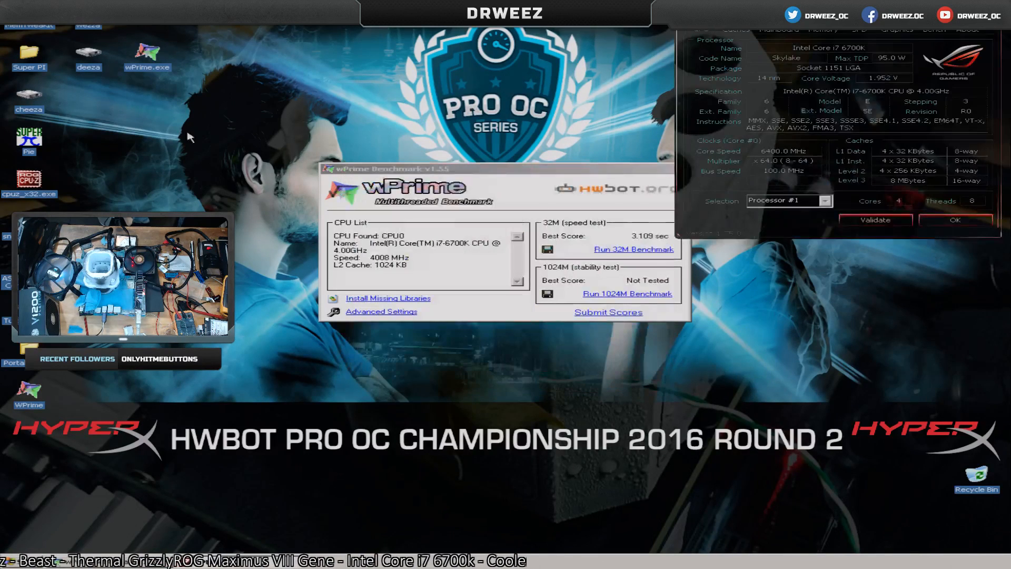
{"action": "double_click", "coordinate": [16, 192]}
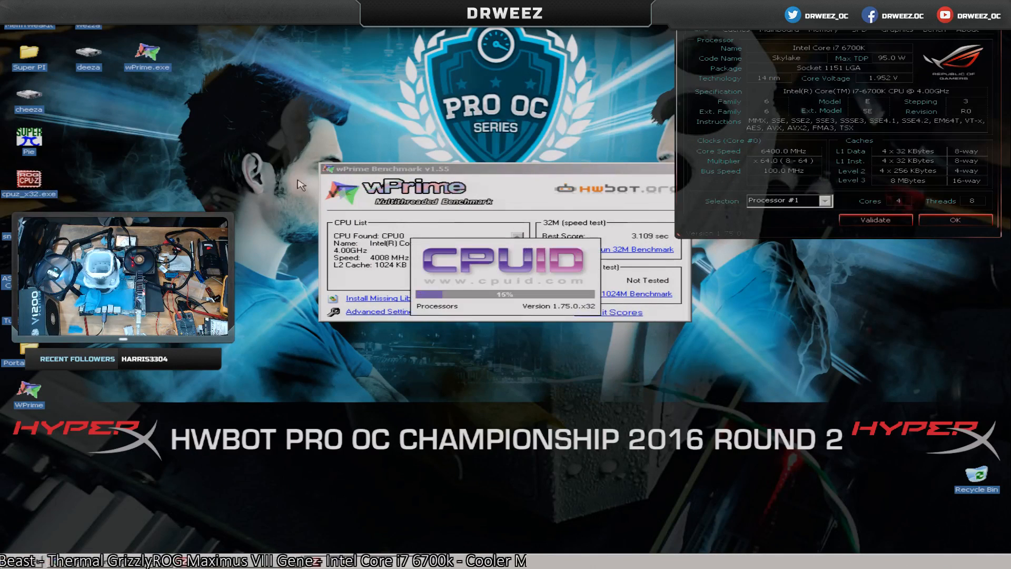
{"action": "left_click", "coordinate": [470, 197]}
{"action": "left_click_drag", "start_coordinate": [686, 265], "coordinate": [724, 260]}
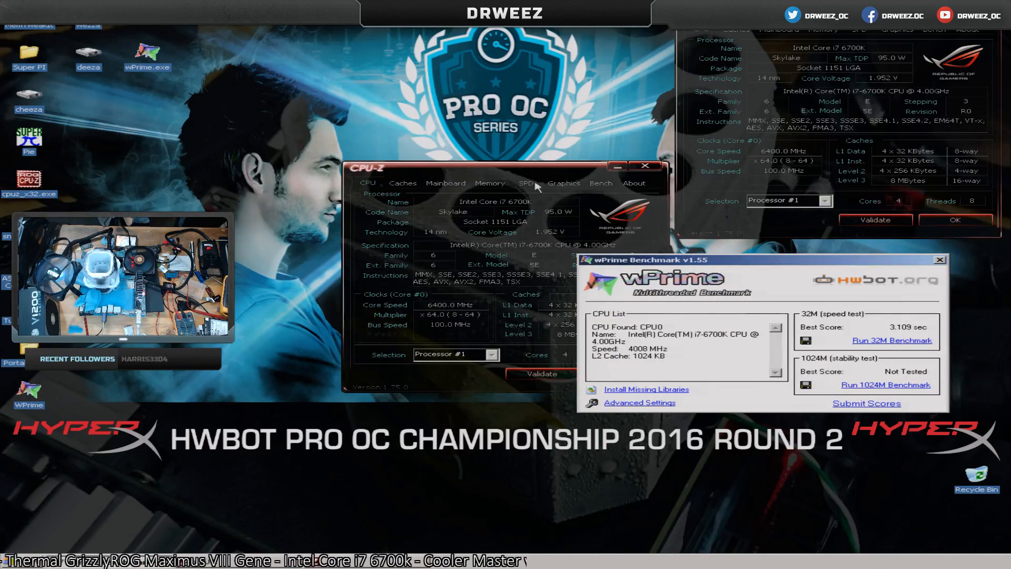
{"action": "left_click_drag", "start_coordinate": [526, 173], "coordinate": [234, 11]}
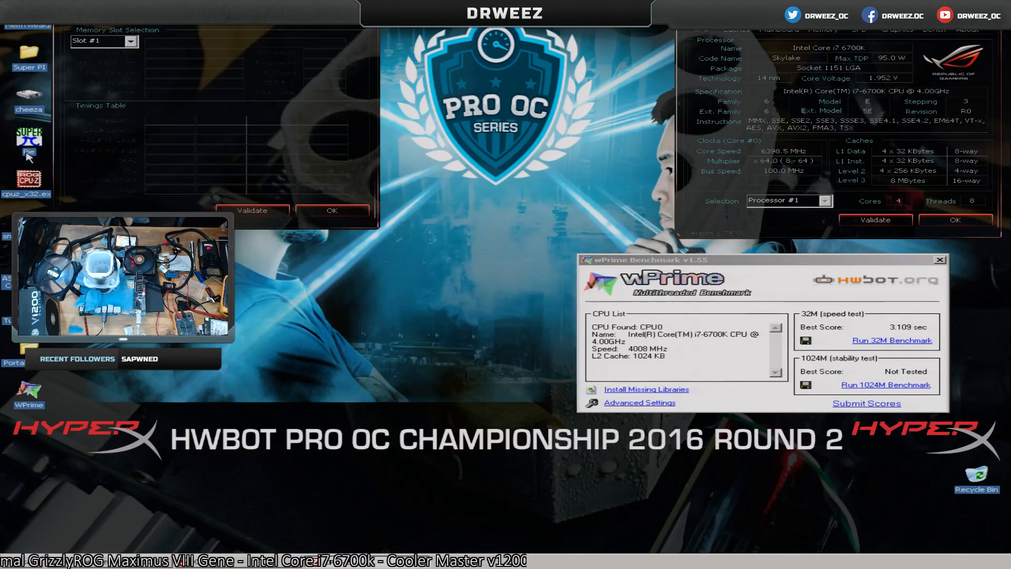
Show memory Slot #2 in the SPD window and place a third CPU-Z window with the Mainboard details at the desktop's lower left.
{"action": "double_click", "coordinate": [27, 182]}
{"action": "left_click", "coordinate": [131, 40]}
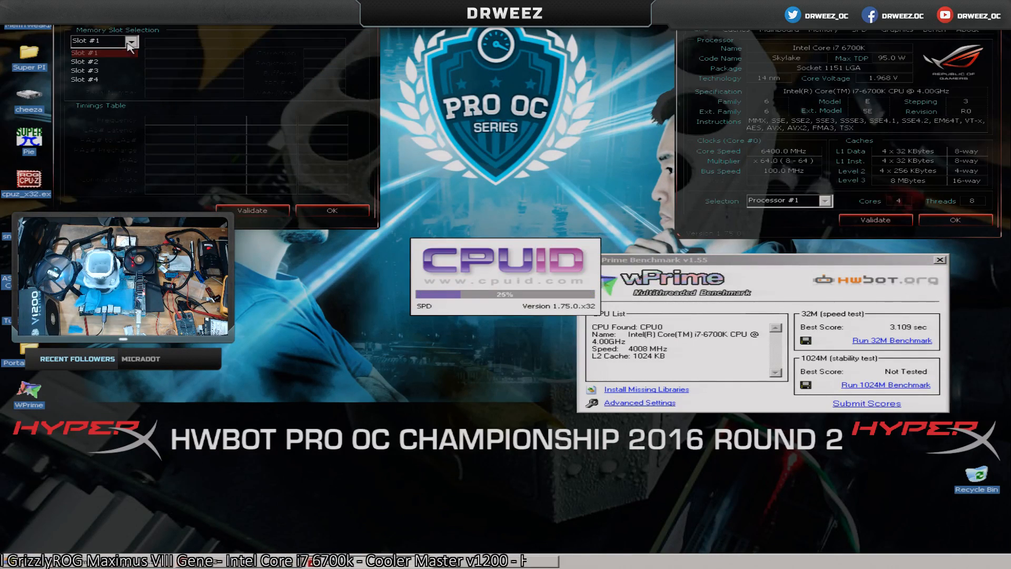
{"action": "left_click", "coordinate": [91, 62]}
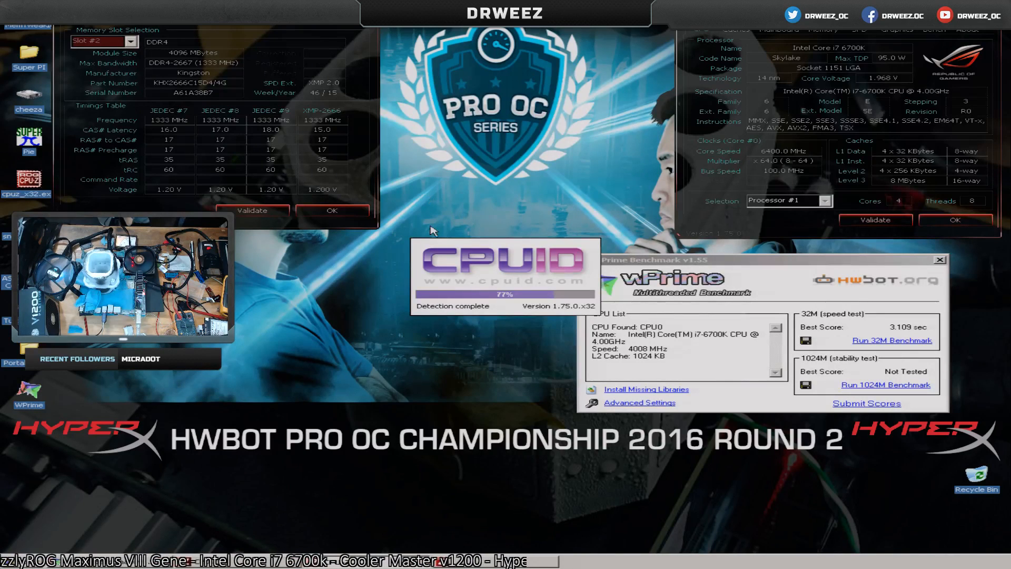
{"action": "left_click", "coordinate": [446, 183]}
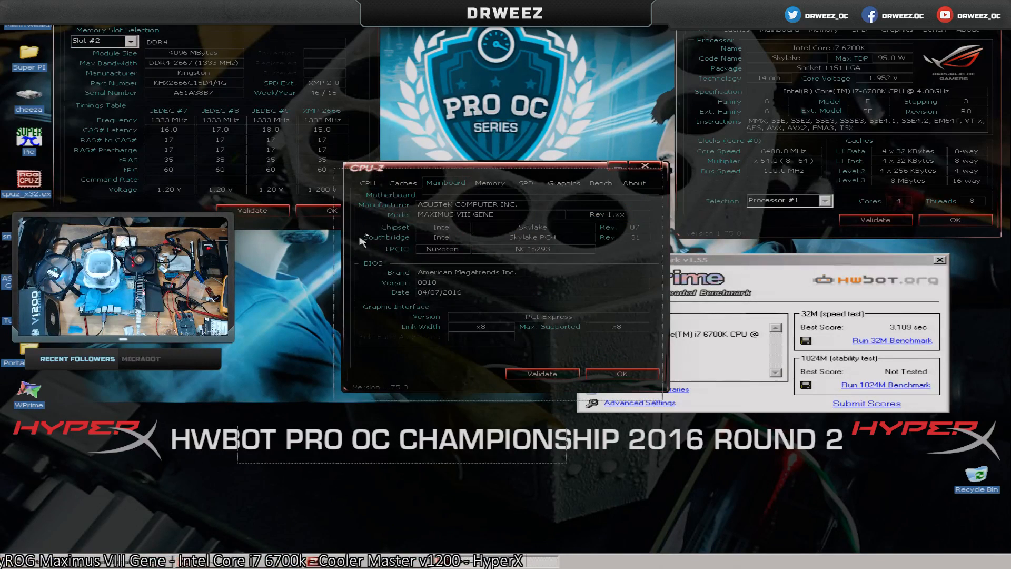
{"action": "left_click_drag", "start_coordinate": [446, 167], "coordinate": [171, 326]}
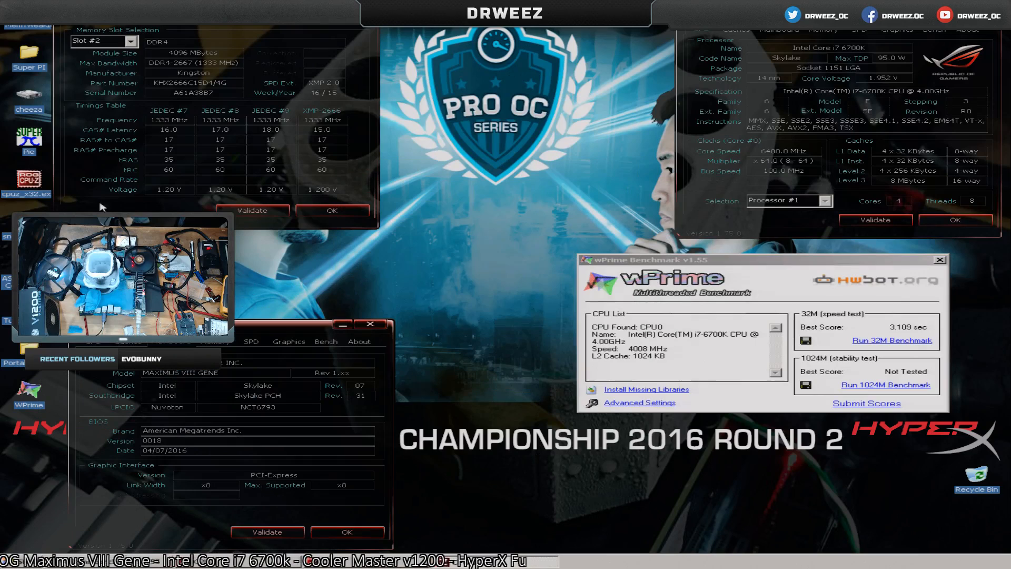
Place a fourth CPU-Z window with the Memory details below a centred wPrime window and bring the processor details window in front of wPrime.
{"action": "double_click", "coordinate": [29, 183]}
{"action": "left_click_drag", "start_coordinate": [762, 265], "coordinate": [650, 359]}
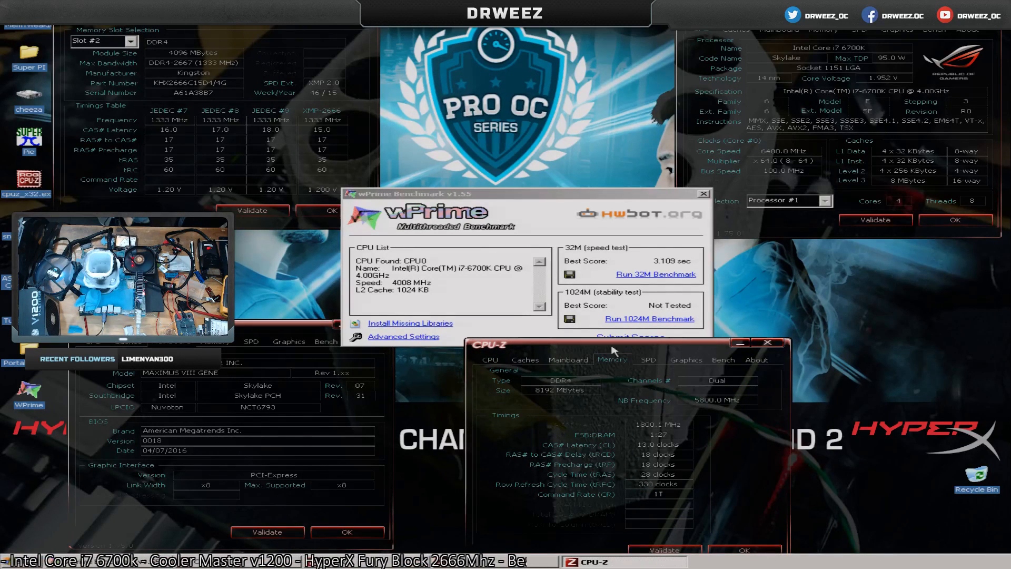
{"action": "left_click", "coordinate": [598, 361]}
{"action": "left_click_drag", "start_coordinate": [593, 361], "coordinate": [592, 362]}
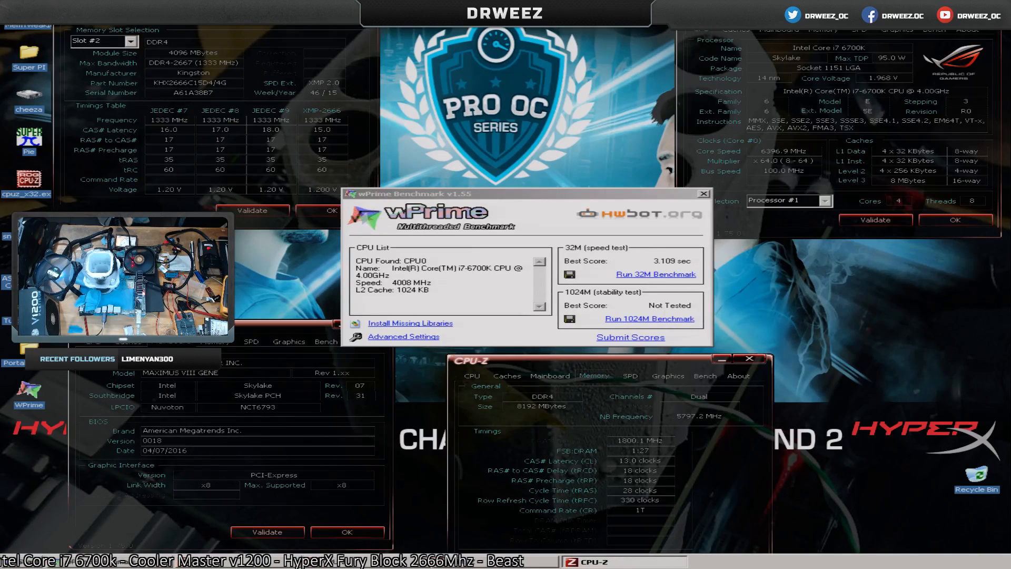
{"action": "left_click", "coordinate": [790, 184]}
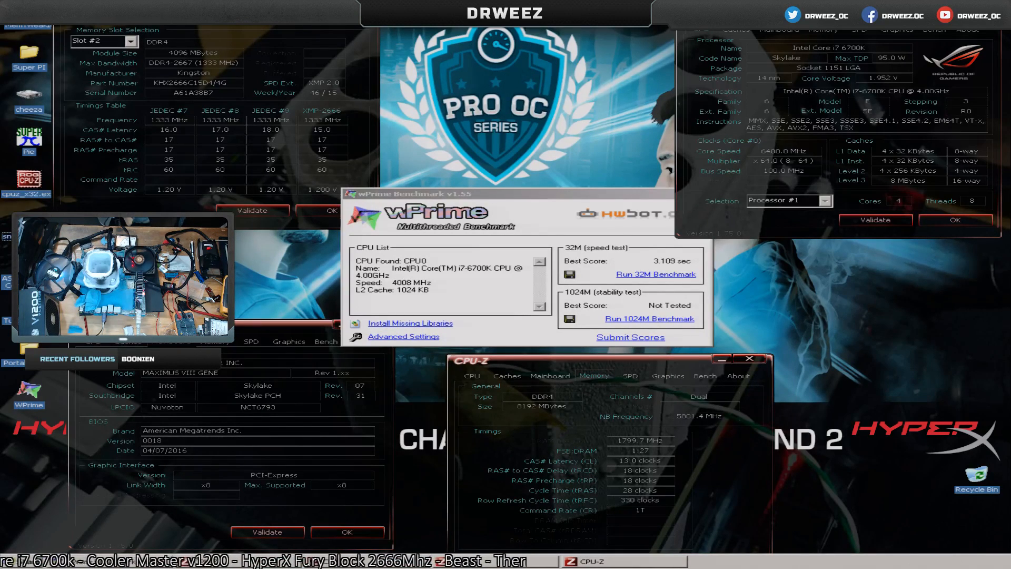
Find the My Pictures folder through the snapshot shortcut's properties, preview the screenshot snaphsot0016.png, and close everything opened for the check.
{"action": "key", "text": "alt+Return"}
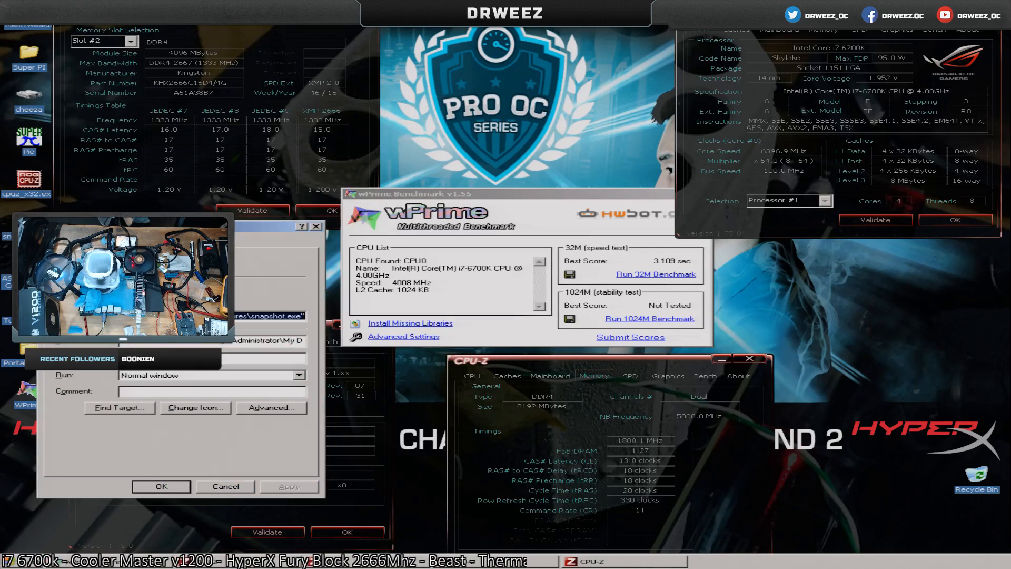
{"action": "left_click", "coordinate": [119, 408]}
{"action": "right_click", "coordinate": [181, 338]}
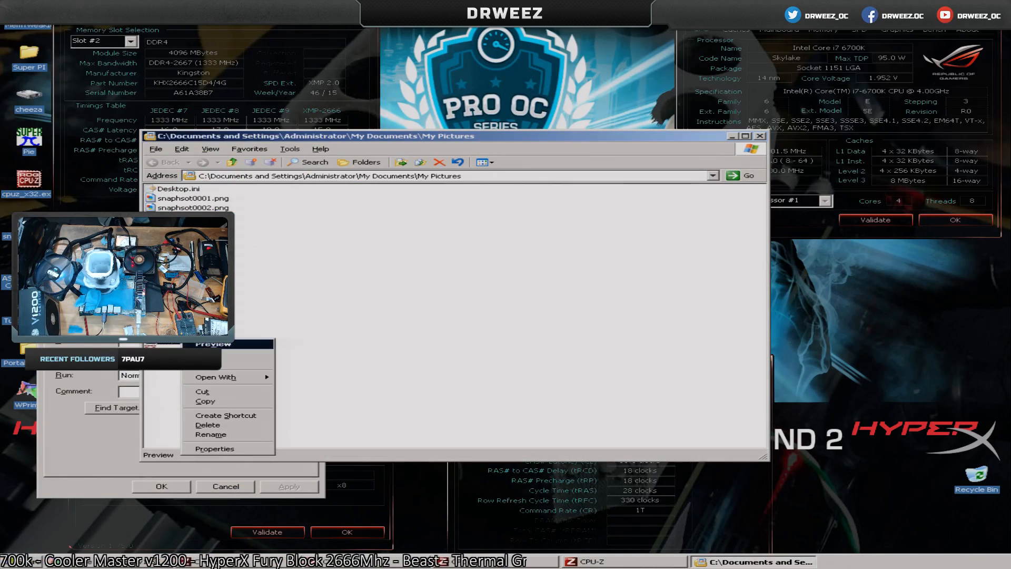
{"action": "left_click", "coordinate": [200, 344]}
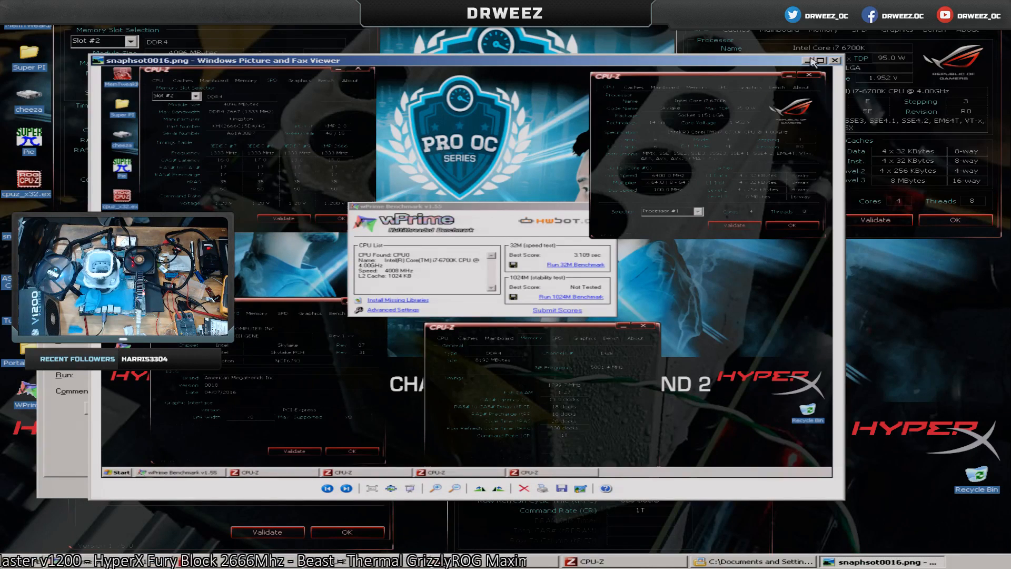
{"action": "left_click", "coordinate": [834, 60]}
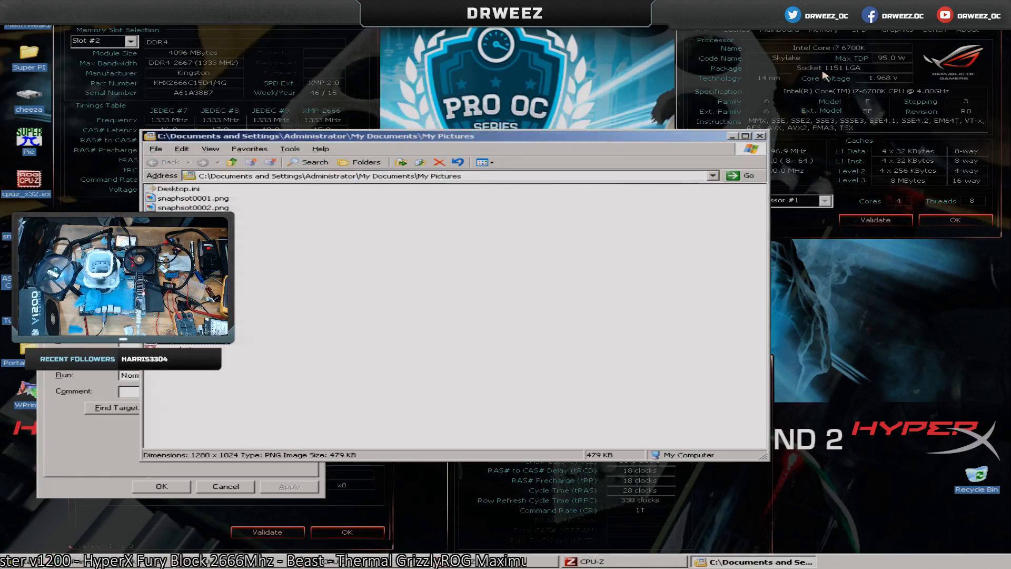
{"action": "left_click", "coordinate": [760, 136]}
{"action": "left_click", "coordinate": [225, 486]}
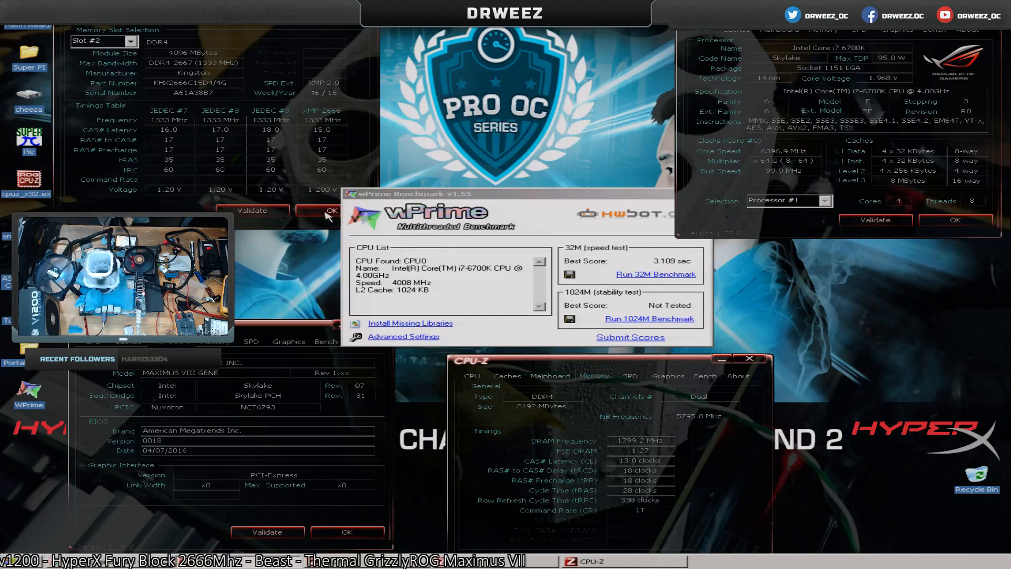
Close all the CPU-Z windows, leaving only wPrime open.
{"action": "left_click", "coordinate": [347, 531]}
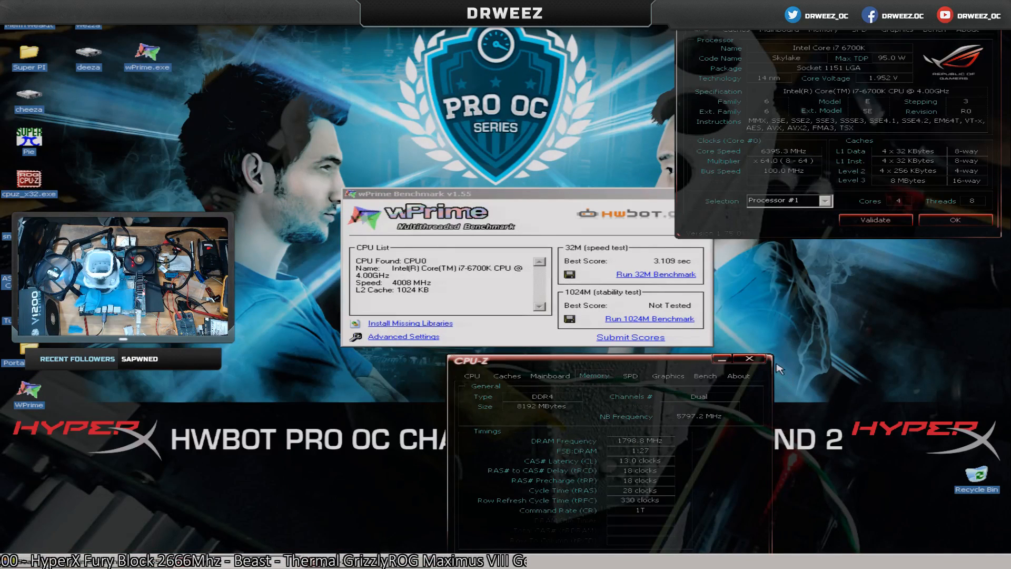
{"action": "left_click", "coordinate": [750, 358]}
{"action": "left_click", "coordinate": [955, 219]}
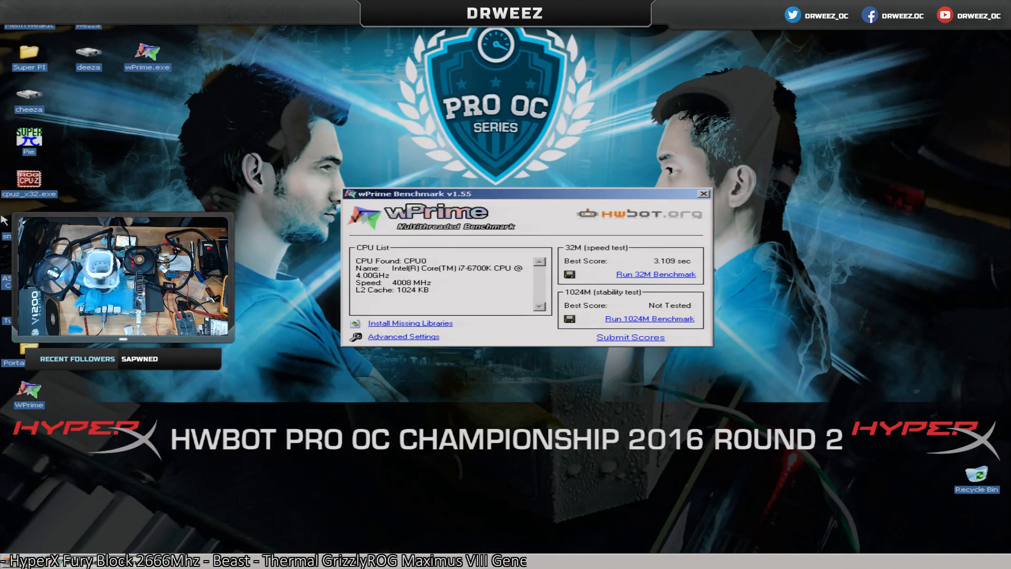
Set the BCLK Frequency to 100.125 in TurboV Core, apply it and close TurboV Core.
{"action": "double_click", "coordinate": [30, 307]}
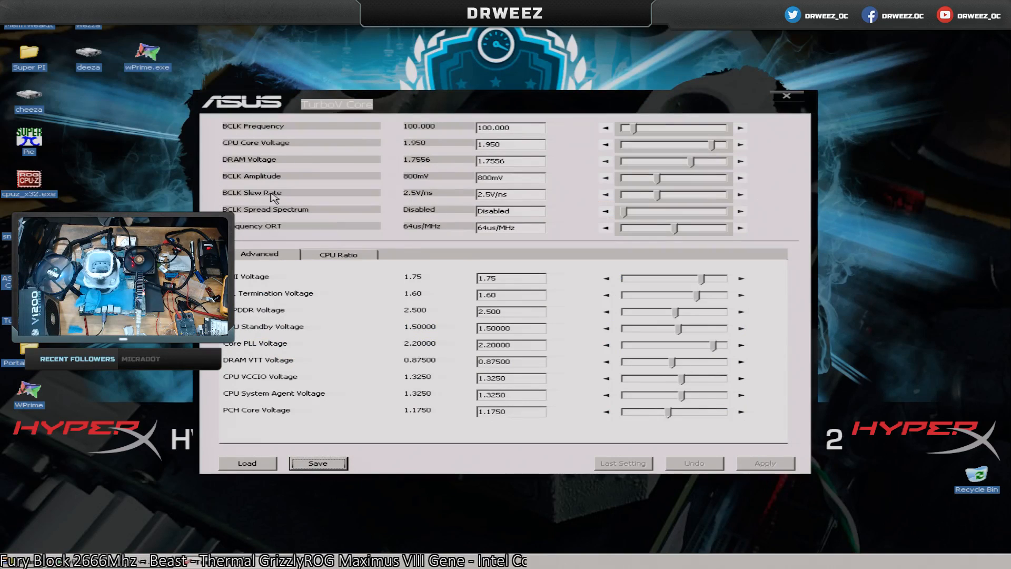
{"action": "left_click", "coordinate": [503, 128]}
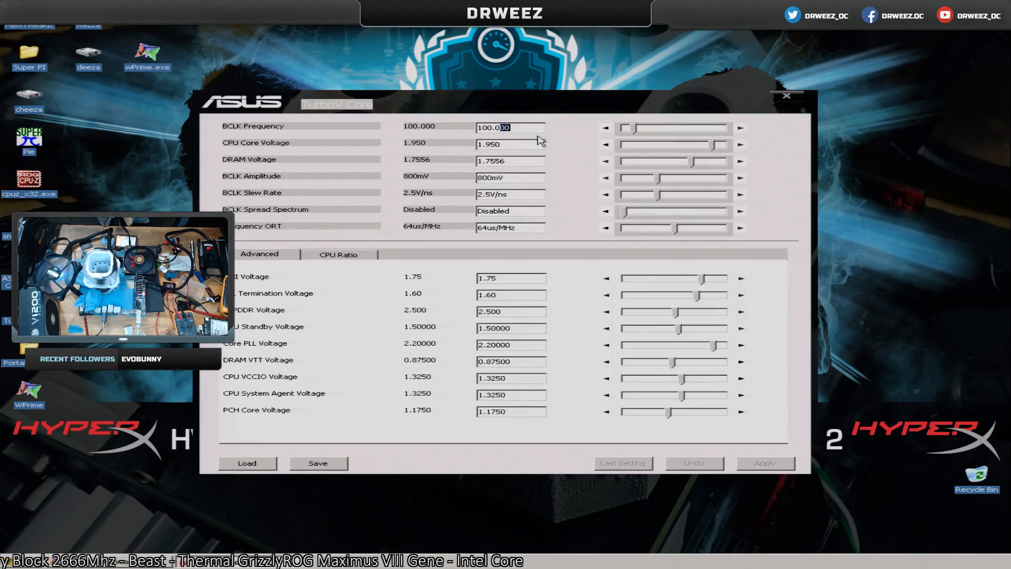
{"action": "key", "text": "BackSpace"}
{"action": "key", "text": "BackSpace"}
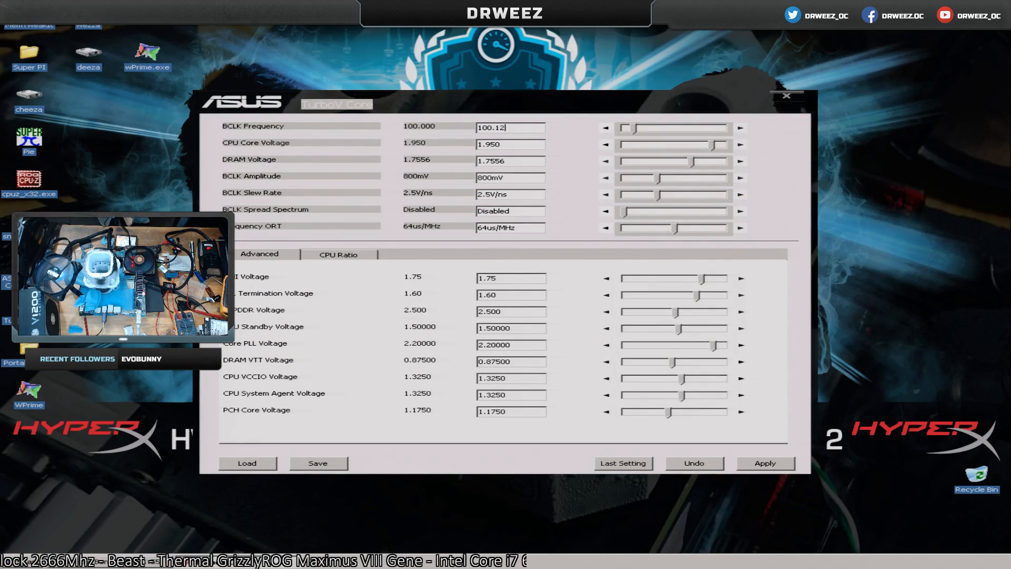
{"action": "left_click", "coordinate": [789, 466]}
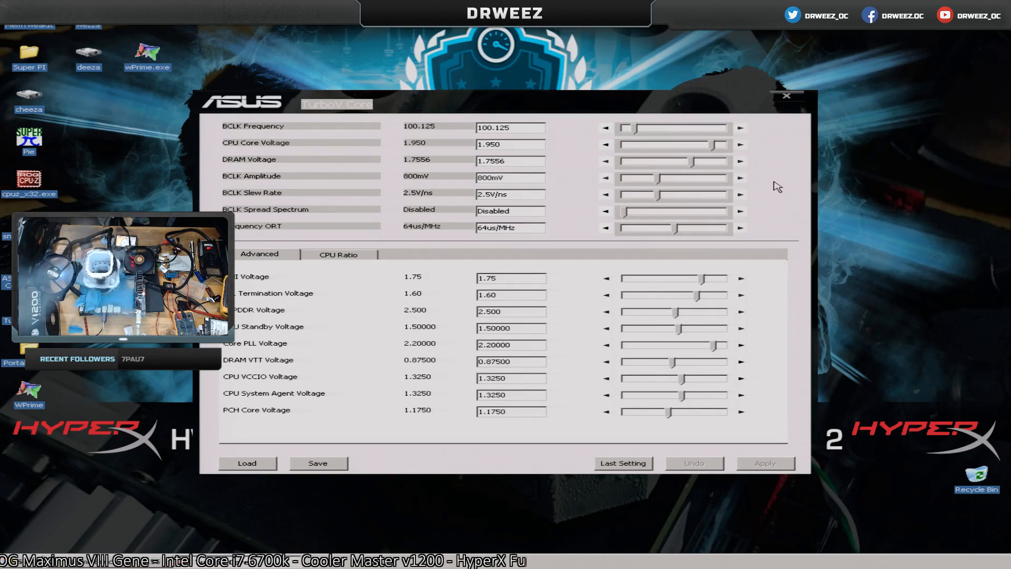
{"action": "left_click", "coordinate": [786, 96]}
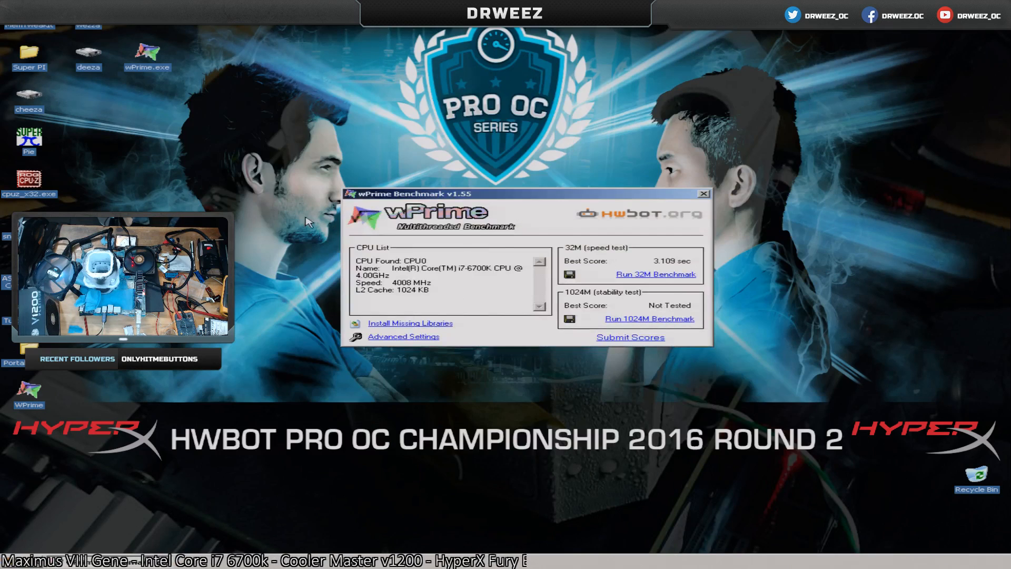
Check the core clock in CPU-Z, close it, and run wPrime's 32M benchmark two more times.
{"action": "double_click", "coordinate": [27, 196]}
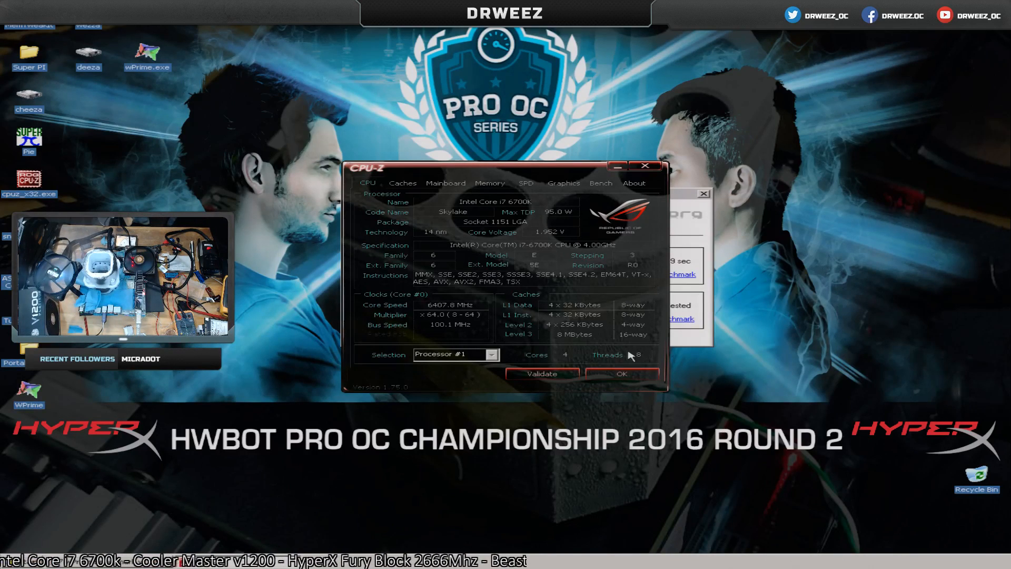
{"action": "left_click", "coordinate": [622, 374]}
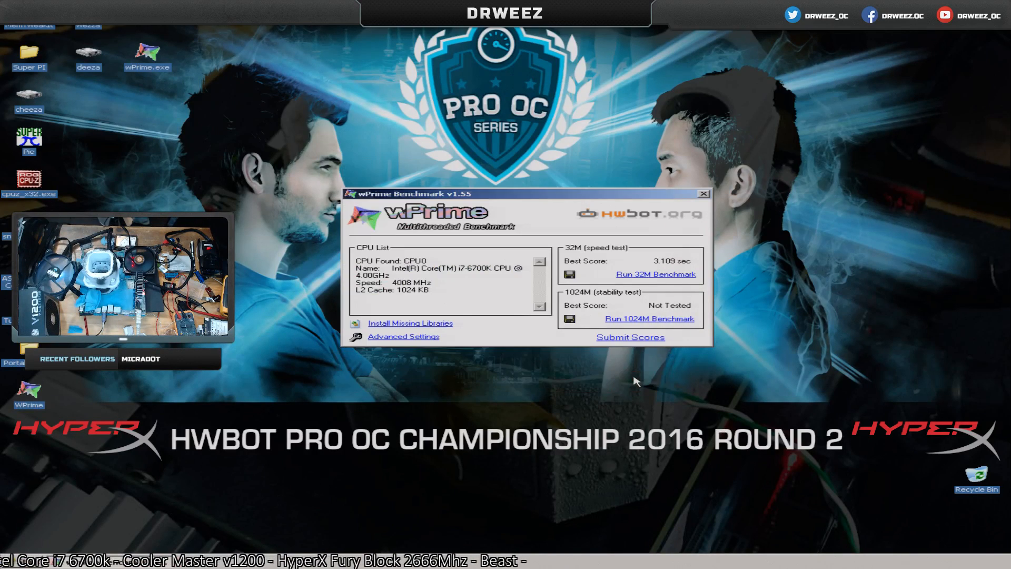
{"action": "left_click", "coordinate": [628, 276]}
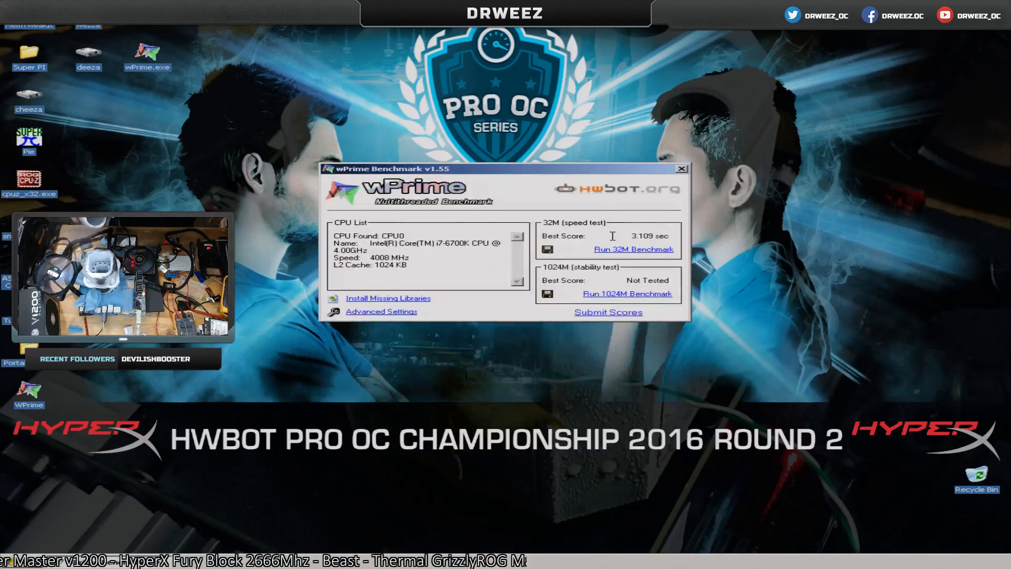
{"action": "left_click", "coordinate": [634, 250]}
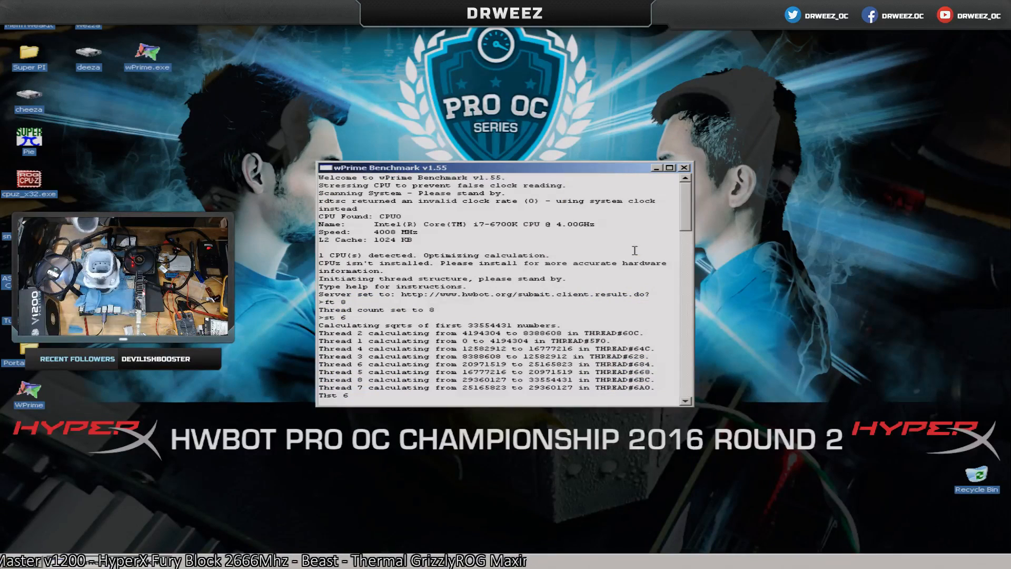
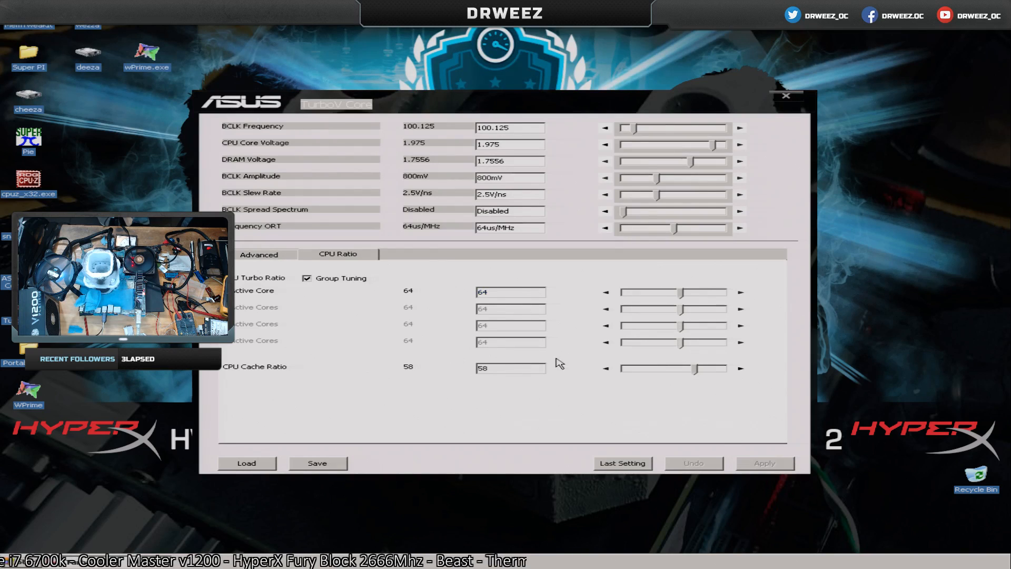
Raise the CPU Cache Ratio to 60, apply it and close TurboV Core.
{"action": "left_click", "coordinate": [740, 369]}
{"action": "left_click", "coordinate": [741, 369]}
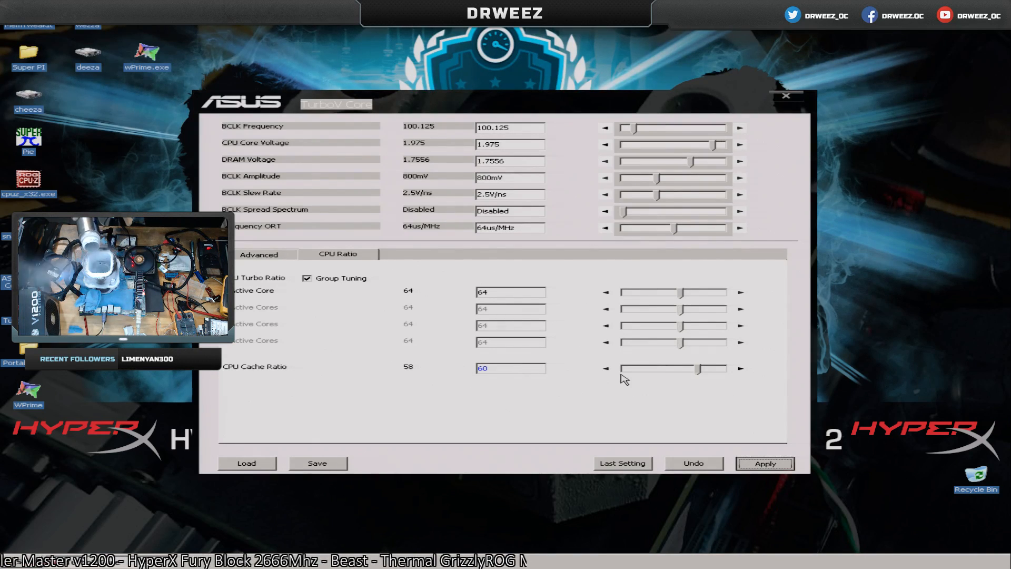
{"action": "key", "text": "space"}
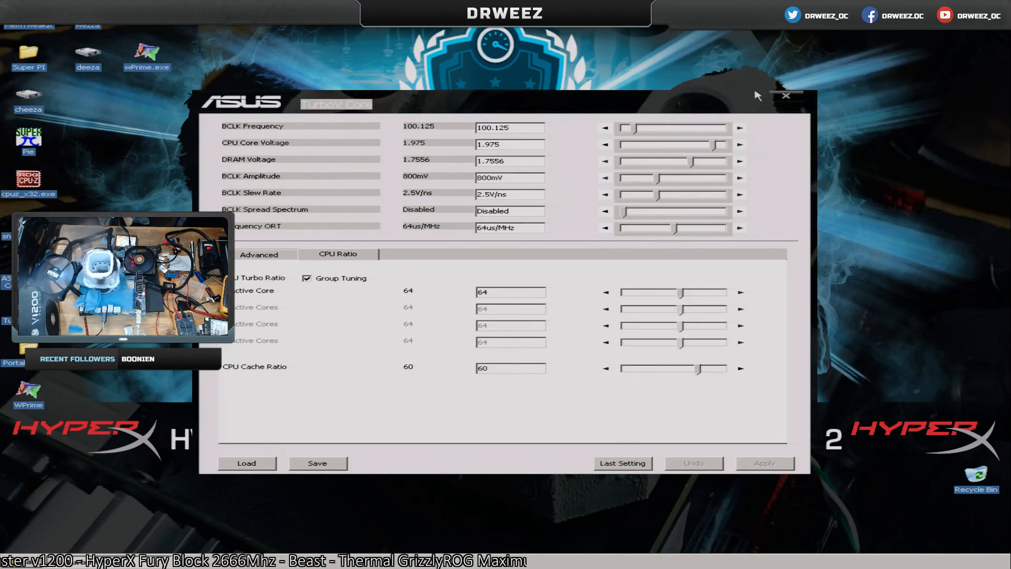
{"action": "left_click", "coordinate": [785, 100]}
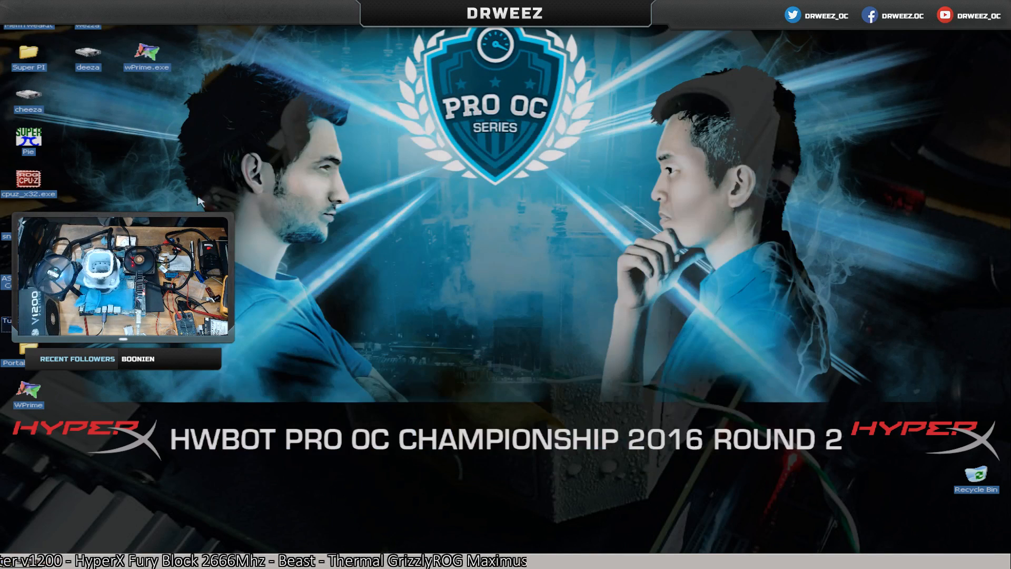
Launch wPrime, set the priority of its wPrime.exe process to High in Task Manager, and close Task Manager.
{"action": "double_click", "coordinate": [147, 53]}
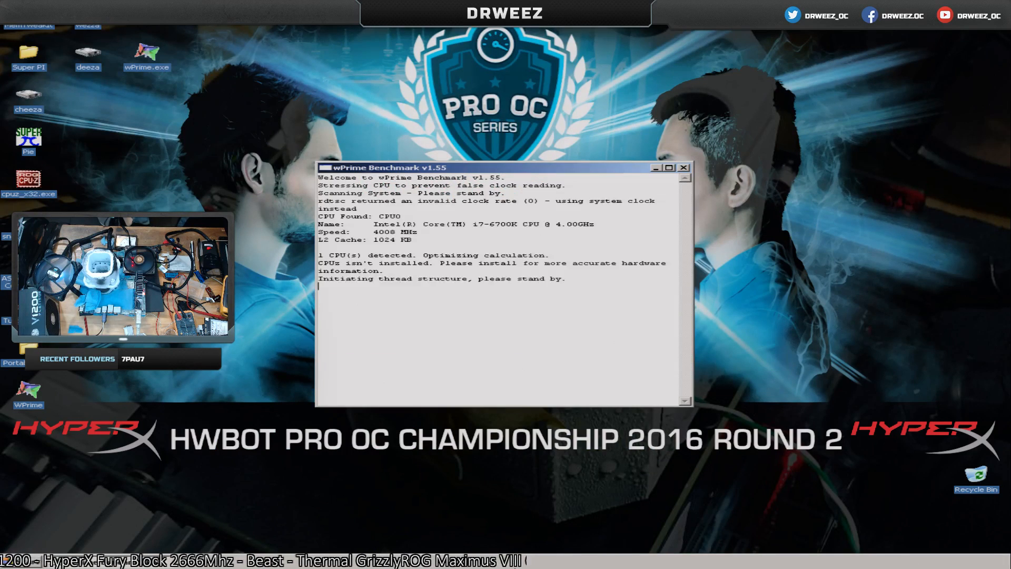
{"action": "right_click", "coordinate": [551, 562]}
{"action": "left_click", "coordinate": [585, 535]}
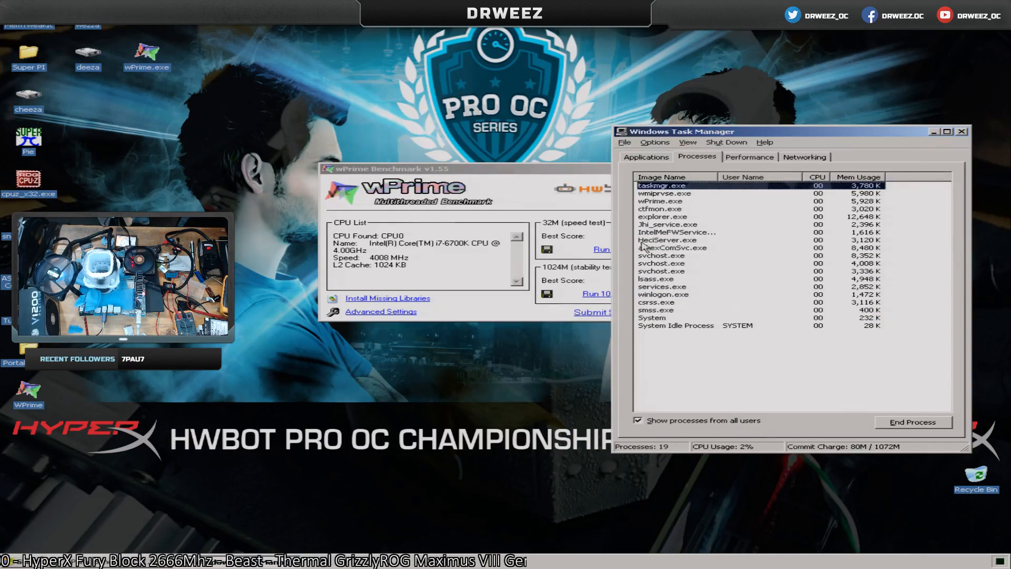
{"action": "right_click", "coordinate": [654, 205]}
{"action": "mouse_move", "coordinate": [703, 239]}
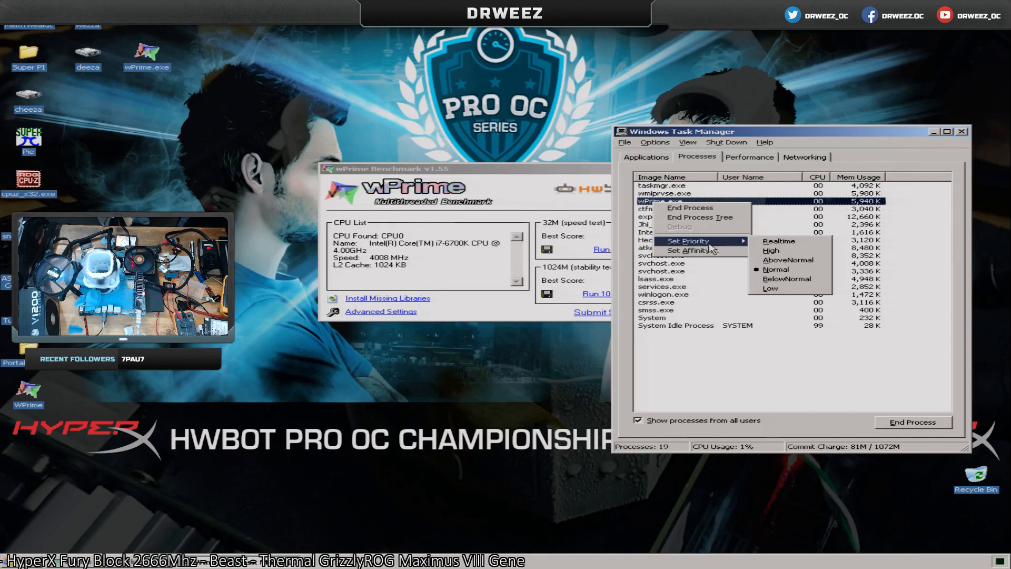
{"action": "left_click", "coordinate": [798, 252]}
{"action": "left_click", "coordinate": [474, 309]}
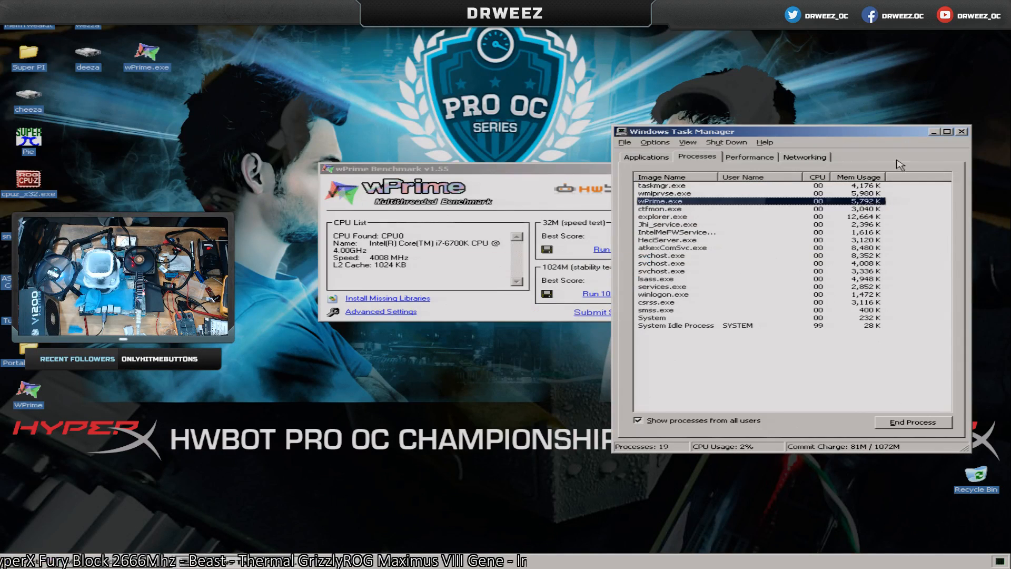
{"action": "left_click", "coordinate": [963, 132]}
Save the Thread Count in wPrime's advanced settings and run the 32M benchmark twice.
{"action": "left_click", "coordinate": [404, 312]}
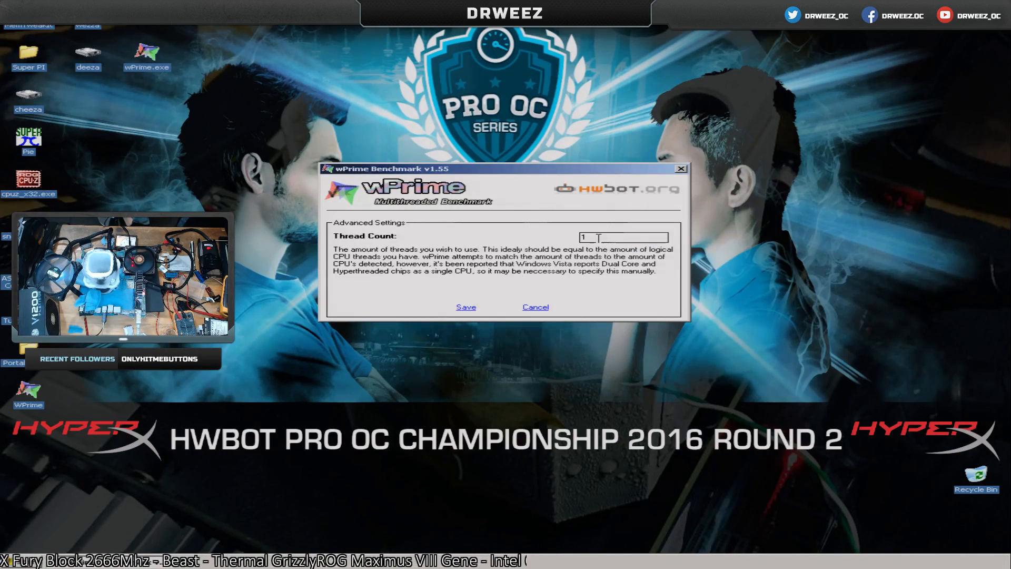
{"action": "left_click", "coordinate": [466, 307]}
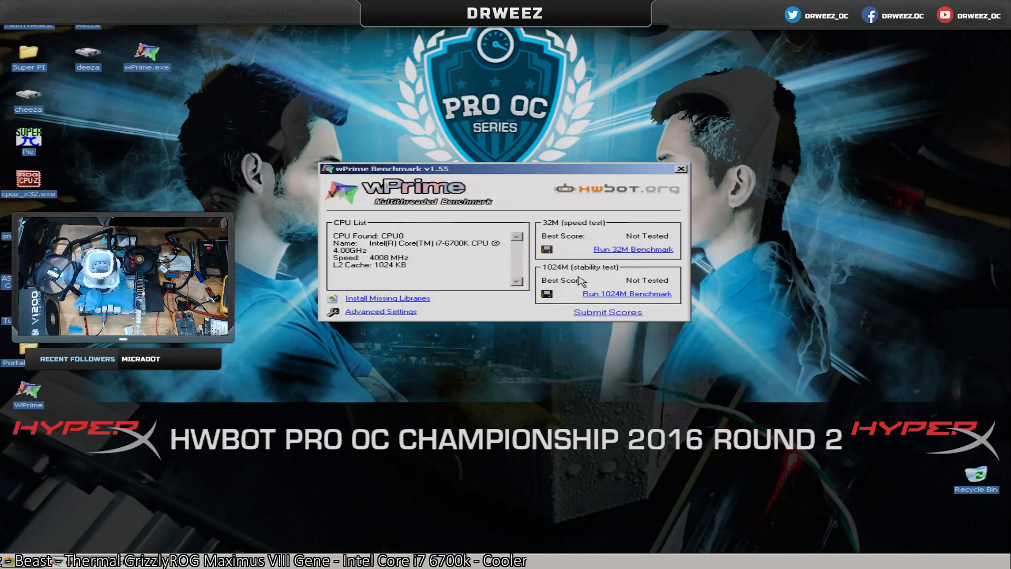
{"action": "left_click", "coordinate": [619, 251]}
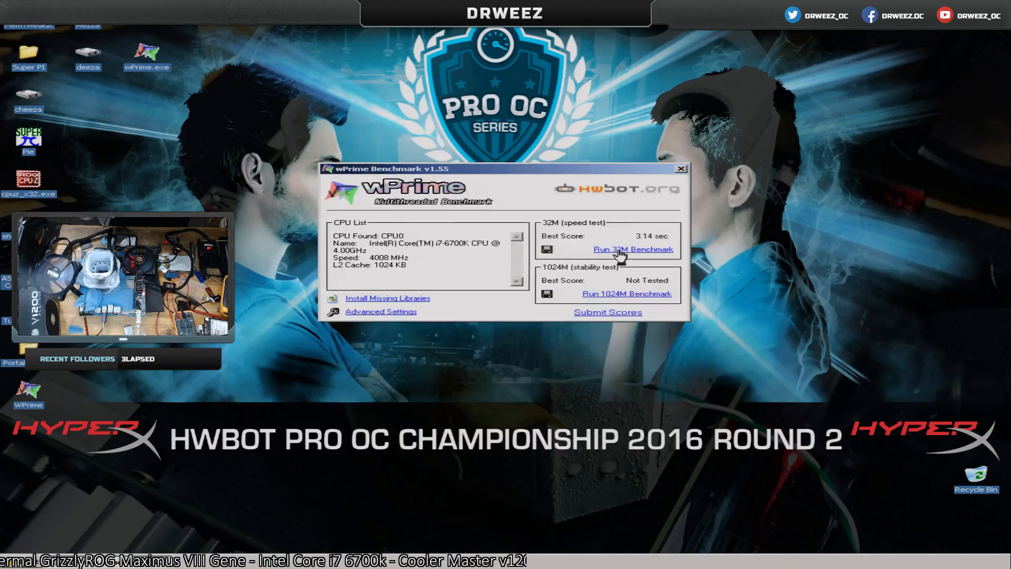
{"action": "left_click", "coordinate": [620, 254]}
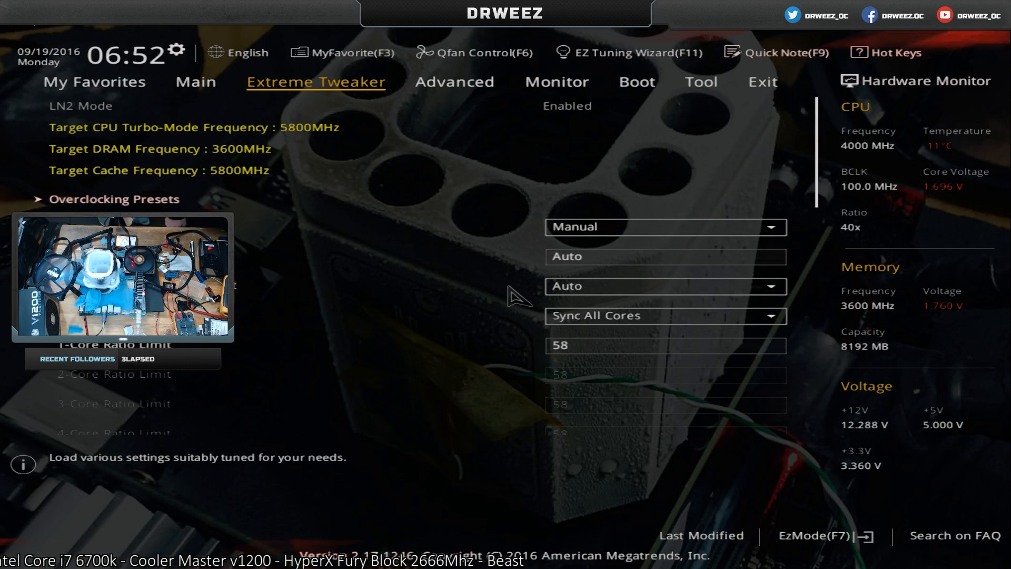
Set the DRAM Voltage to 1.85 in the BIOS Extreme Tweaker settings.
{"action": "key", "text": "Down"}
{"action": "key", "text": "Down"}
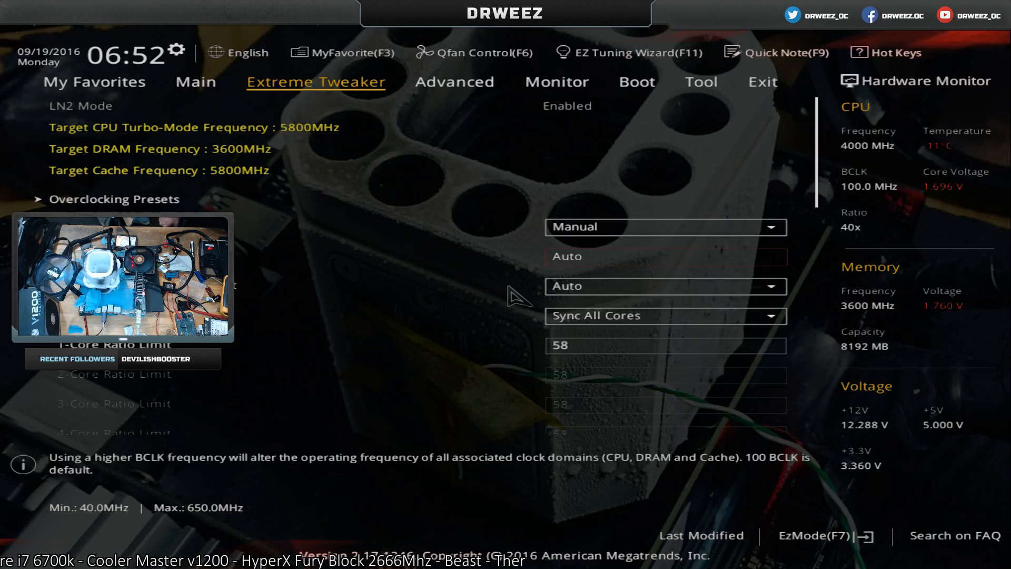
{"action": "key", "text": "Page_Down"}
{"action": "key", "text": "Page_Down"}
{"action": "key", "text": "Down"}
{"action": "key", "text": "Down"}
{"action": "key", "text": "Down"}
{"action": "key", "text": "Down"}
{"action": "key", "text": "Down"}
{"action": "key", "text": "Down"}
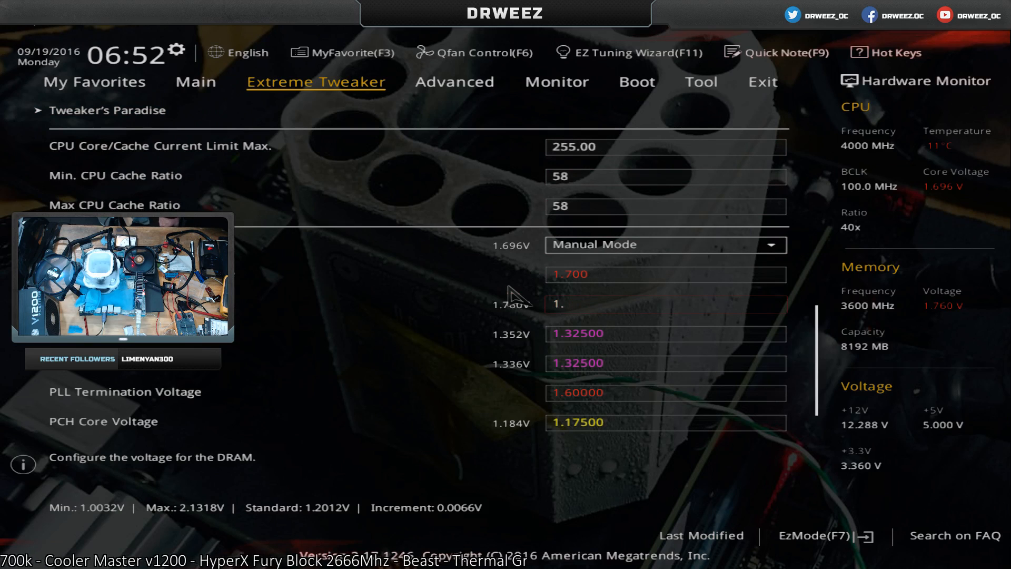
{"action": "type", "text": "1.85"}
{"action": "key", "text": "Return"}
{"action": "key", "text": "Up"}
{"action": "key", "text": "Down"}
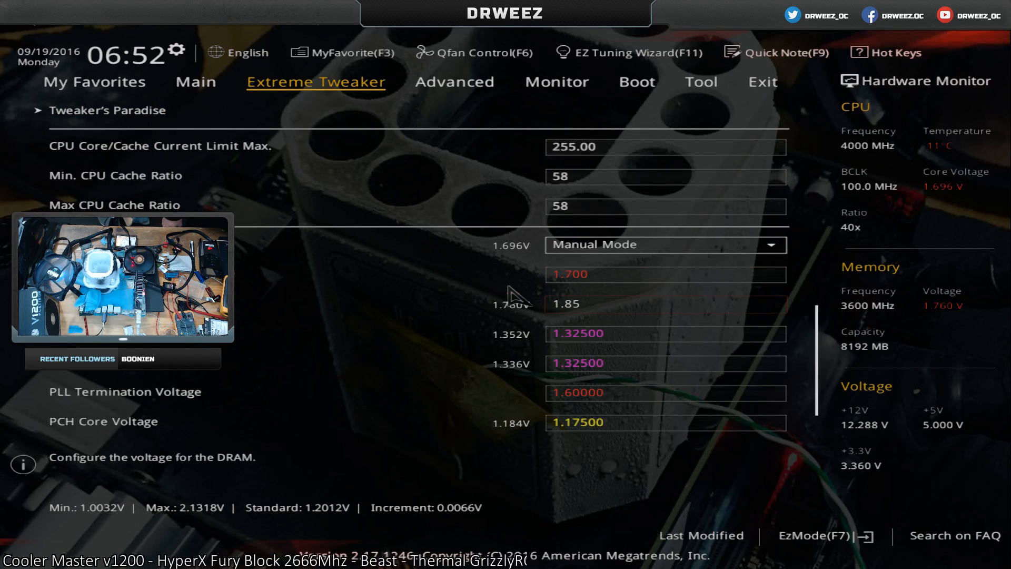
{"action": "key", "text": "Return"}
{"action": "key", "text": "Up"}
{"action": "key", "text": "Down"}
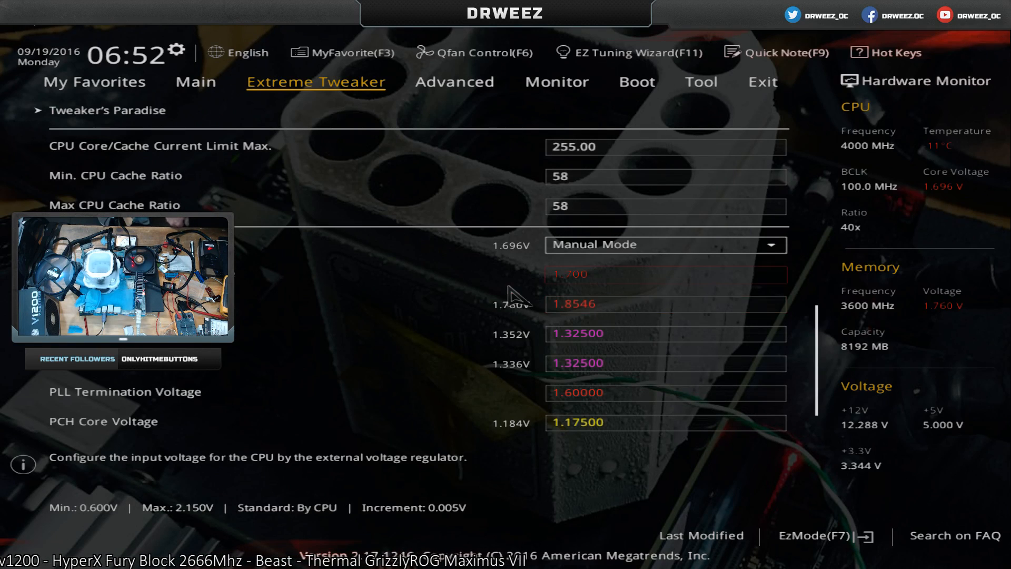
Change the DRAM Voltage to 1.8018 V.
{"action": "type", "text": "8"}
{"action": "key", "text": "Up"}
{"action": "key", "text": "Up"}
{"action": "key", "text": "Up"}
{"action": "key", "text": "Up"}
{"action": "key", "text": "Up"}
{"action": "key", "text": "Up"}
{"action": "key", "text": "Up"}
{"action": "key", "text": "Up"}
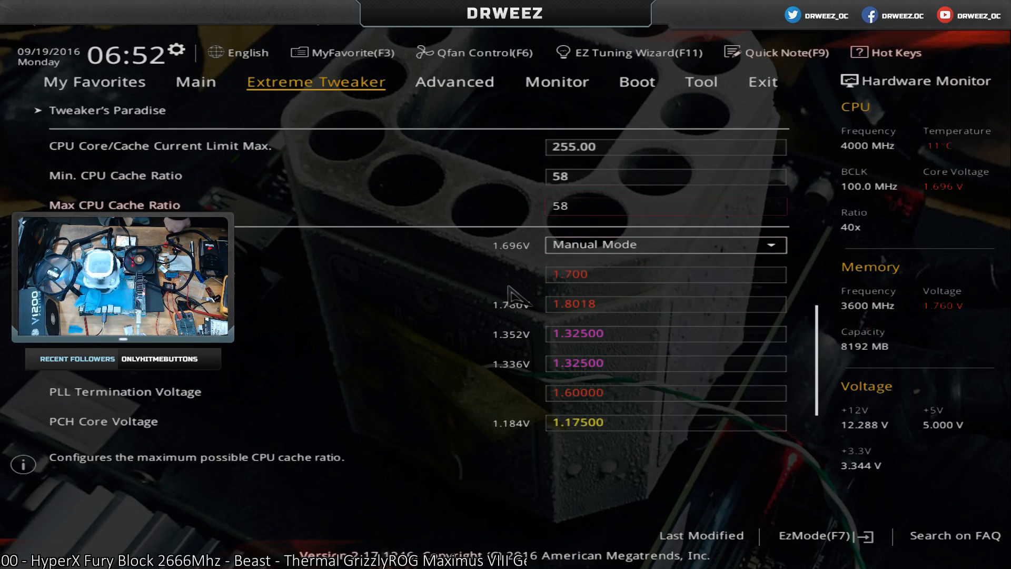
Open the 2x4GB Hynix Single-Side memory presets within DRAM Timing Control.
{"action": "key", "text": "Up"}
{"action": "key", "text": "Up"}
{"action": "key", "text": "Up"}
{"action": "key", "text": "Up"}
{"action": "key", "text": "Up"}
{"action": "key", "text": "Down"}
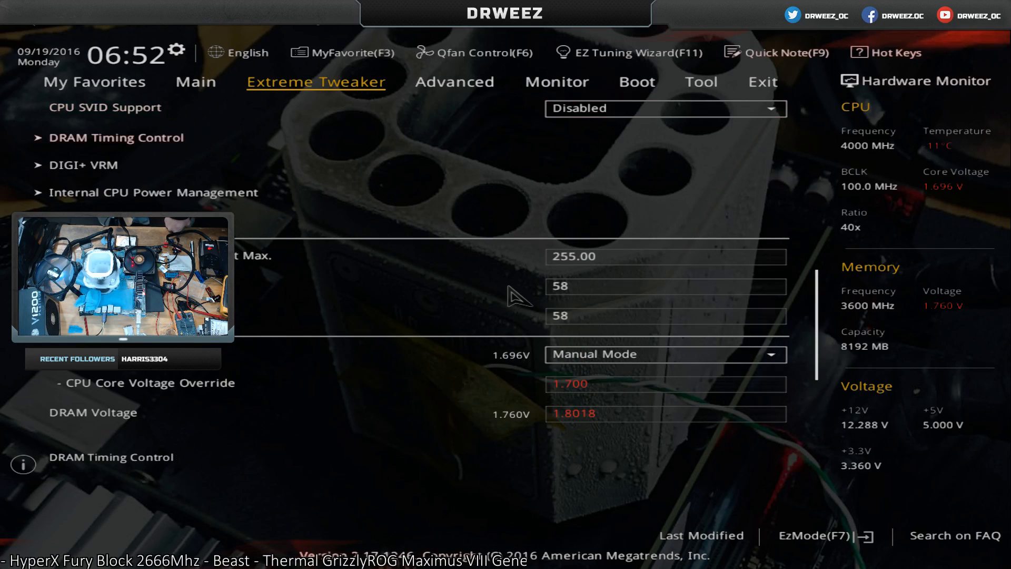
{"action": "key", "text": "Return"}
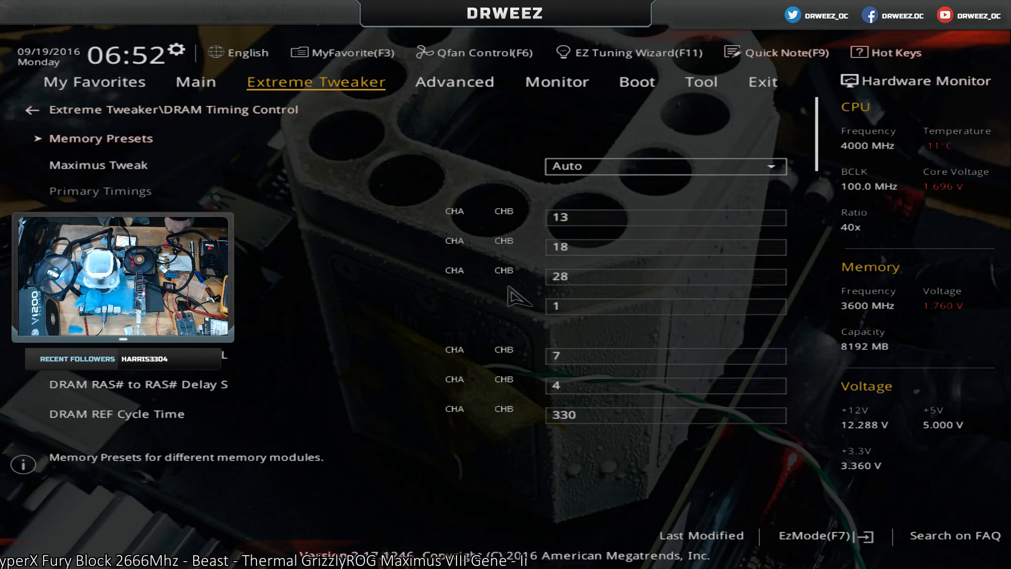
{"action": "key", "text": "Return"}
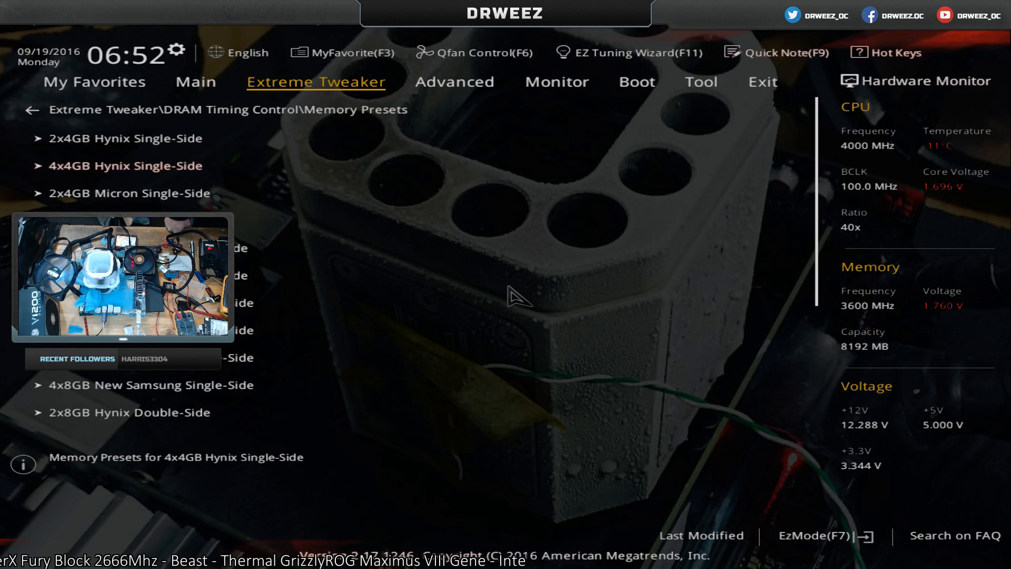
{"action": "key", "text": "Down"}
{"action": "key", "text": "Down"}
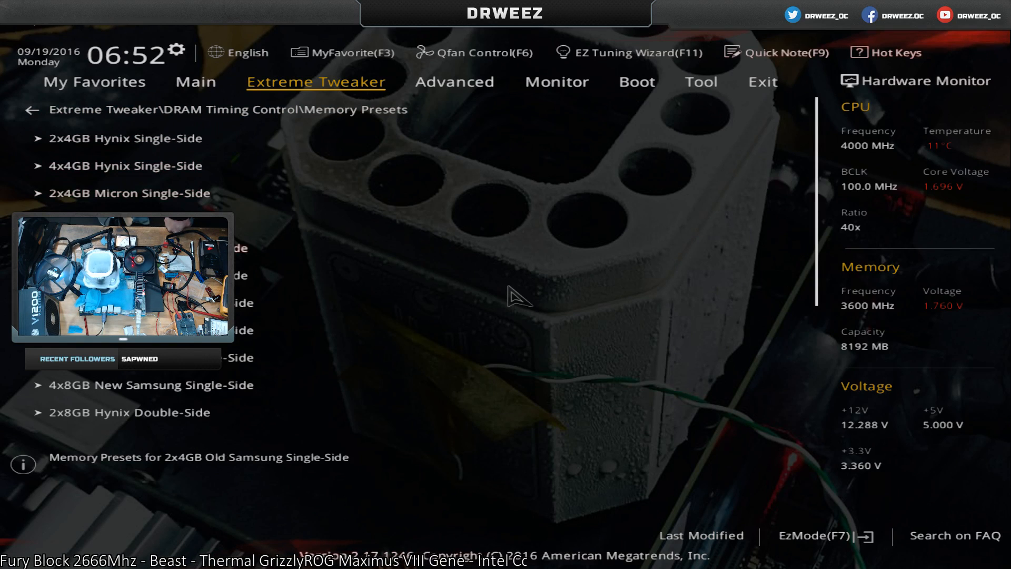
{"action": "key", "text": "Up"}
{"action": "key", "text": "Up"}
{"action": "key", "text": "Up"}
{"action": "key", "text": "Return"}
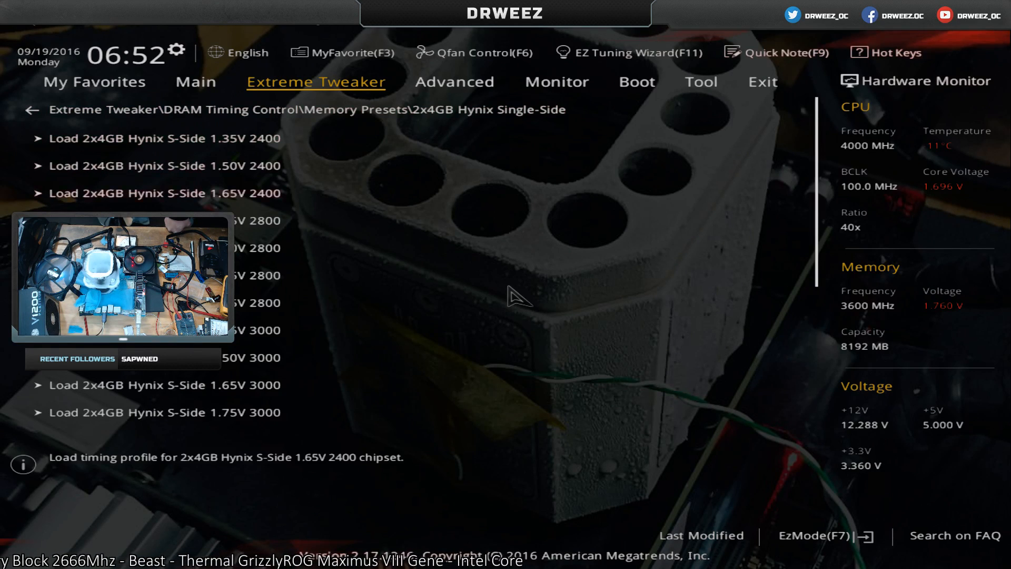
Load the 2x4GB Hynix AFR S-Side 1.85V 3600 timing profile and return to DRAM Timing Control.
{"action": "key", "text": "Page_Down"}
{"action": "key", "text": "Down"}
{"action": "key", "text": "Down"}
{"action": "key", "text": "Down"}
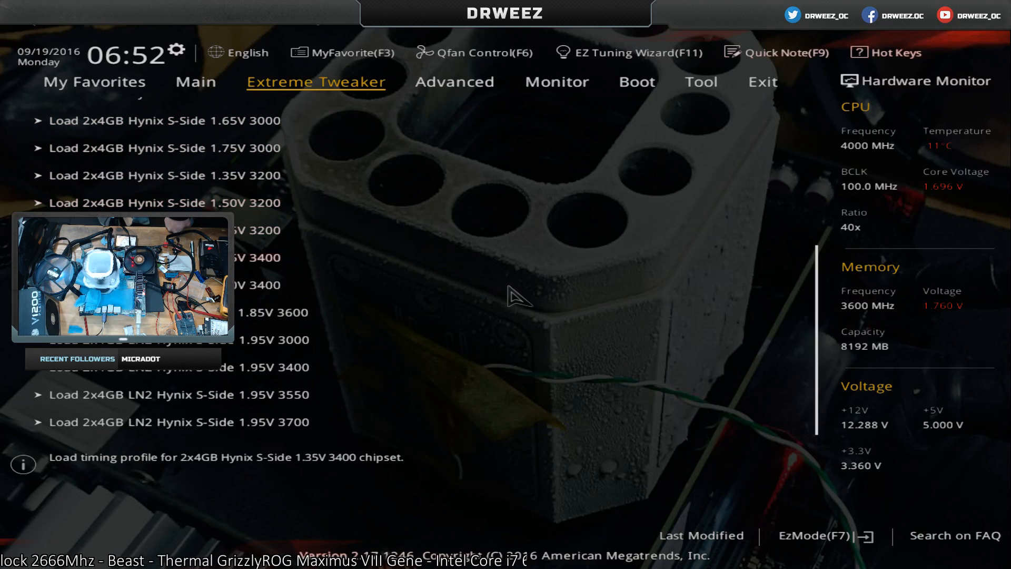
{"action": "key", "text": "Down"}
{"action": "key", "text": "Down"}
{"action": "key", "text": "Return"}
{"action": "key", "text": "Return"}
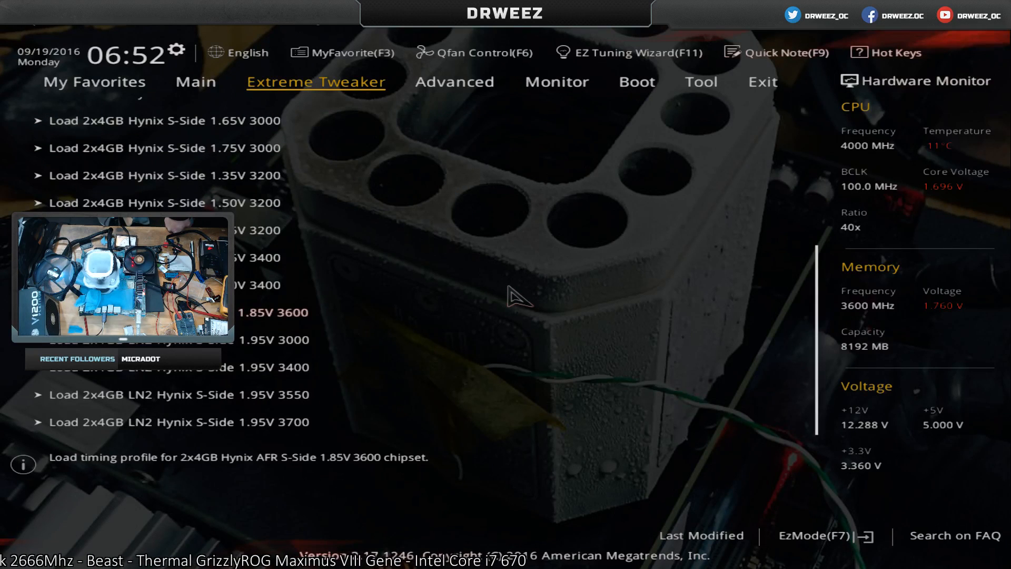
{"action": "key", "text": "Escape"}
{"action": "key", "text": "Escape"}
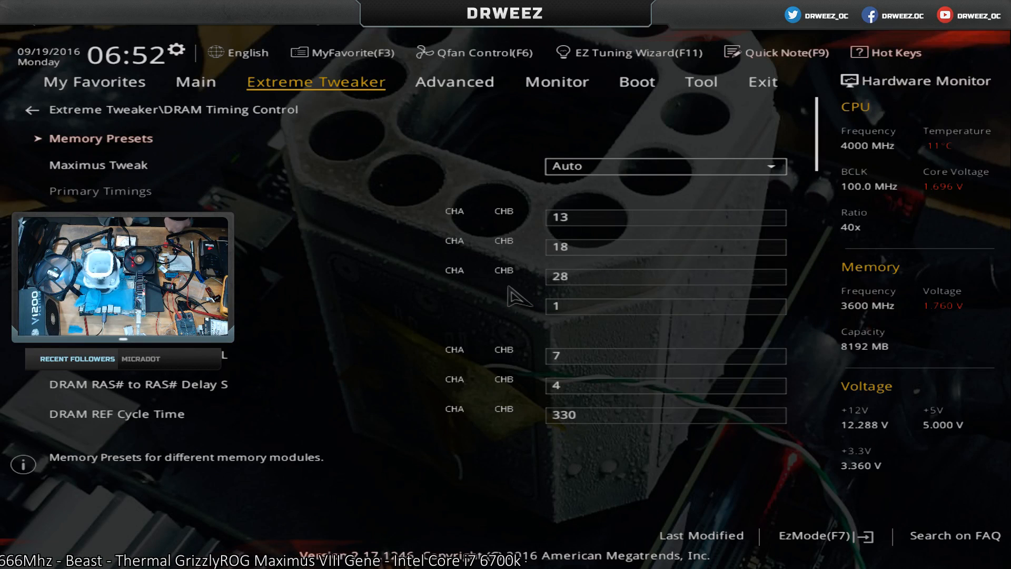
Check the primary DRAM timings, look at the Memory Presets list again, and return to the main Extreme Tweaker settings.
{"action": "key", "text": "Down"}
{"action": "key", "text": "Down"}
{"action": "key", "text": "Down"}
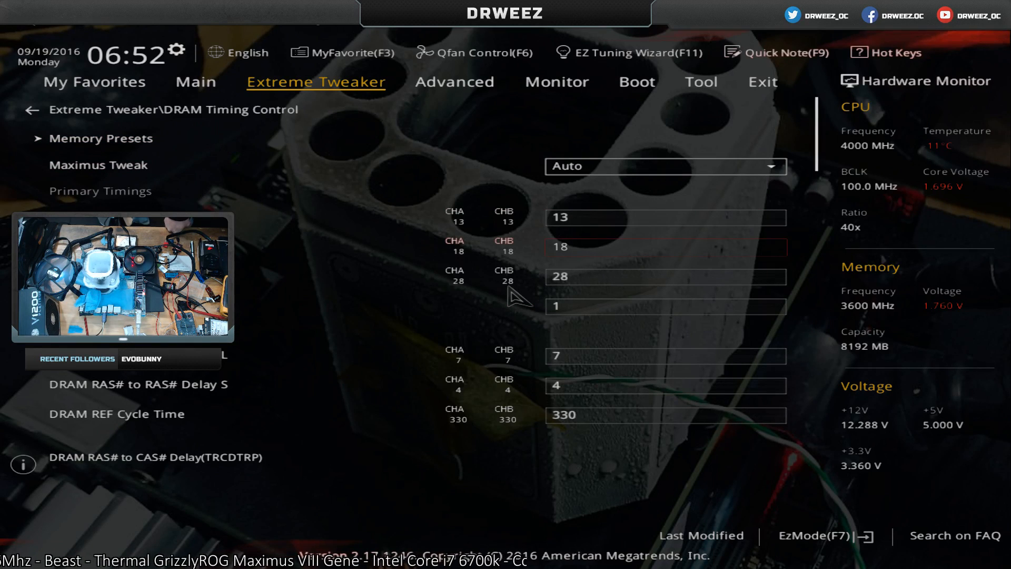
{"action": "key", "text": "Down"}
{"action": "key", "text": "Down"}
{"action": "key", "text": "Down"}
{"action": "key", "text": "Down"}
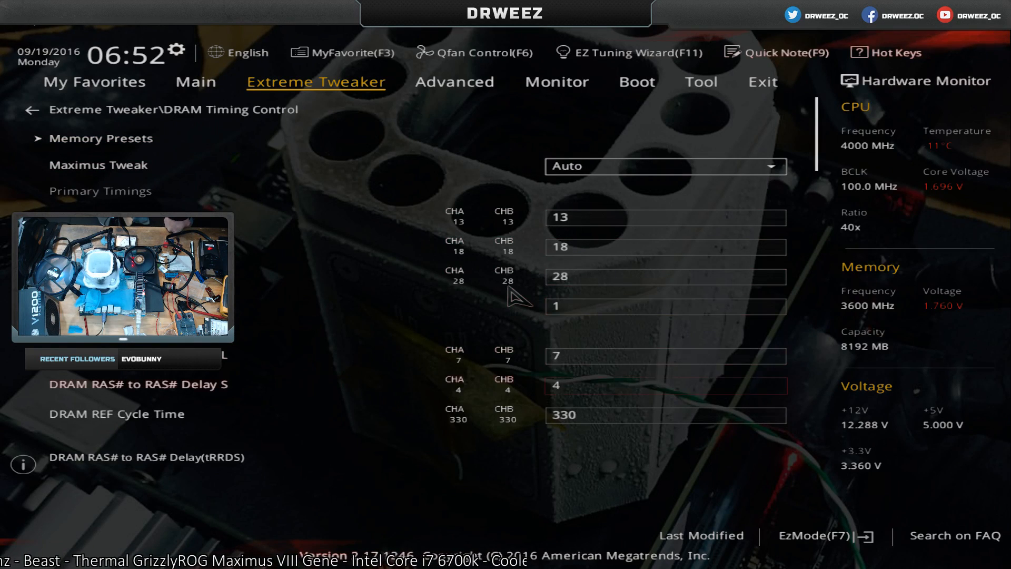
{"action": "key", "text": "Up"}
{"action": "key", "text": "Up"}
{"action": "key", "text": "Up"}
{"action": "key", "text": "Up"}
{"action": "key", "text": "Up"}
{"action": "key", "text": "Up"}
{"action": "key", "text": "Up"}
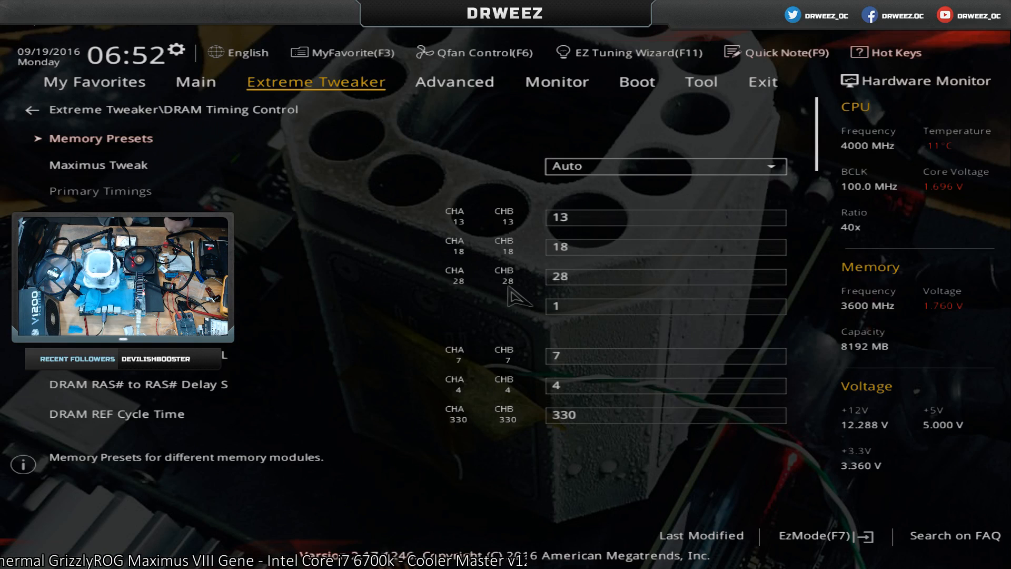
{"action": "key", "text": "Return"}
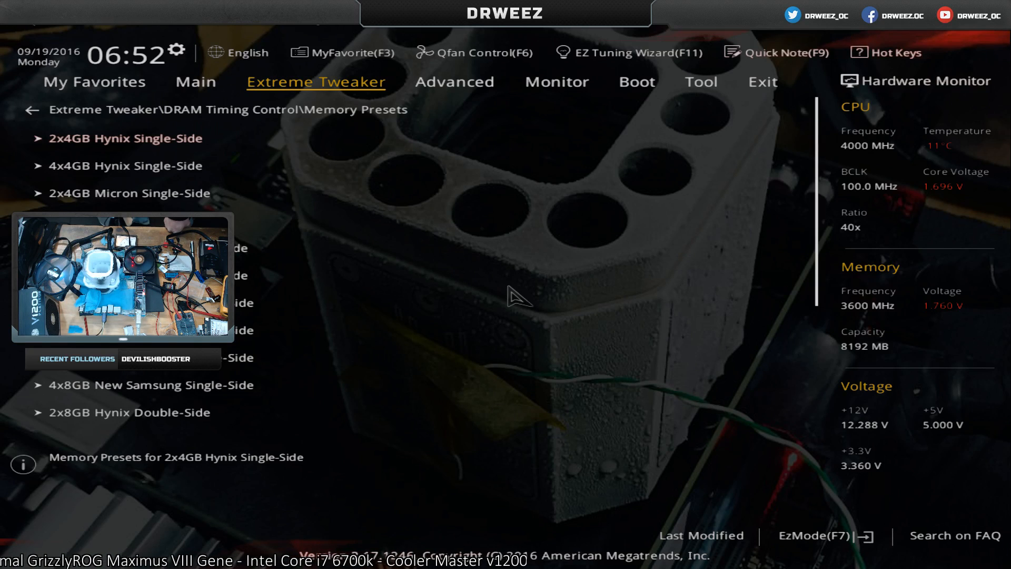
{"action": "key", "text": "Escape"}
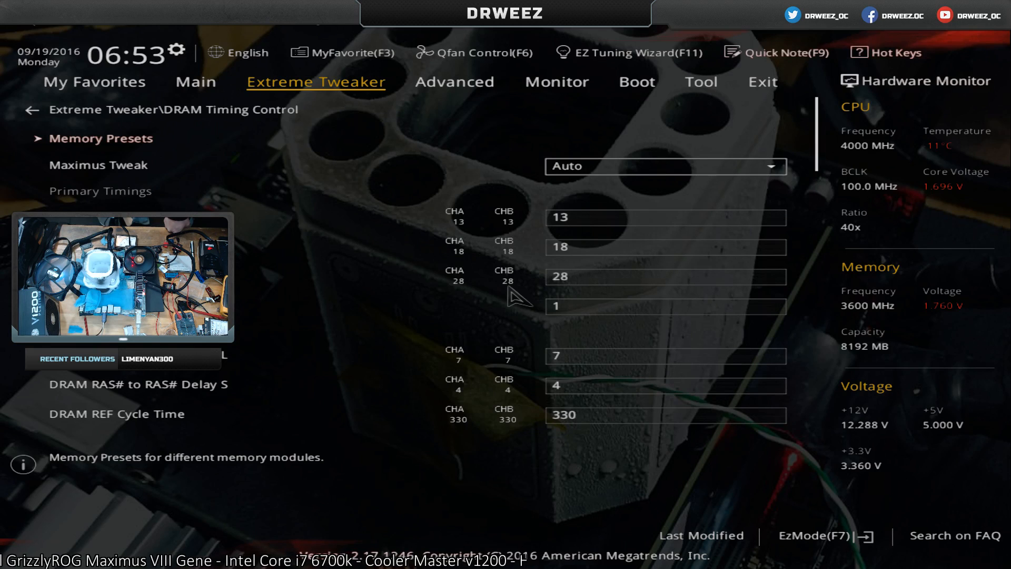
{"action": "key", "text": "Escape"}
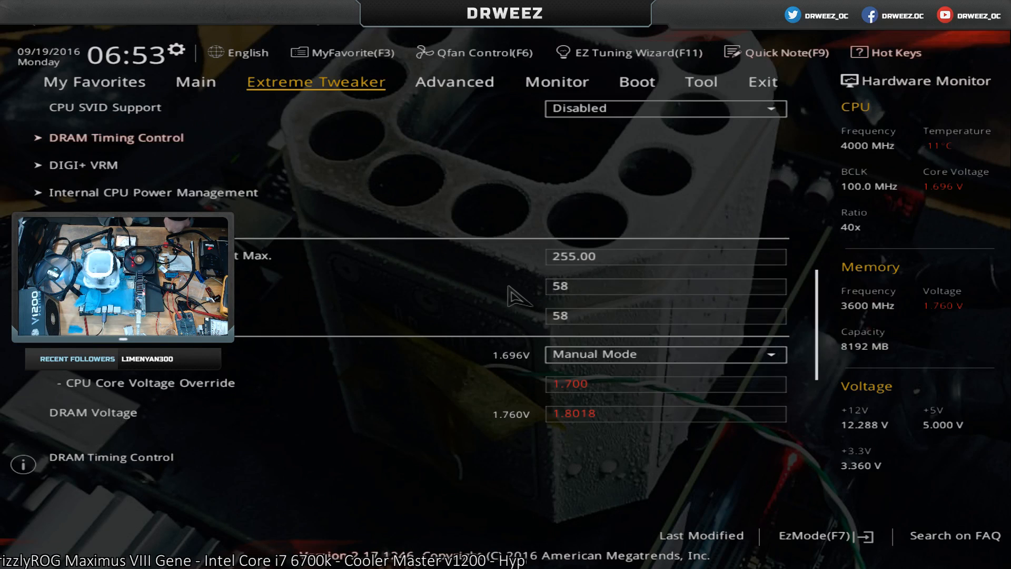
Review the CPU ratio, DRAM frequency, cache and voltage settings on the main Extreme Tweaker page.
{"action": "key", "text": "Down"}
{"action": "key", "text": "Down"}
{"action": "key", "text": "Down"}
{"action": "key", "text": "Down"}
{"action": "key", "text": "Down"}
{"action": "key", "text": "Down"}
{"action": "key", "text": "Down"}
{"action": "key", "text": "Down"}
{"action": "key", "text": "Down"}
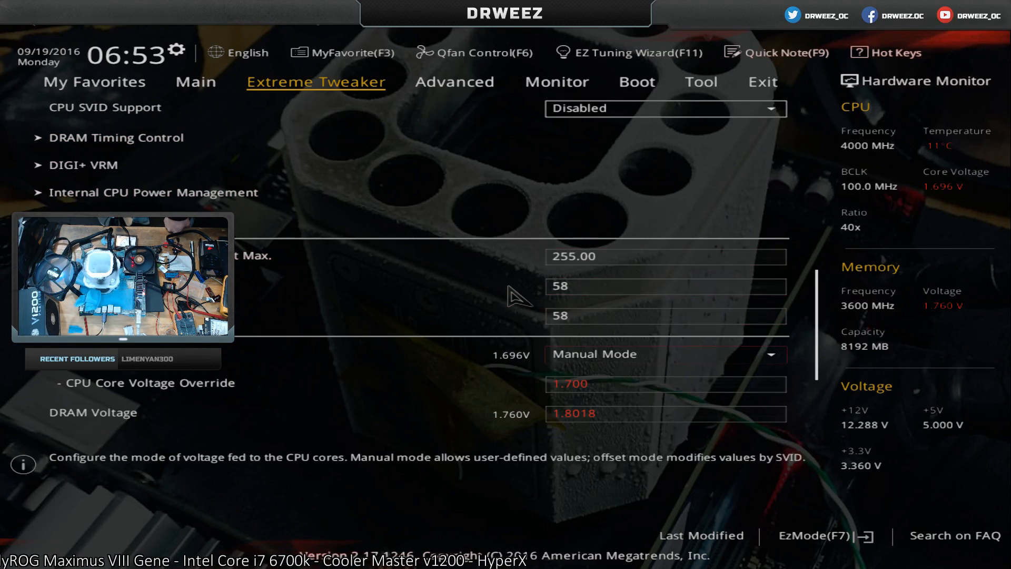
{"action": "key", "text": "Down"}
{"action": "key", "text": "Down"}
{"action": "key", "text": "Down"}
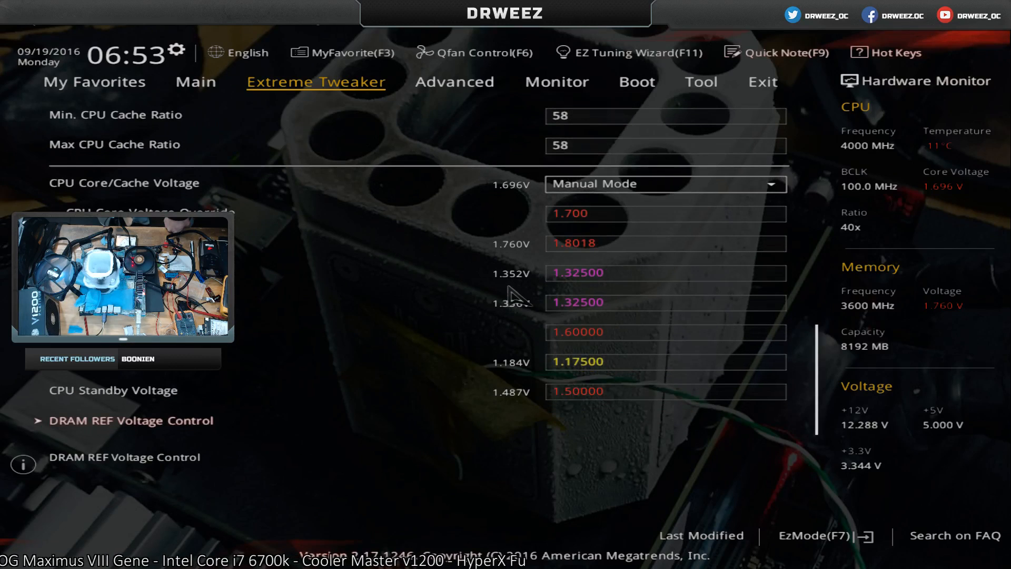
{"action": "key", "text": "Up"}
{"action": "key", "text": "Up"}
{"action": "key", "text": "Up"}
{"action": "key", "text": "Up"}
{"action": "key", "text": "Up"}
{"action": "key", "text": "Up"}
{"action": "key", "text": "Up"}
{"action": "key", "text": "Up"}
{"action": "key", "text": "Up"}
{"action": "key", "text": "Up"}
{"action": "key", "text": "Up"}
{"action": "key", "text": "Up"}
{"action": "key", "text": "Up"}
{"action": "key", "text": "Up"}
{"action": "key", "text": "Up"}
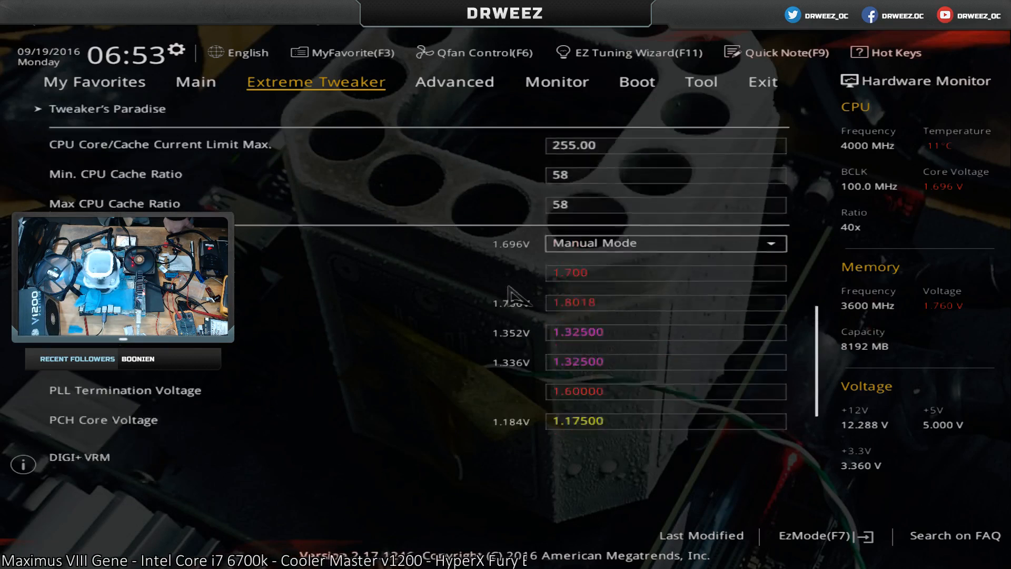
{"action": "key", "text": "Up"}
{"action": "key", "text": "Up"}
{"action": "key", "text": "Up"}
{"action": "key", "text": "Up"}
{"action": "key", "text": "Up"}
{"action": "key", "text": "Up"}
{"action": "key", "text": "Down"}
{"action": "key", "text": "Down"}
{"action": "key", "text": "Down"}
{"action": "key", "text": "Down"}
{"action": "key", "text": "Down"}
{"action": "key", "text": "Down"}
{"action": "key", "text": "Down"}
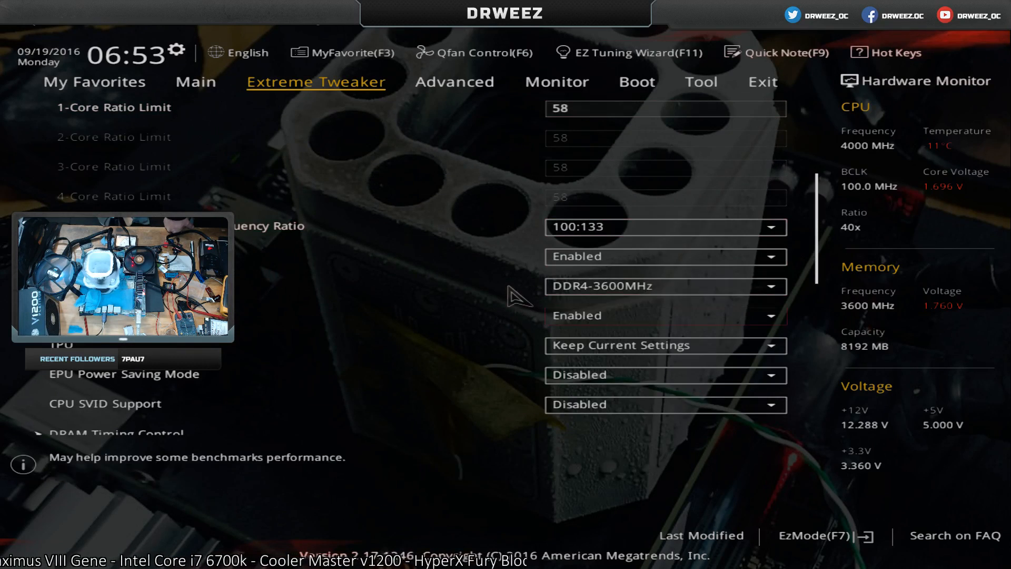
{"action": "key", "text": "Down"}
{"action": "key", "text": "Down"}
{"action": "key", "text": "Down"}
{"action": "key", "text": "Down"}
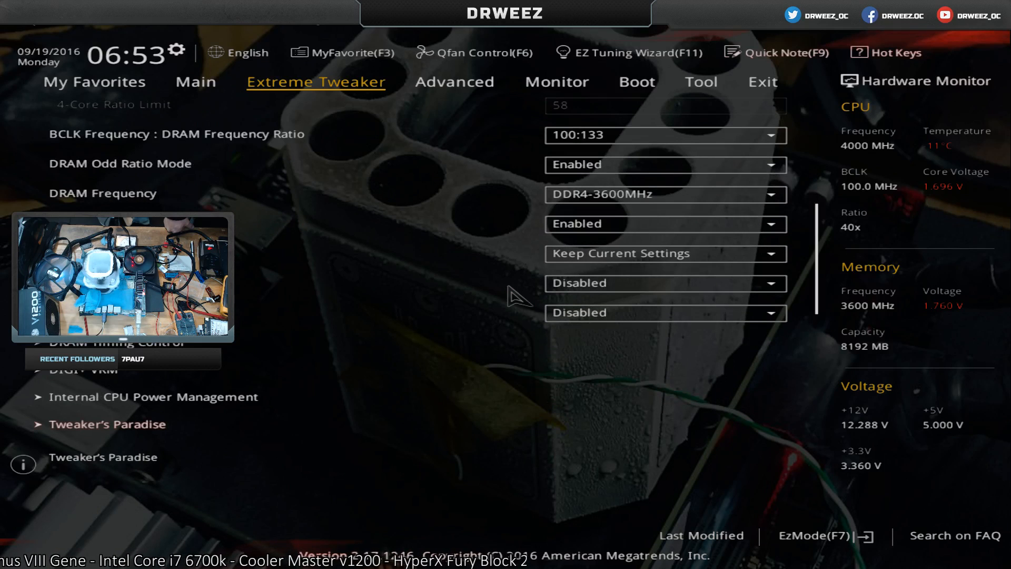
{"action": "key", "text": "Up"}
{"action": "key", "text": "Up"}
{"action": "key", "text": "Down"}
{"action": "key", "text": "Down"}
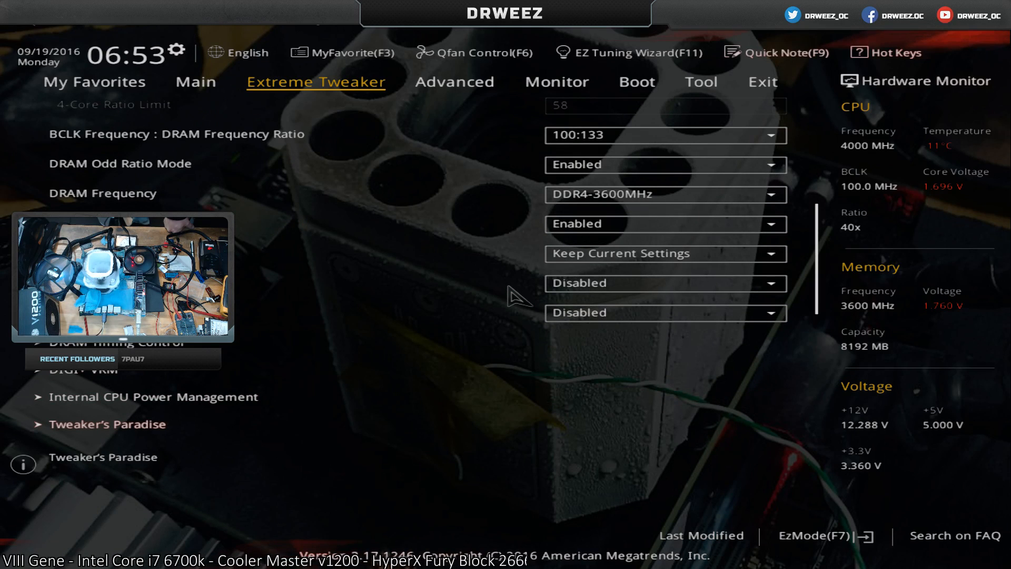
Open DRAM Timing Control and examine the primary, secondary and third memory timings, down to the tWRRD entries and back up to DRAM Refresh Interval.
{"action": "key", "text": "Up"}
{"action": "key", "text": "Up"}
{"action": "key", "text": "Up"}
{"action": "key", "text": "Return"}
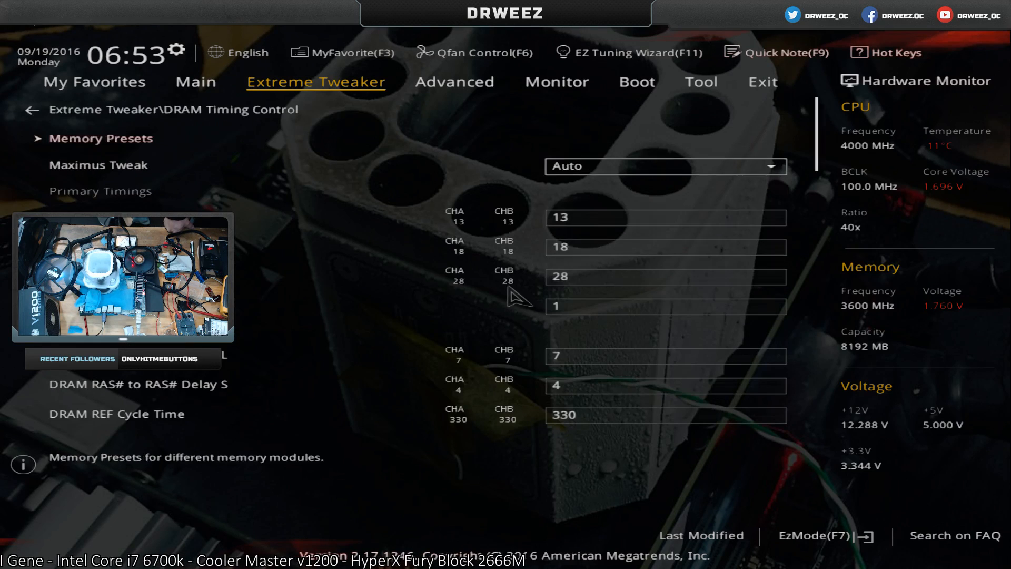
{"action": "key", "text": "Down"}
{"action": "key", "text": "Down"}
{"action": "key", "text": "Down"}
{"action": "key", "text": "Down"}
{"action": "key", "text": "Down"}
{"action": "key", "text": "Down"}
{"action": "key", "text": "Down"}
{"action": "key", "text": "Down"}
{"action": "key", "text": "Down"}
{"action": "key", "text": "Down"}
{"action": "key", "text": "Down"}
{"action": "key", "text": "Down"}
{"action": "key", "text": "Down"}
{"action": "key", "text": "Down"}
{"action": "key", "text": "Down"}
{"action": "key", "text": "Down"}
{"action": "key", "text": "Down"}
{"action": "key", "text": "Down"}
{"action": "key", "text": "Down"}
{"action": "key", "text": "Down"}
{"action": "key", "text": "Down"}
{"action": "key", "text": "Down"}
{"action": "key", "text": "Down"}
{"action": "key", "text": "Down"}
{"action": "key", "text": "Down"}
{"action": "key", "text": "Down"}
{"action": "key", "text": "Down"}
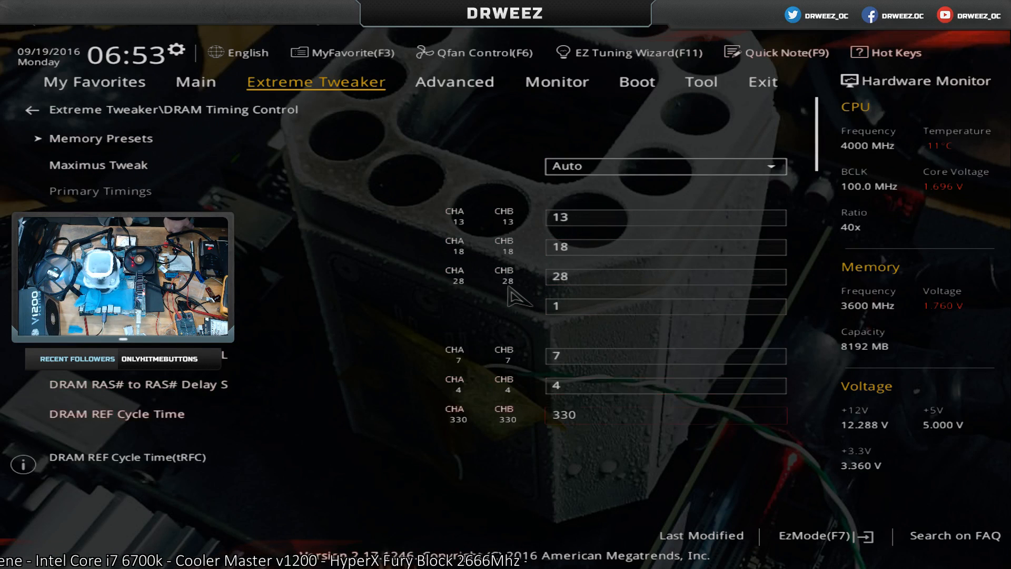
{"action": "key", "text": "Down"}
{"action": "key", "text": "Down"}
{"action": "key", "text": "Down"}
{"action": "key", "text": "Down"}
{"action": "key", "text": "Down"}
{"action": "key", "text": "Down"}
{"action": "key", "text": "Down"}
{"action": "key", "text": "Down"}
{"action": "key", "text": "Down"}
{"action": "key", "text": "Down"}
{"action": "key", "text": "Down"}
{"action": "key", "text": "Down"}
{"action": "key", "text": "Down"}
{"action": "key", "text": "Down"}
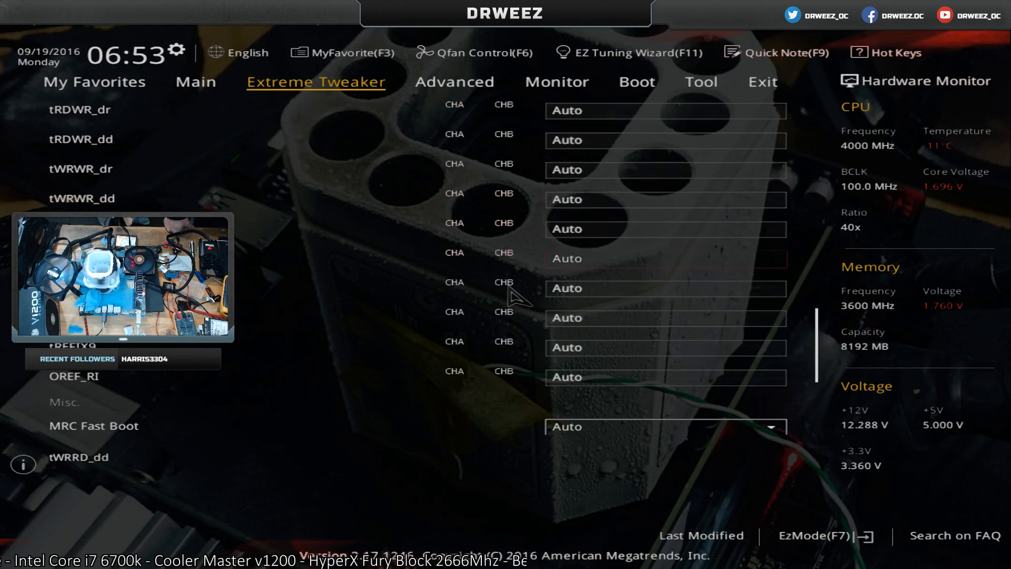
{"action": "key", "text": "Page_Up"}
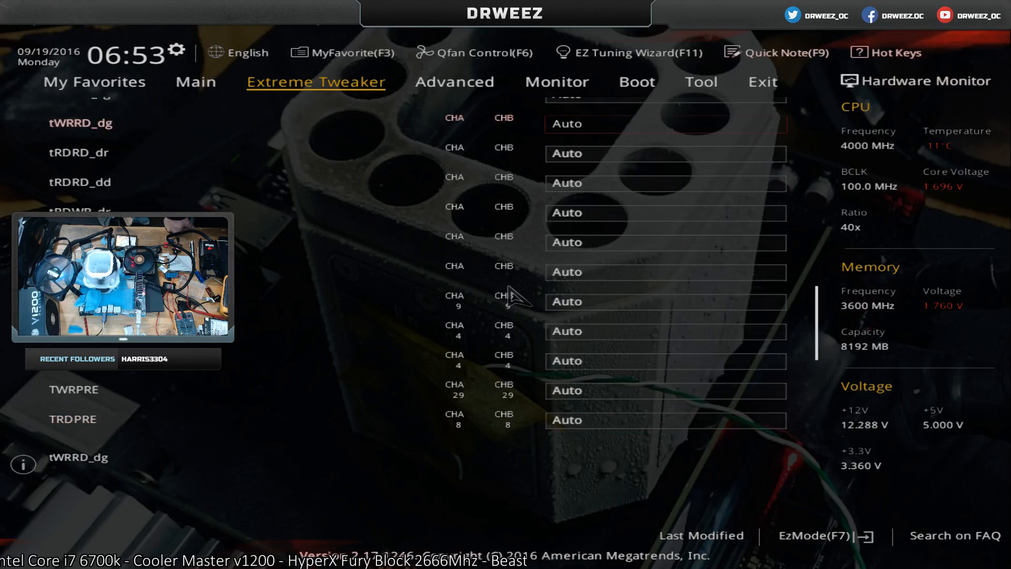
{"action": "key", "text": "Down"}
{"action": "key", "text": "Page_Up"}
{"action": "key", "text": "Down"}
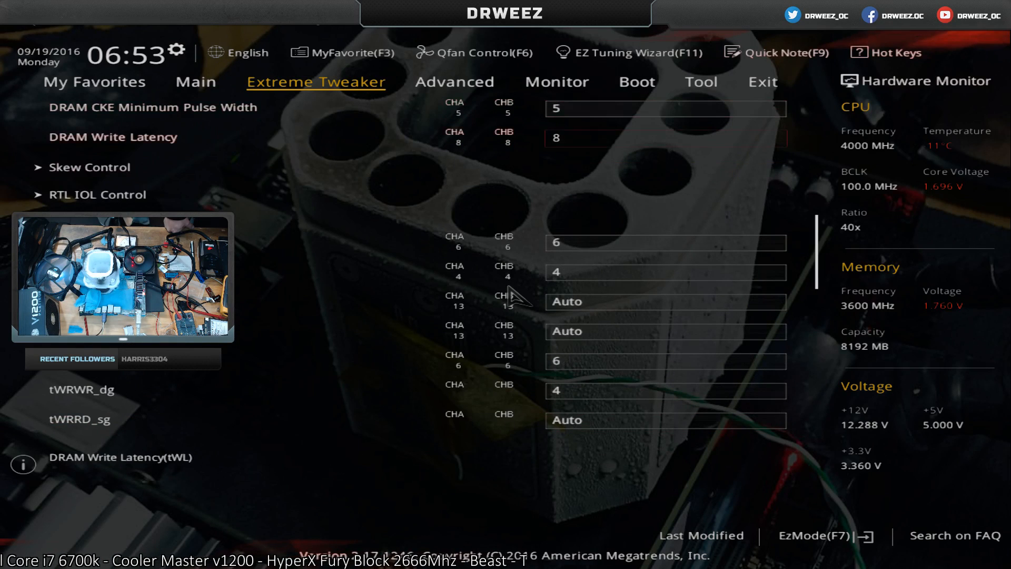
{"action": "key", "text": "Down"}
{"action": "key", "text": "Down"}
{"action": "key", "text": "Down"}
{"action": "key", "text": "Down"}
{"action": "key", "text": "Up"}
{"action": "key", "text": "Up"}
{"action": "key", "text": "Up"}
{"action": "key", "text": "Up"}
{"action": "key", "text": "Up"}
{"action": "key", "text": "Up"}
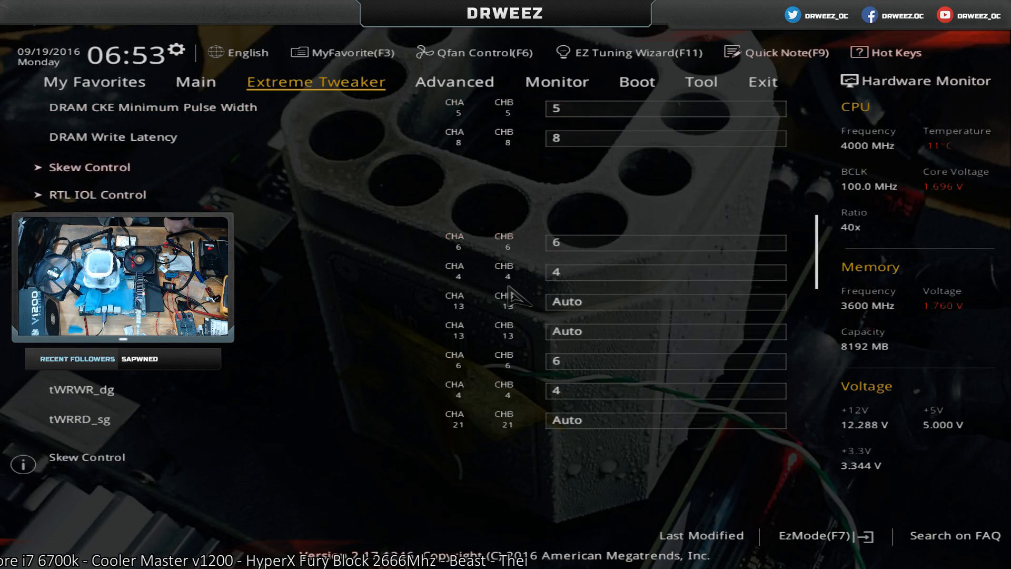
{"action": "key", "text": "Up"}
{"action": "key", "text": "Up"}
{"action": "key", "text": "Up"}
{"action": "key", "text": "Up"}
{"action": "key", "text": "Up"}
{"action": "key", "text": "Up"}
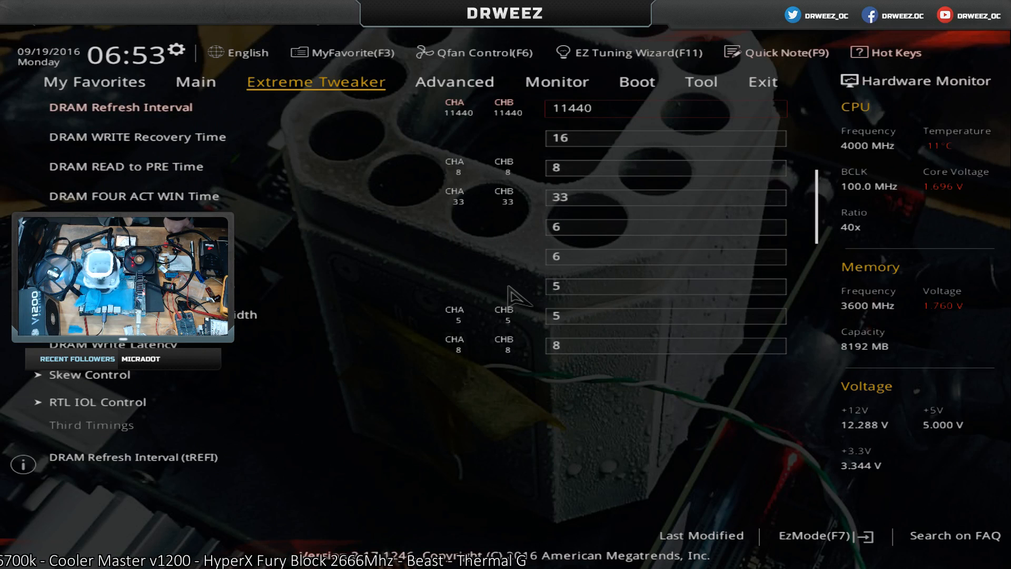
Leave DRAM Timing Control and exit the BIOS without saving the changes.
{"action": "key", "text": "Escape"}
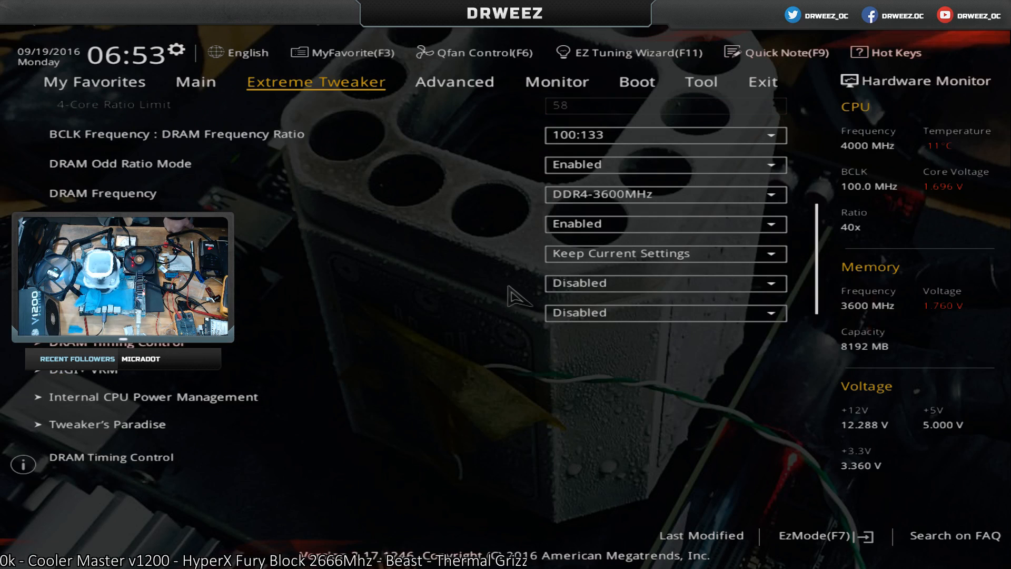
{"action": "key", "text": "Escape"}
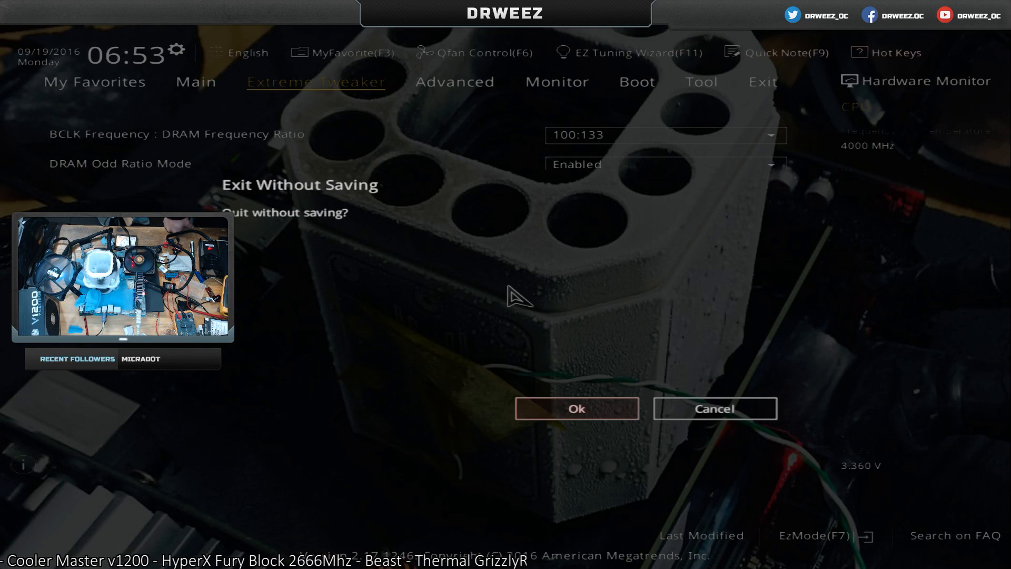
{"action": "key", "text": "Return"}
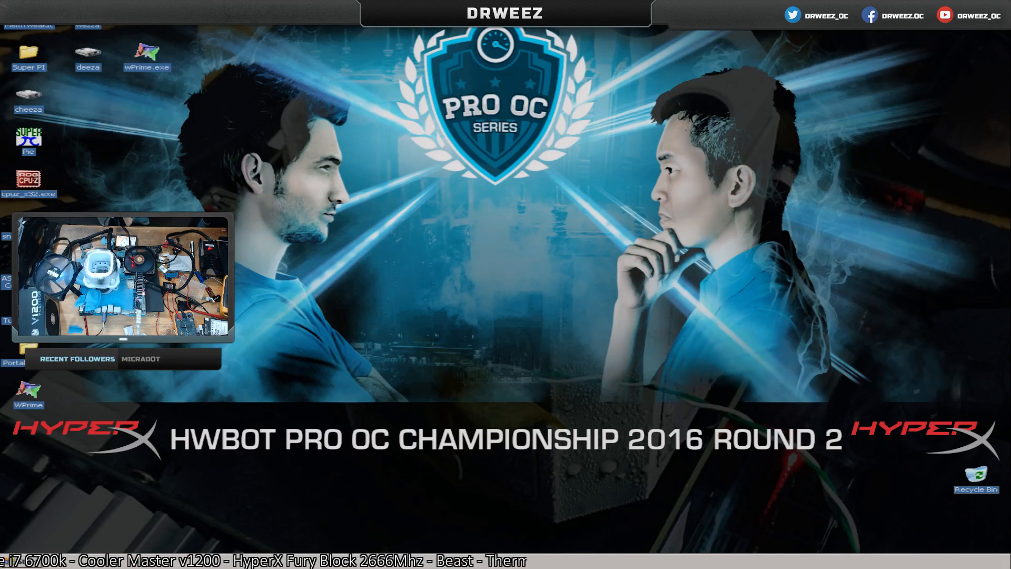
Switch to TurboV Core and apply a CPU Core Voltage of 1.950 and a PLL Termination Voltage of 1.70.
{"action": "double_click", "coordinate": [25, 312]}
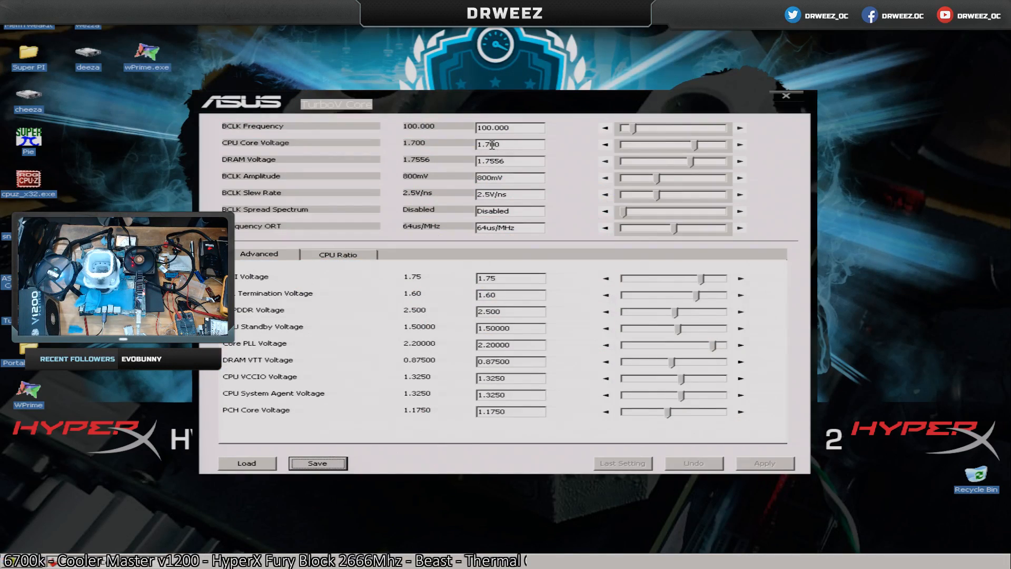
{"action": "double_click", "coordinate": [492, 145]}
{"action": "type", "text": "1.9"}
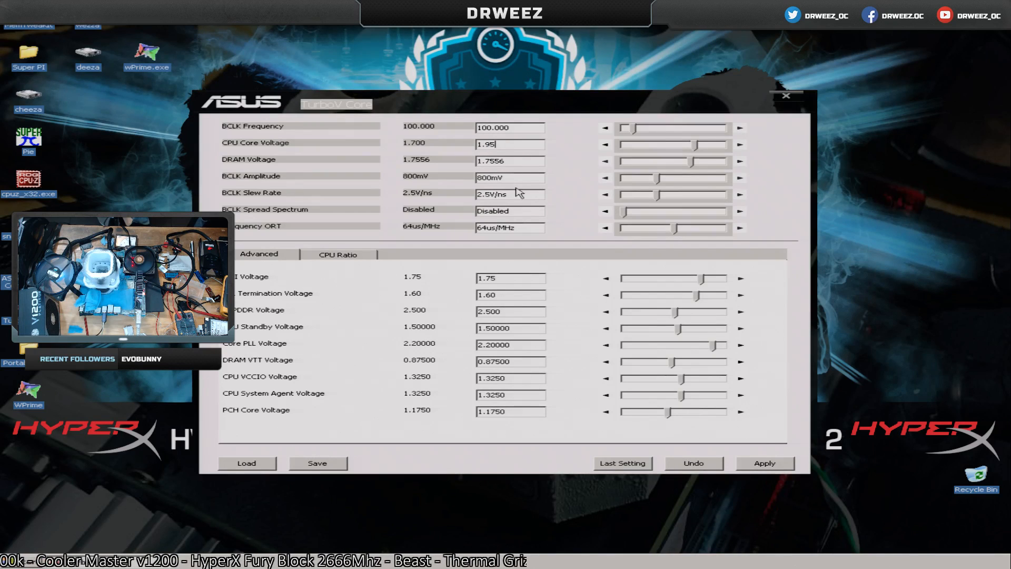
{"action": "type", "text": "5"}
{"action": "left_click", "coordinate": [765, 463]}
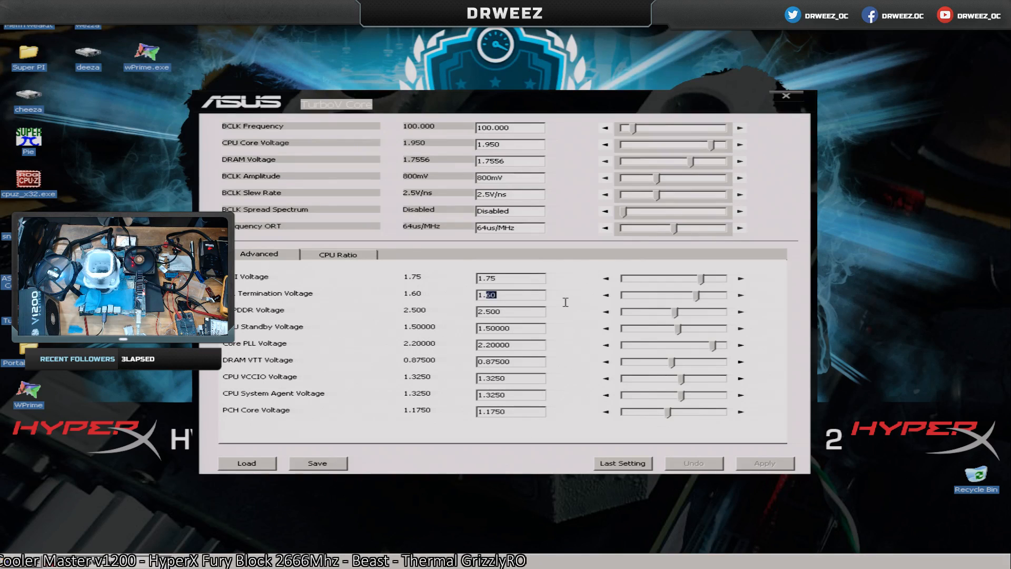
{"action": "type", "text": "7"}
{"action": "left_click", "coordinate": [766, 465]}
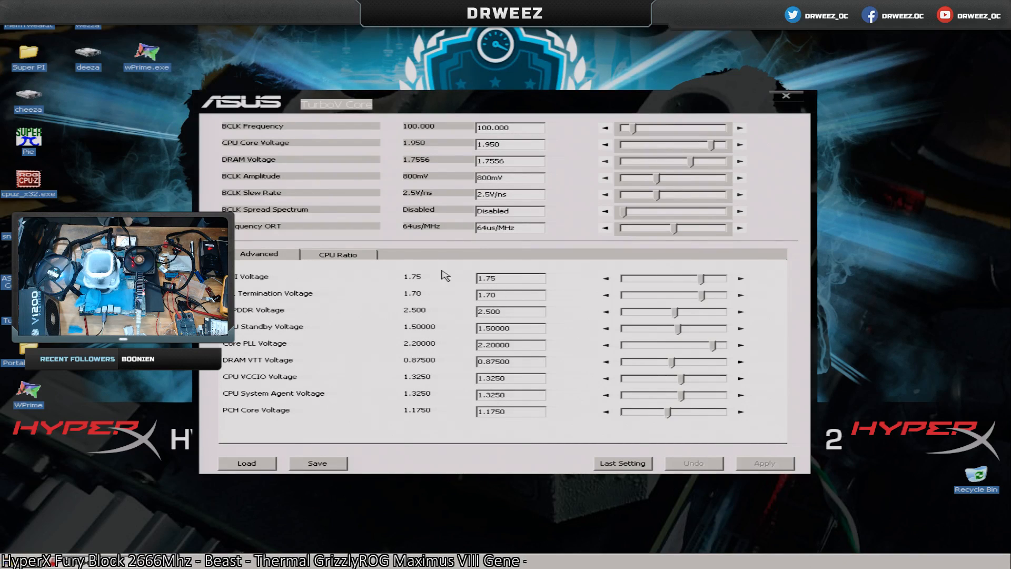
Show the CPU ratio settings and apply a BCLK Frequency of 100.125.
{"action": "left_click", "coordinate": [348, 258]}
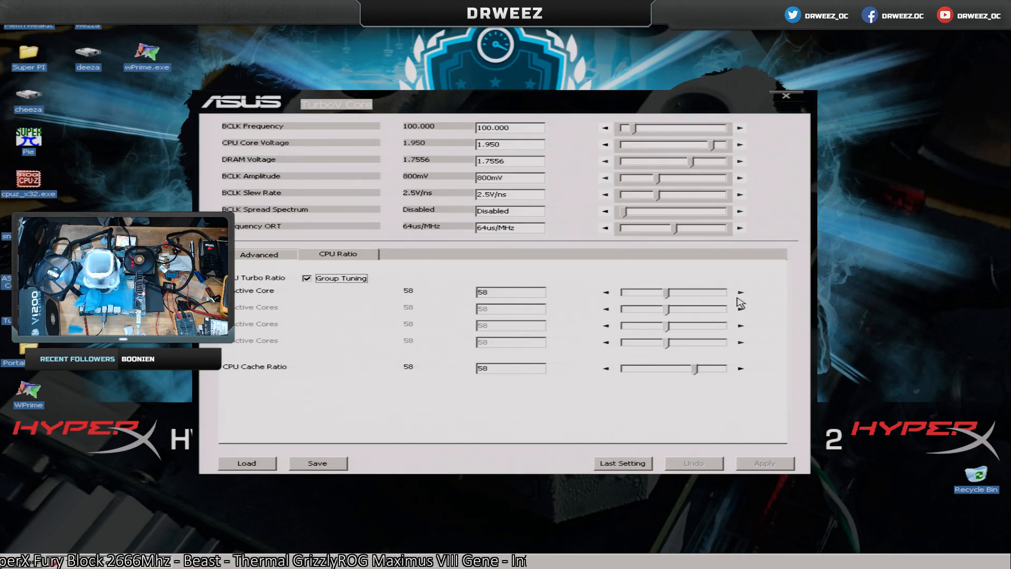
{"action": "left_click_drag", "start_coordinate": [493, 128], "coordinate": [579, 134]}
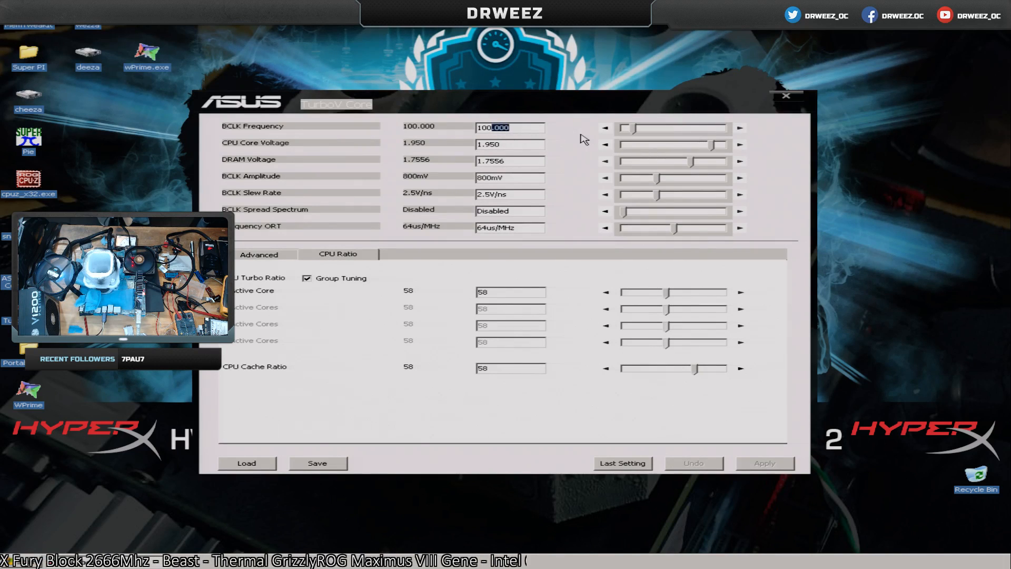
{"action": "type", "text": ".125"}
{"action": "left_click", "coordinate": [763, 465]}
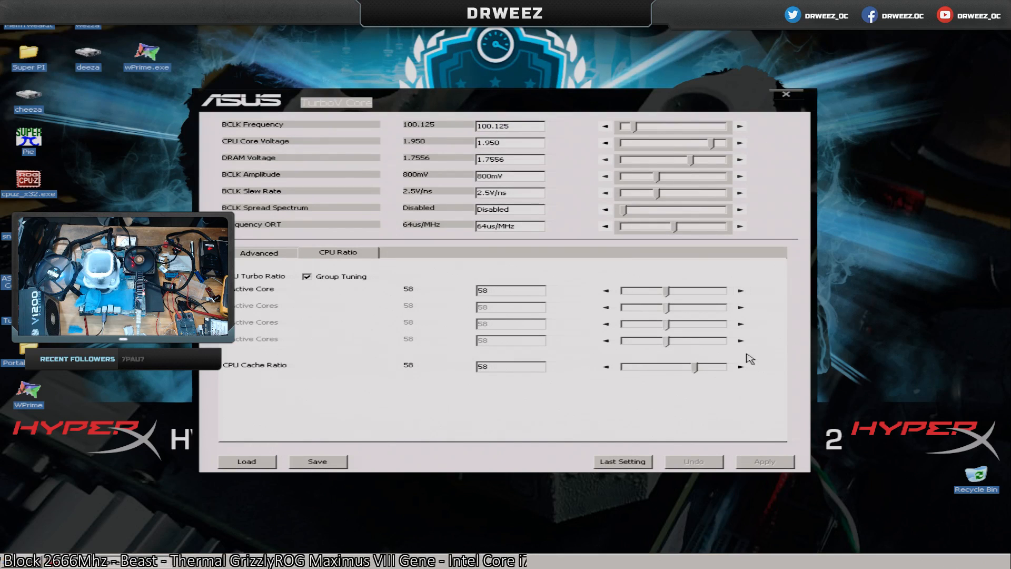
Apply a CPU Cache Ratio of 60 and a grouped CPU Turbo Ratio of 64, and close TurboV Core.
{"action": "left_click", "coordinate": [741, 366]}
{"action": "left_click", "coordinate": [741, 367]}
{"action": "left_click", "coordinate": [740, 291]}
{"action": "left_click", "coordinate": [740, 291]}
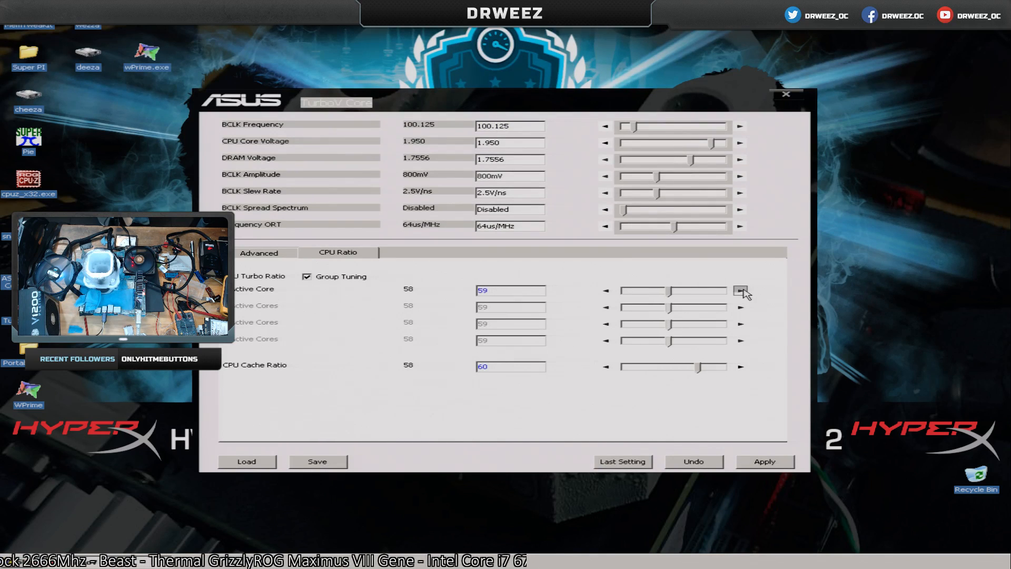
{"action": "left_click", "coordinate": [740, 290]}
{"action": "left_click", "coordinate": [740, 291]}
{"action": "left_click", "coordinate": [740, 291]}
{"action": "left_click", "coordinate": [741, 291]}
{"action": "left_click", "coordinate": [748, 461]}
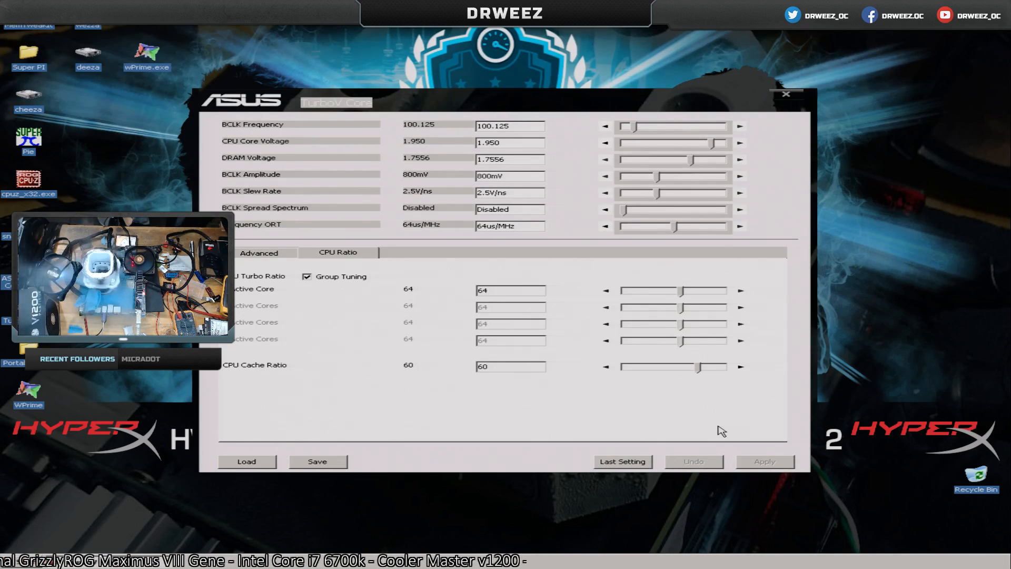
{"action": "left_click", "coordinate": [784, 96]}
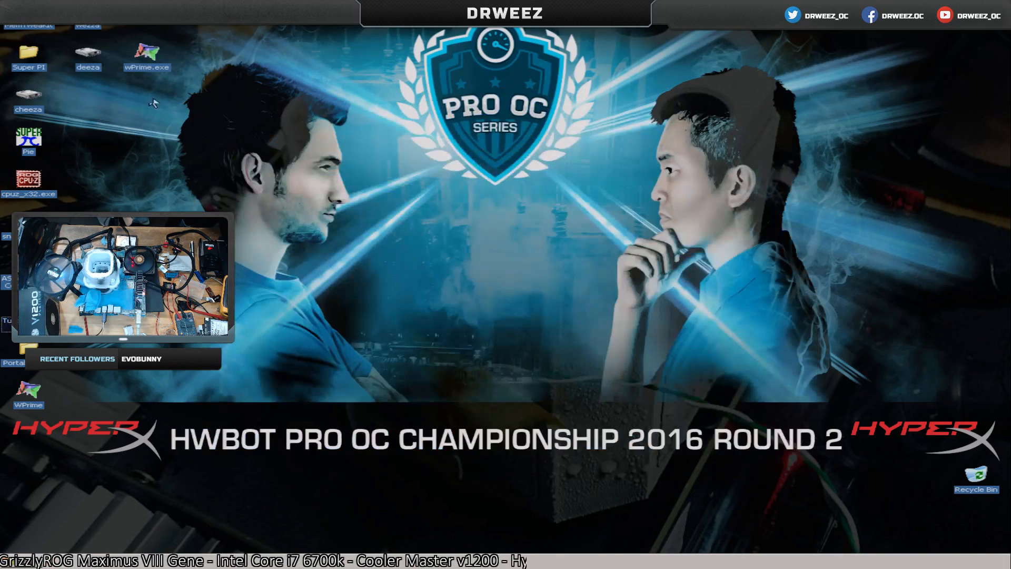
Start wPrime from the desktop, change the priority class of wPrime.exe in Task Manager, and close Task Manager.
{"action": "double_click", "coordinate": [145, 56]}
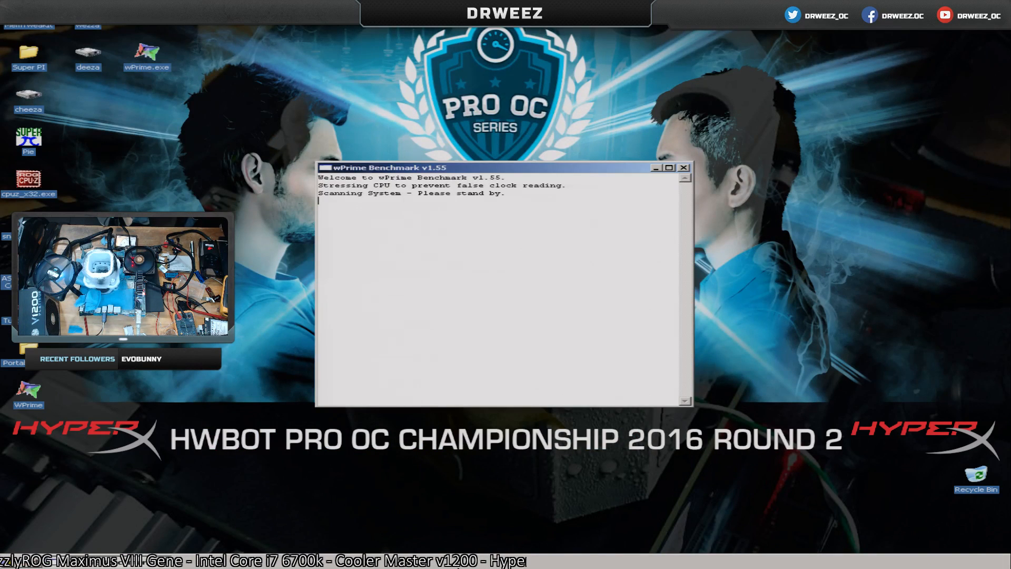
{"action": "right_click", "coordinate": [459, 559]}
{"action": "left_click", "coordinate": [480, 527]}
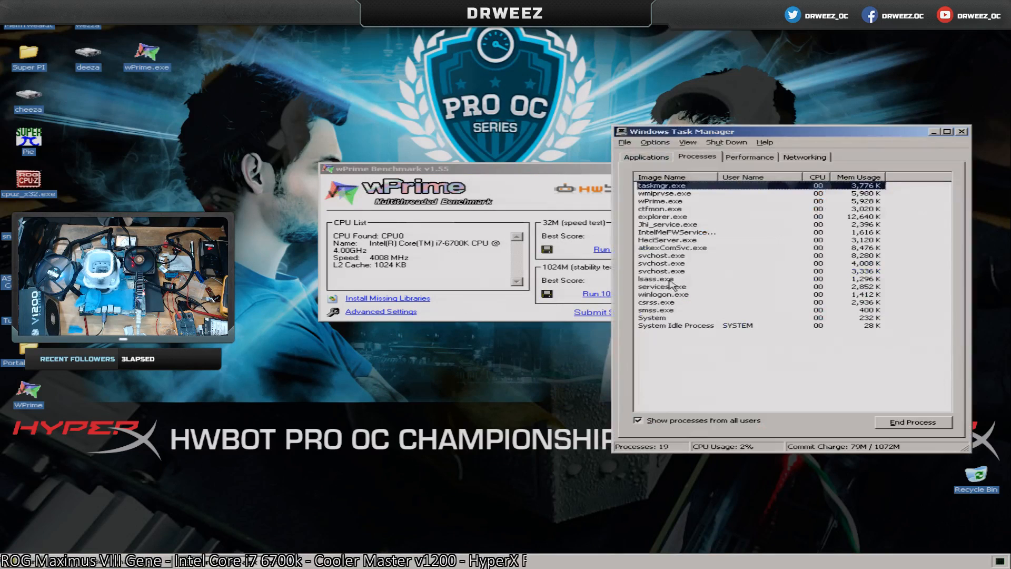
{"action": "right_click", "coordinate": [674, 202]}
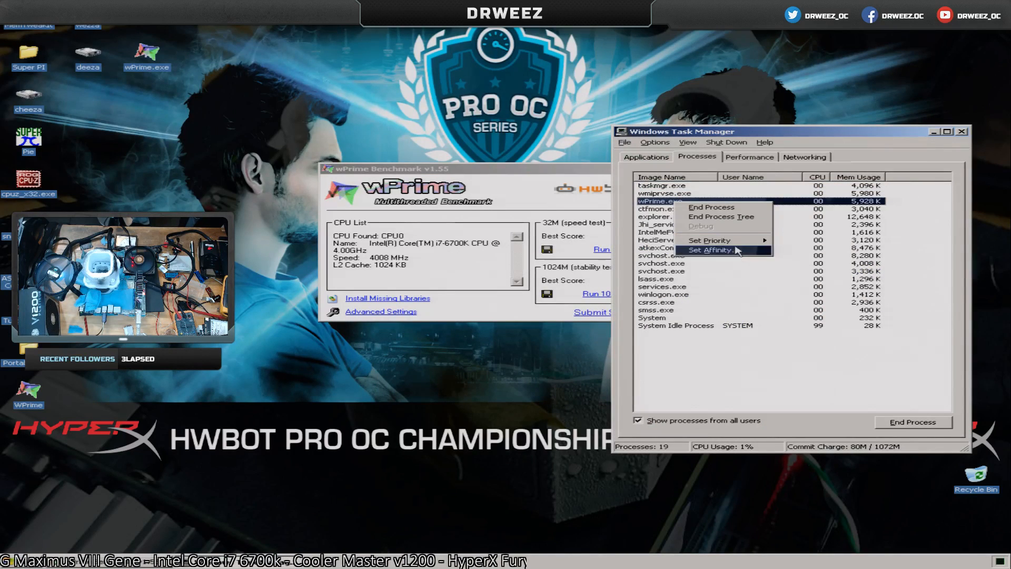
{"action": "mouse_move", "coordinate": [711, 240]}
{"action": "left_click", "coordinate": [795, 250]}
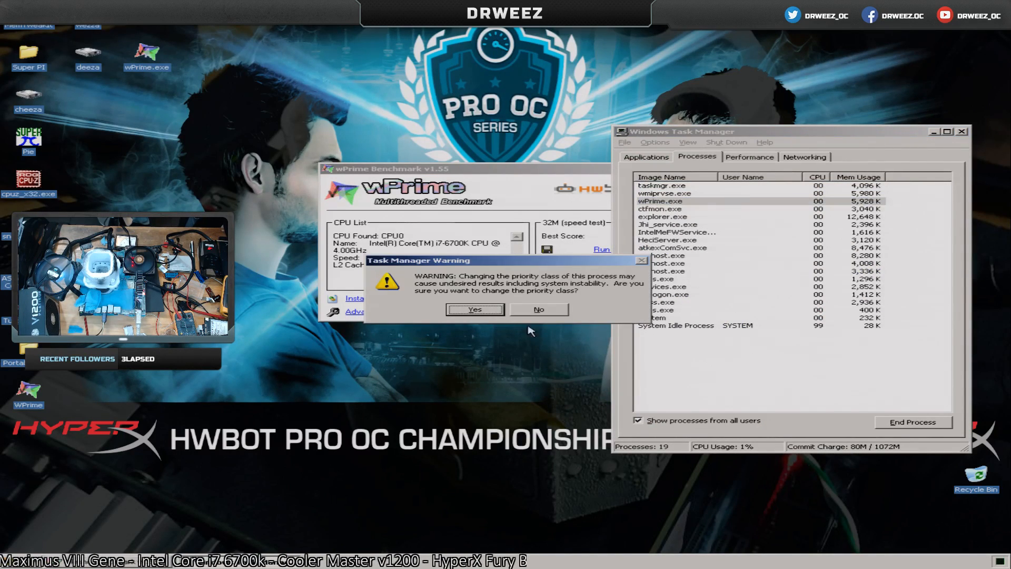
{"action": "left_click", "coordinate": [495, 313]}
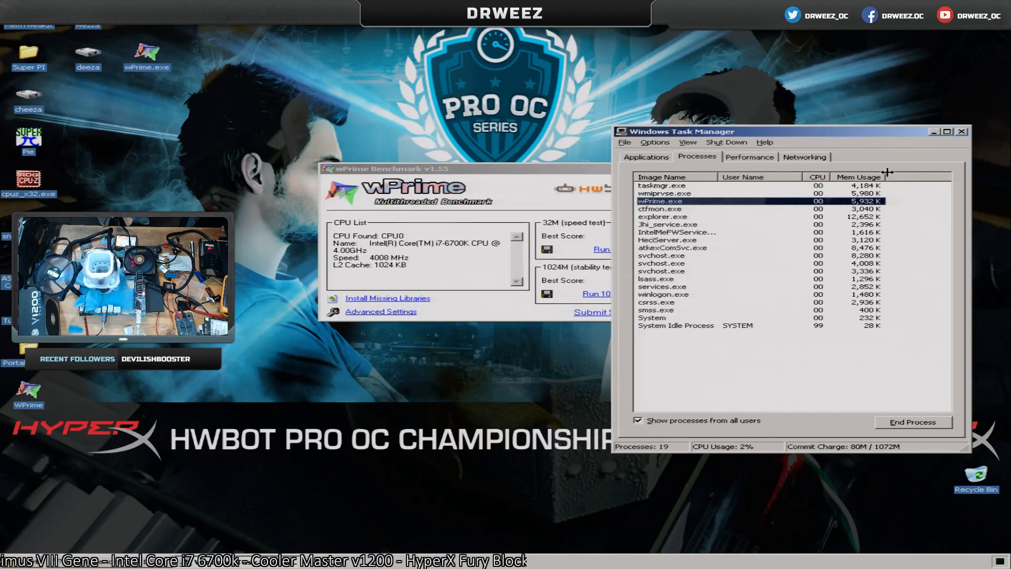
{"action": "left_click", "coordinate": [961, 131]}
Set wPrime's thread count to 8 and run the 32M benchmark twice.
{"action": "left_click", "coordinate": [405, 312]}
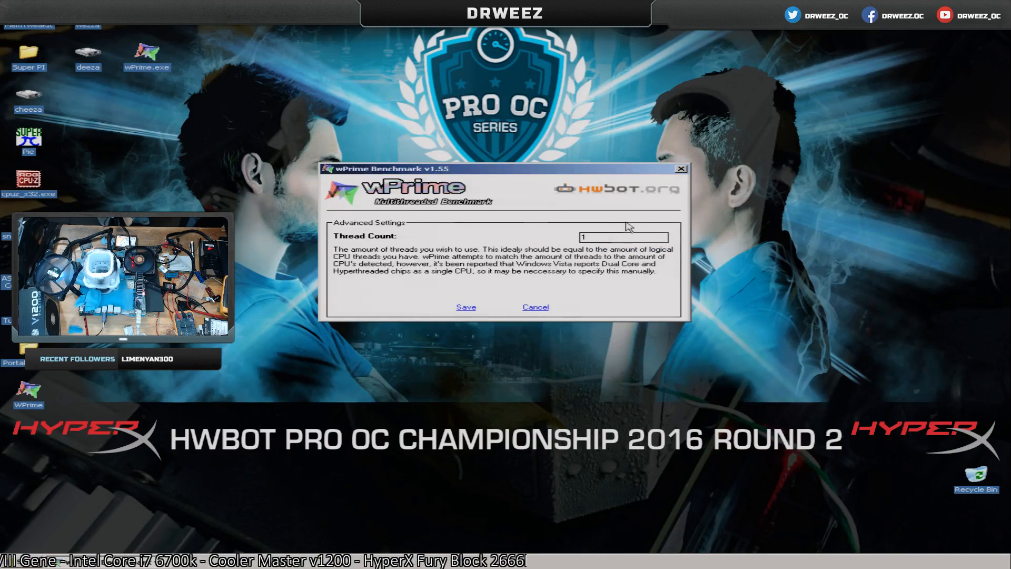
{"action": "left_click", "coordinate": [465, 308]}
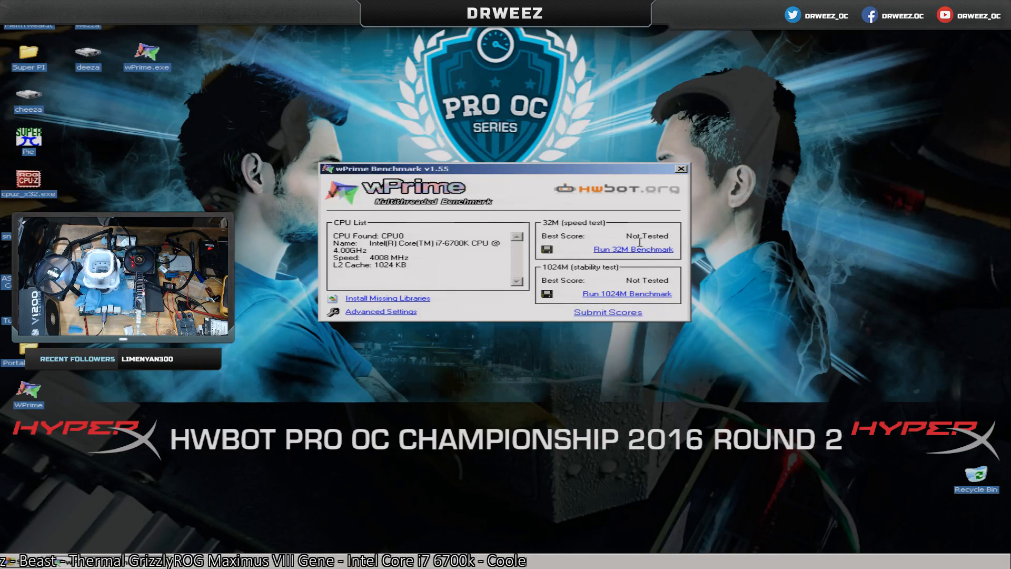
{"action": "left_click", "coordinate": [617, 258]}
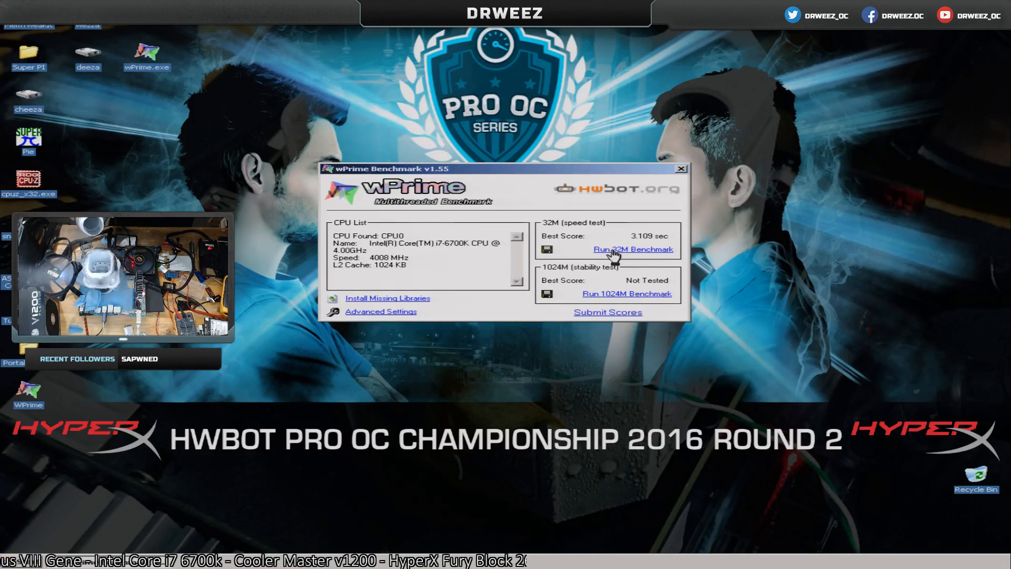
{"action": "left_click", "coordinate": [613, 251]}
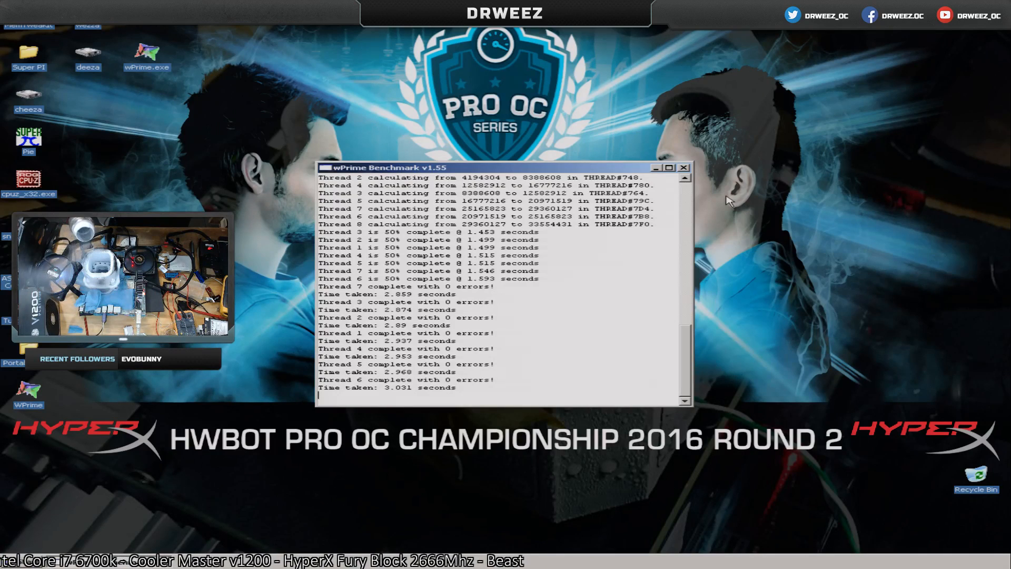
Restart wPrime, set the thread count to 8 again, and run the 32M benchmark.
{"action": "left_click", "coordinate": [684, 168]}
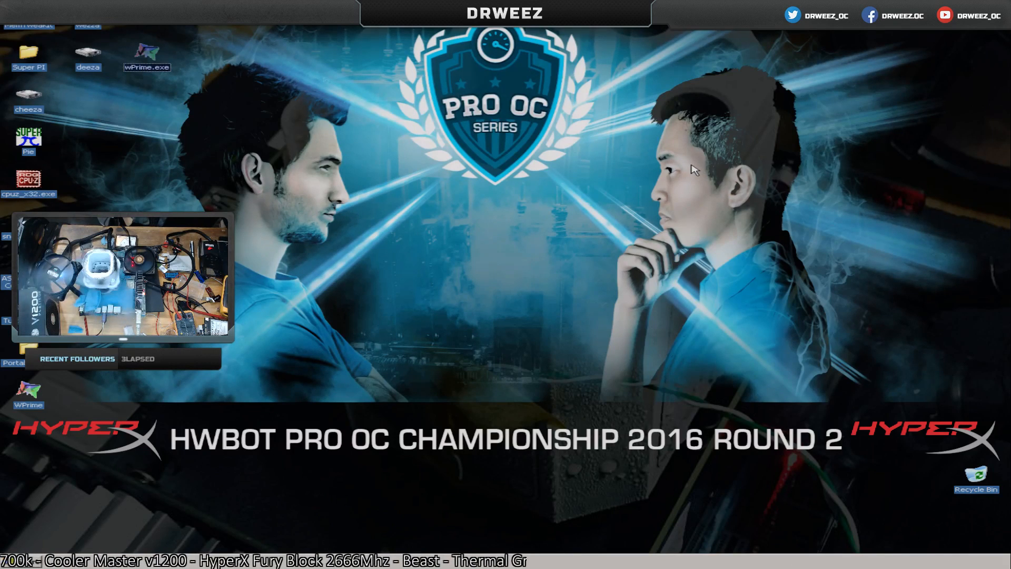
{"action": "double_click", "coordinate": [131, 58]}
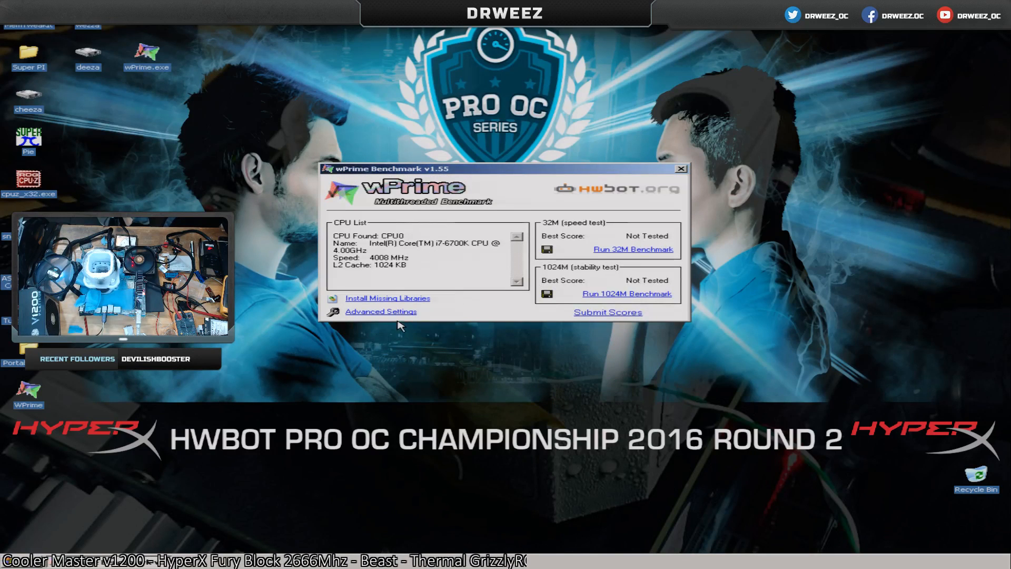
{"action": "left_click", "coordinate": [392, 314]}
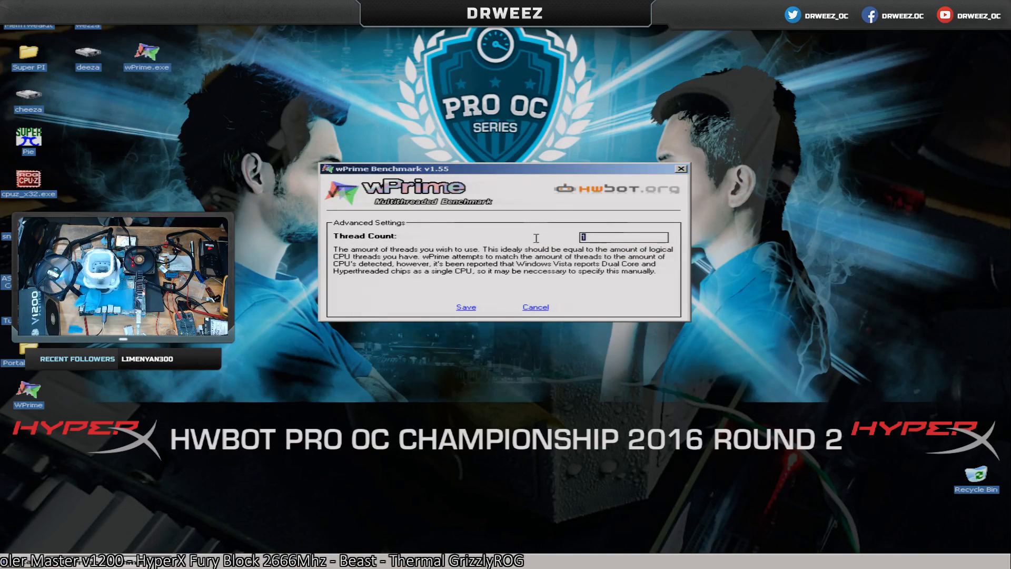
{"action": "left_click", "coordinate": [467, 308]}
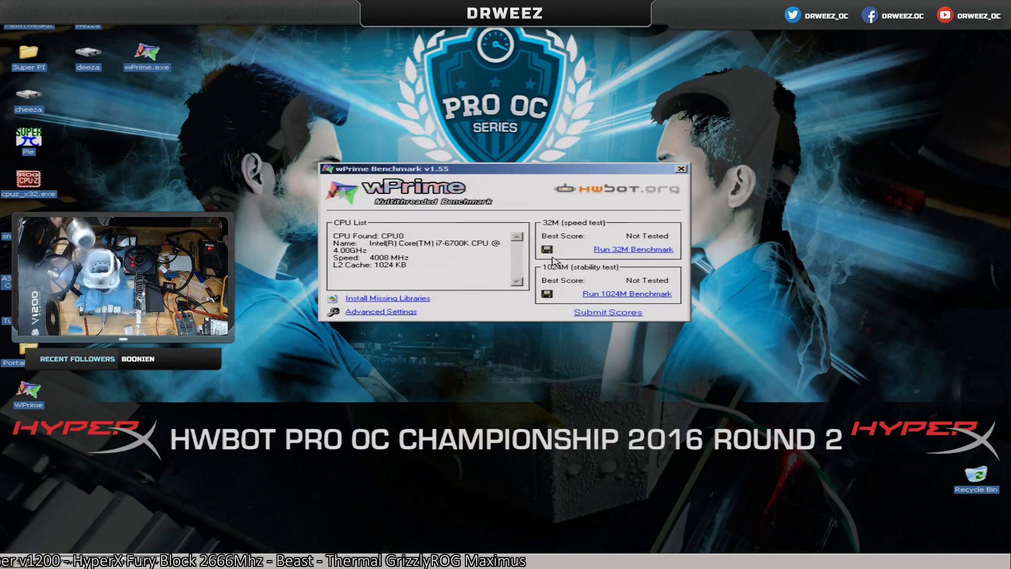
{"action": "left_click", "coordinate": [652, 250]}
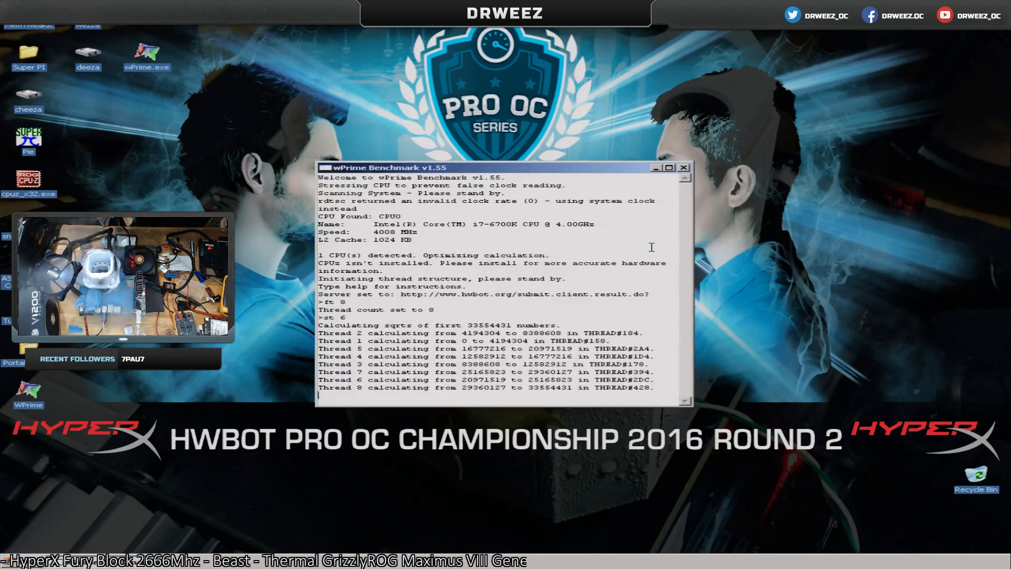